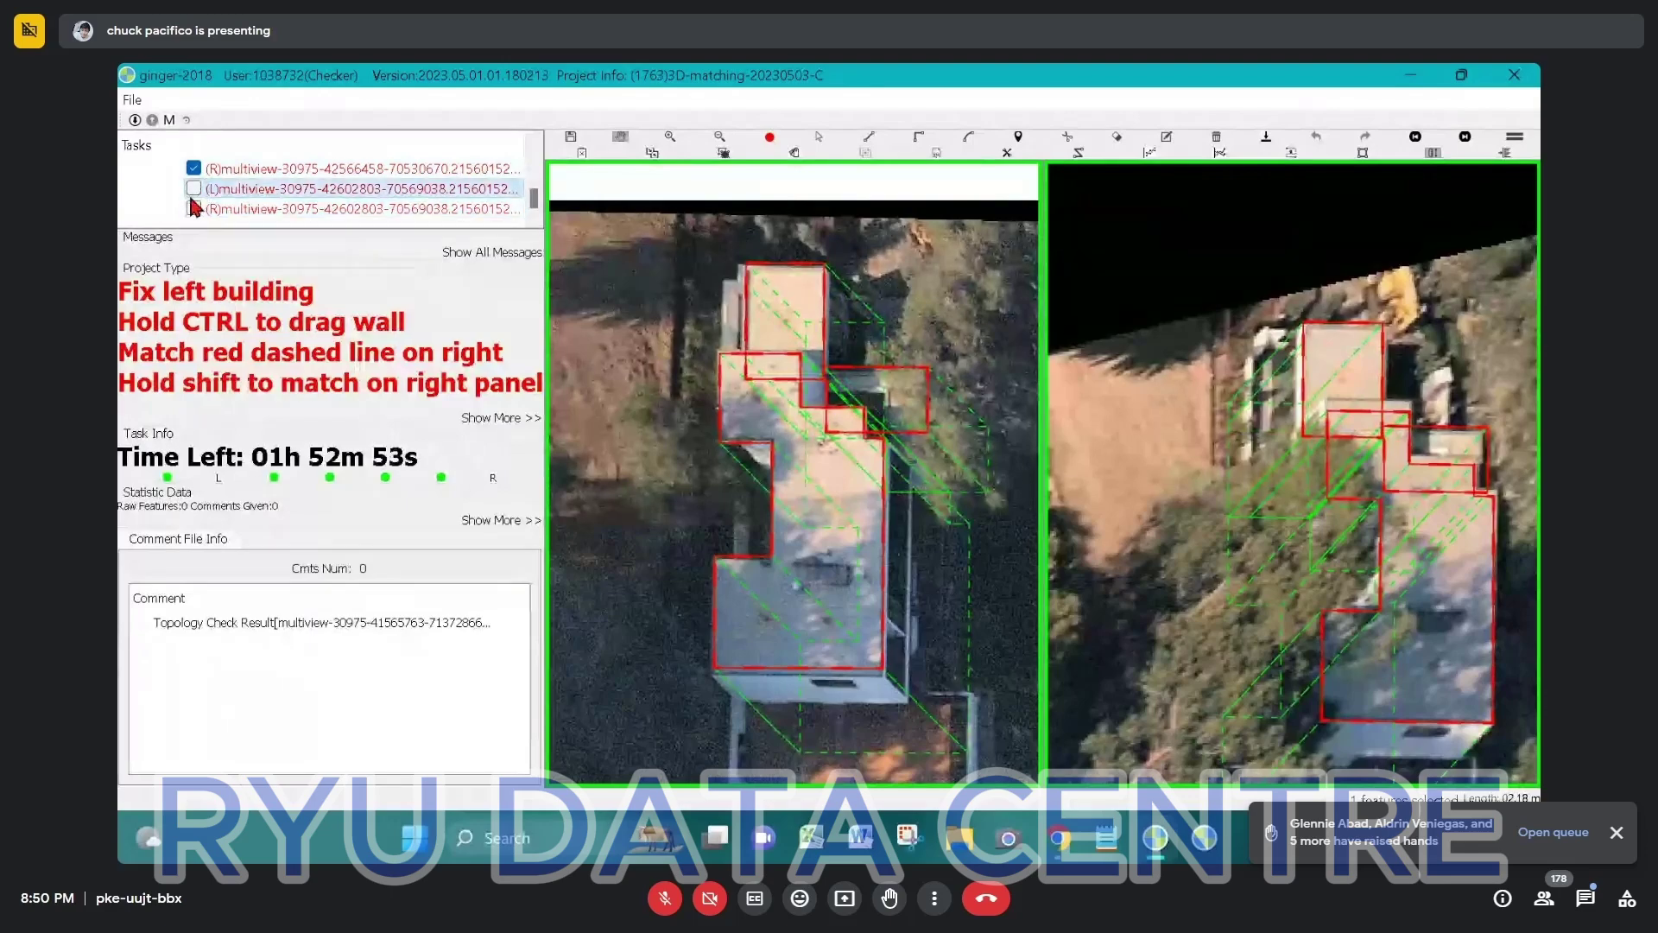
{"action": "left_click", "coordinate": [195, 208]}
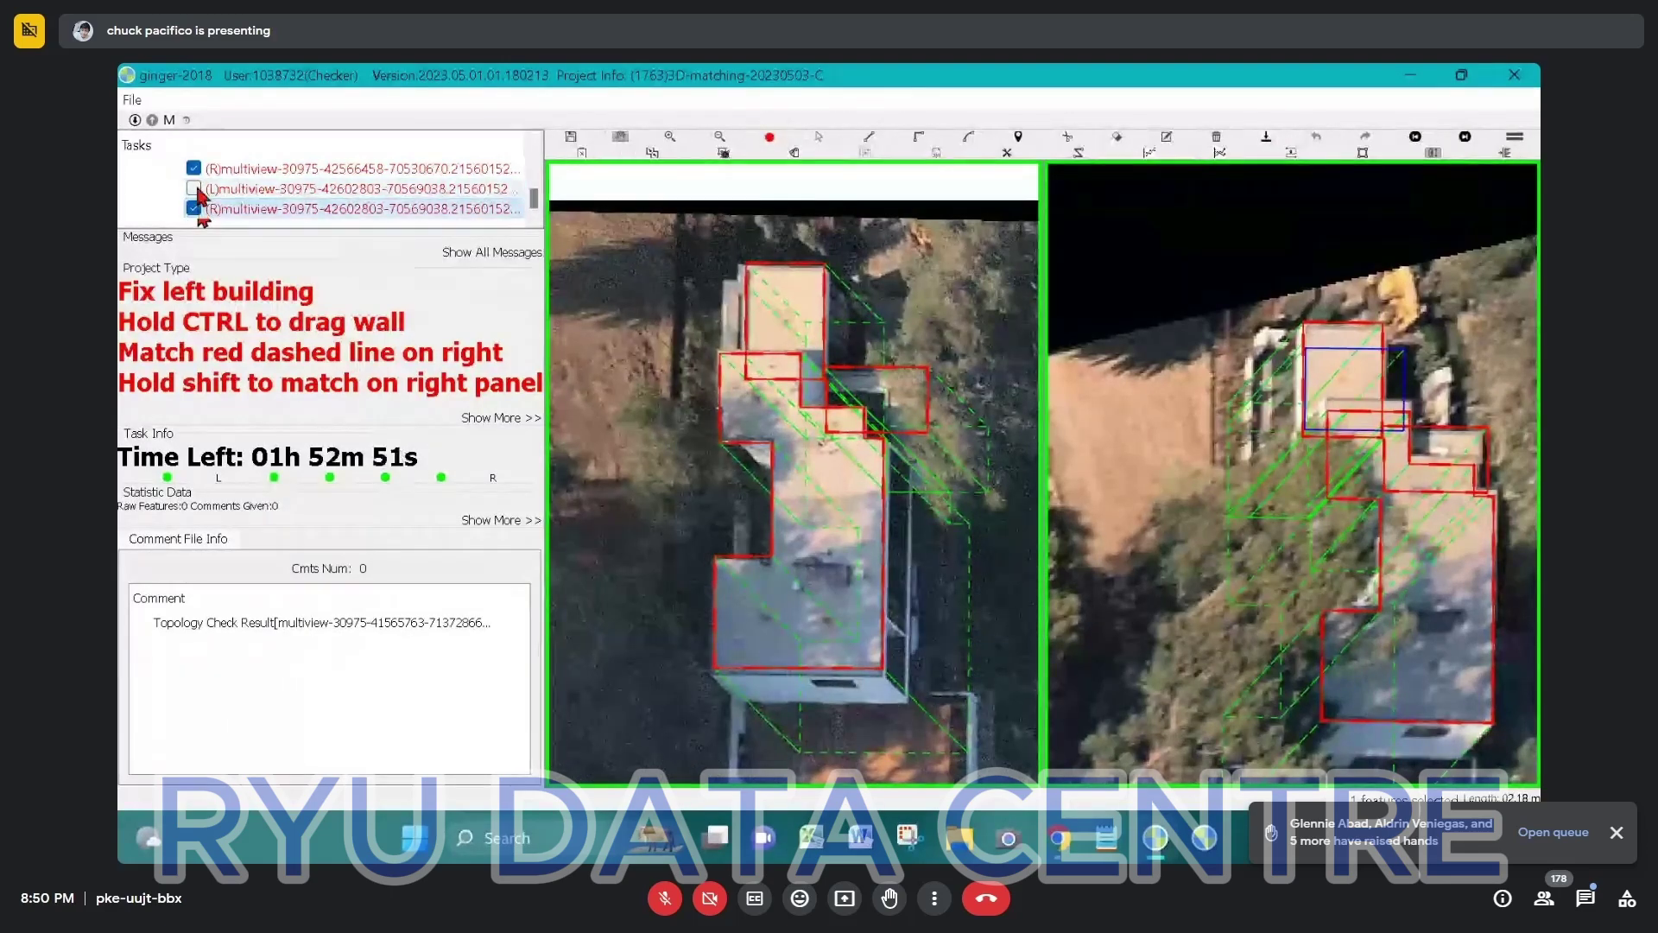
{"action": "left_click", "coordinate": [195, 188]}
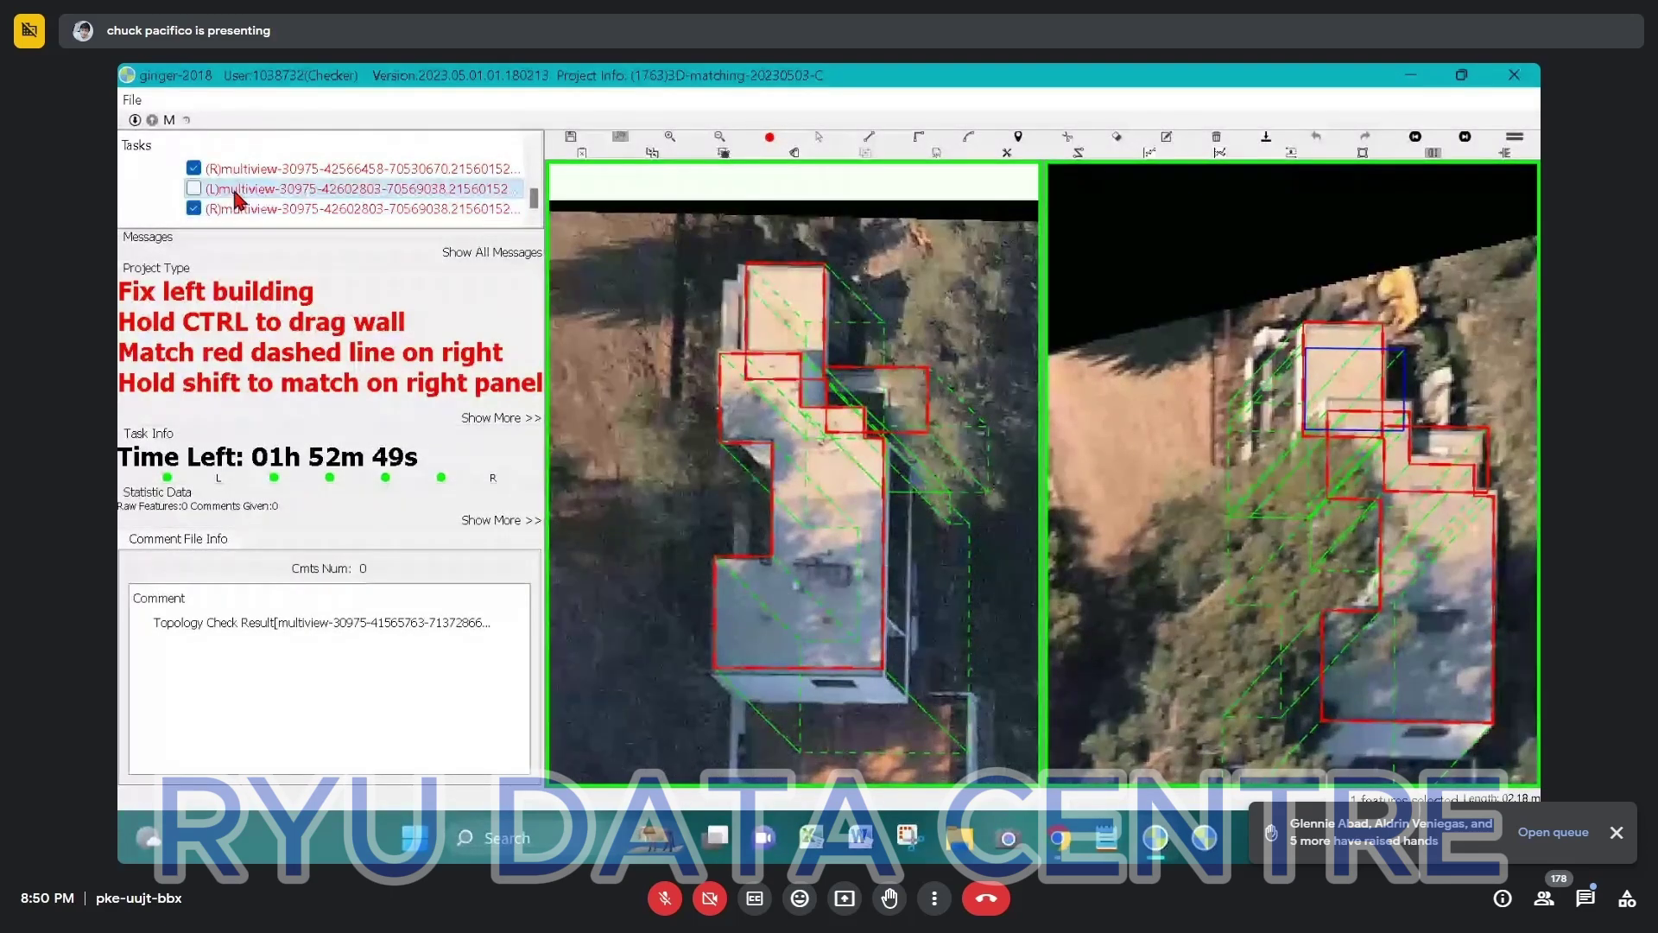
{"action": "right_click", "coordinate": [236, 190]}
{"action": "left_click", "coordinate": [298, 280]}
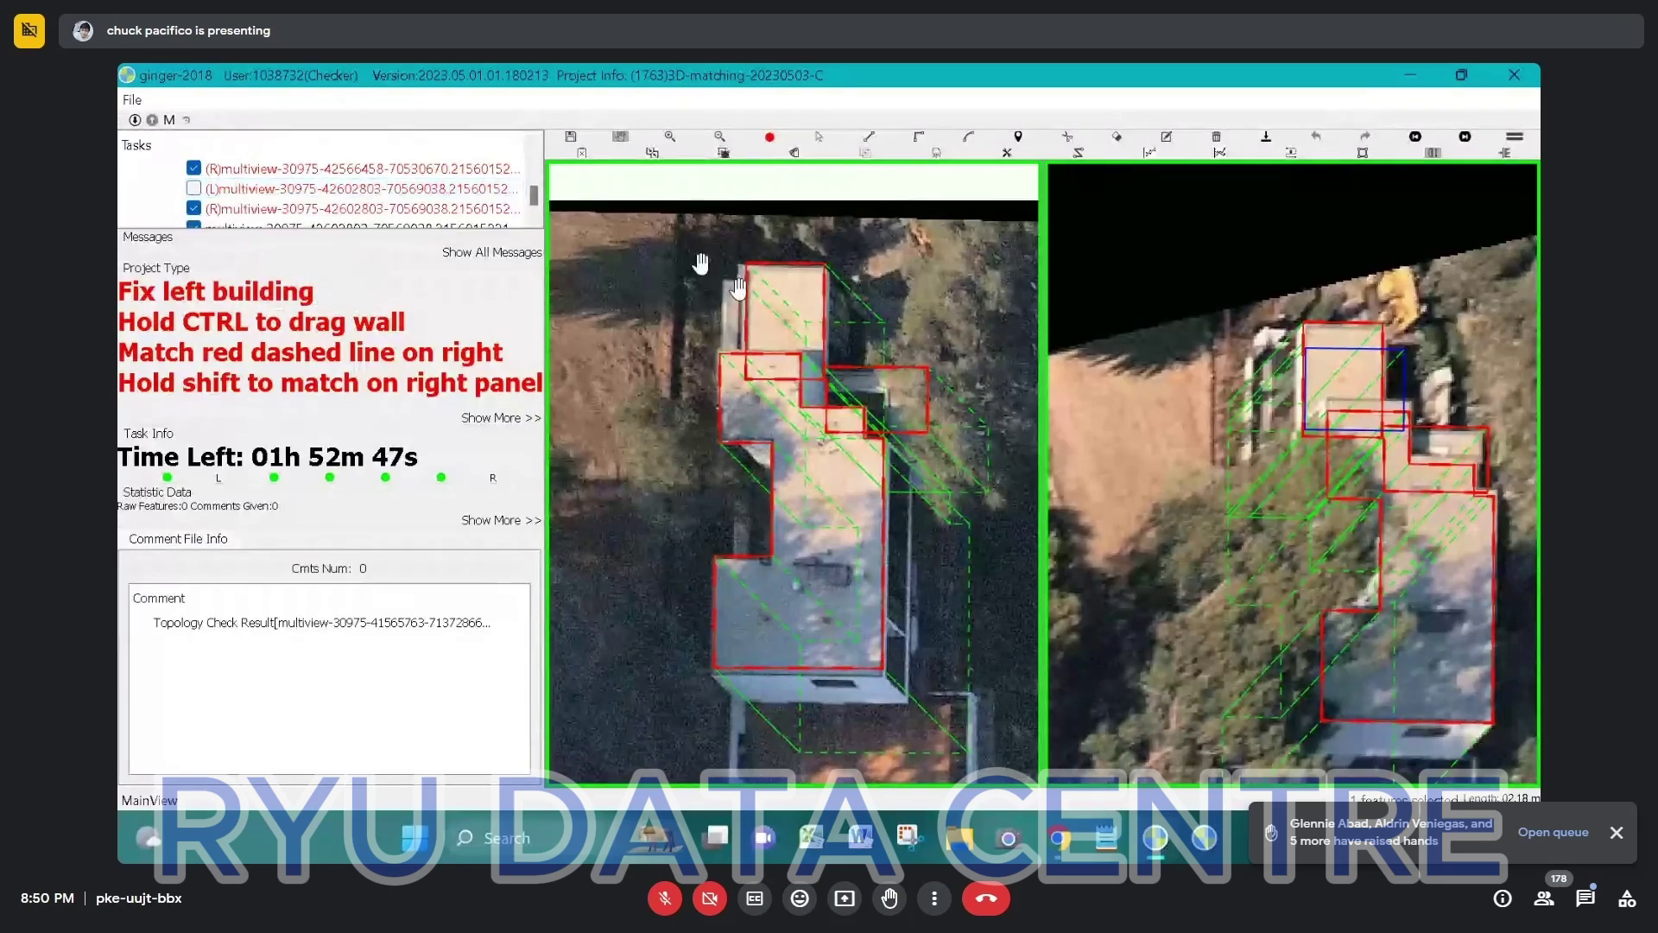
{"action": "left_click", "coordinate": [580, 153]}
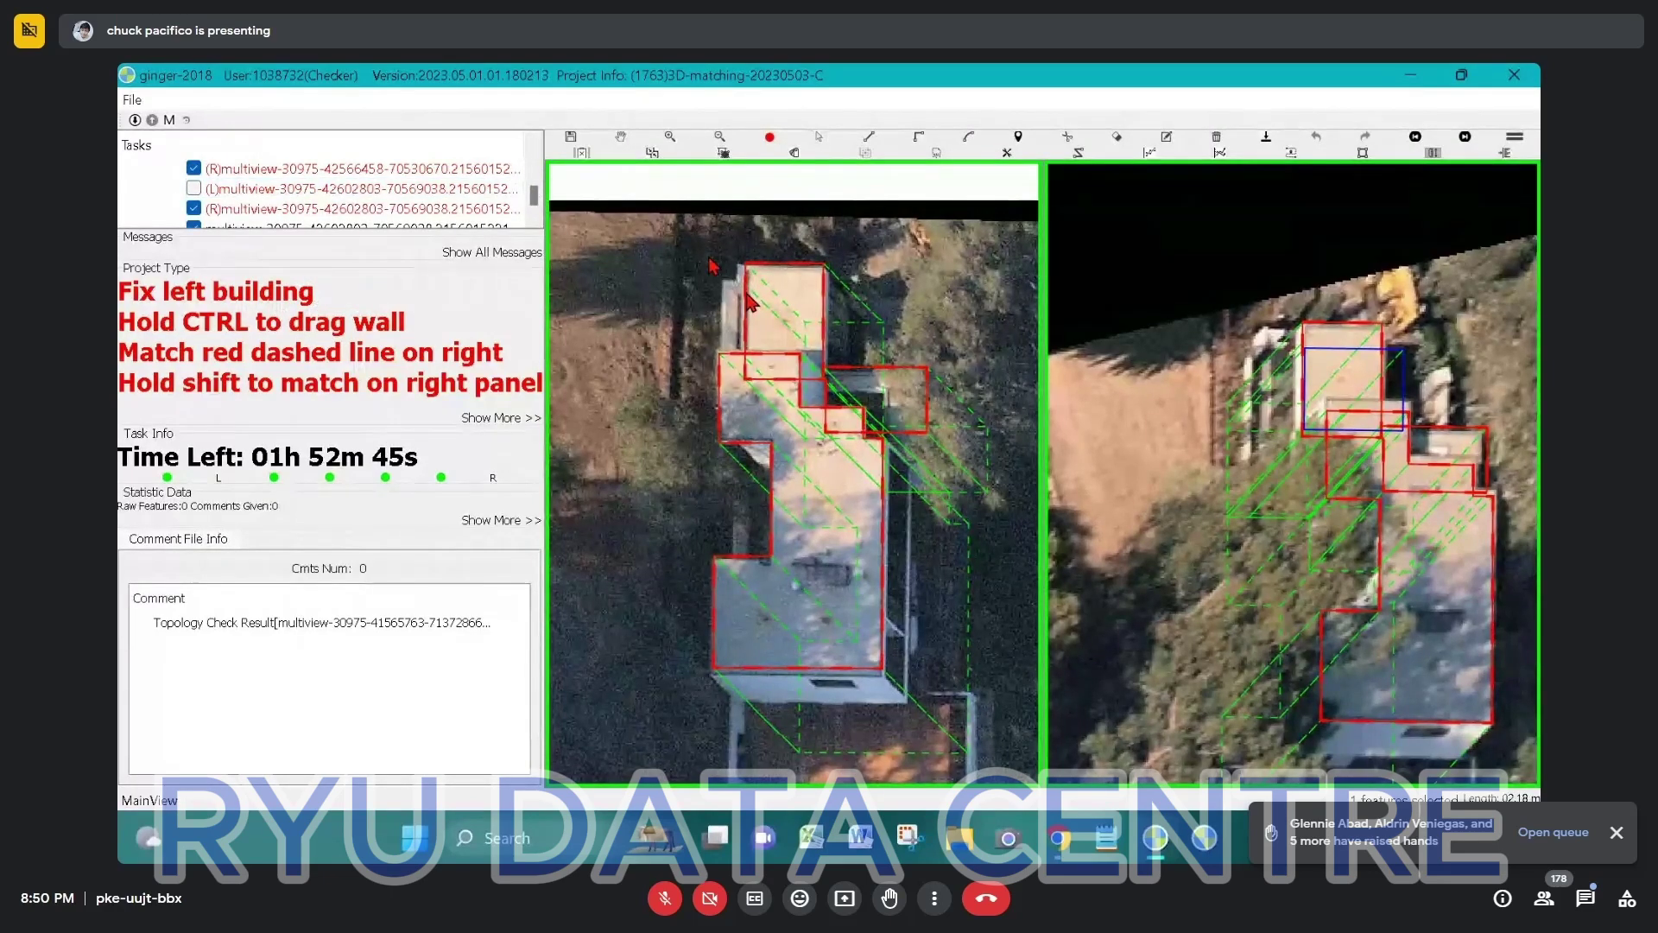
{"action": "left_click_drag", "start_coordinate": [710, 257], "coordinate": [912, 380]}
{"action": "key", "text": "Escape"}
{"action": "key", "text": "Escape"}
{"action": "scroll", "coordinate": [400, 216], "scroll_direction": "down", "scroll_amount": 1}
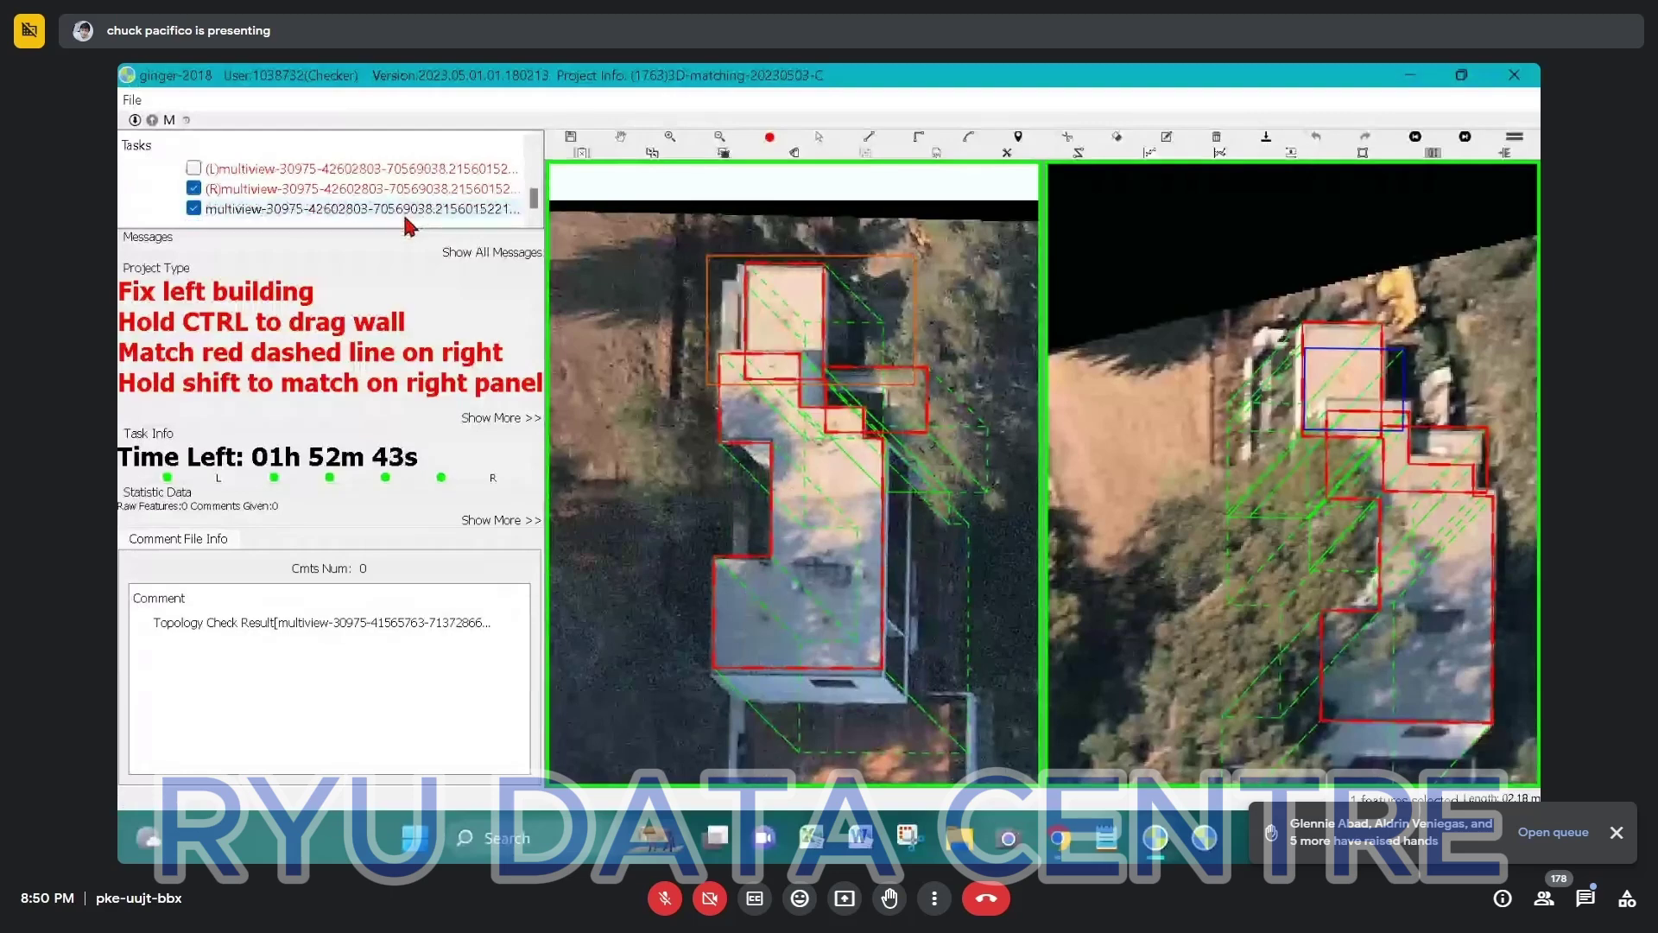
{"action": "right_click", "coordinate": [406, 208]}
{"action": "left_click", "coordinate": [499, 348]}
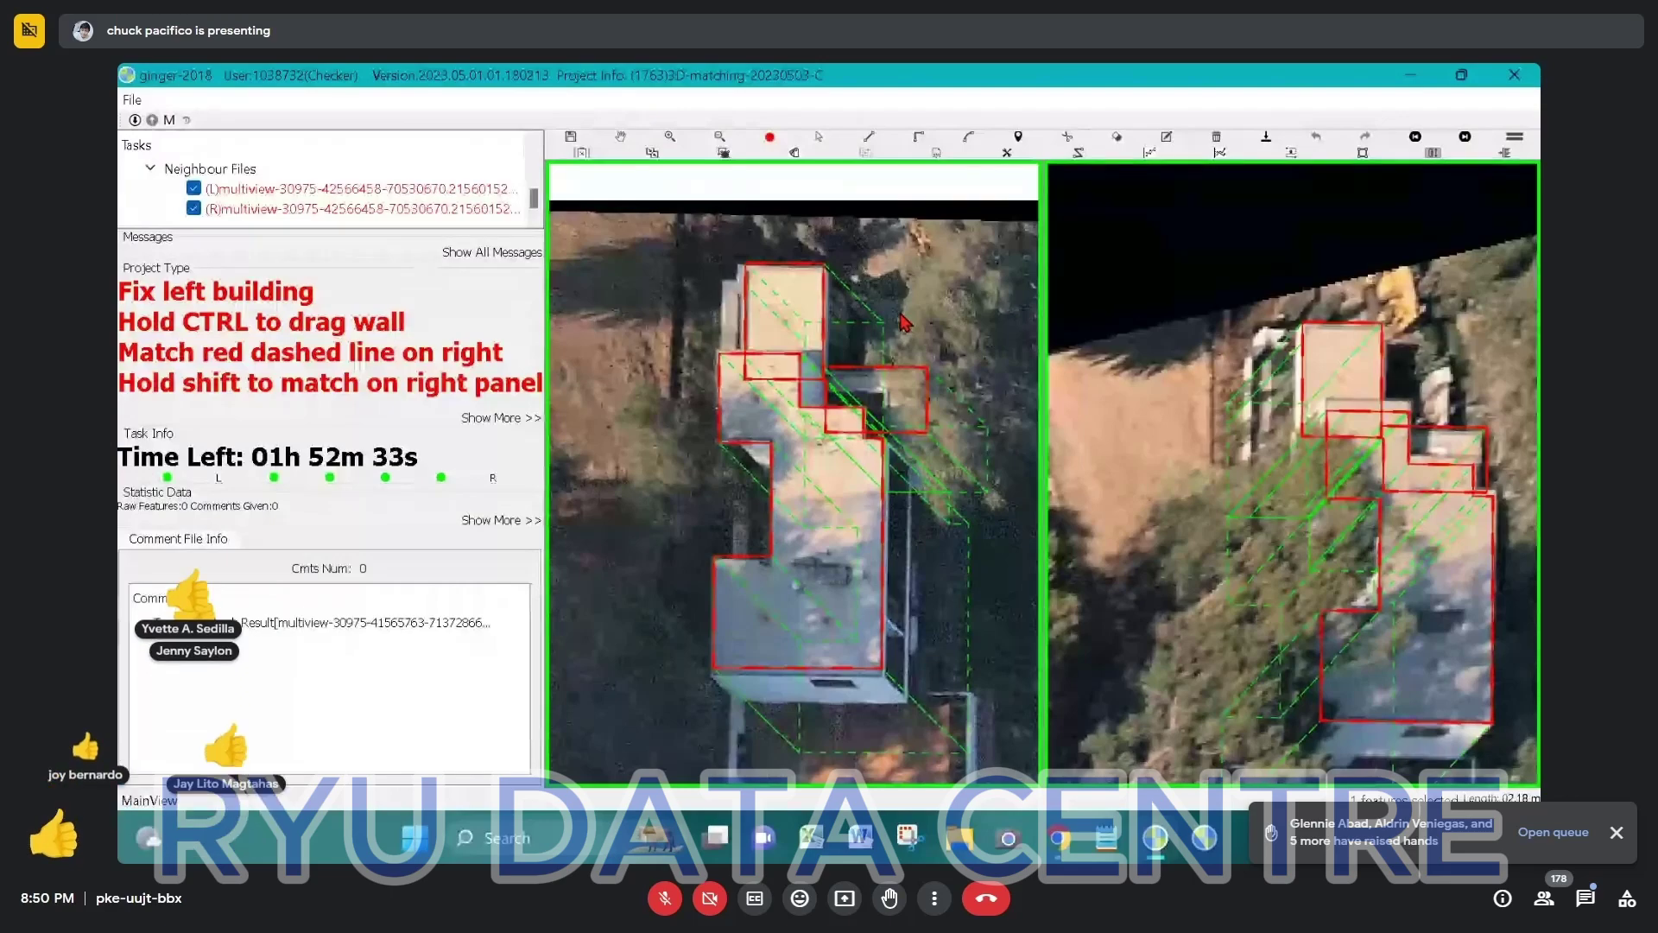
Submit the current building-matching task.
{"action": "scroll", "coordinate": [864, 307], "scroll_direction": "down", "scroll_amount": 2}
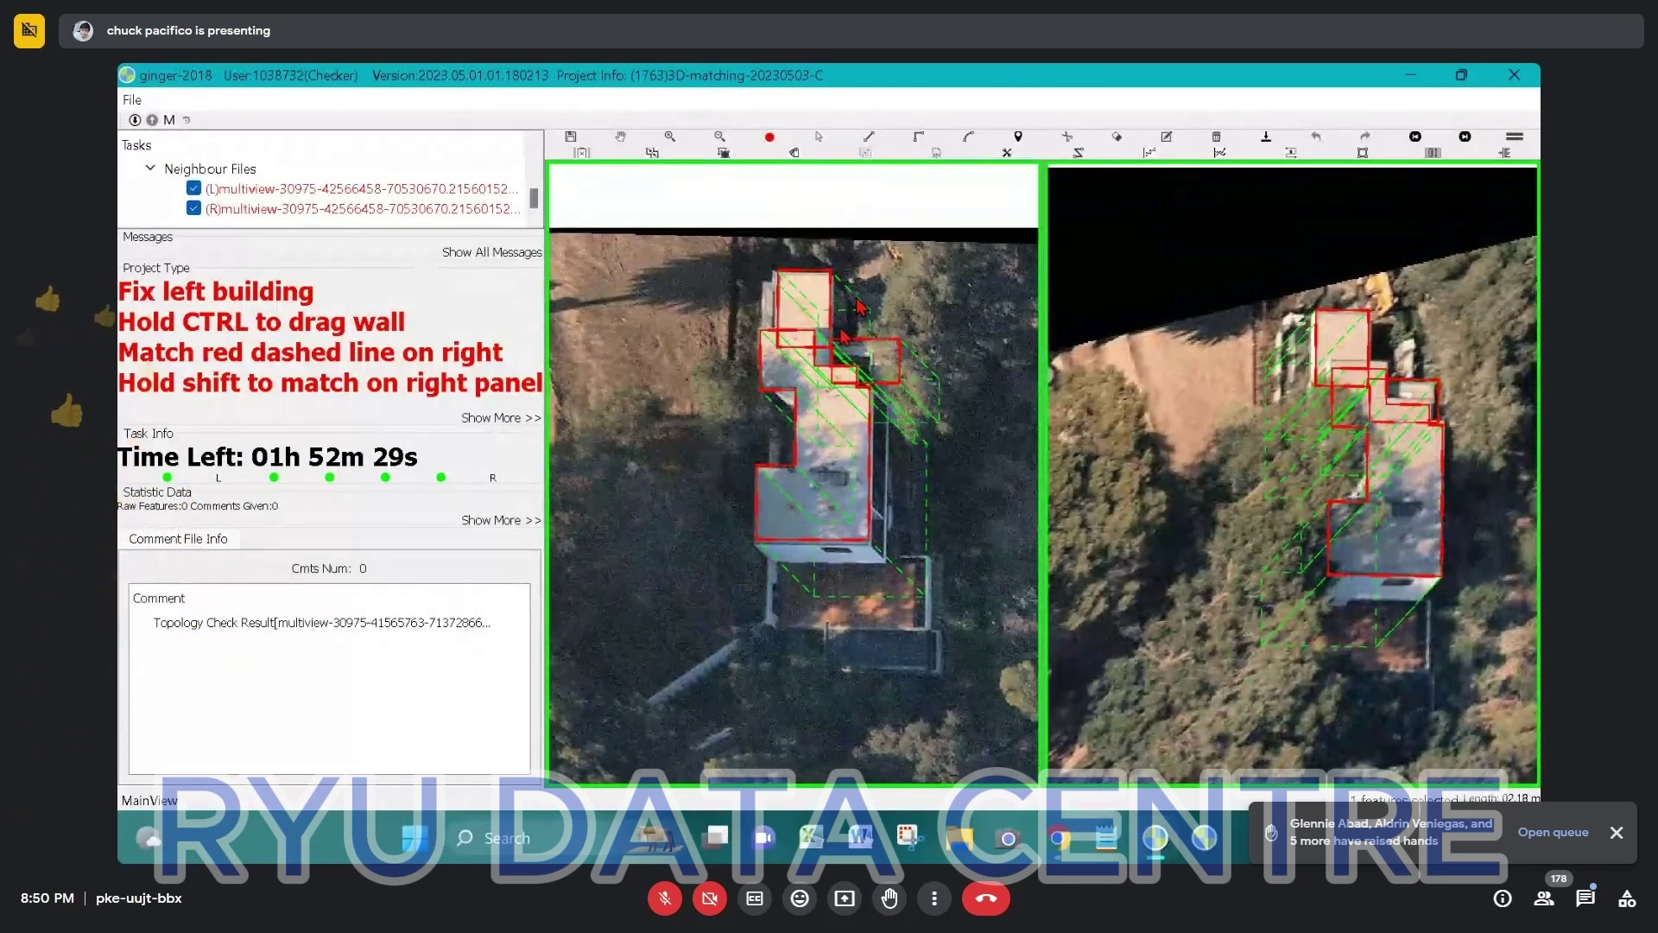
{"action": "scroll", "coordinate": [859, 305], "scroll_direction": "down", "scroll_amount": 2}
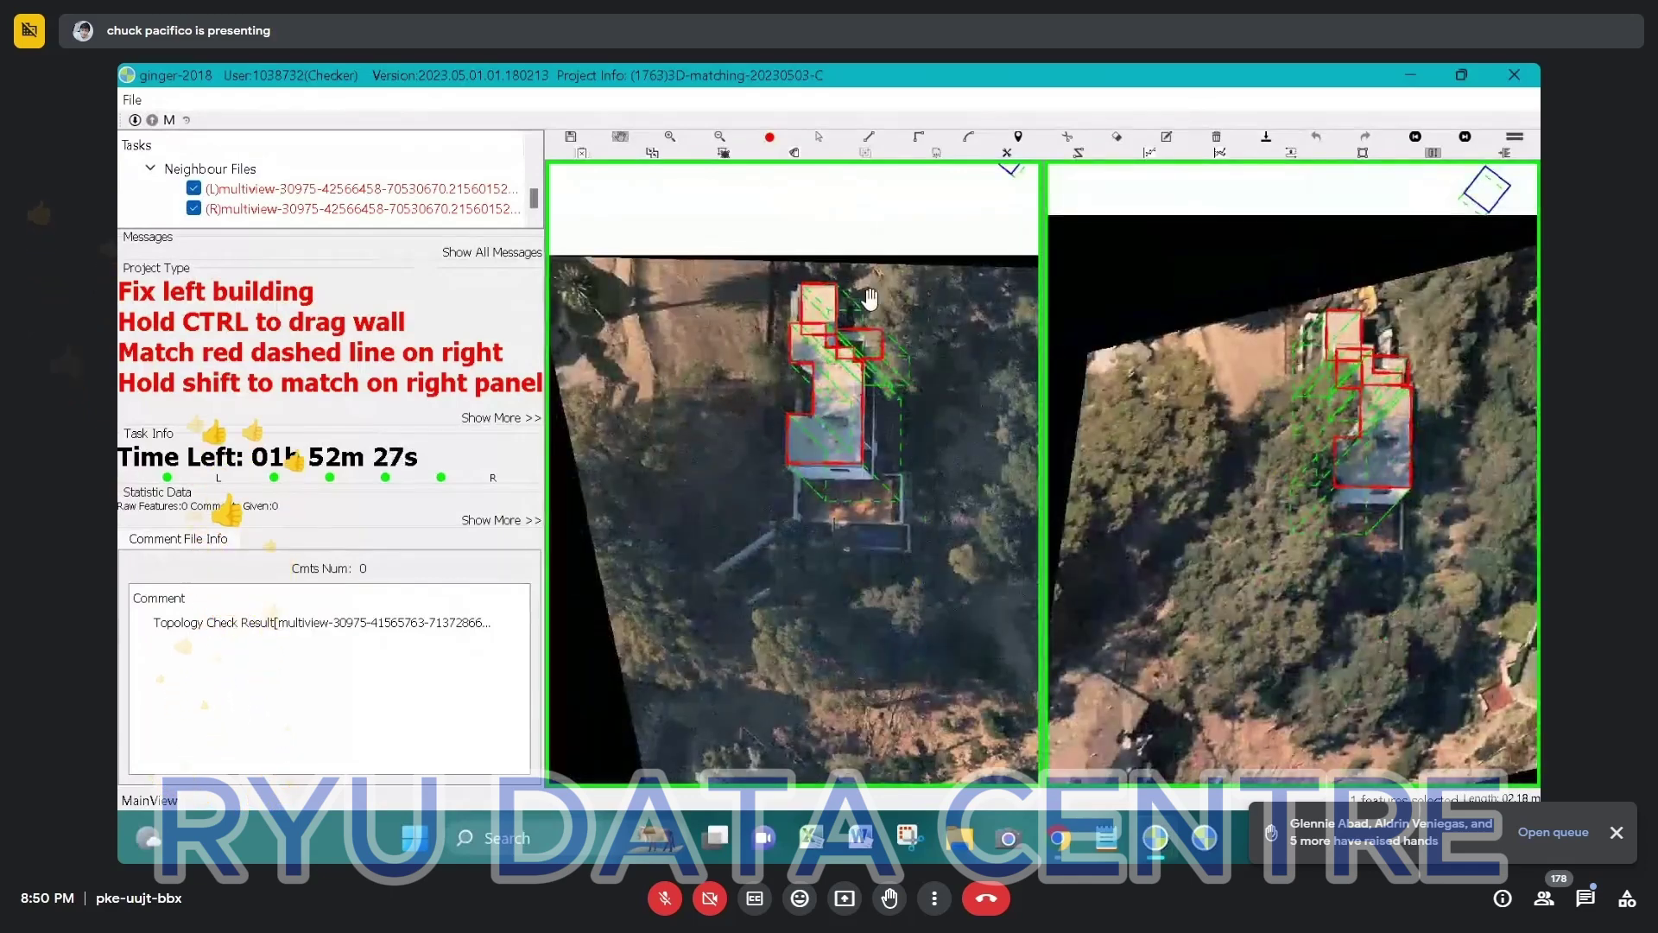
{"action": "key", "text": "ctrl+Return"}
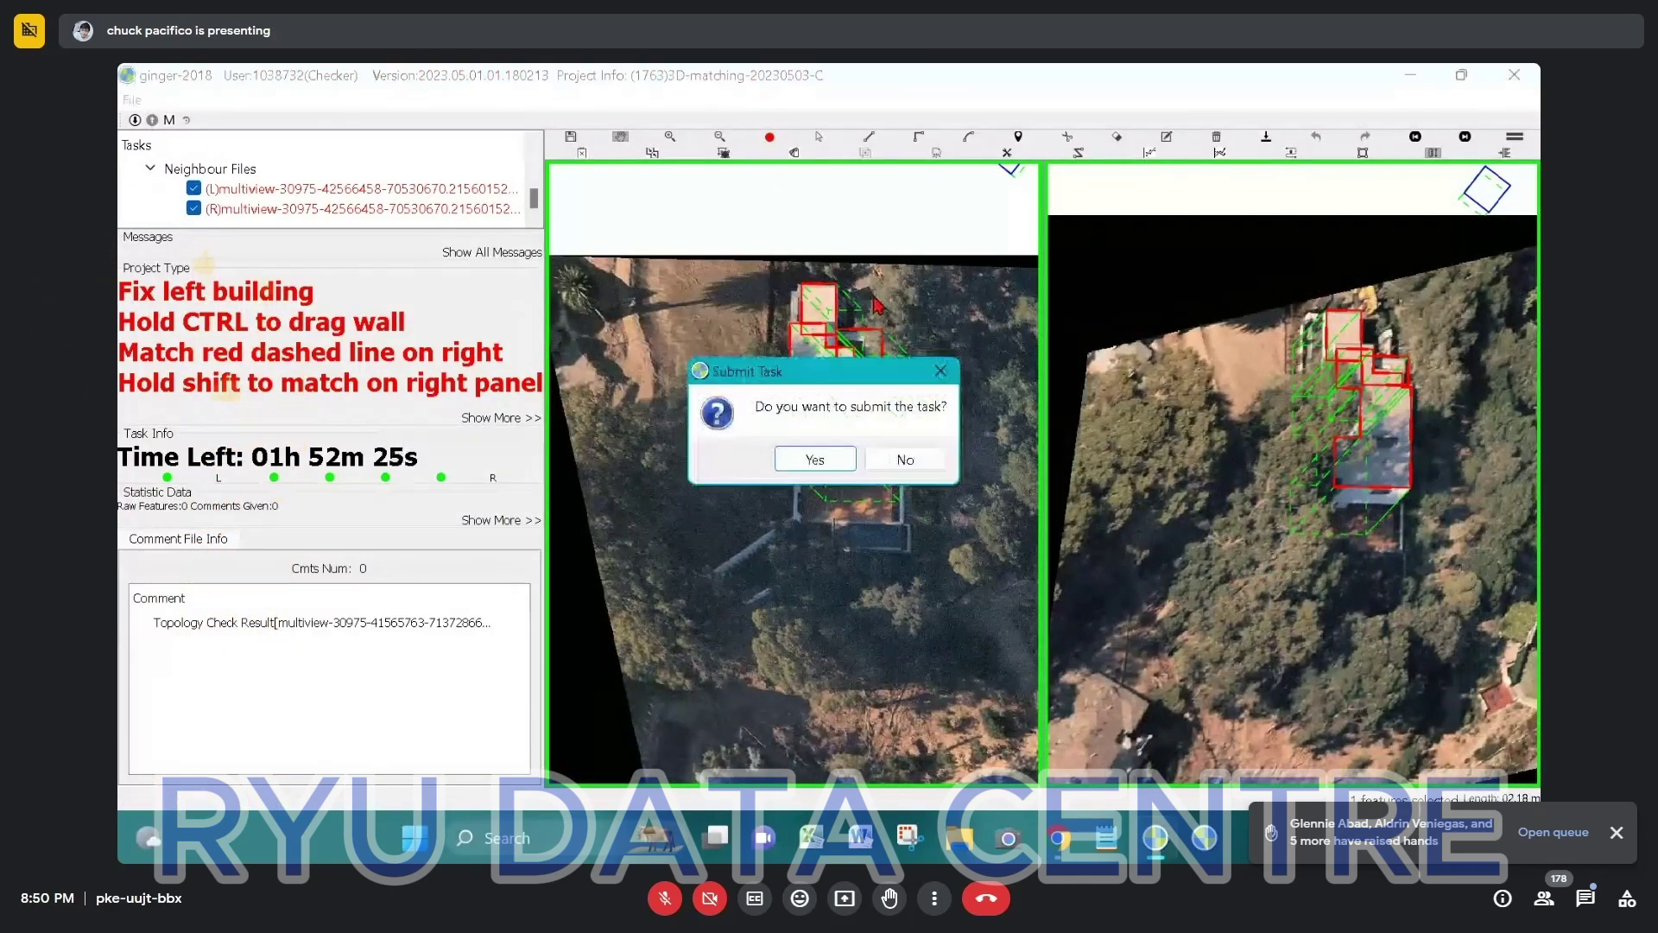
{"action": "key", "text": "Return"}
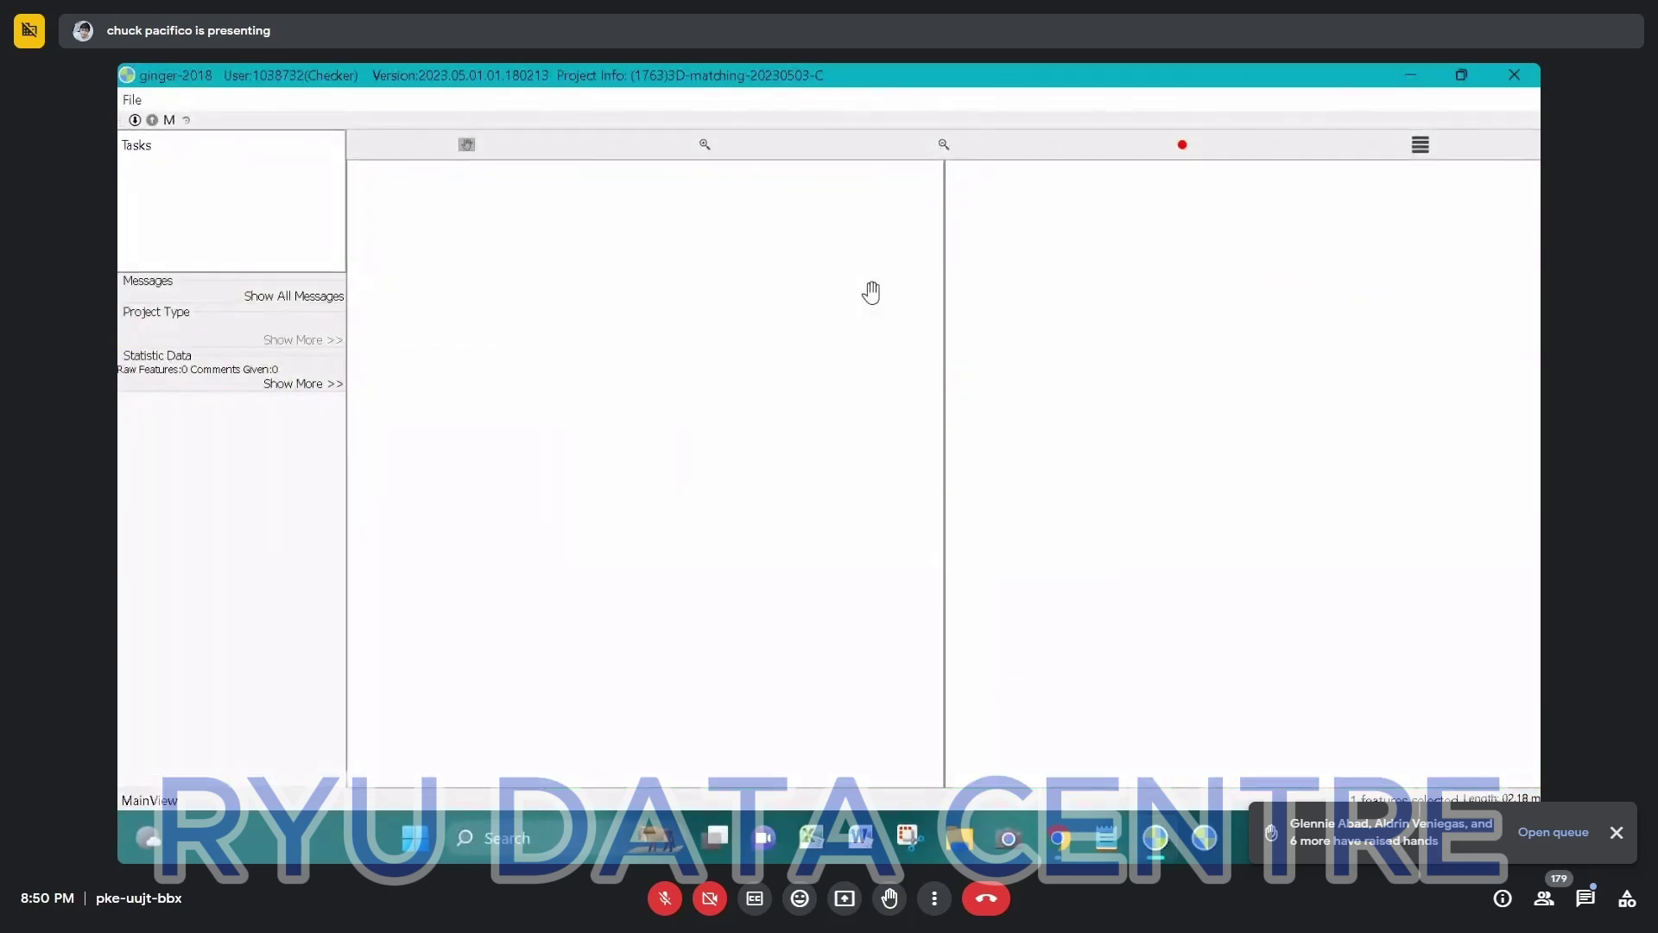
{"action": "left_click", "coordinate": [1514, 75]}
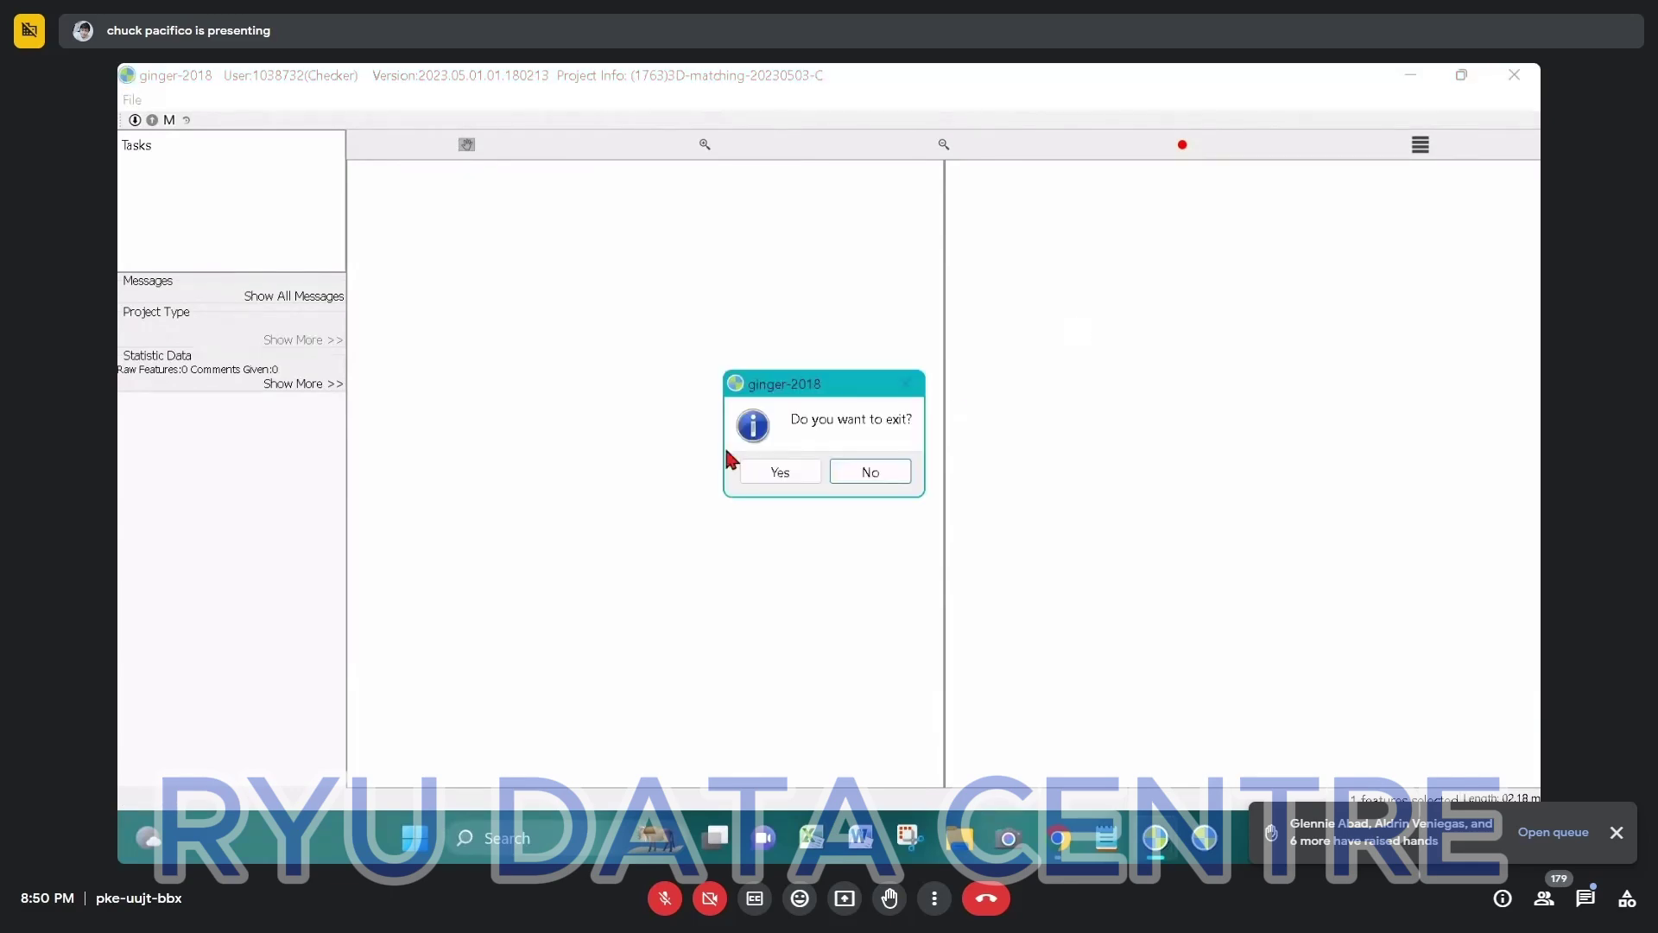
{"action": "left_click", "coordinate": [777, 473]}
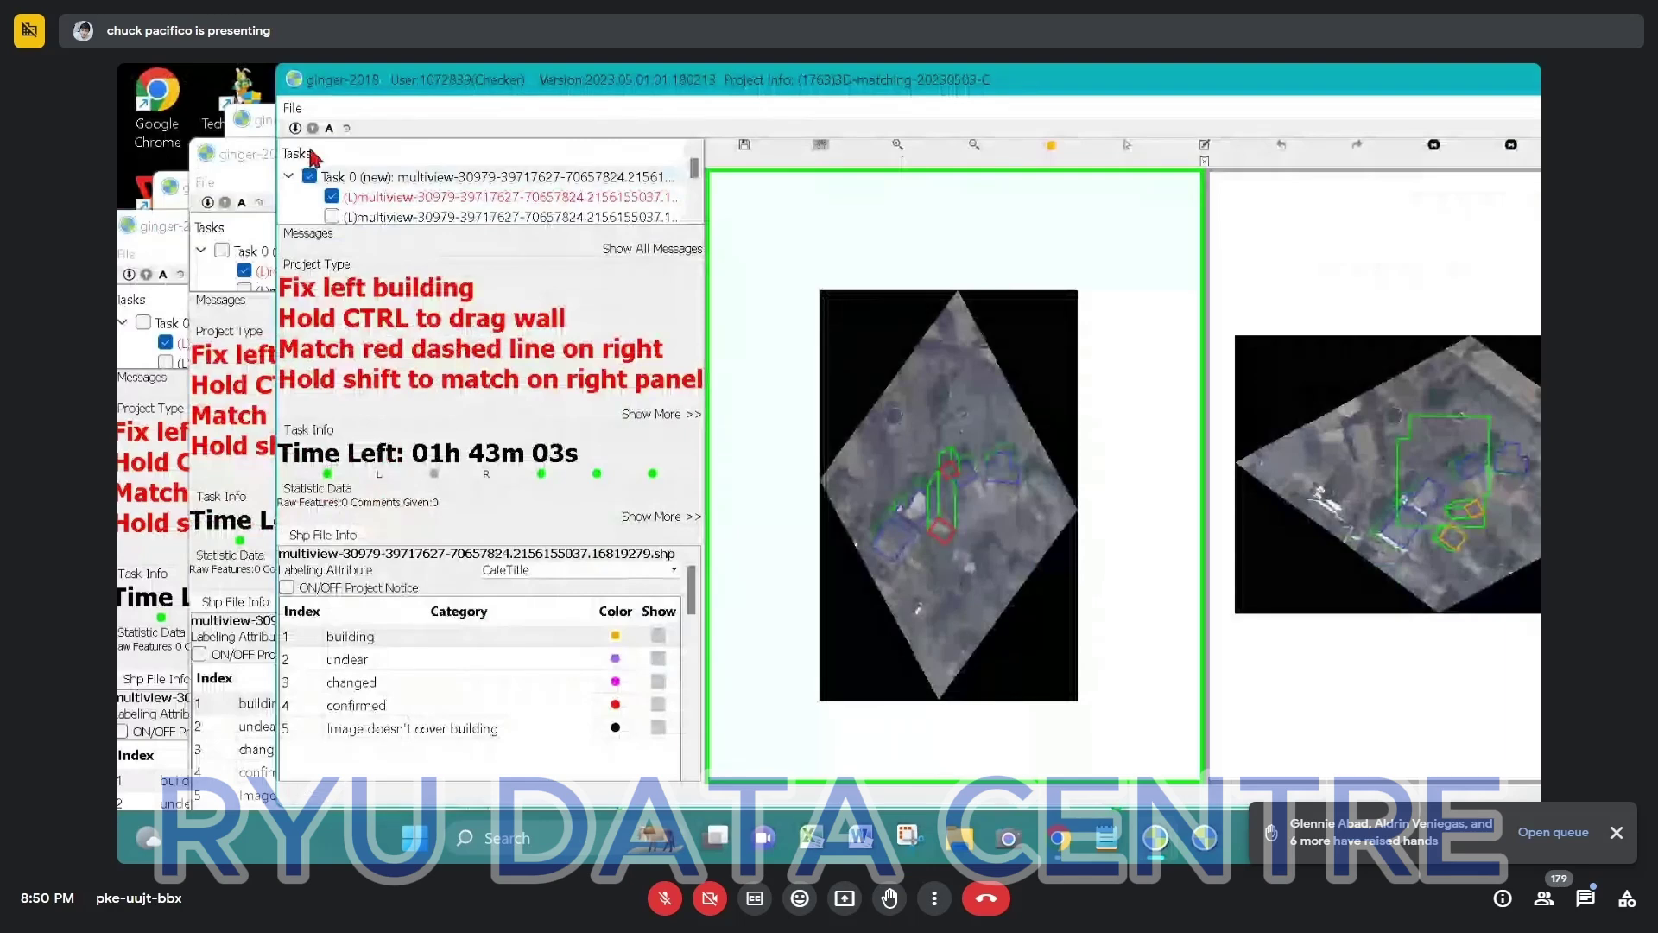
{"action": "left_click", "coordinate": [241, 120]}
{"action": "left_click", "coordinate": [751, 289]}
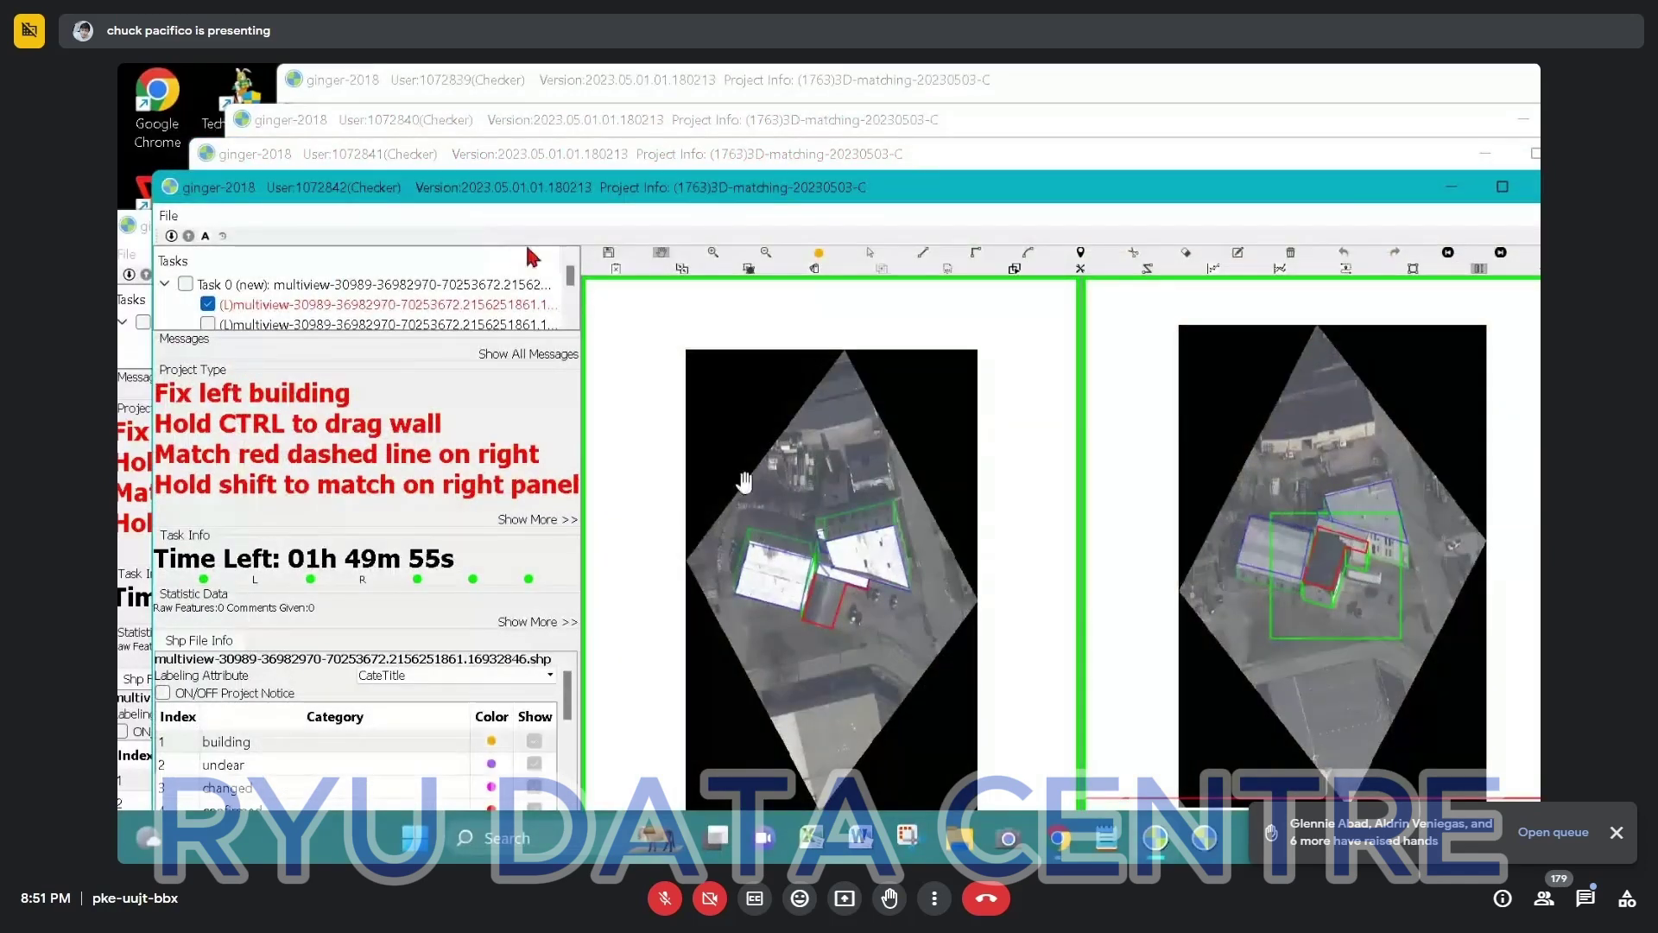
{"action": "scroll", "coordinate": [702, 404], "scroll_direction": "down", "scroll_amount": 3}
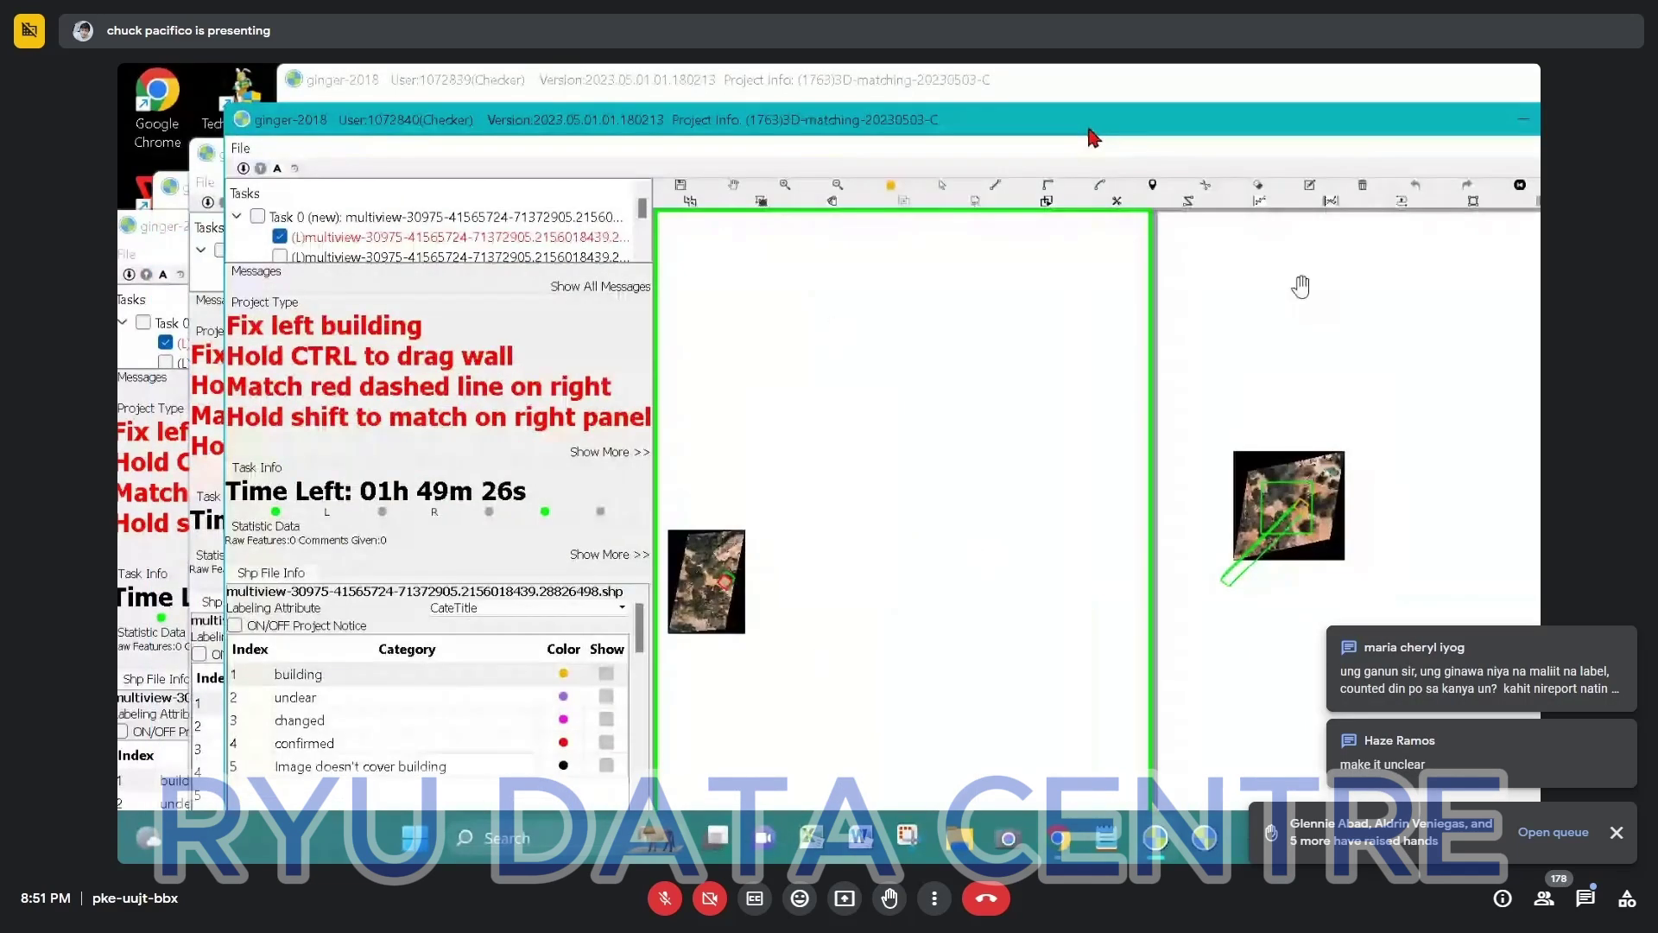
{"action": "double_click", "coordinate": [1092, 128]}
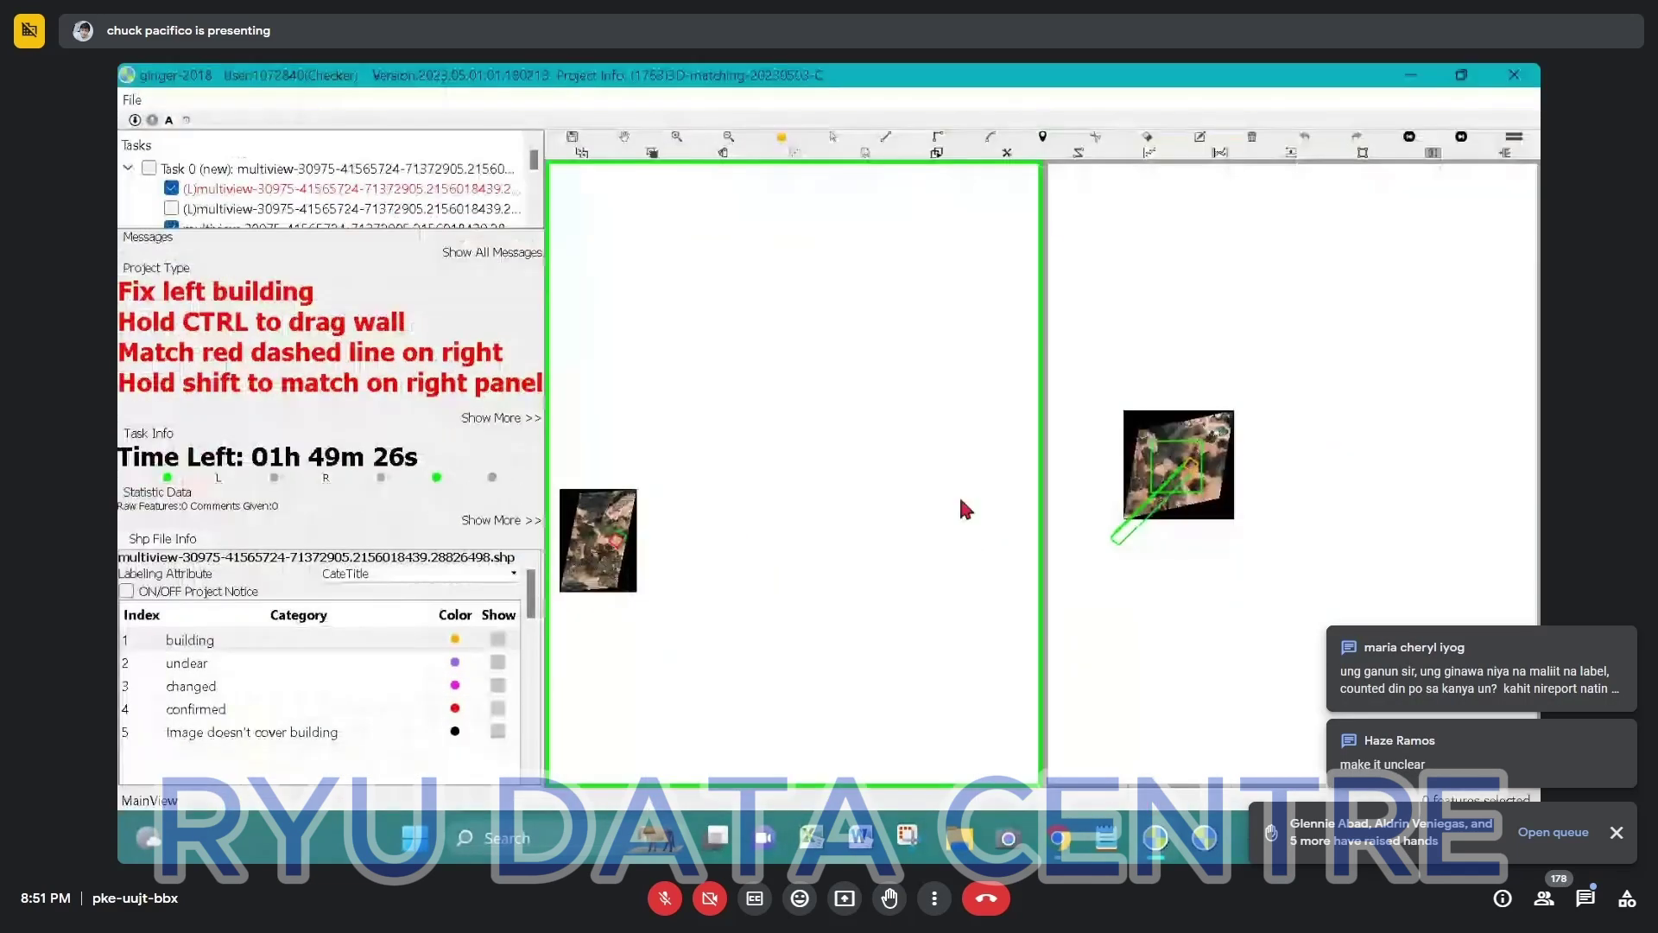
Check the left image without its overlays, then delete the small existing building outline near the image's edge.
{"action": "scroll", "coordinate": [661, 471], "scroll_direction": "up", "scroll_amount": 3}
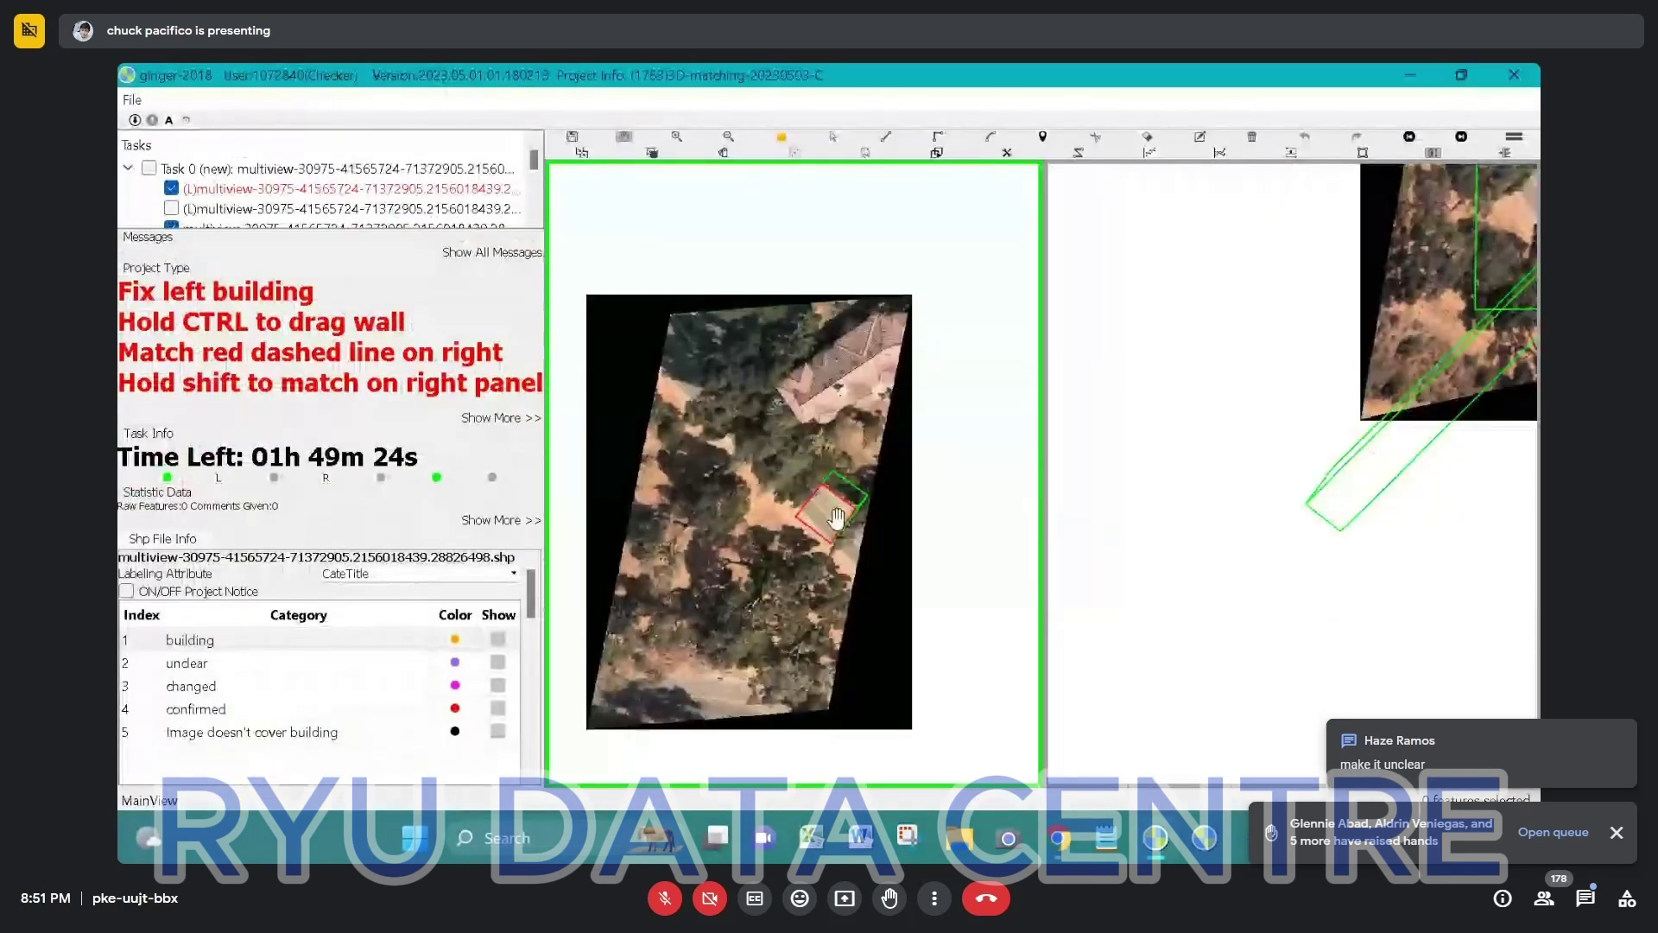
{"action": "left_click_drag", "start_coordinate": [838, 518], "coordinate": [748, 541]}
{"action": "scroll", "coordinate": [753, 537], "scroll_direction": "up", "scroll_amount": 1}
{"action": "key", "text": "space"}
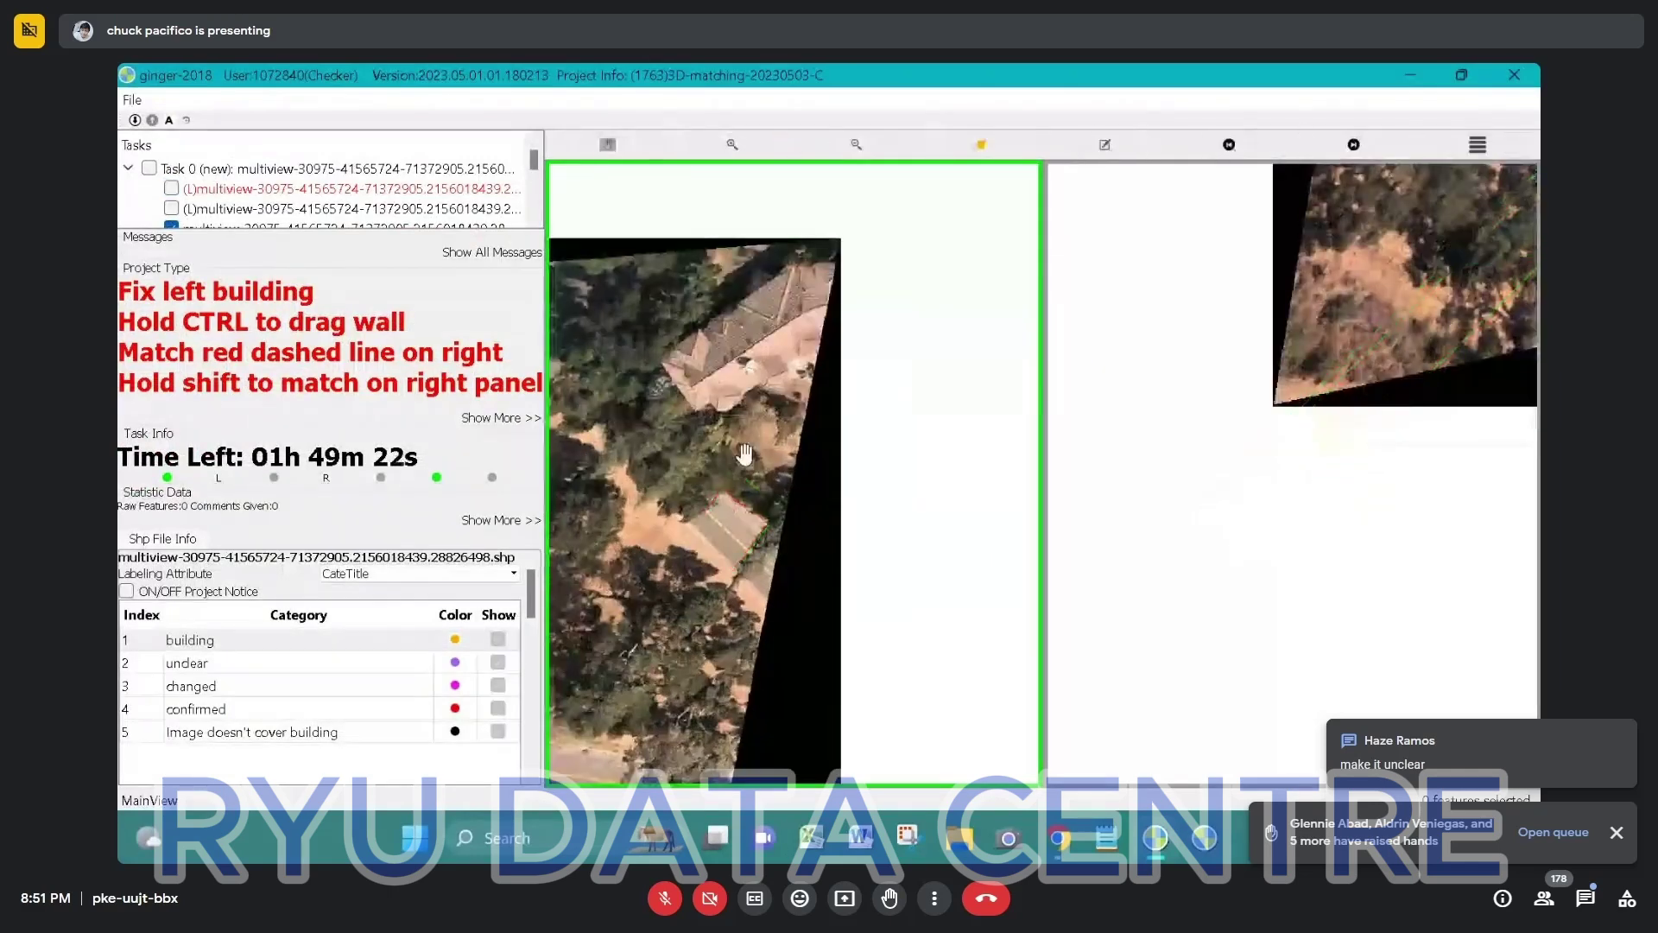
{"action": "left_click_drag", "start_coordinate": [834, 323], "coordinate": [724, 525]}
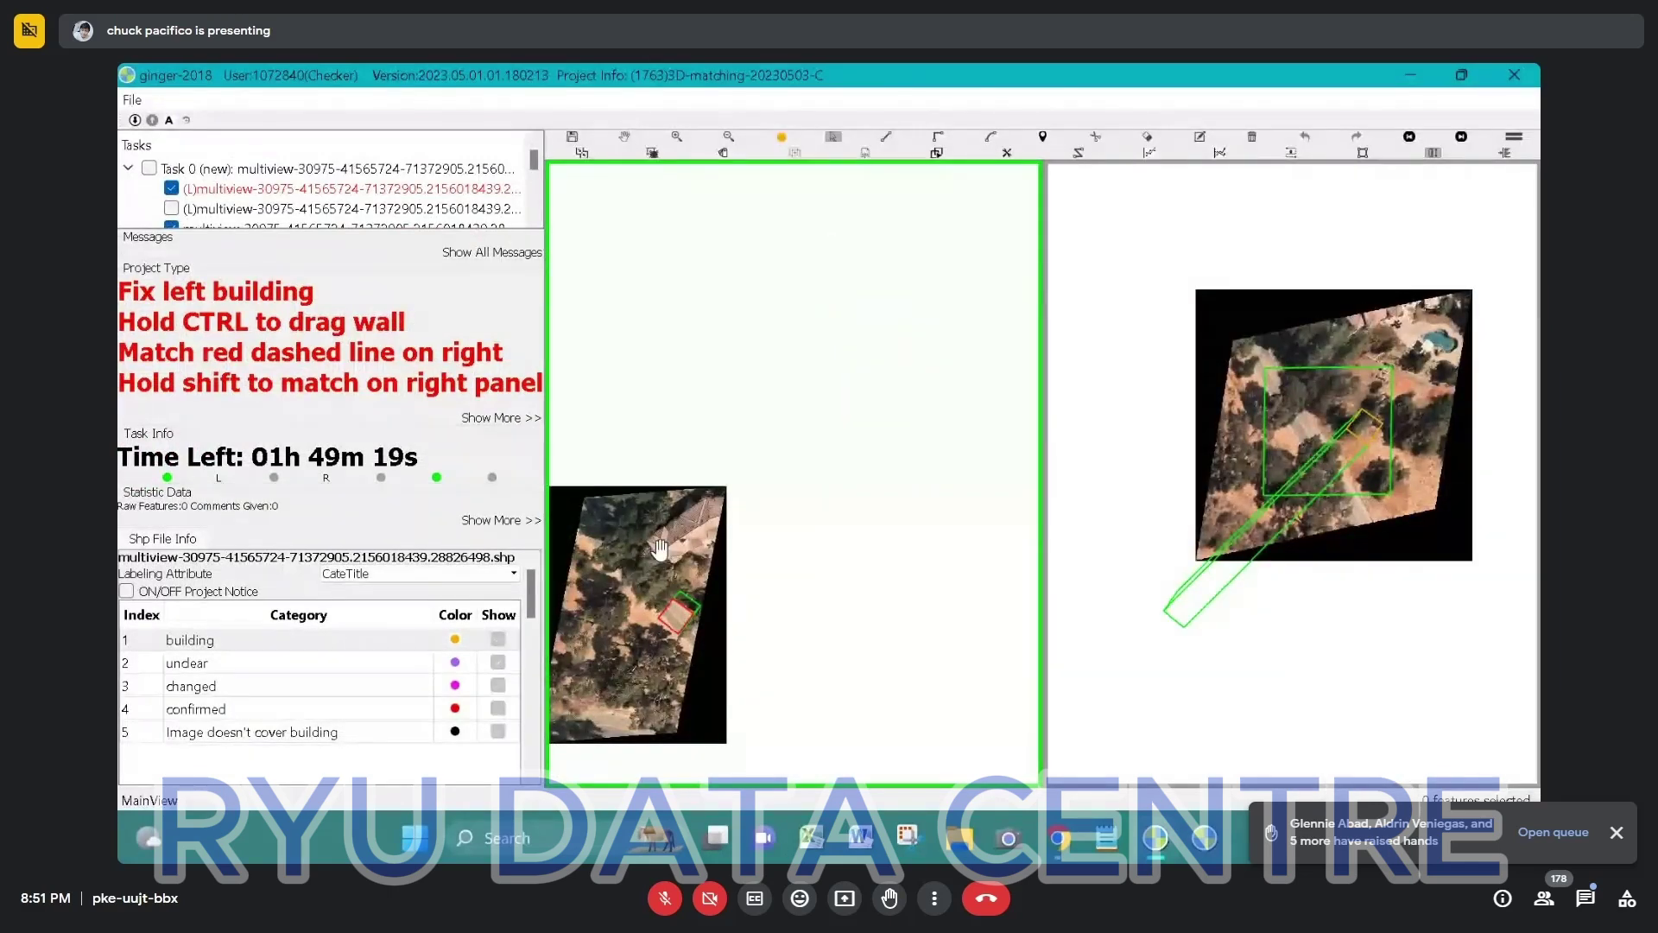
{"action": "left_click", "coordinate": [678, 615]}
Draw a confirmed-category outline around the large tiled-roof house in the left image, extending it beyond the image's edge.
{"action": "key", "text": "4"}
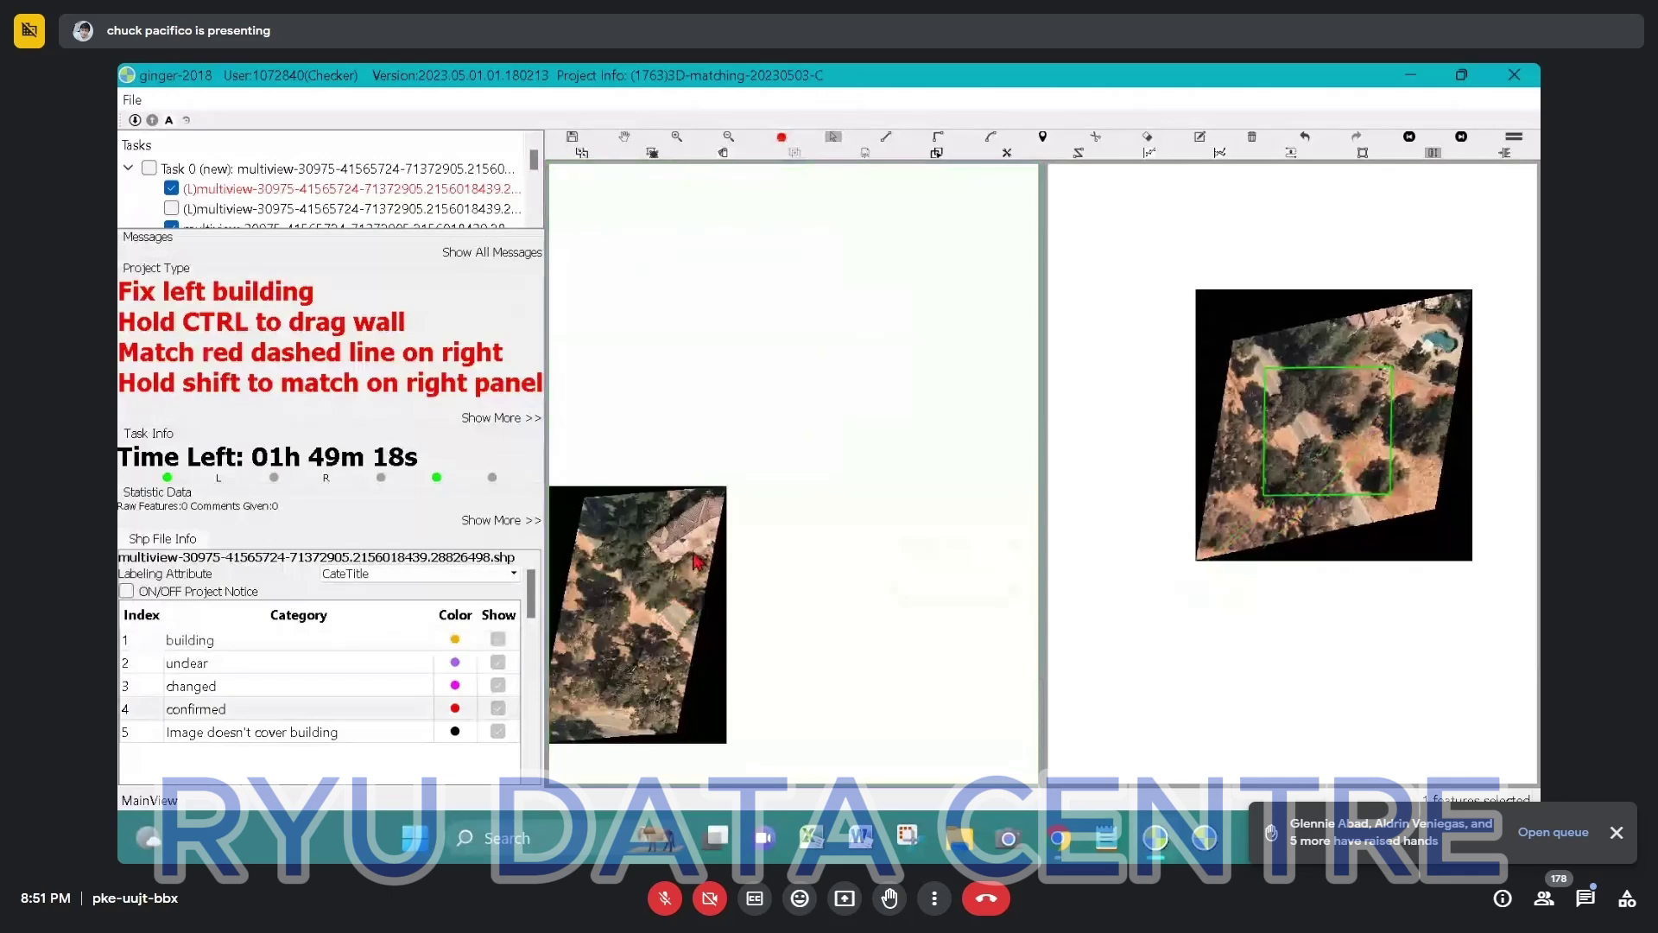
{"action": "scroll", "coordinate": [698, 561], "scroll_direction": "up", "scroll_amount": 2}
{"action": "left_click", "coordinate": [570, 525]}
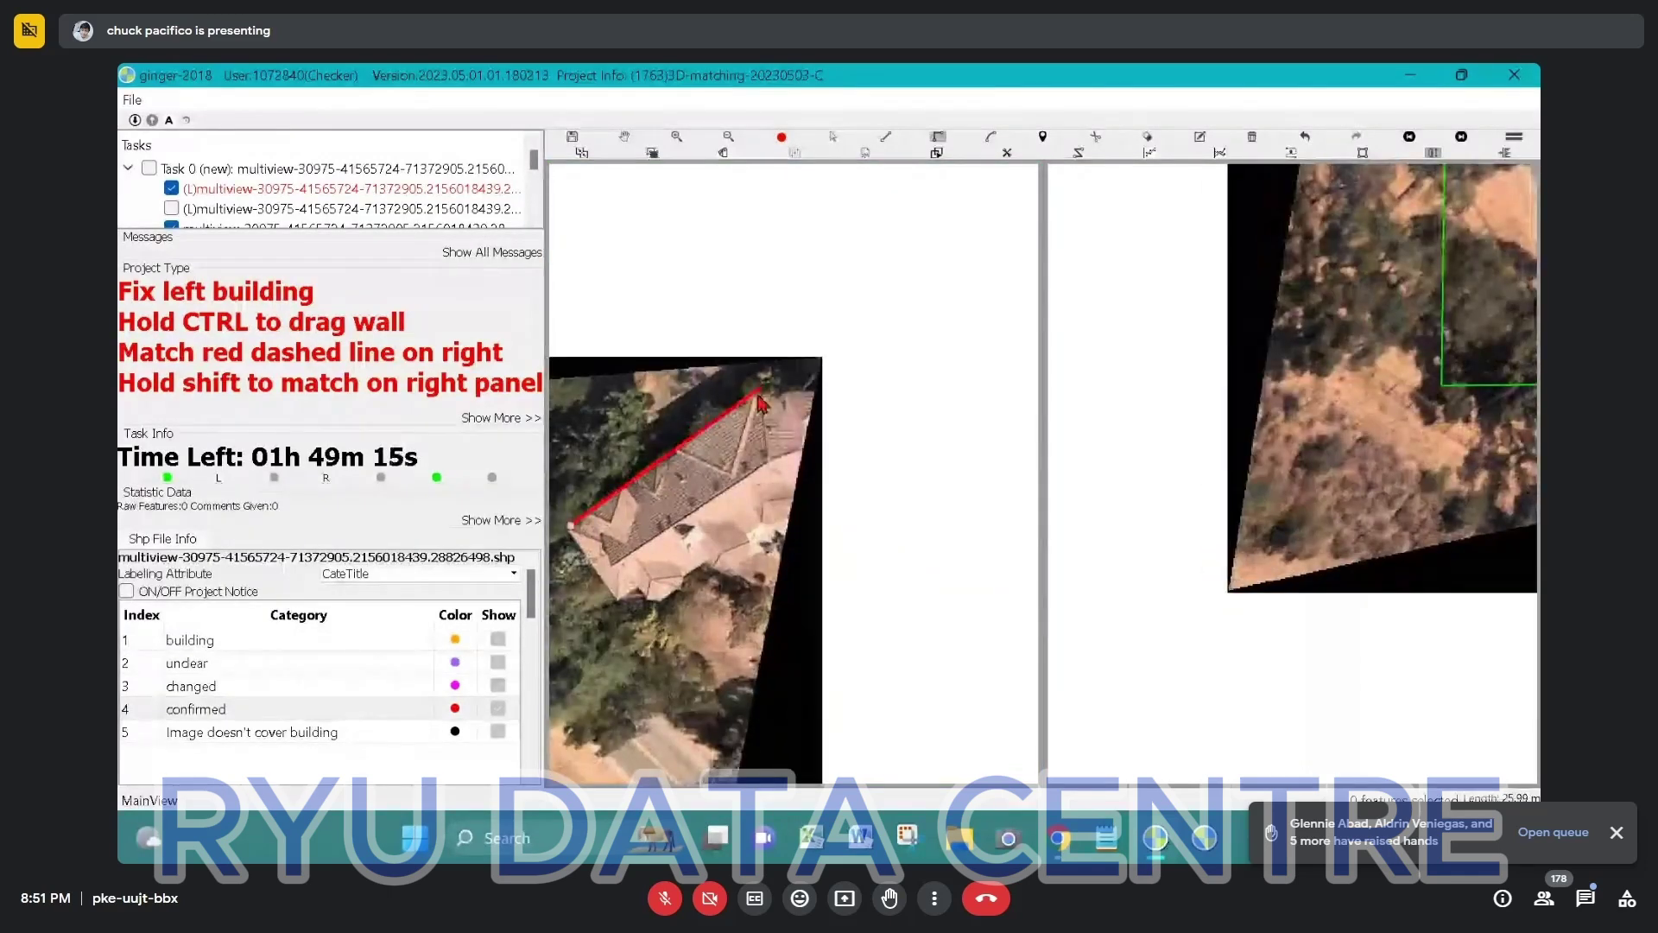
{"action": "left_click", "coordinate": [756, 392]}
{"action": "left_click", "coordinate": [990, 390]}
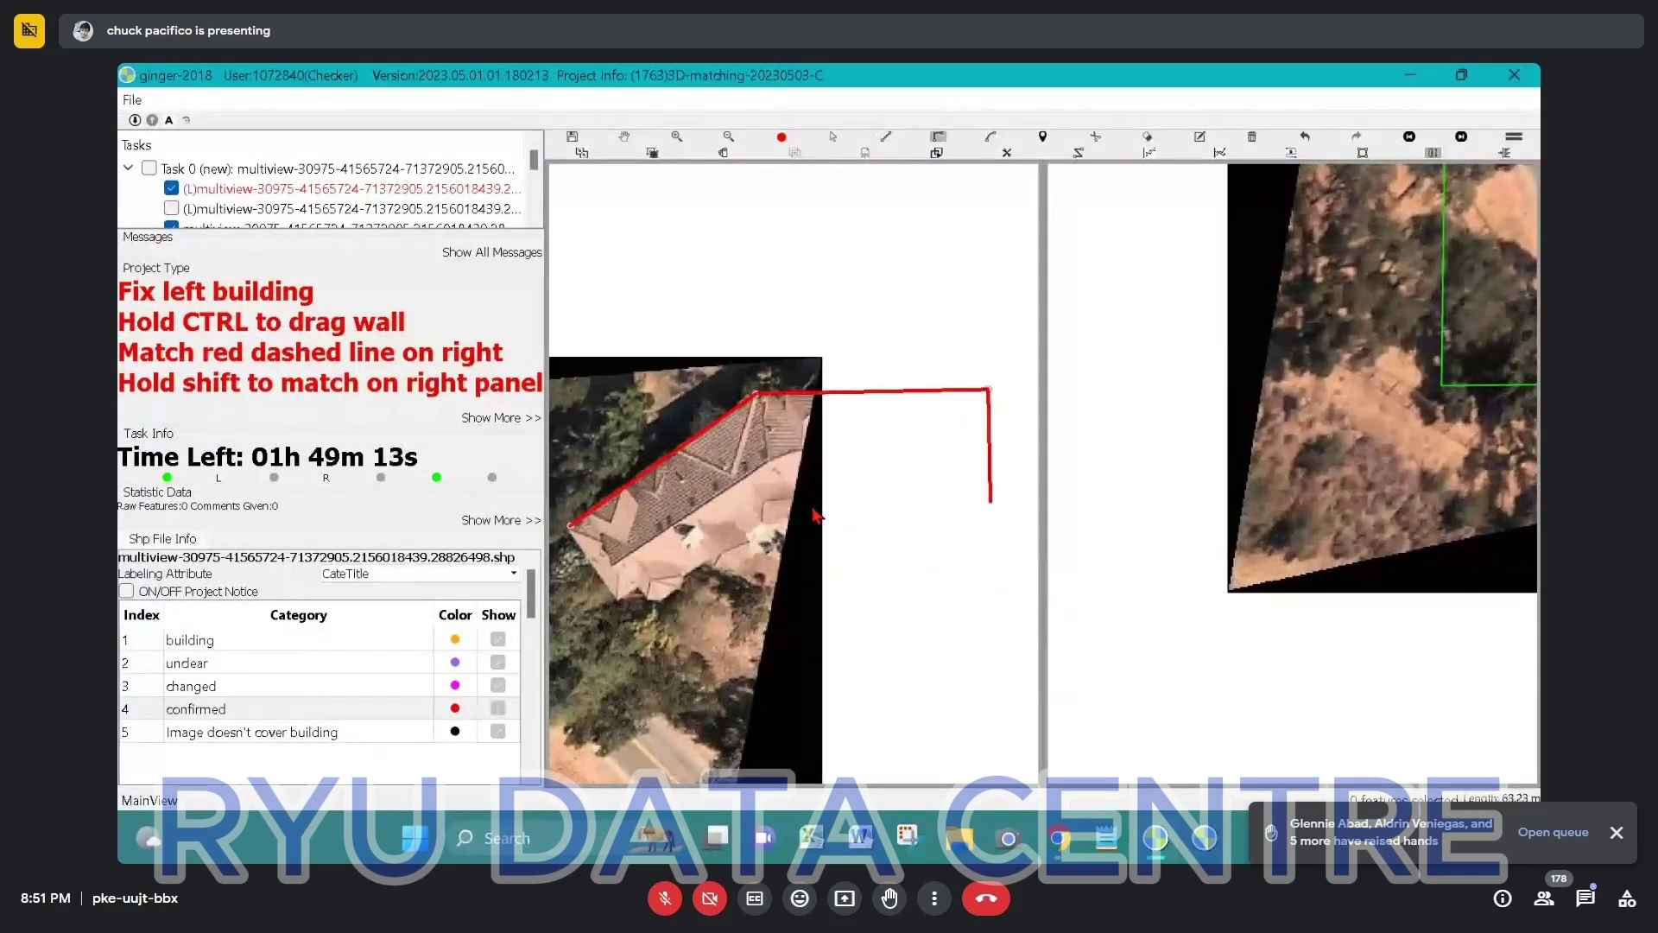
{"action": "left_click", "coordinate": [991, 500]}
{"action": "left_click", "coordinate": [810, 504]}
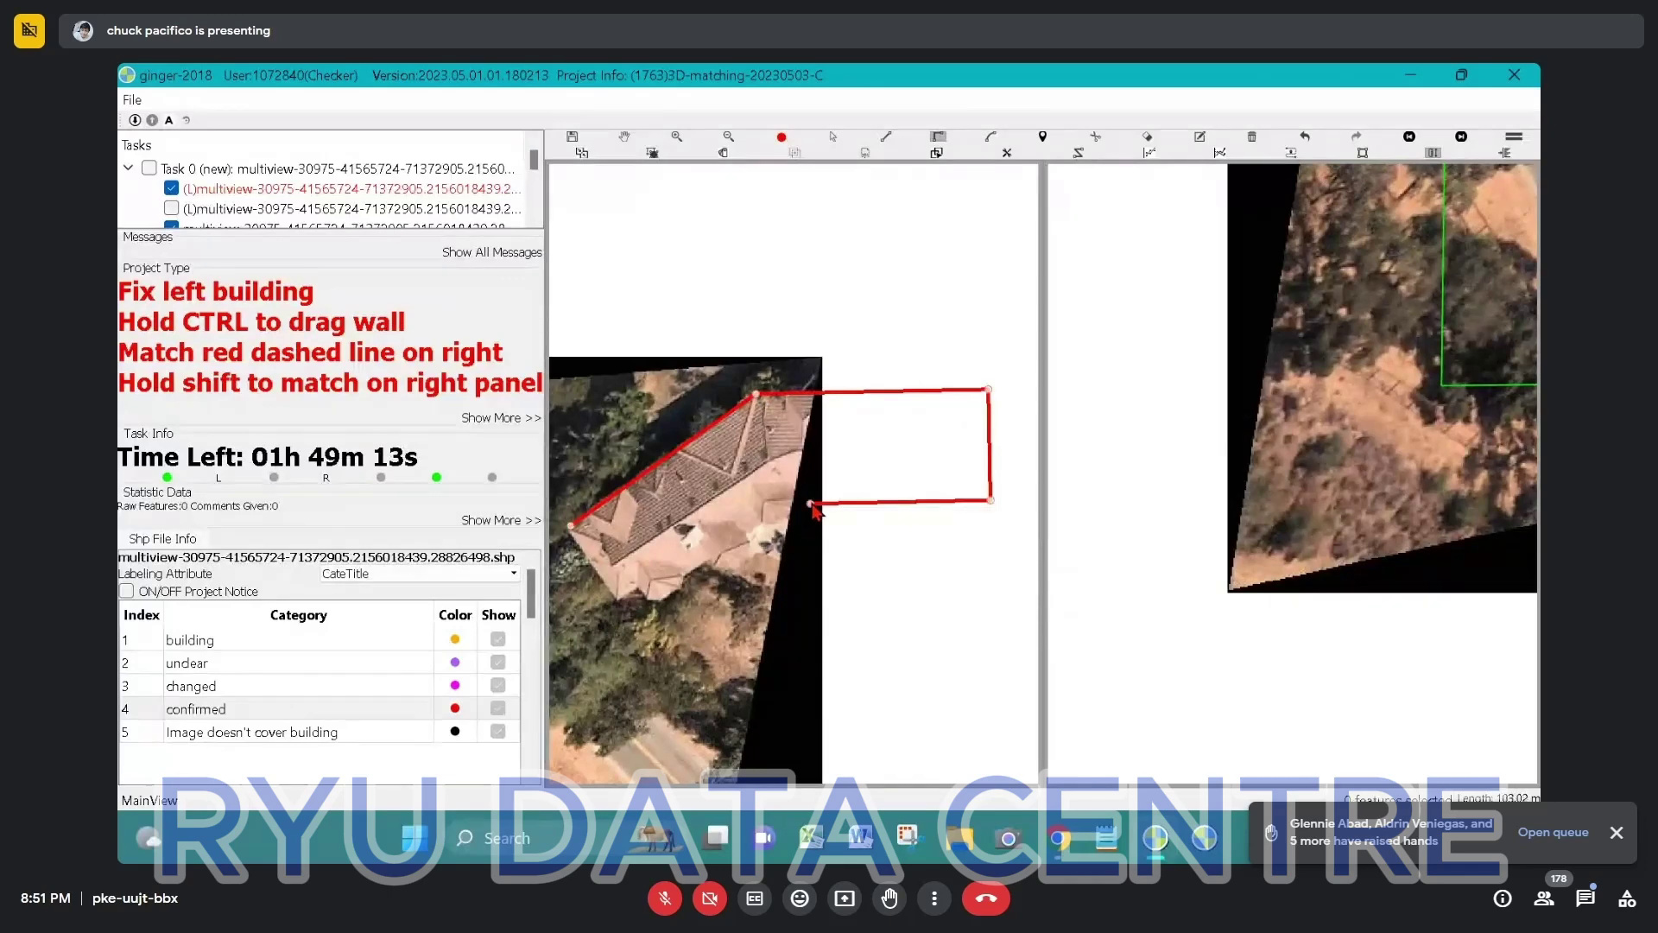
{"action": "left_click", "coordinate": [655, 602]}
{"action": "left_click", "coordinate": [643, 590]}
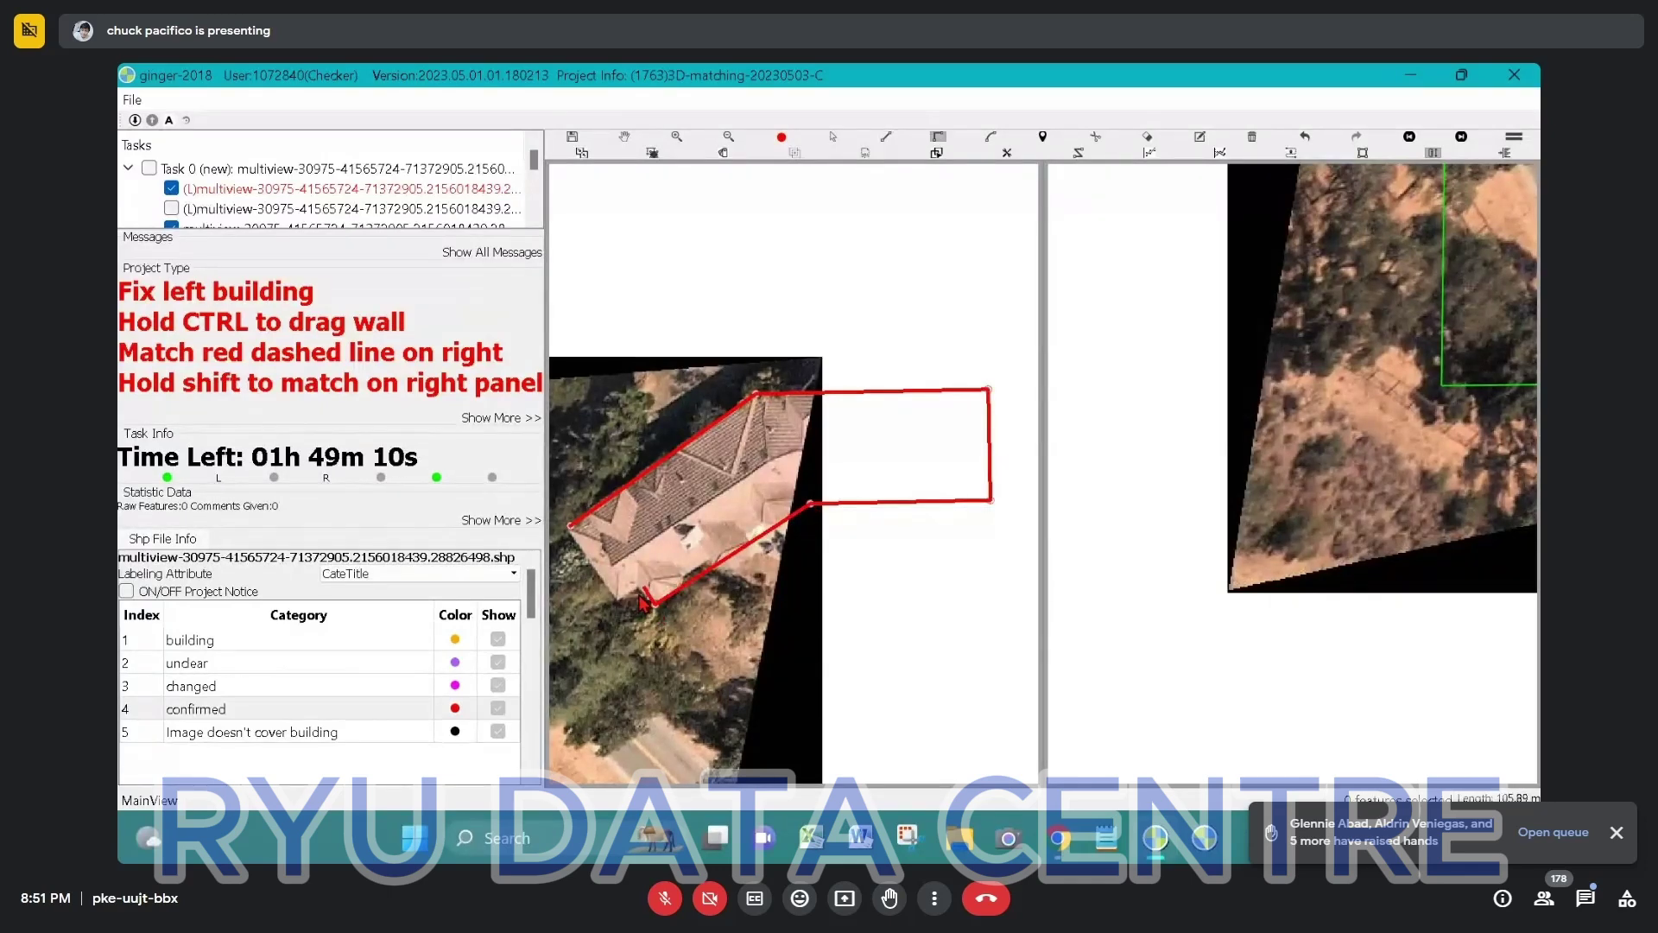
{"action": "left_click", "coordinate": [622, 598]}
{"action": "left_click", "coordinate": [571, 526]}
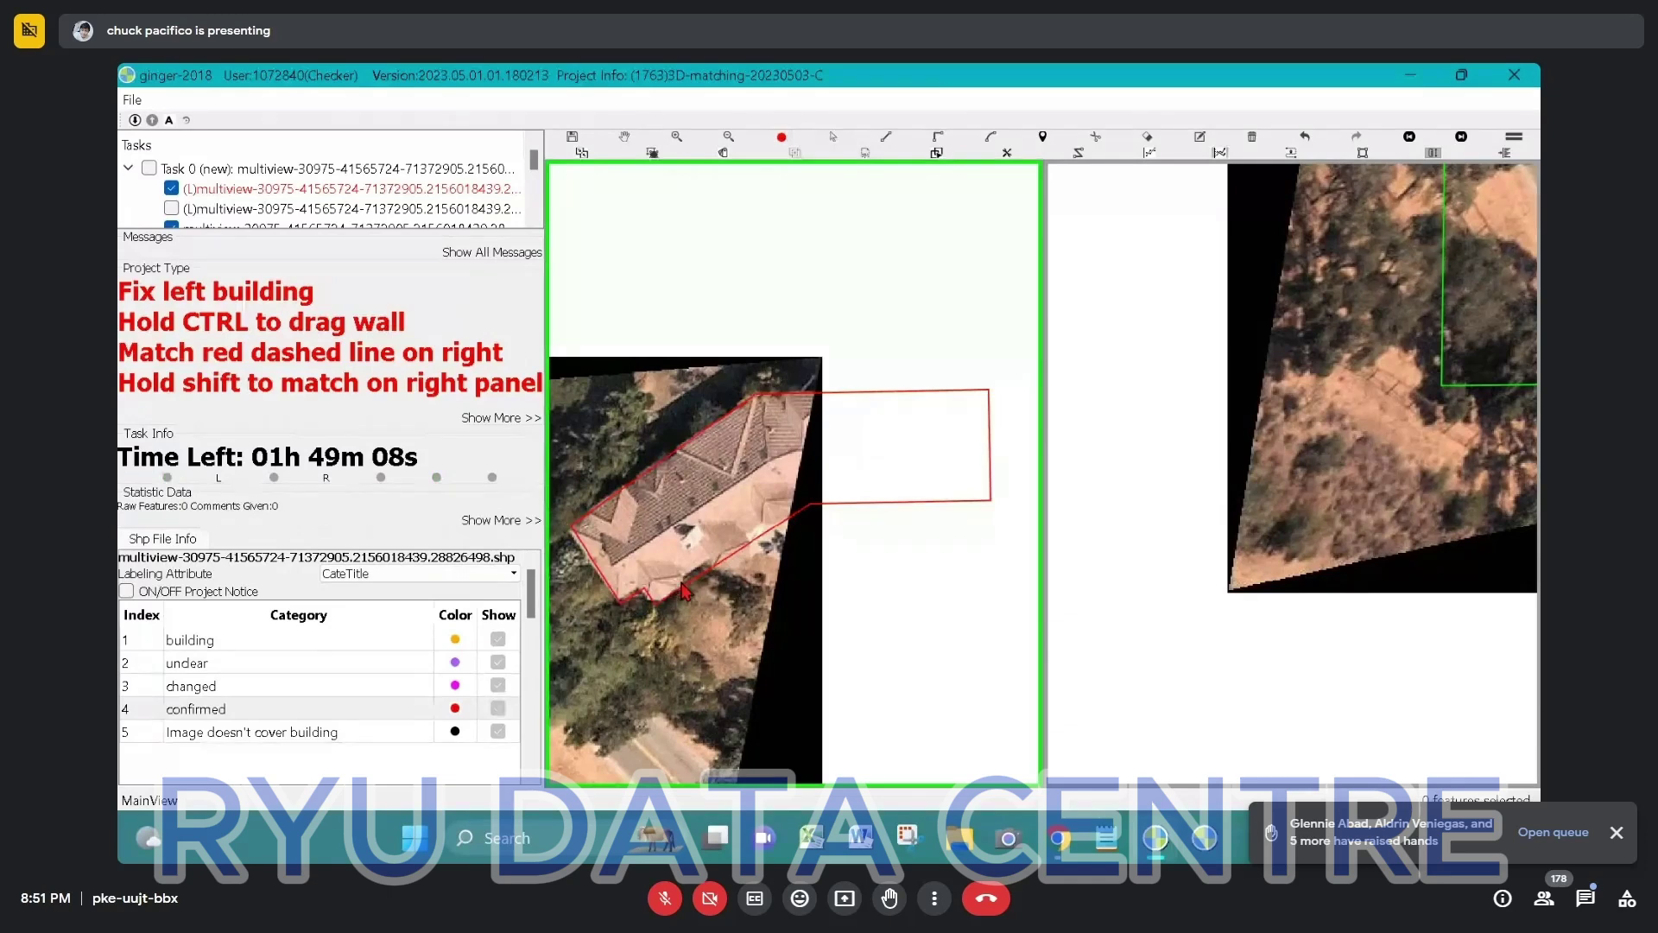
Refine the lower edge of the house outline with small notches that follow the roof's recesses.
{"action": "left_click", "coordinate": [707, 576]}
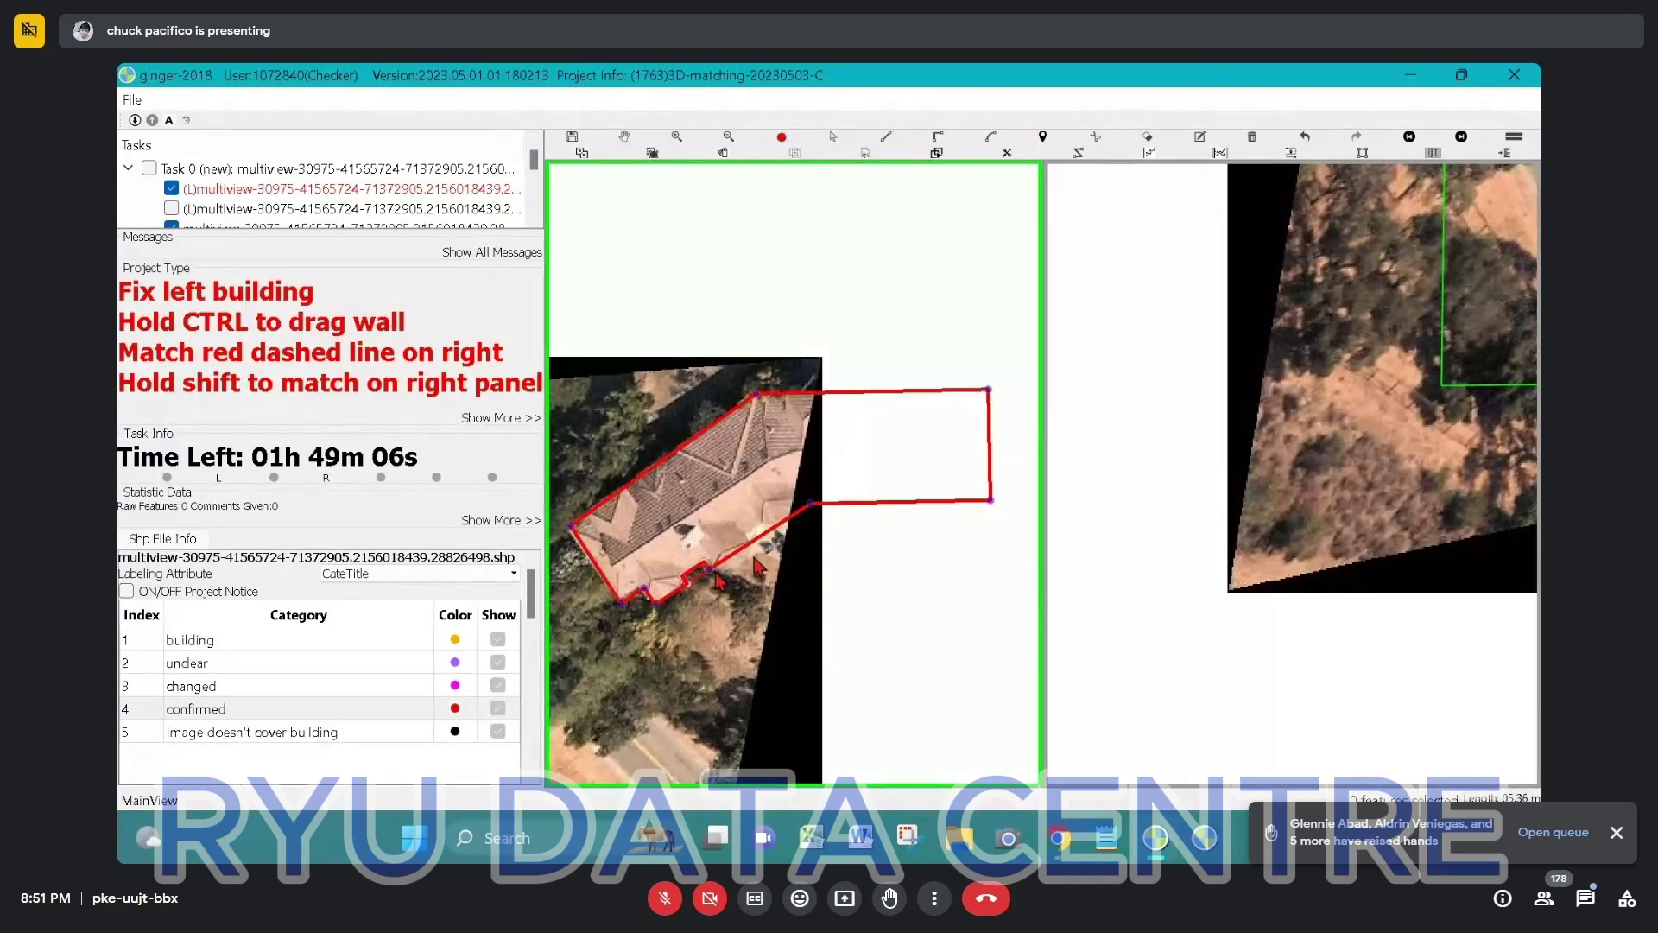
{"action": "left_click", "coordinate": [753, 563]}
{"action": "left_click", "coordinate": [757, 557]}
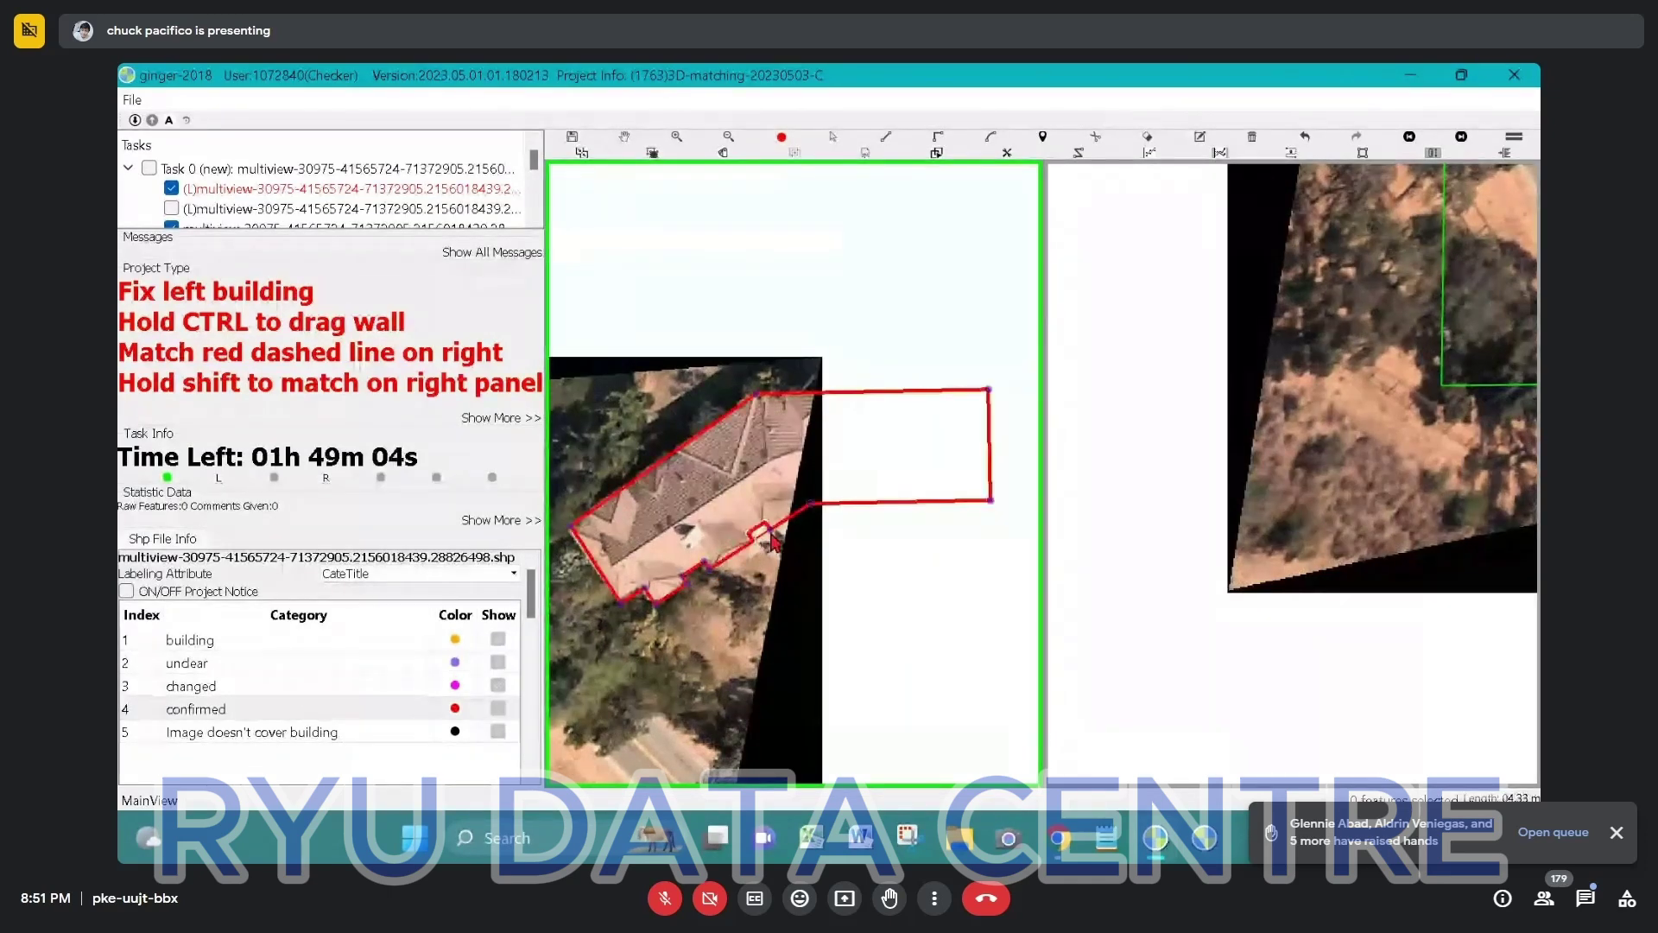
{"action": "left_click", "coordinate": [760, 549]}
Offset the house's ground footprint up and to the right of its roof outline, shifting the matching outline in the right image.
{"action": "scroll", "coordinate": [770, 531], "scroll_direction": "down", "scroll_amount": 1}
{"action": "scroll", "coordinate": [751, 535], "scroll_direction": "down", "scroll_amount": 2}
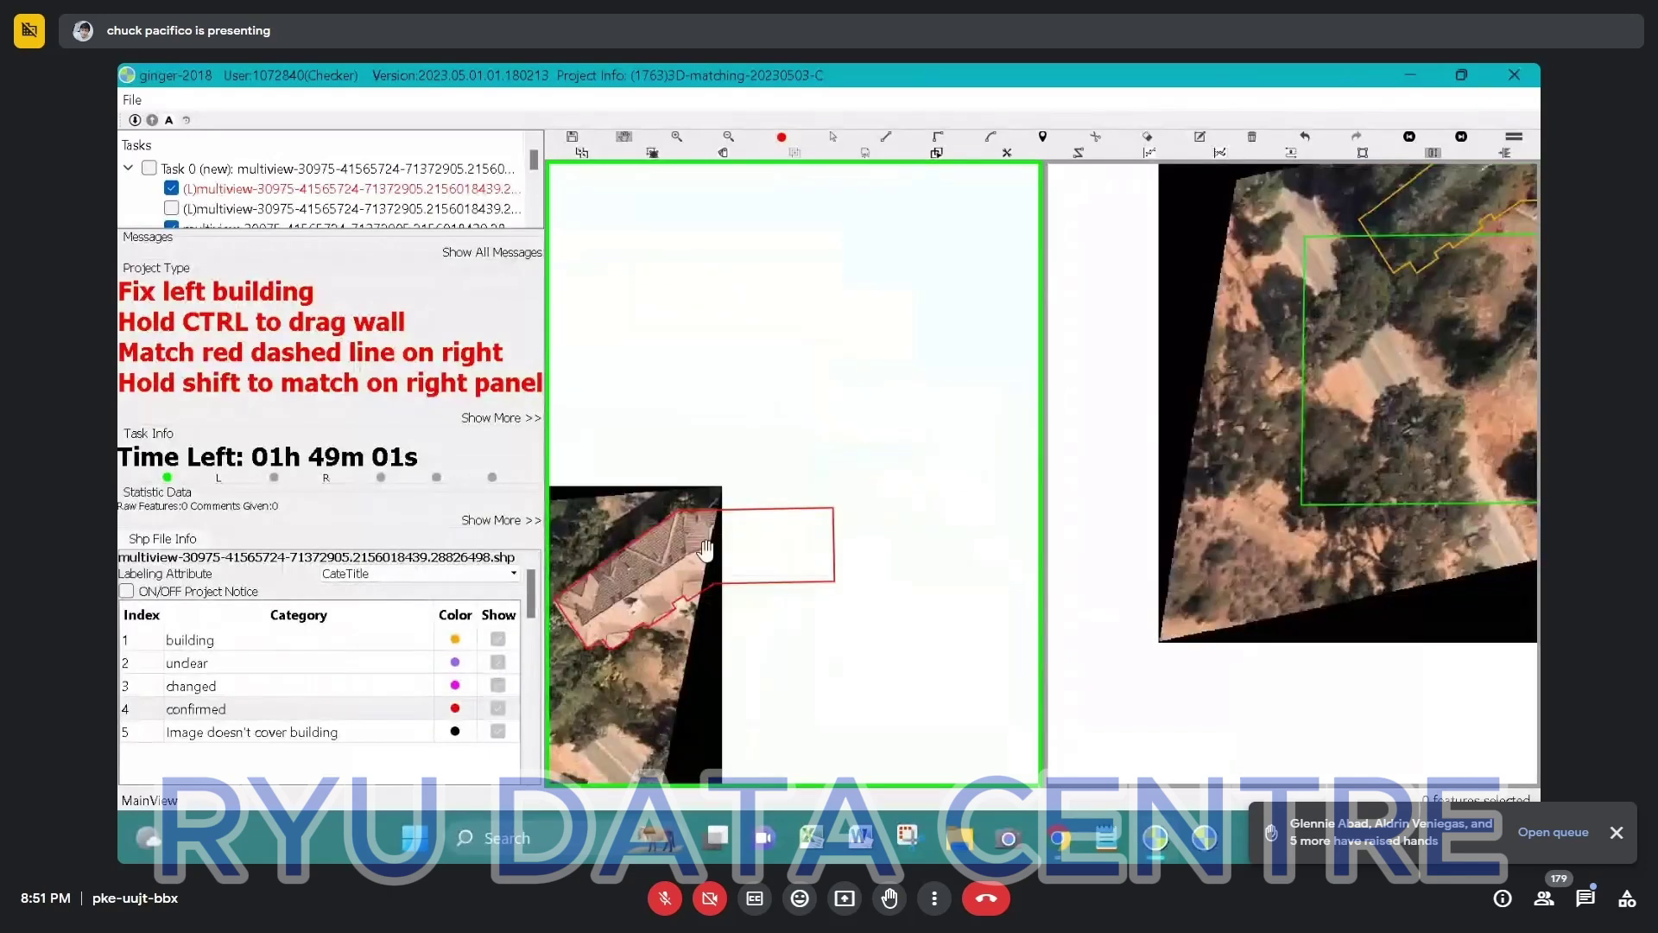
{"action": "left_click", "coordinate": [700, 563]}
{"action": "left_click", "coordinate": [719, 546]}
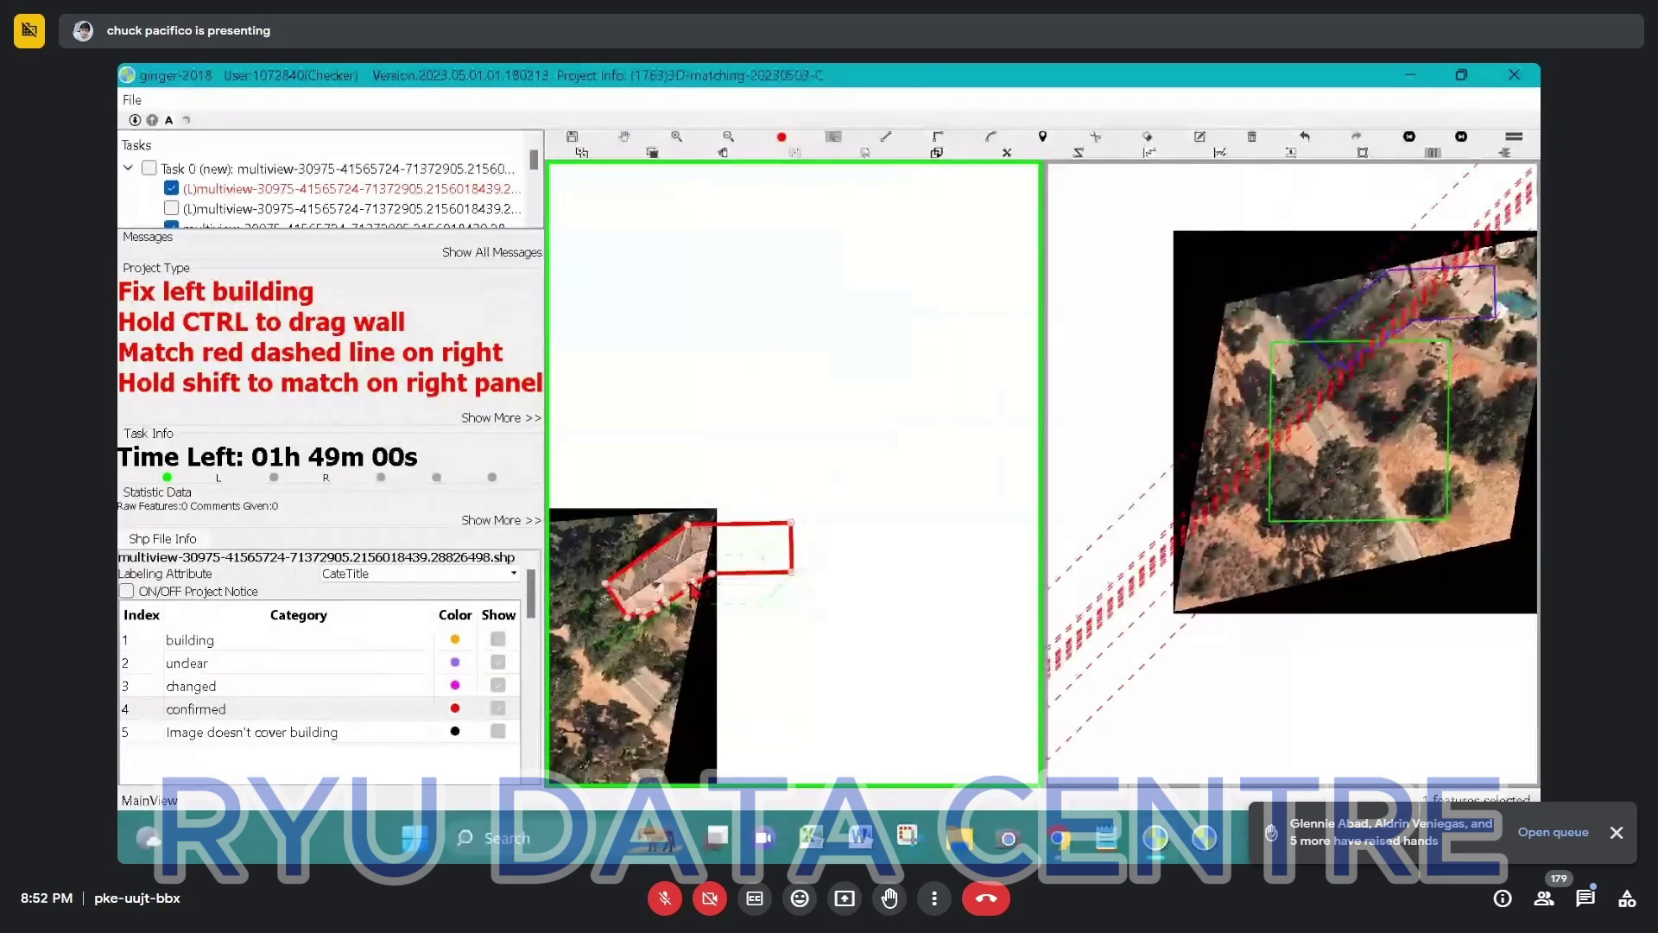
{"action": "left_click_drag", "start_coordinate": [716, 539], "coordinate": [774, 478]}
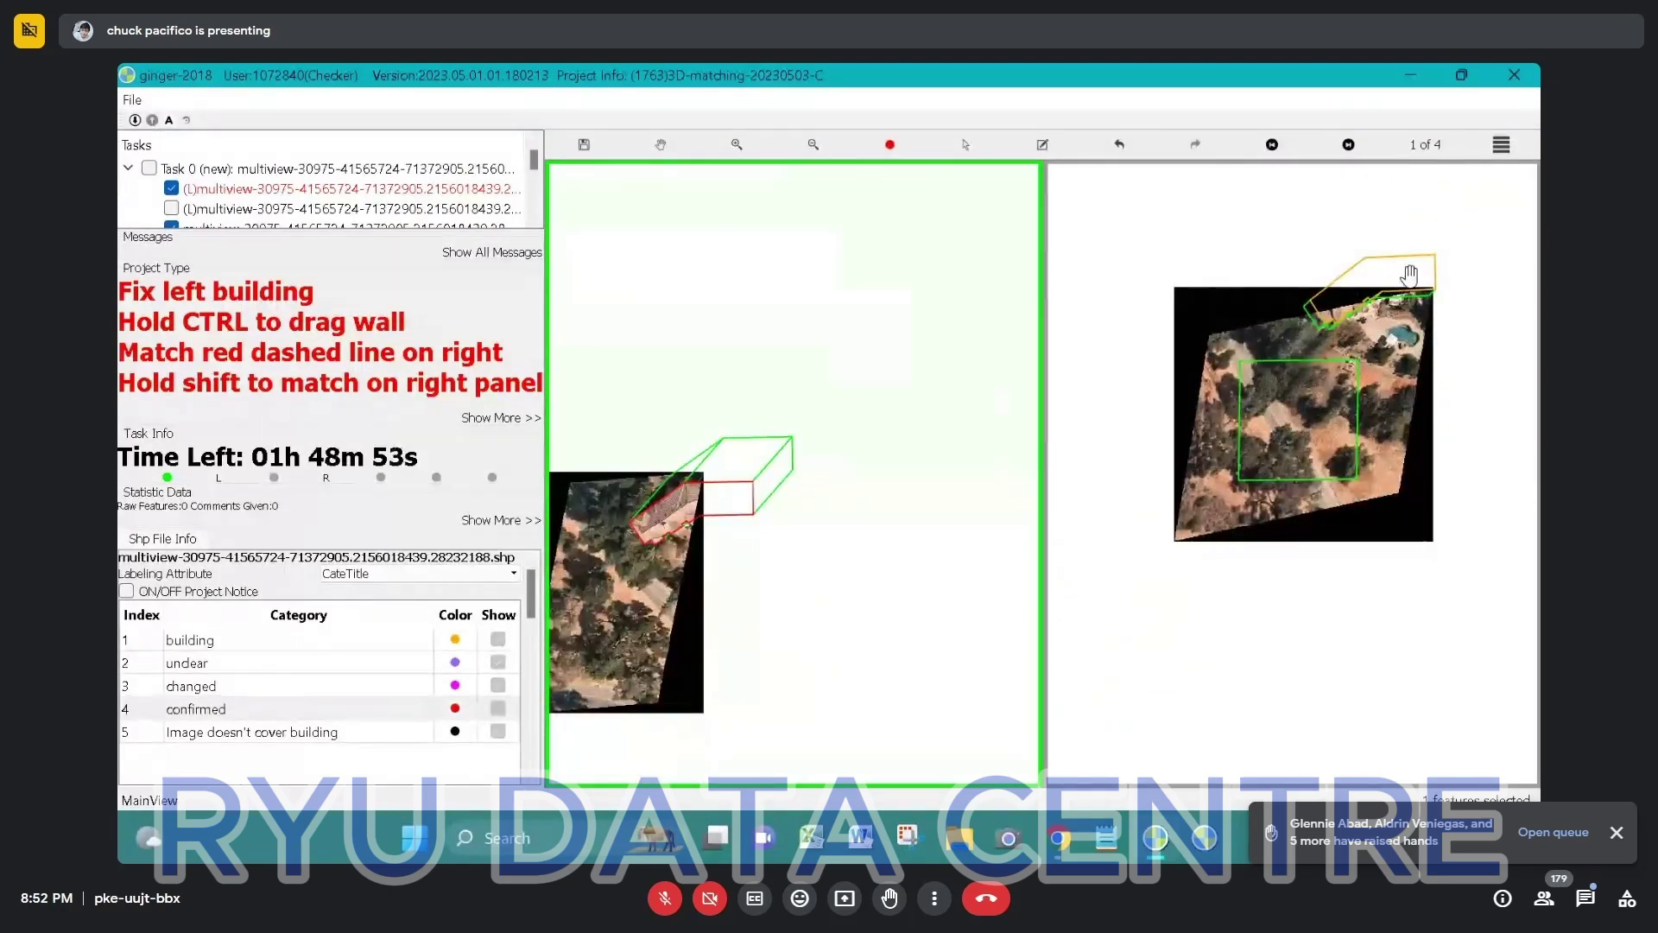
Set the category of the house outline at the right image's upper edge to Image doesn't cover building.
{"action": "scroll", "coordinate": [1379, 291], "scroll_direction": "up", "scroll_amount": 1}
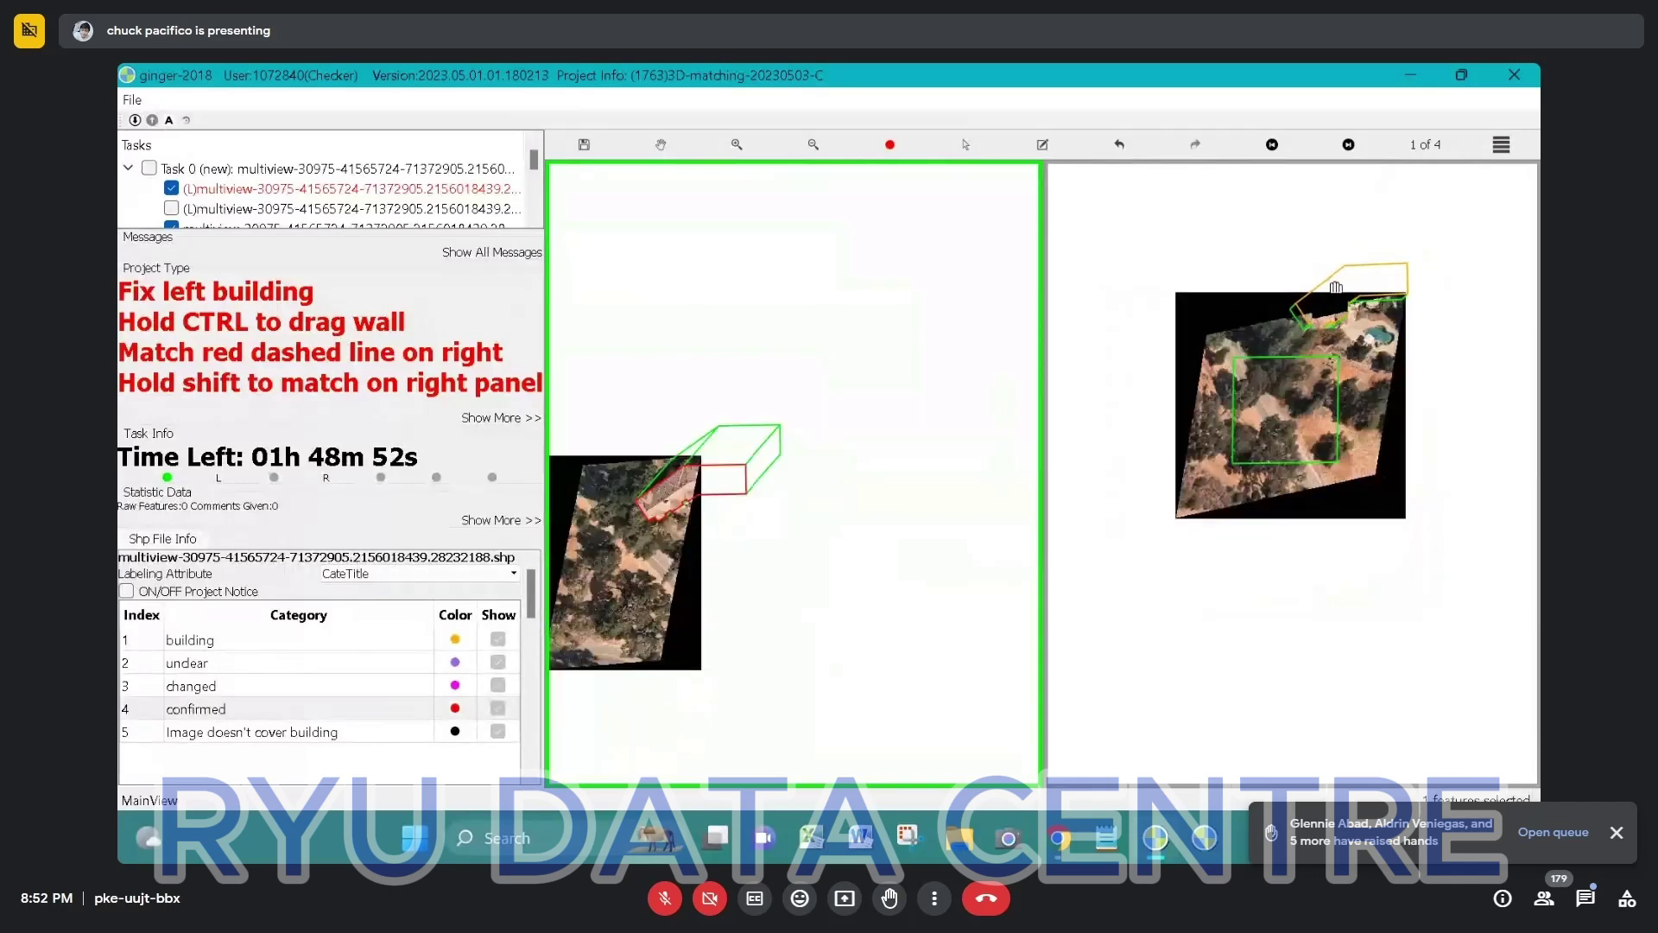
{"action": "scroll", "coordinate": [1330, 298], "scroll_direction": "down", "scroll_amount": 1}
{"action": "scroll", "coordinate": [1401, 249], "scroll_direction": "up", "scroll_amount": 1}
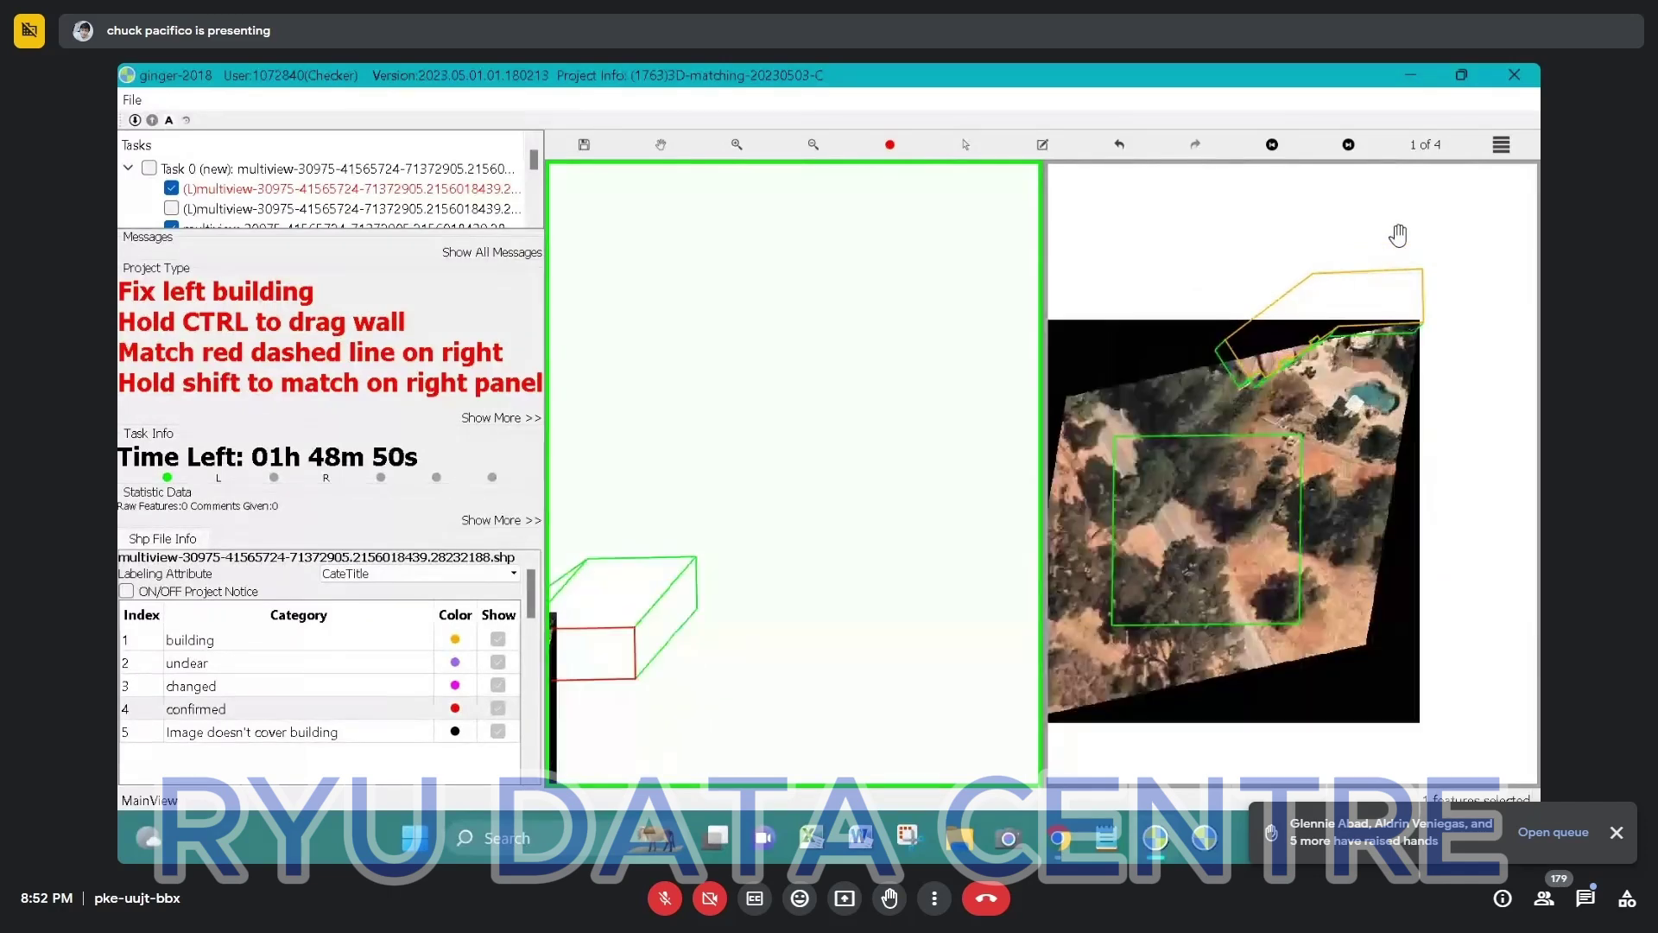
{"action": "scroll", "coordinate": [1305, 329], "scroll_direction": "up", "scroll_amount": 1}
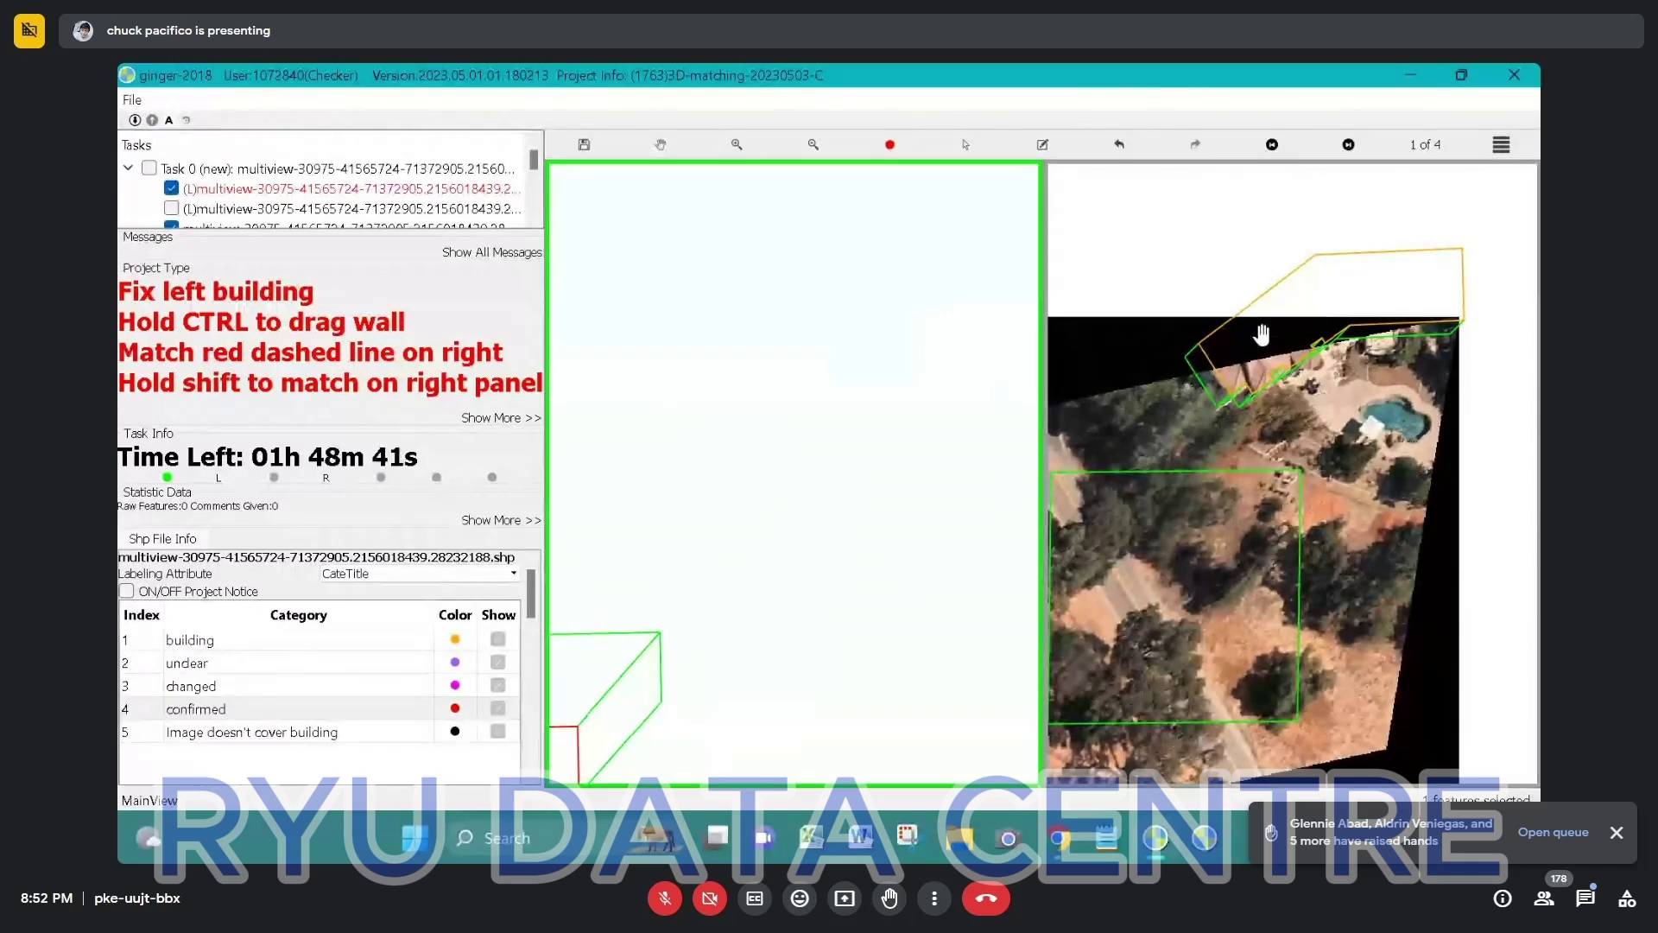
{"action": "scroll", "coordinate": [1314, 279], "scroll_direction": "down", "scroll_amount": 3}
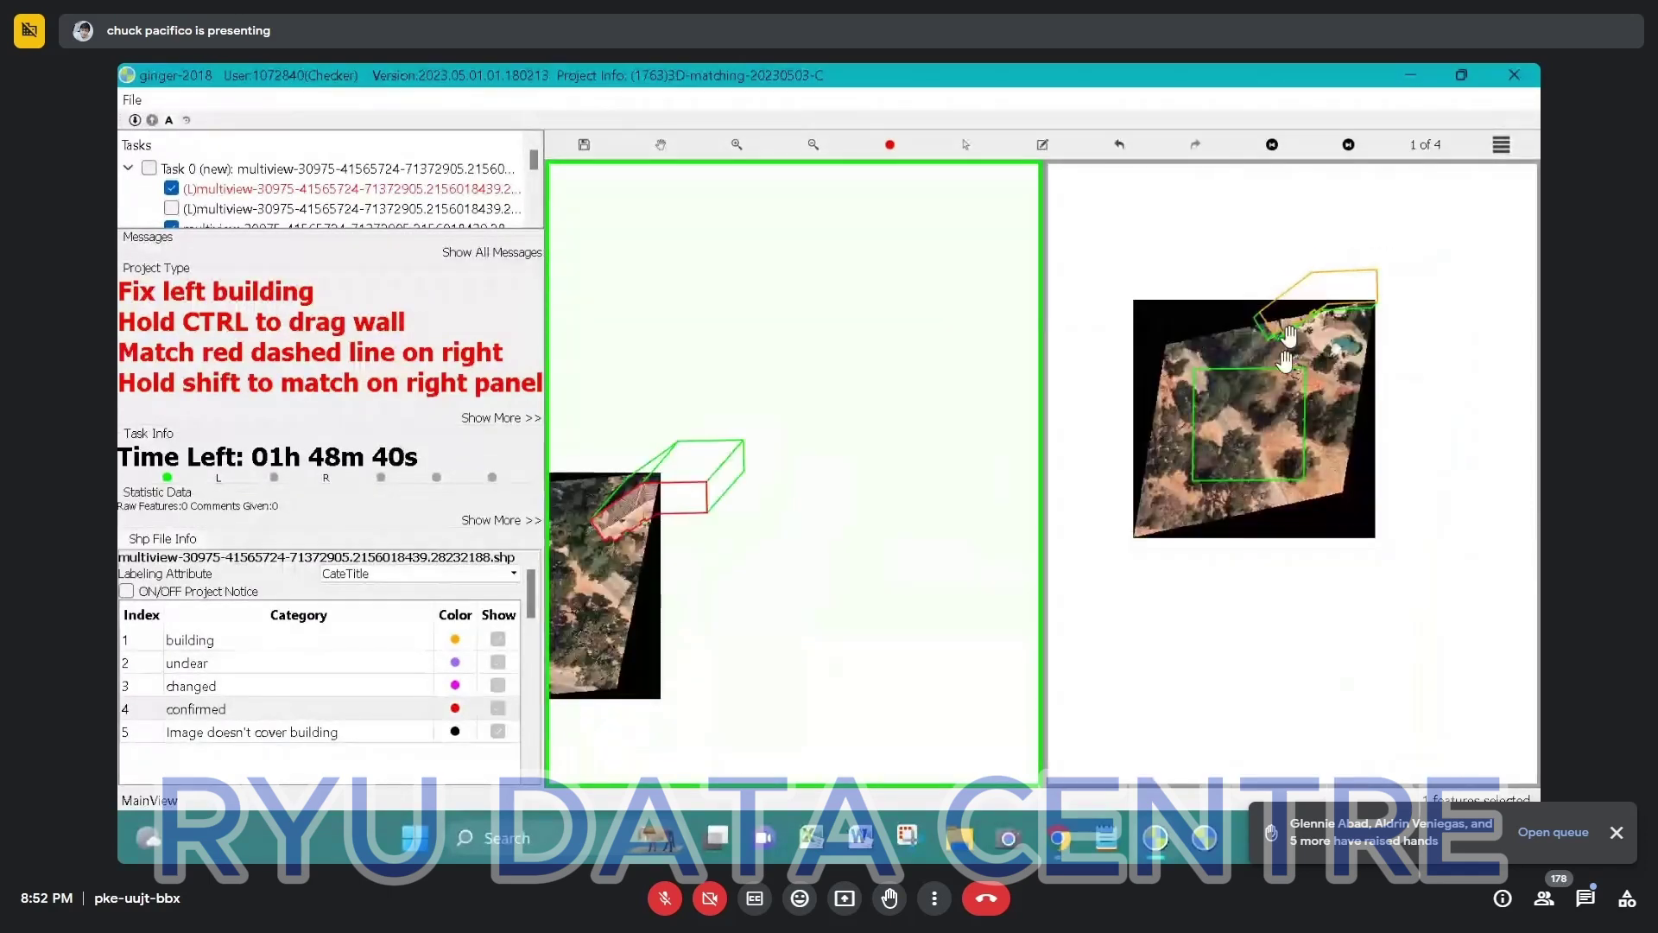
{"action": "left_click_drag", "start_coordinate": [1325, 340], "coordinate": [1314, 373]}
{"action": "key", "text": "s"}
{"action": "left_click_drag", "start_coordinate": [1235, 292], "coordinate": [1372, 425]}
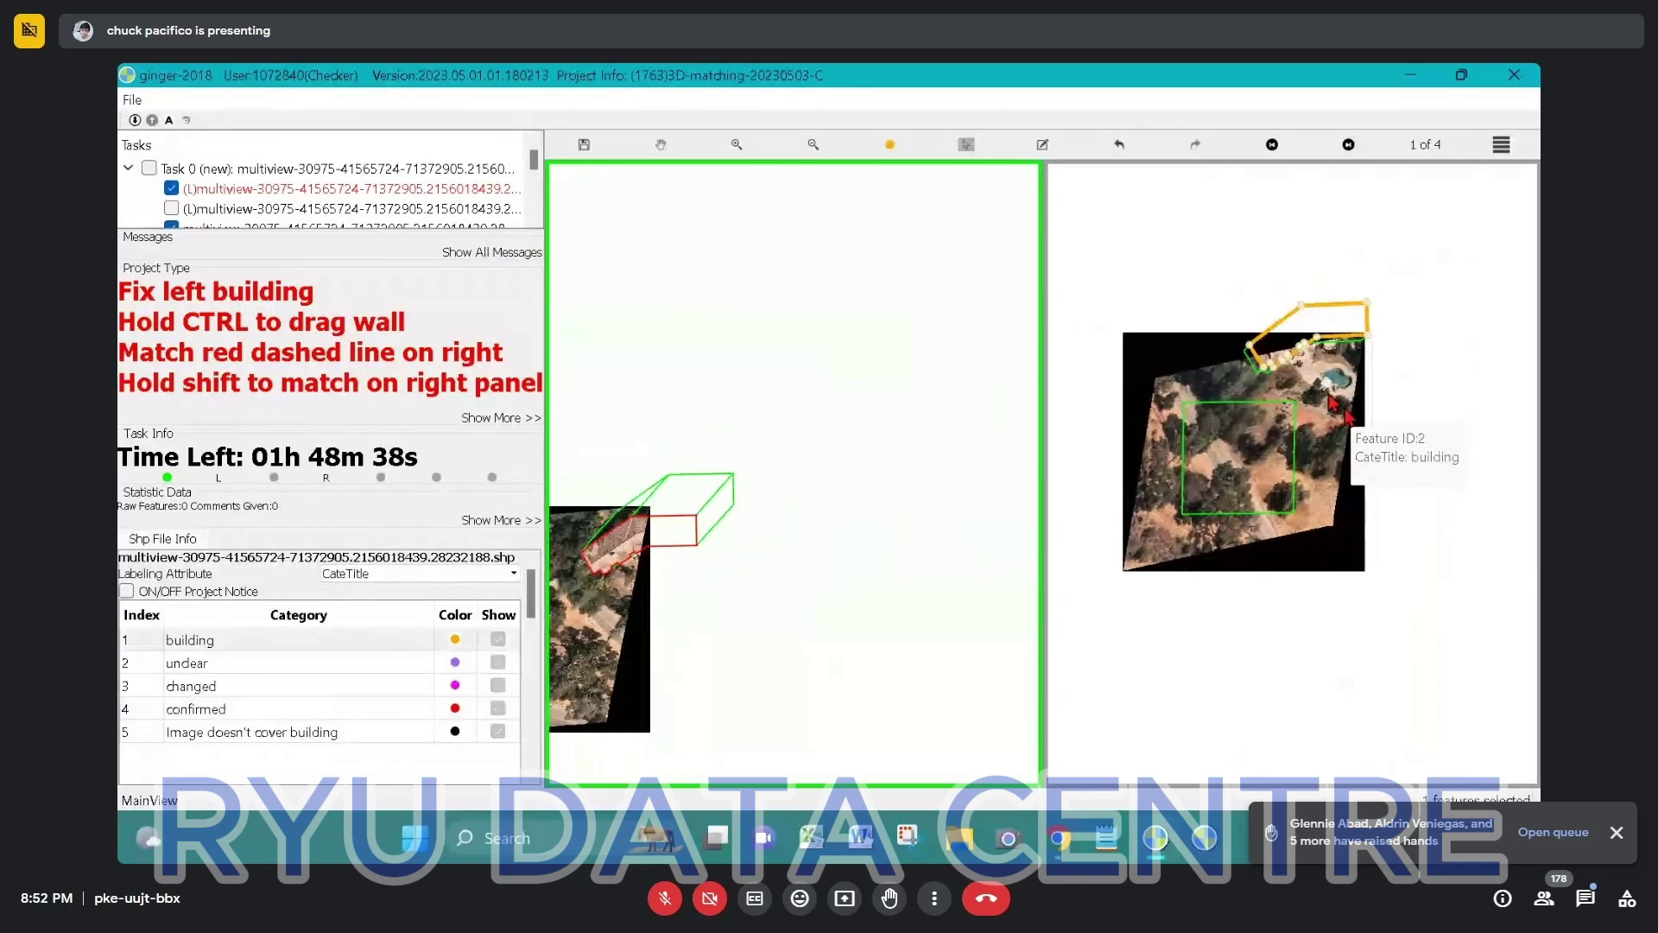
{"action": "right_click", "coordinate": [1347, 411]}
{"action": "left_click", "coordinate": [1392, 494]}
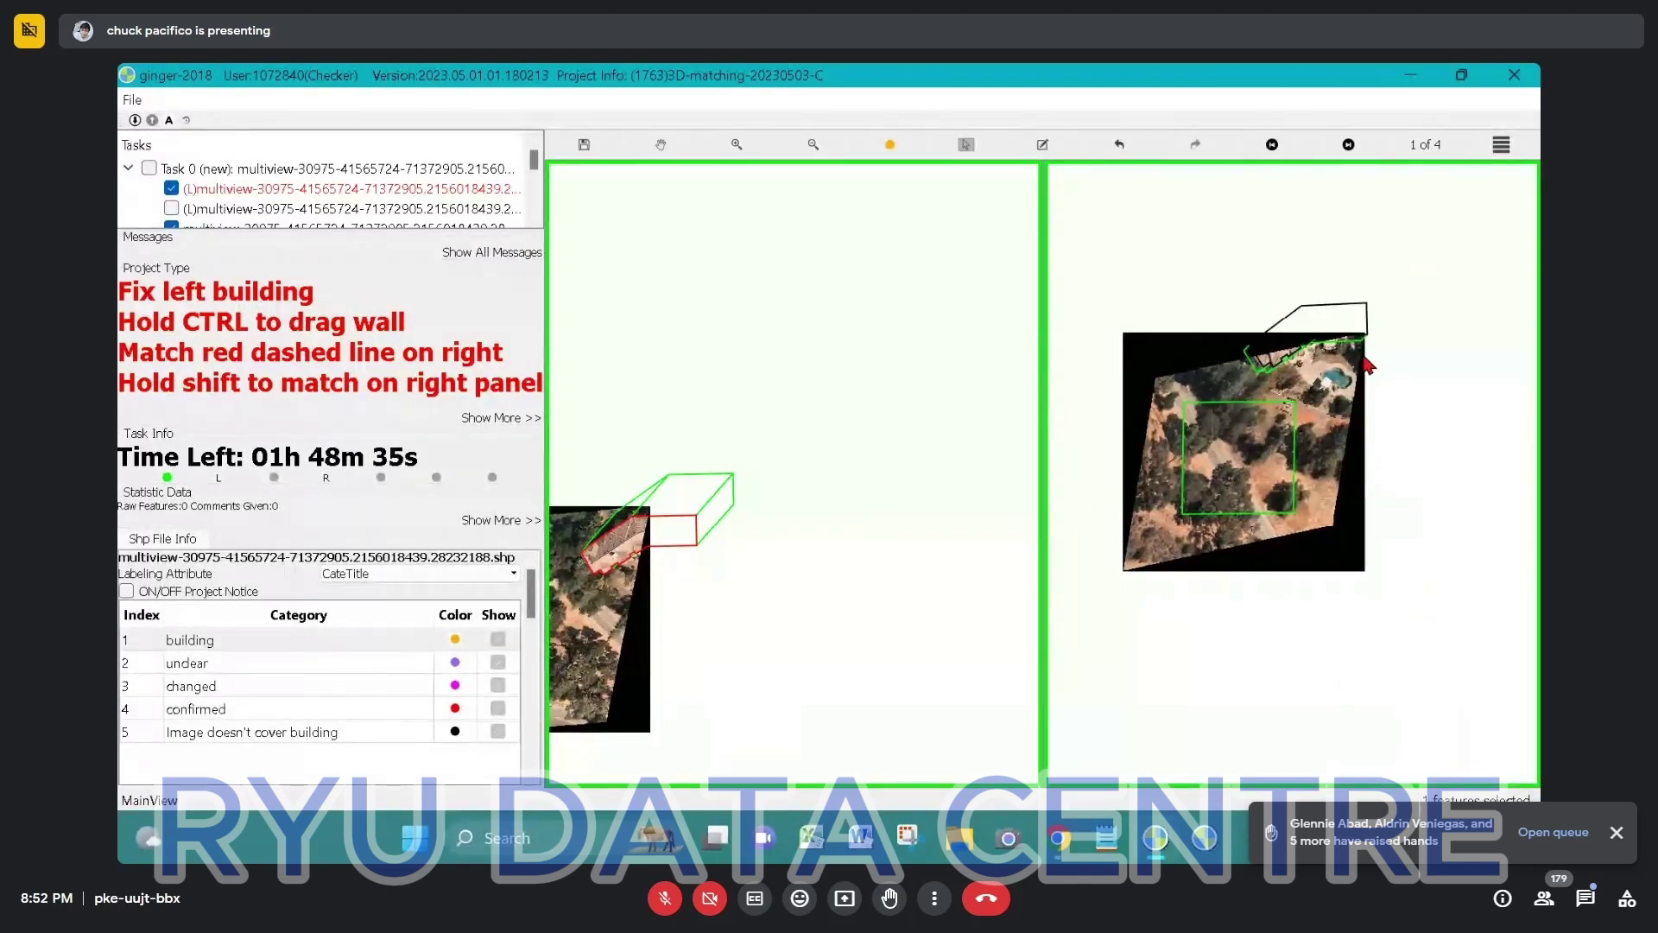
Switch the right view to the fourth image and shift the house outline onto the tiled roof as confirmed.
{"action": "scroll", "coordinate": [1365, 363], "scroll_direction": "up", "scroll_amount": 3}
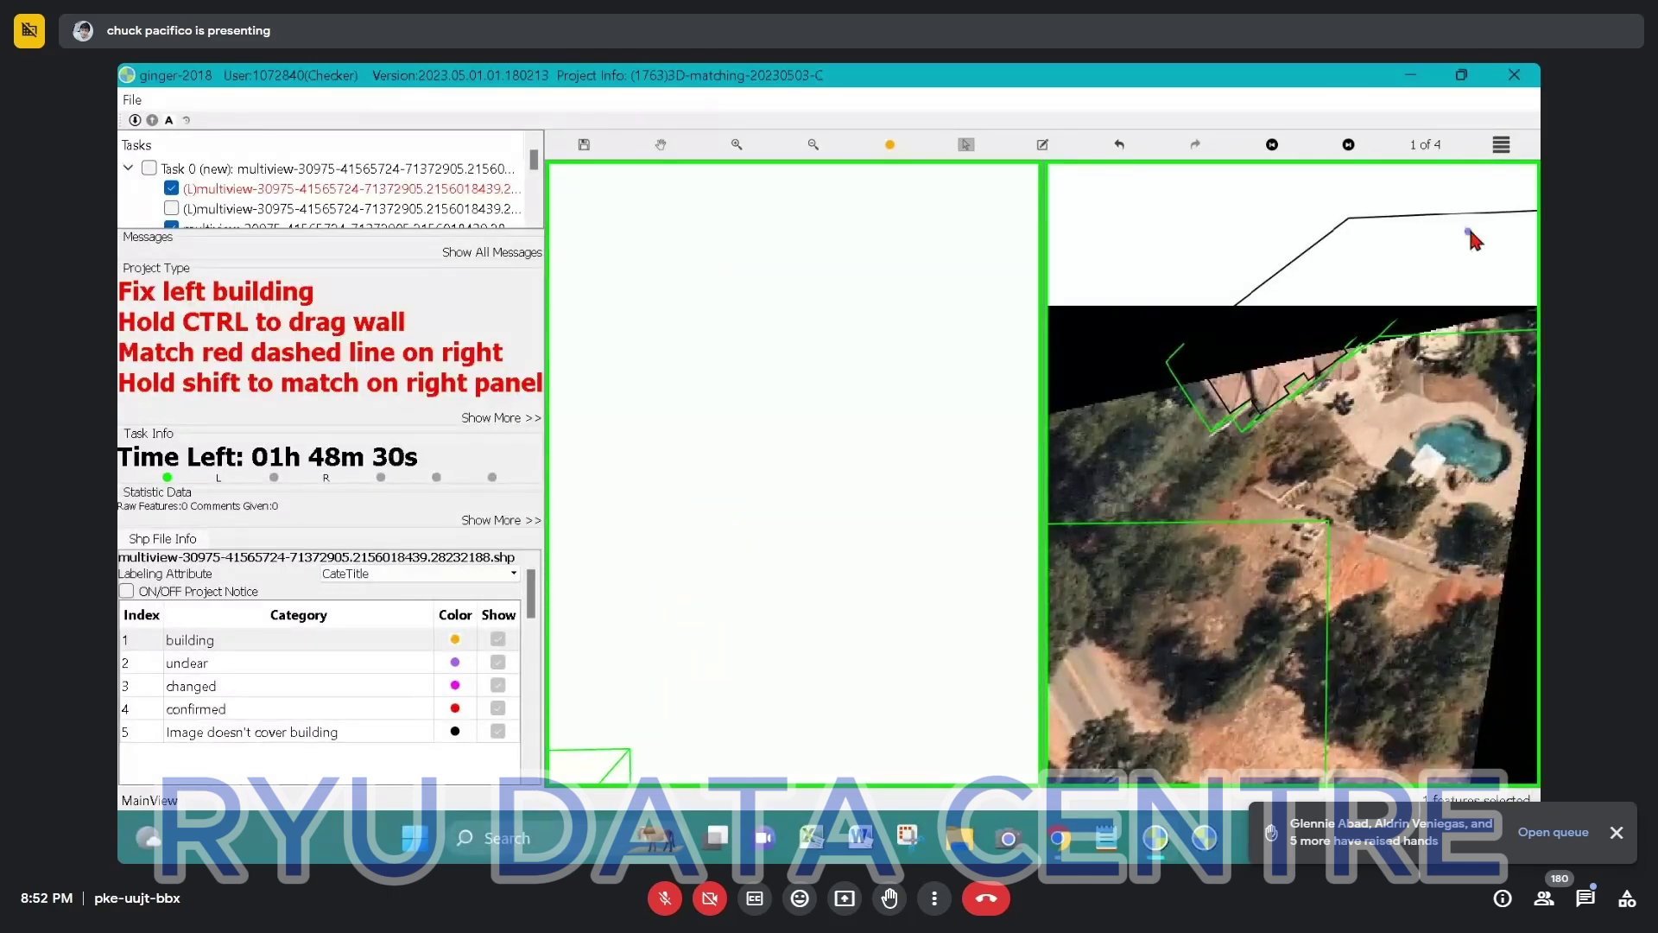
{"action": "scroll", "coordinate": [1472, 238], "scroll_direction": "down", "scroll_amount": 2}
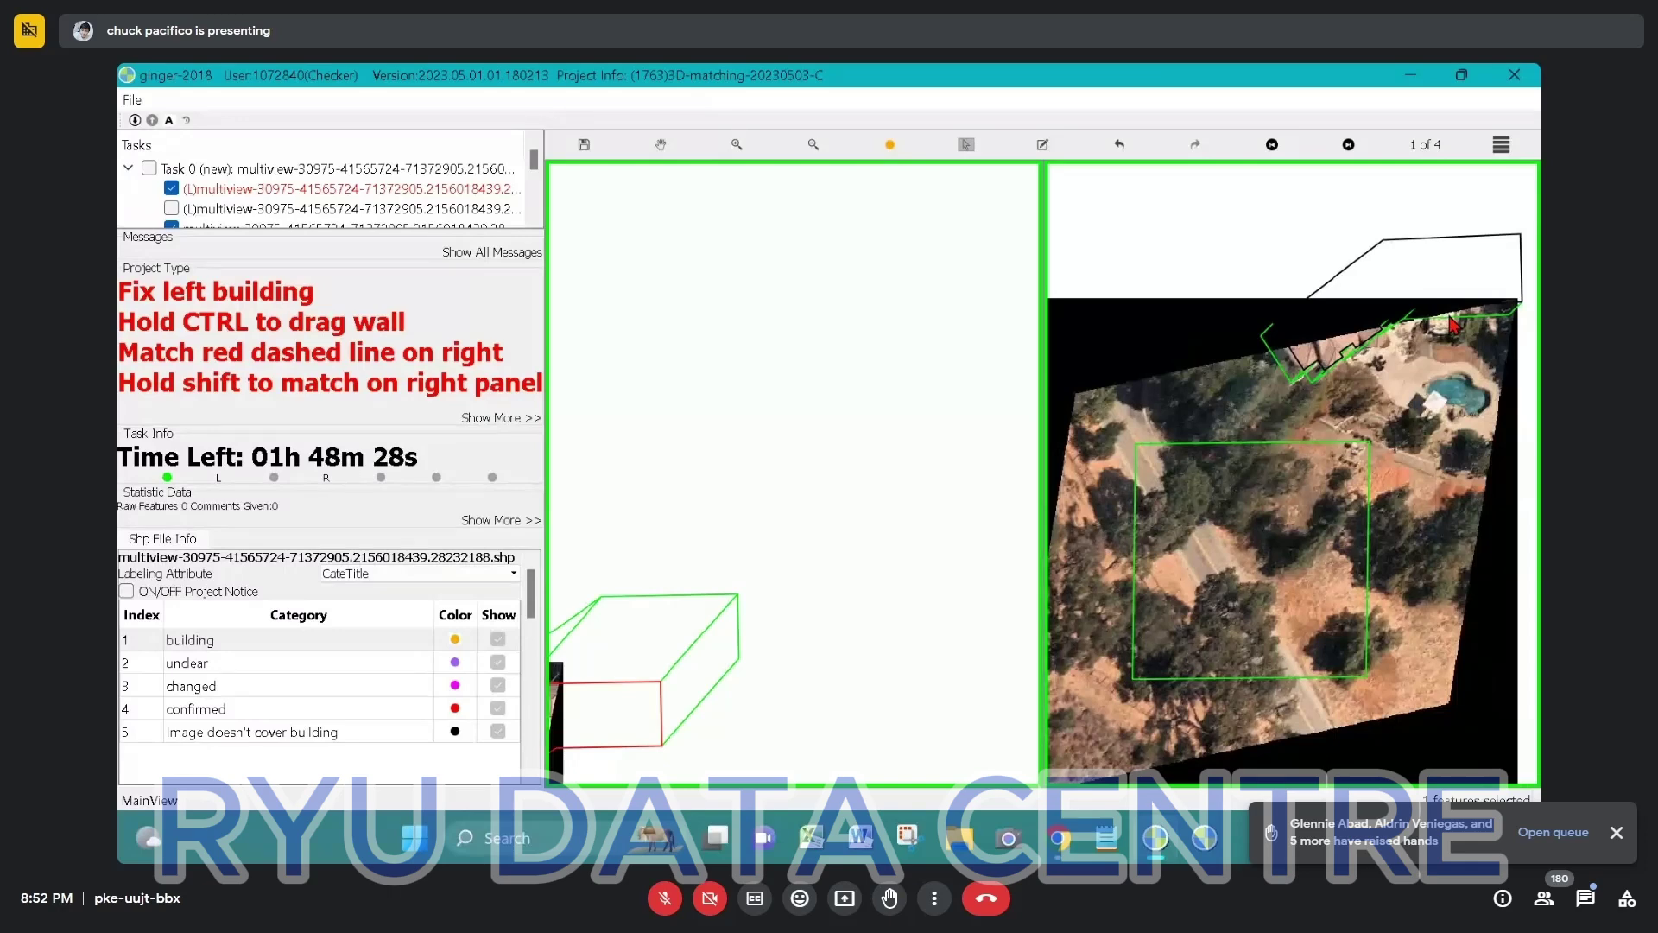
{"action": "scroll", "coordinate": [1442, 337], "scroll_direction": "down", "scroll_amount": 1}
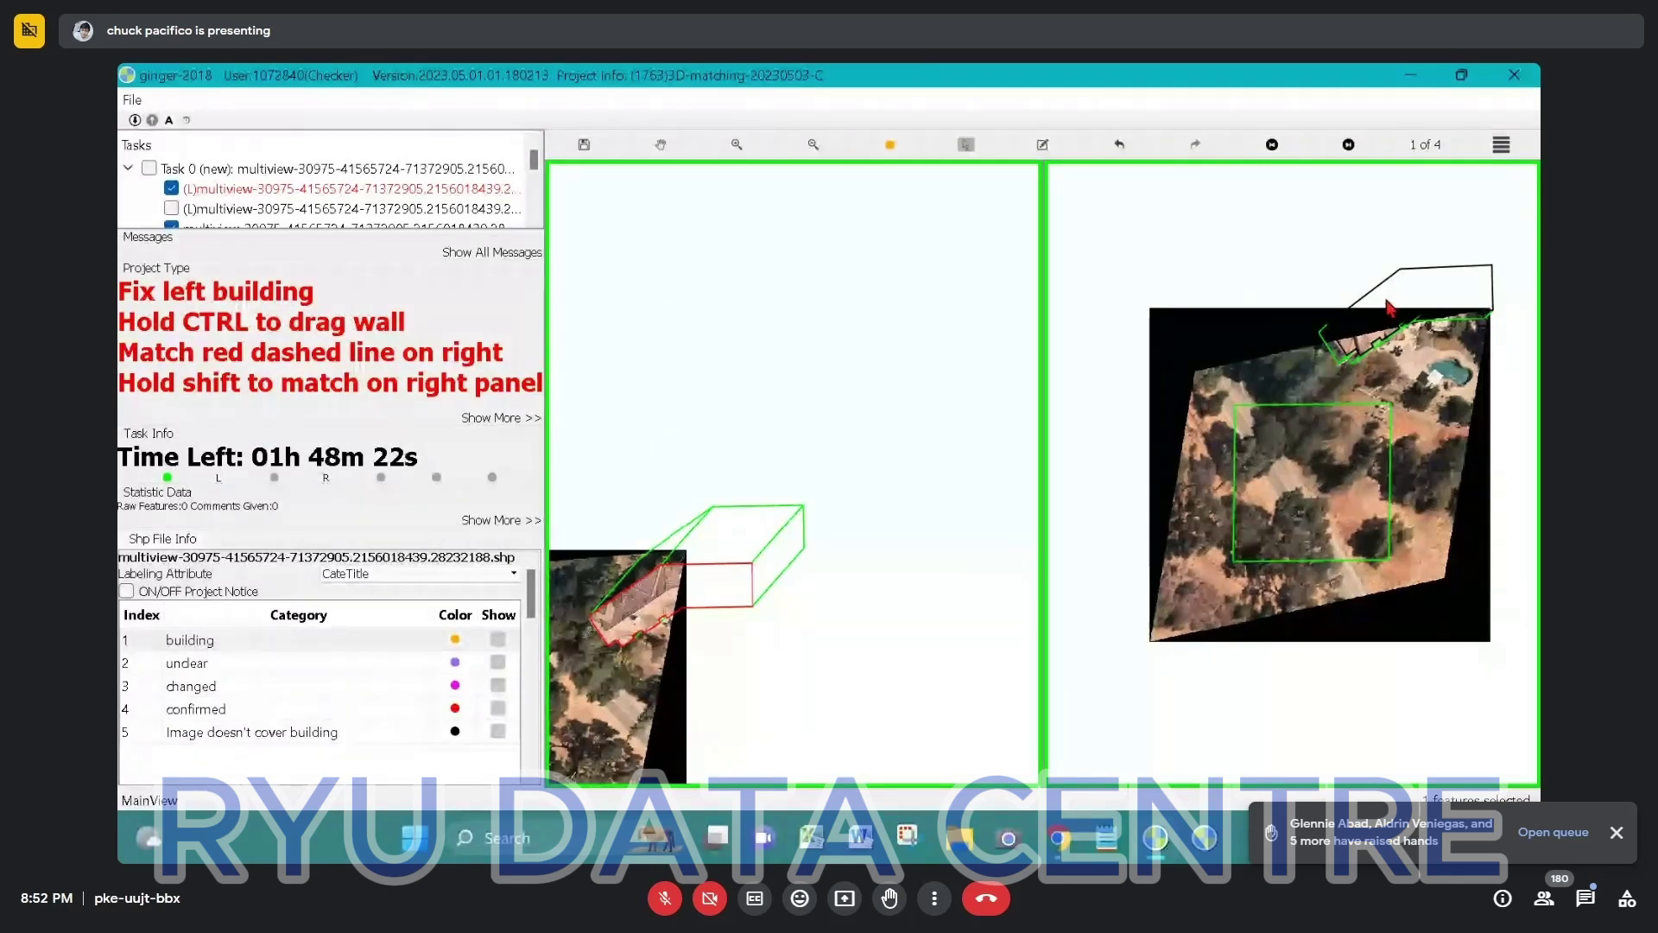
{"action": "key", "text": "a"}
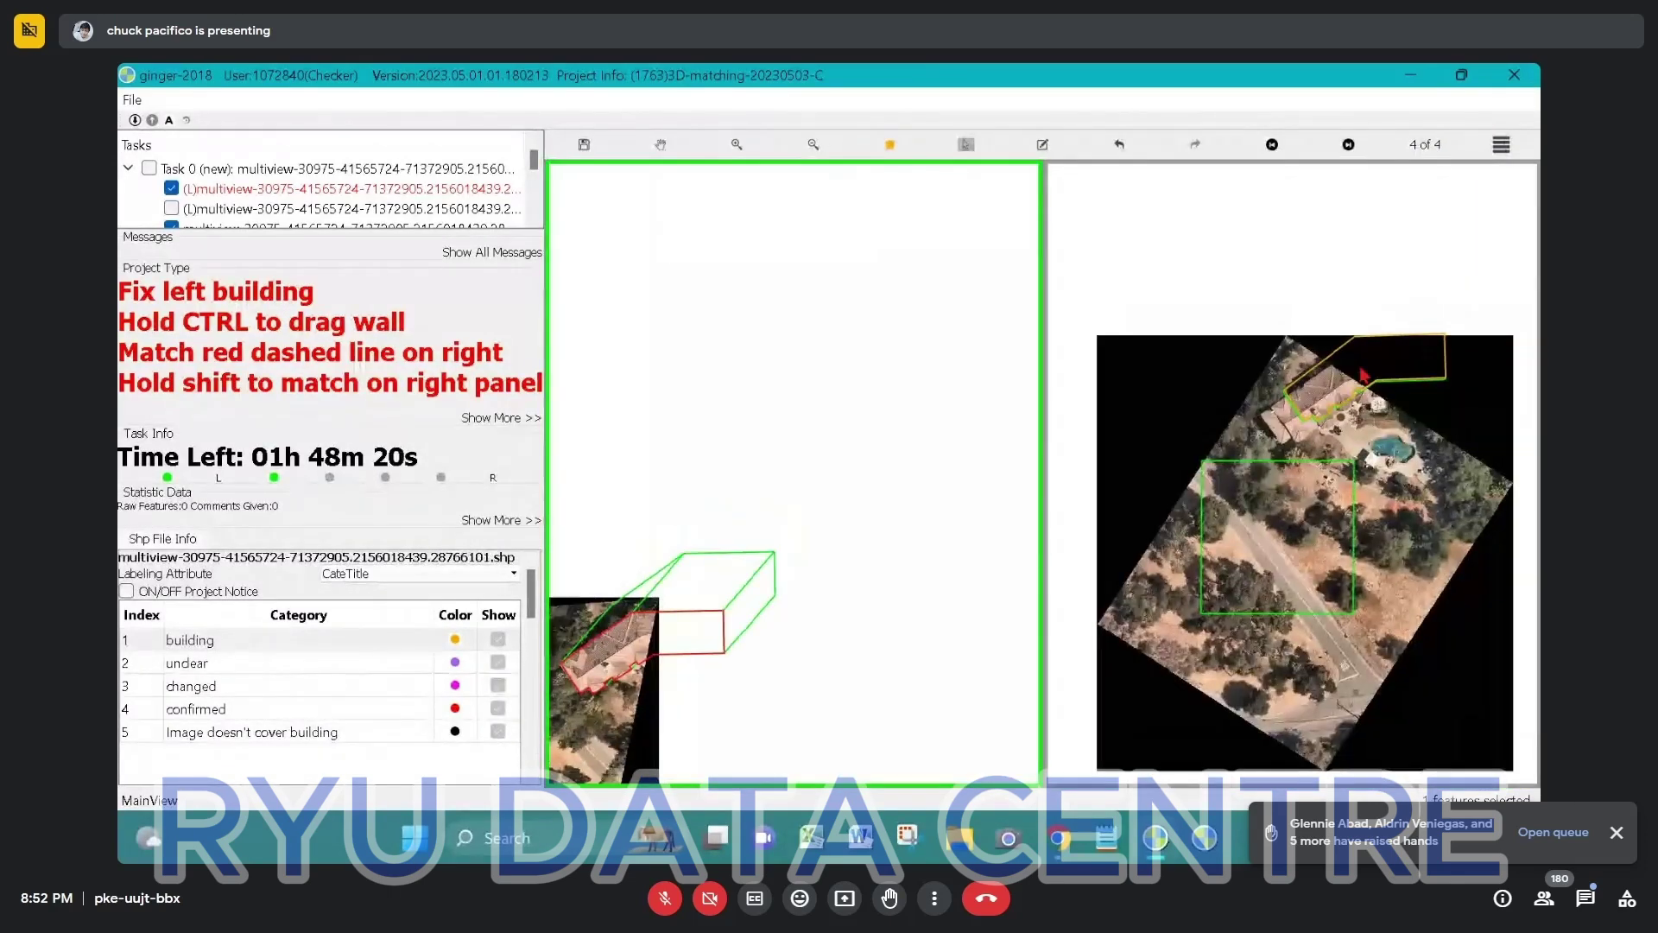
{"action": "left_click_drag", "start_coordinate": [1408, 365], "coordinate": [1347, 413]}
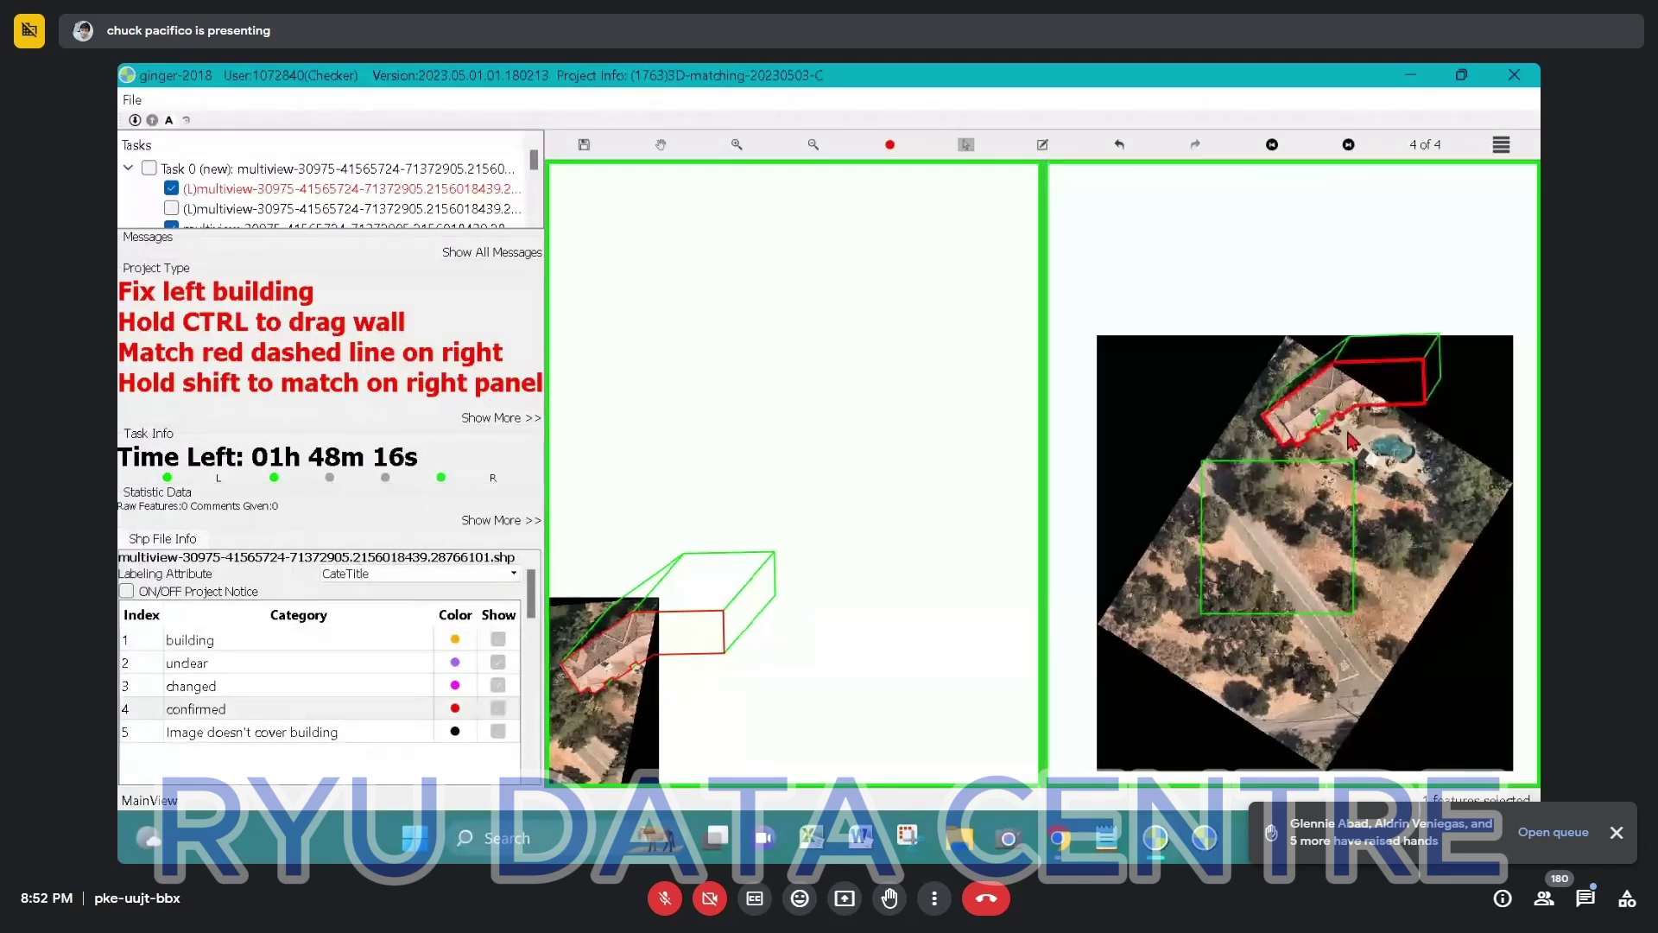
{"action": "scroll", "coordinate": [1335, 423], "scroll_direction": "up", "scroll_amount": 3}
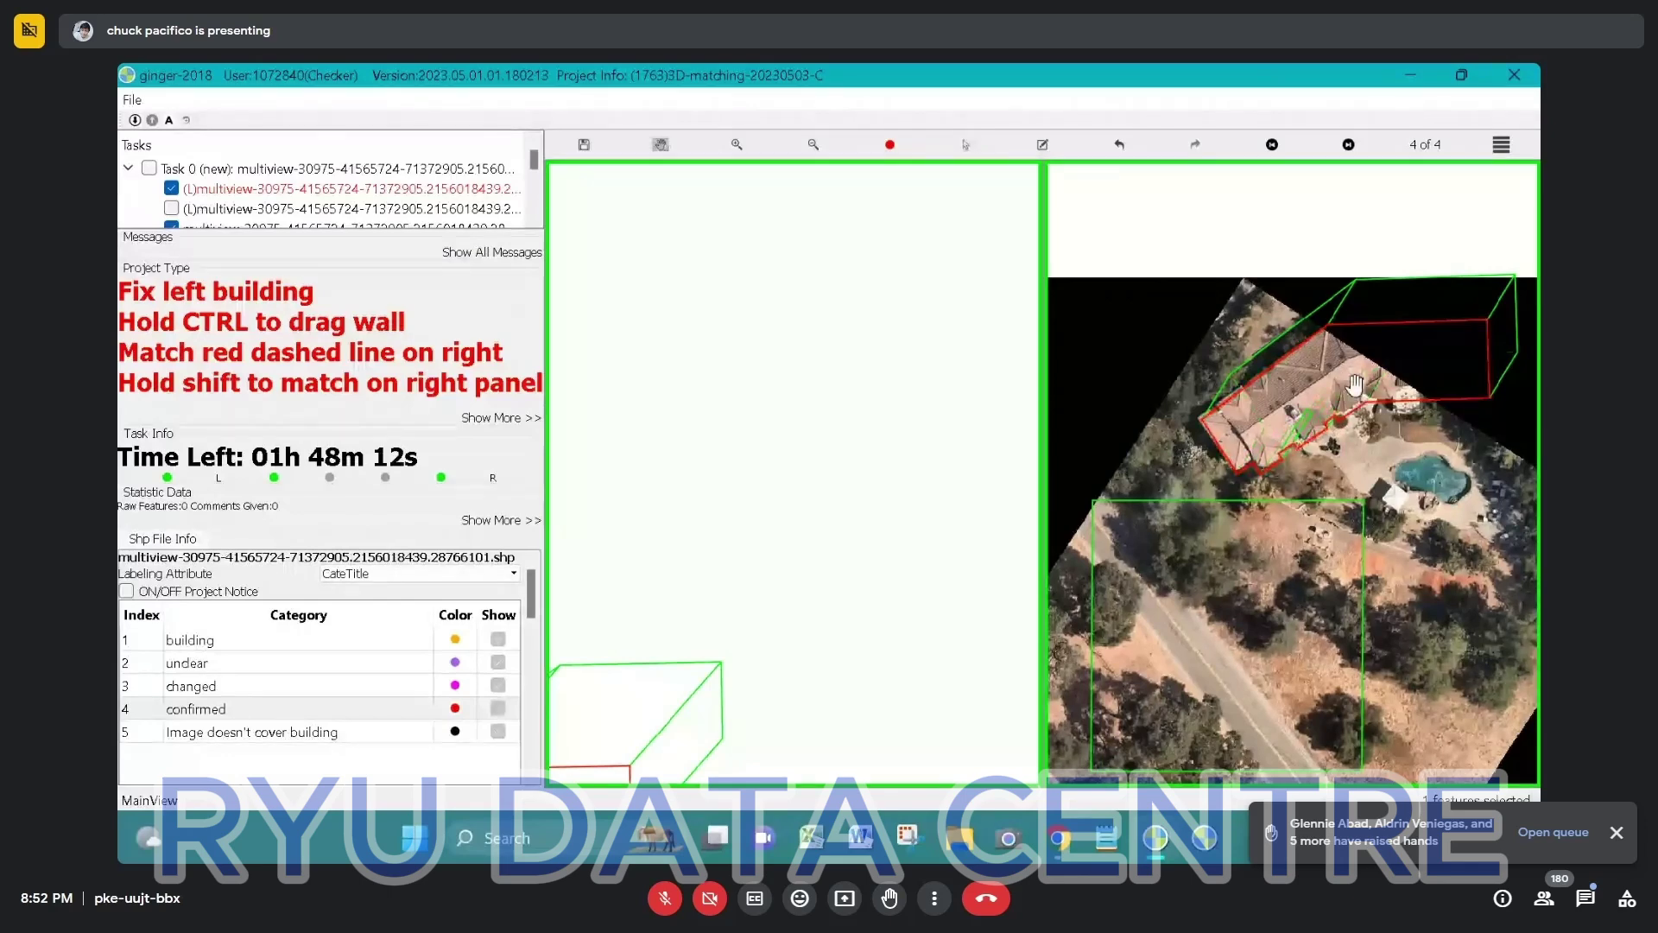
{"action": "scroll", "coordinate": [1235, 449], "scroll_direction": "down", "scroll_amount": 3}
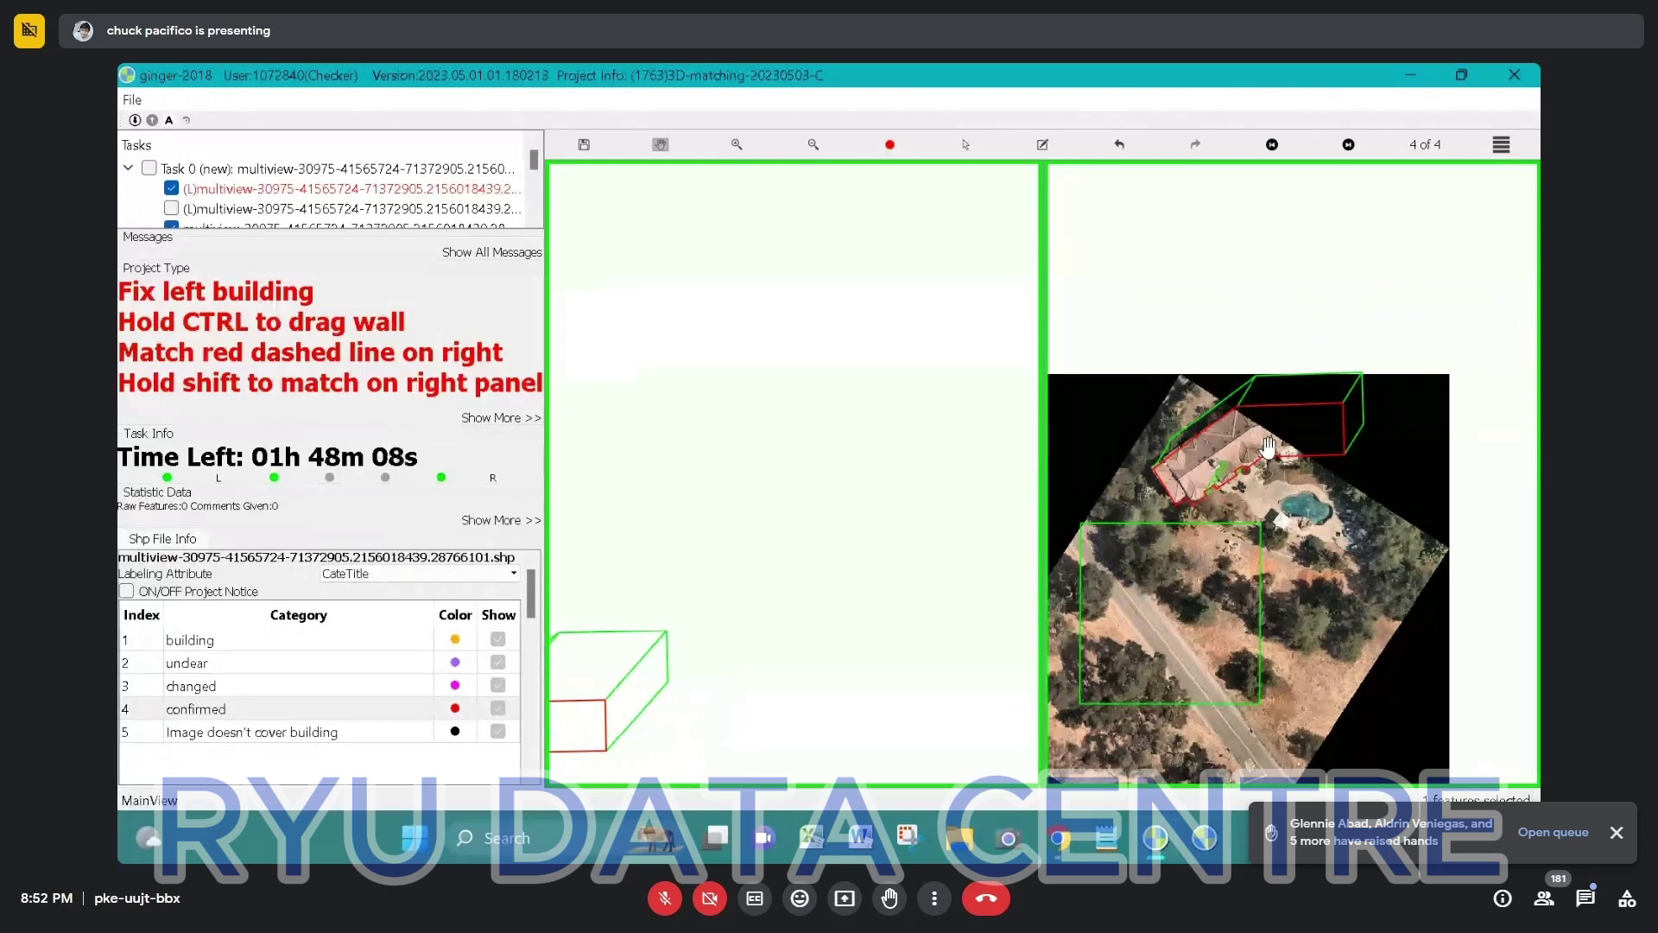
Switch to the third right image and set the category of the house outline lying outside it to unclear.
{"action": "key", "text": "Page_Up"}
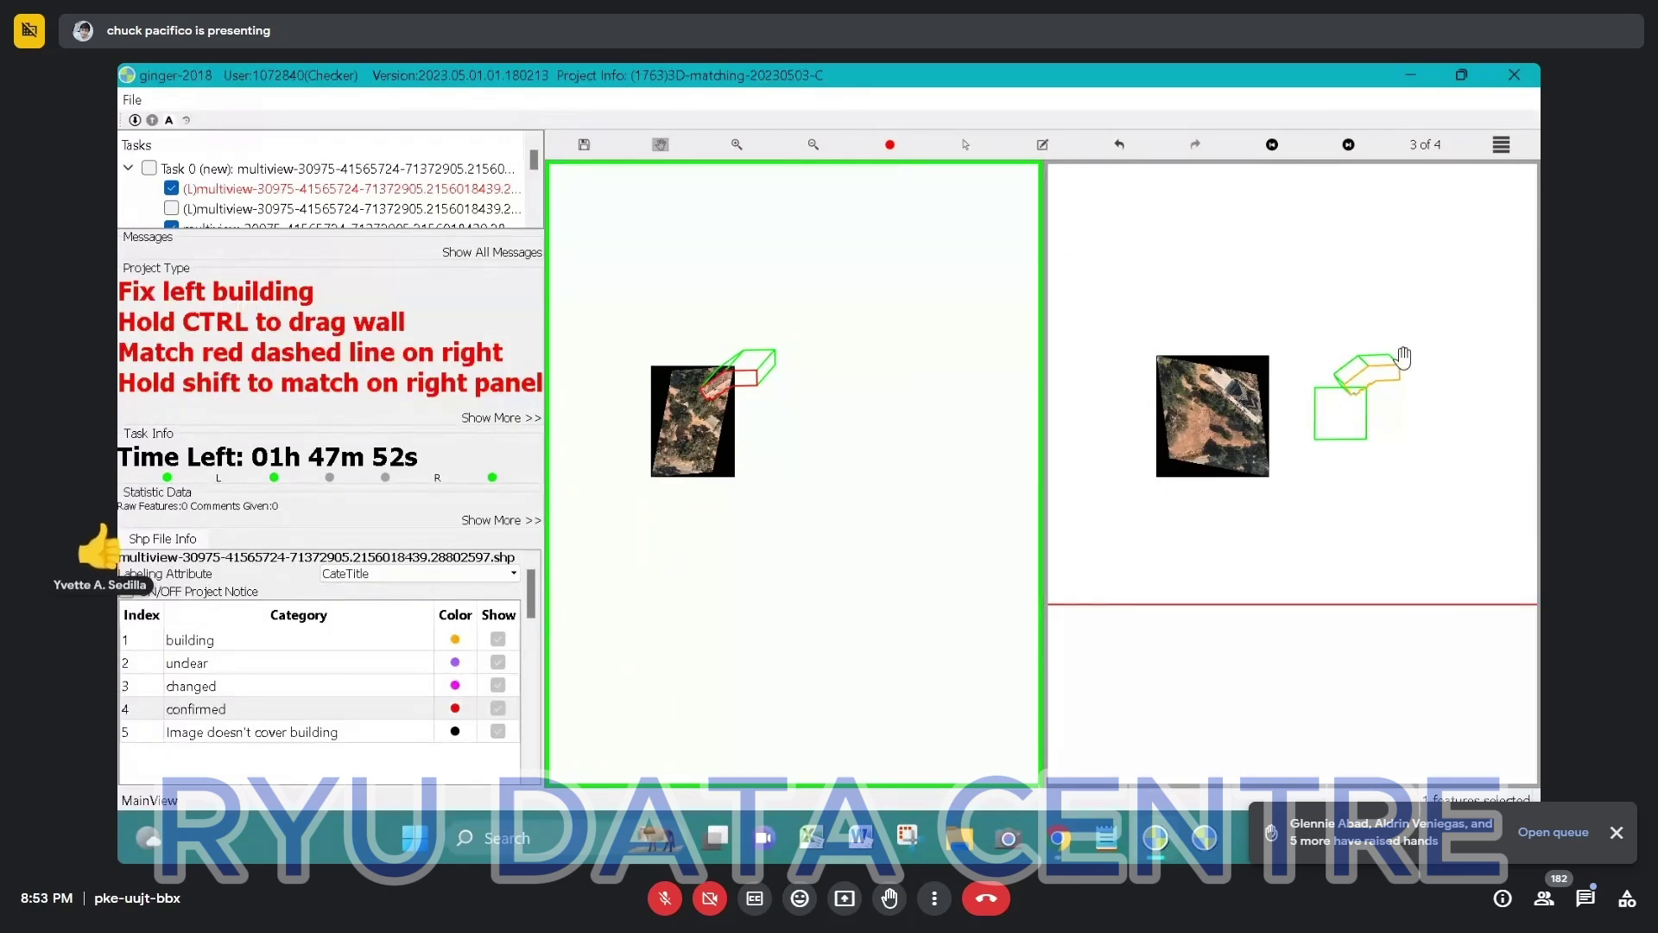
{"action": "scroll", "coordinate": [1313, 306], "scroll_direction": "up", "scroll_amount": 1}
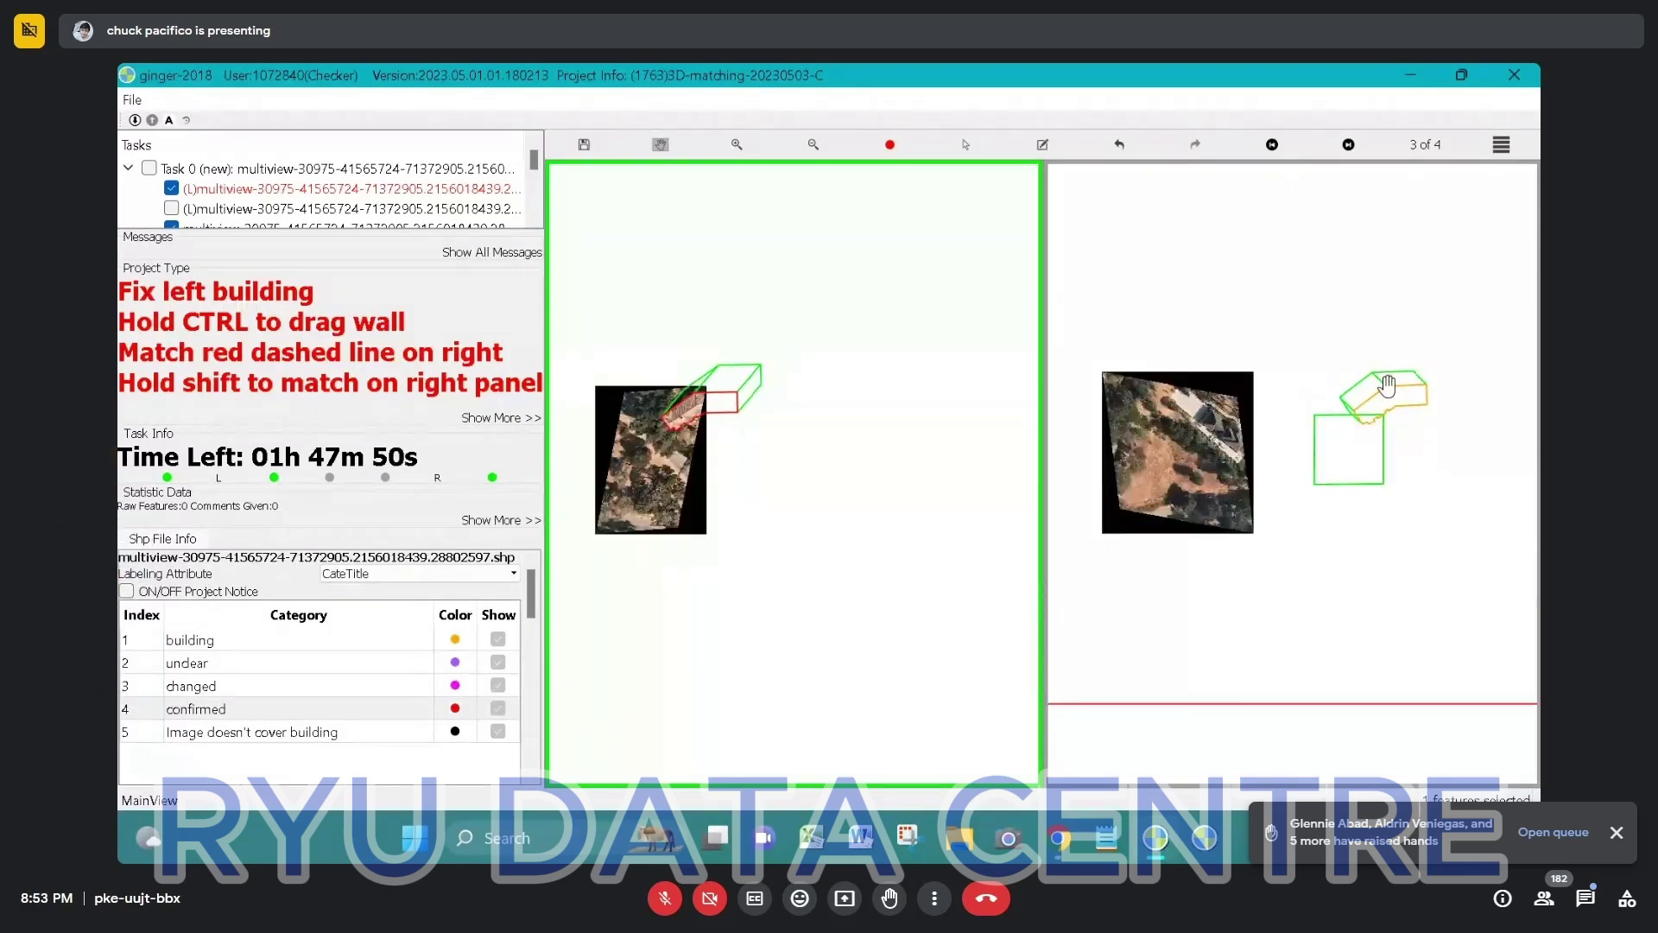
{"action": "key", "text": "s"}
{"action": "left_click_drag", "start_coordinate": [1330, 348], "coordinate": [1530, 530]}
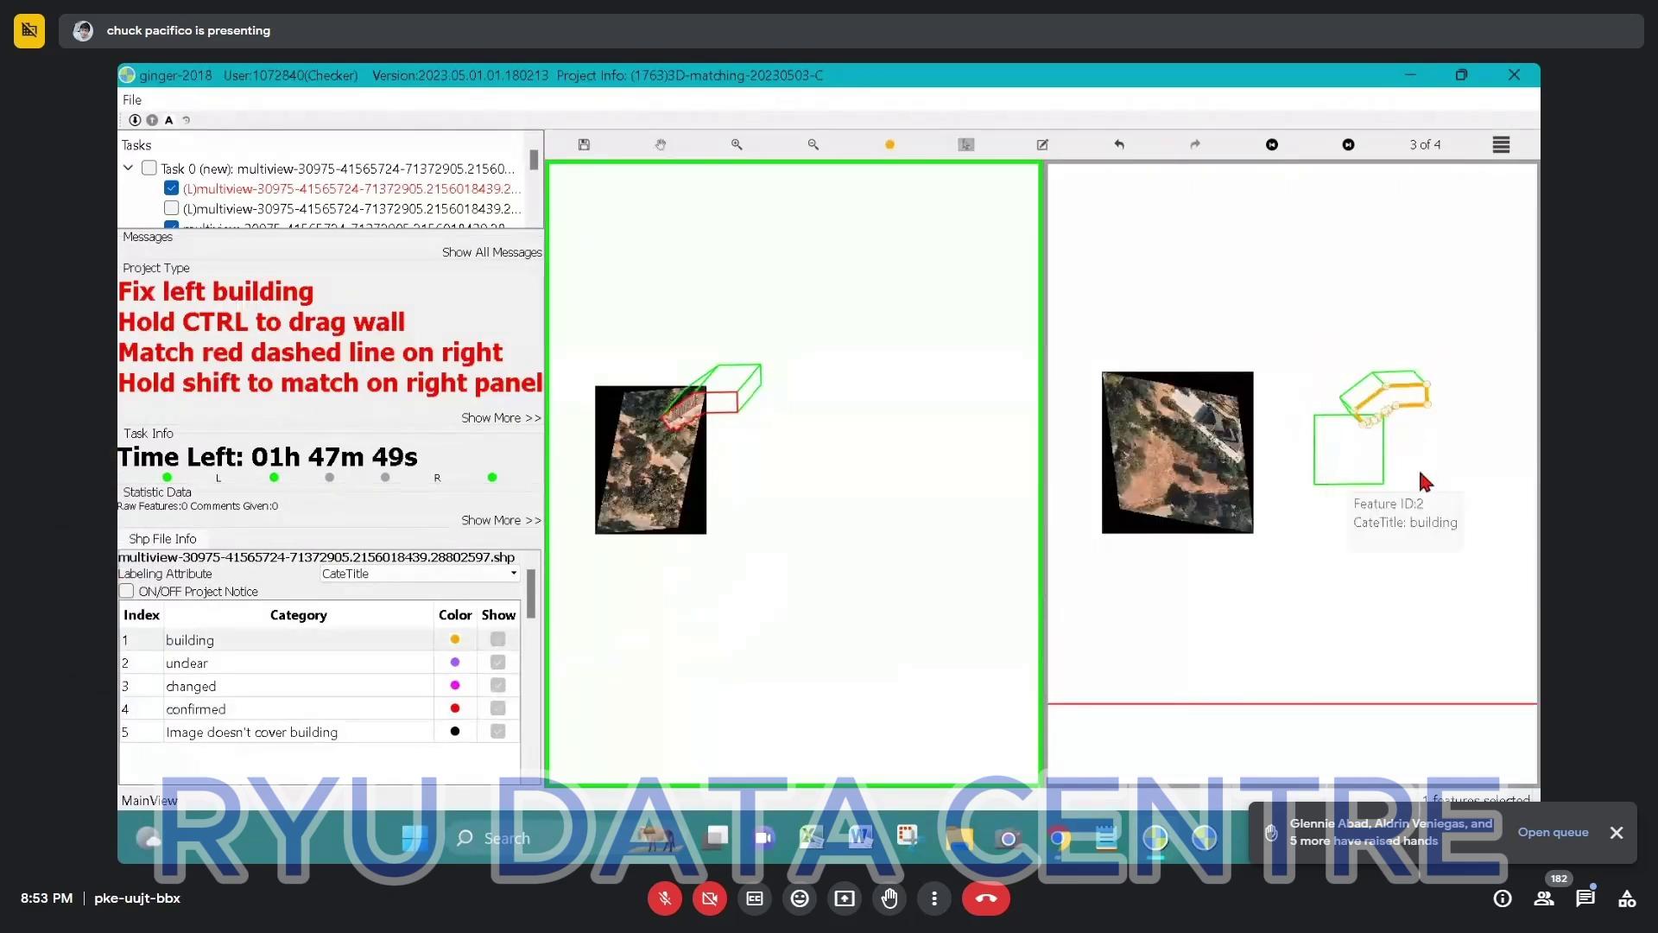
{"action": "right_click", "coordinate": [1347, 466]}
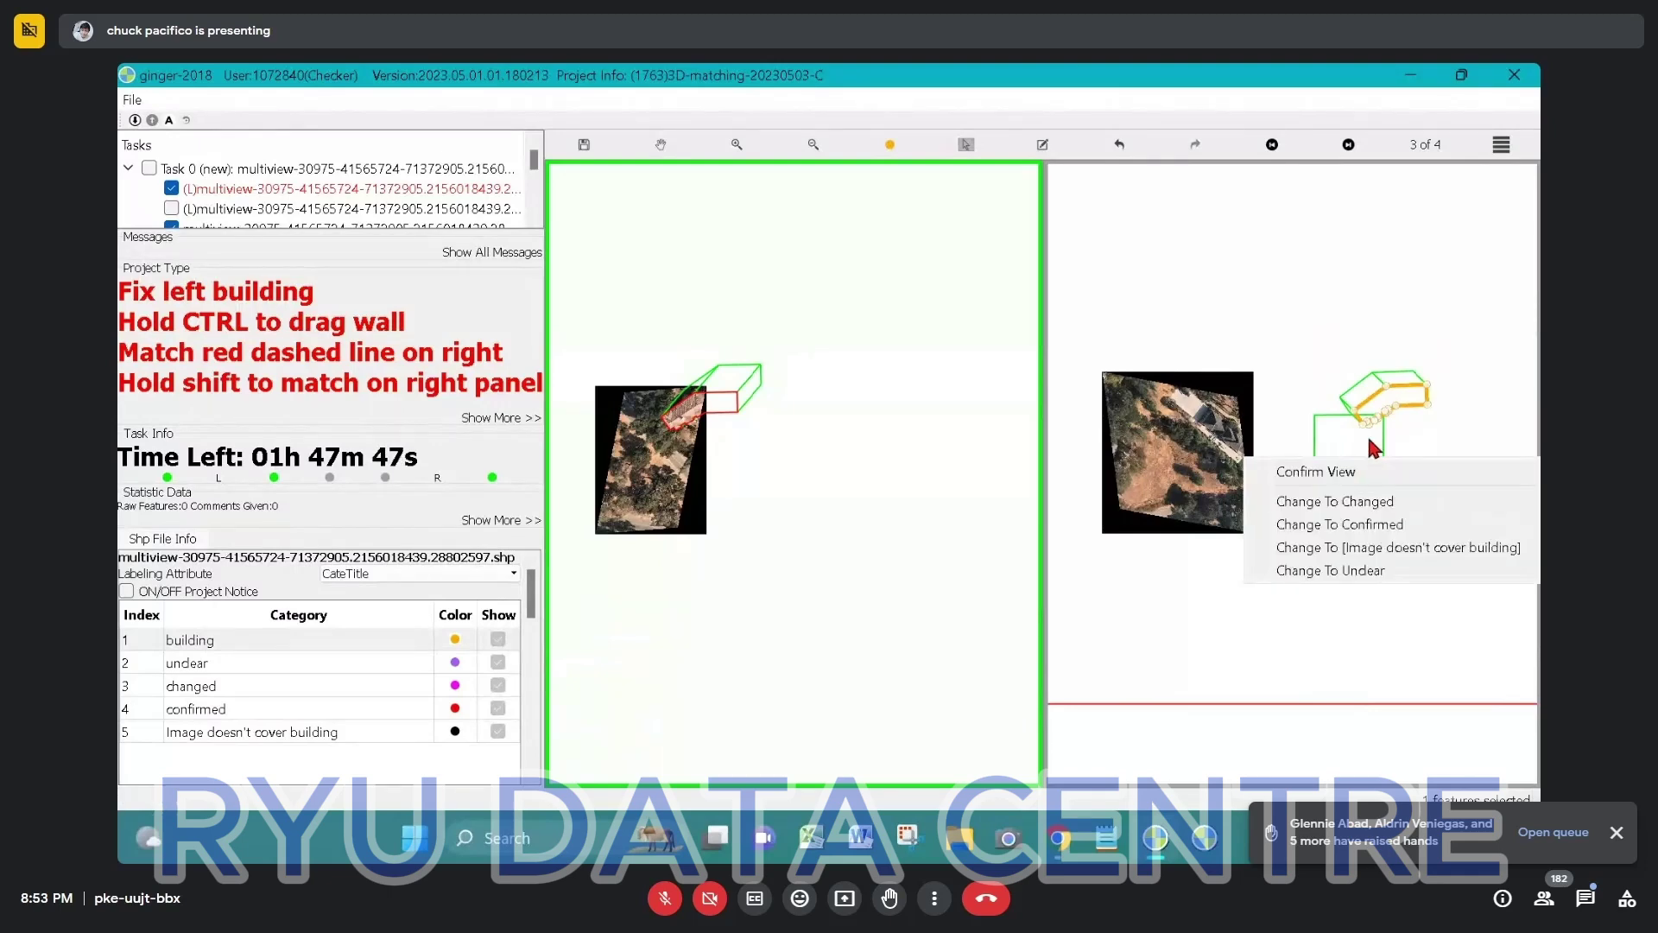
{"action": "left_click", "coordinate": [1367, 571]}
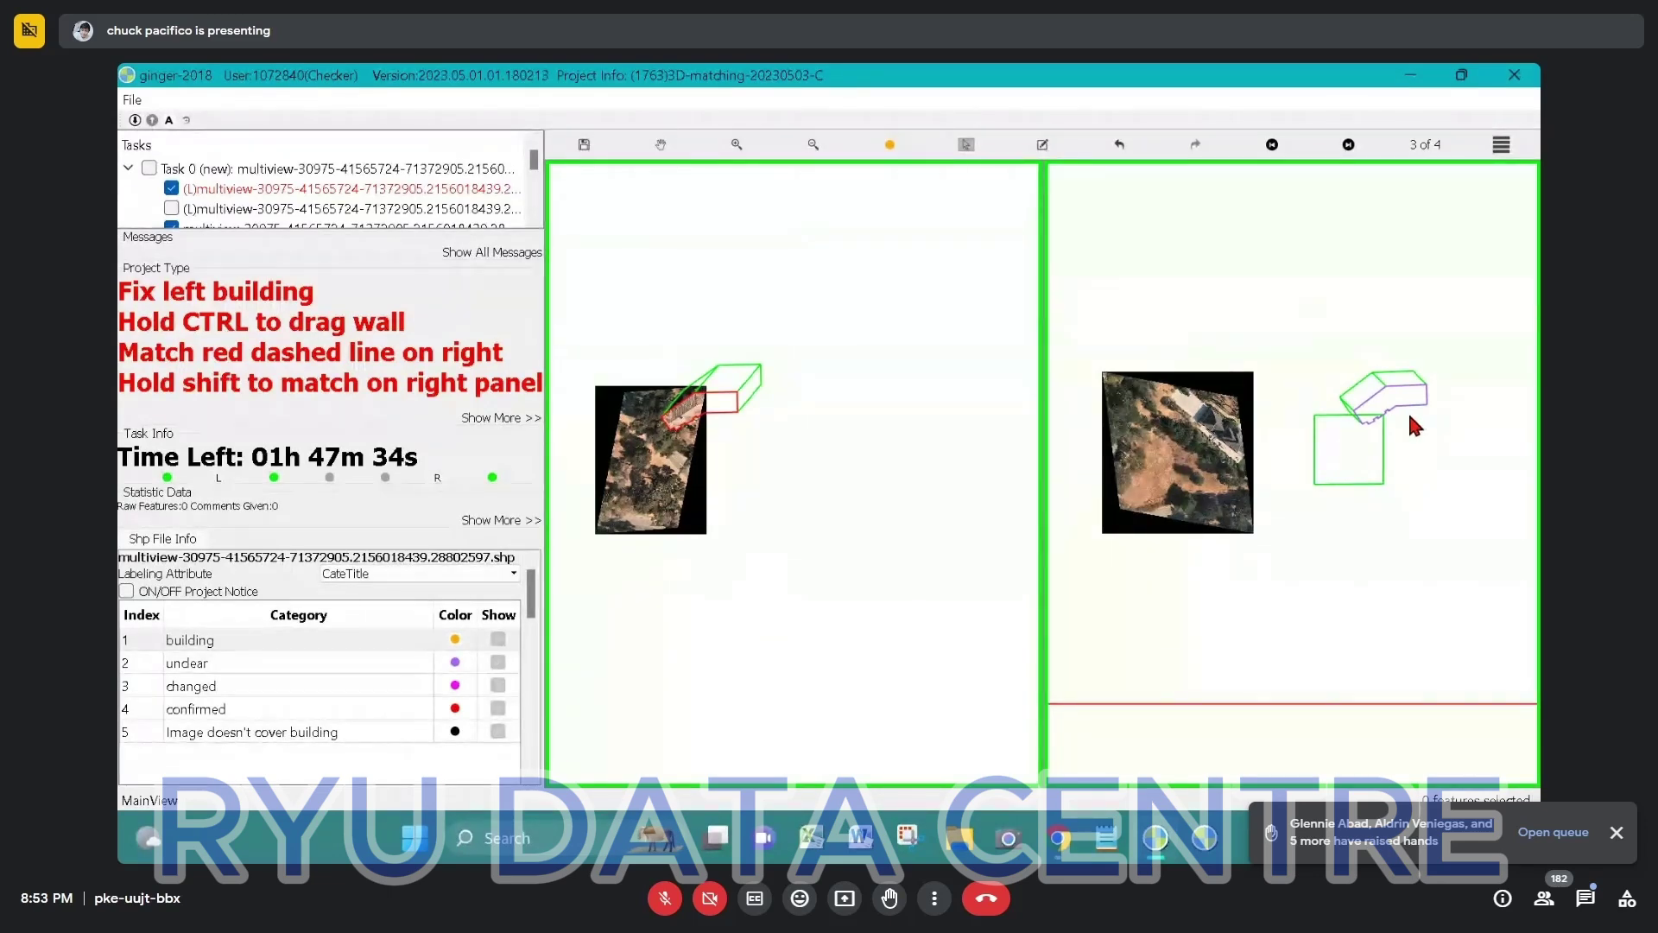
{"action": "scroll", "coordinate": [1215, 406], "scroll_direction": "up", "scroll_amount": 3}
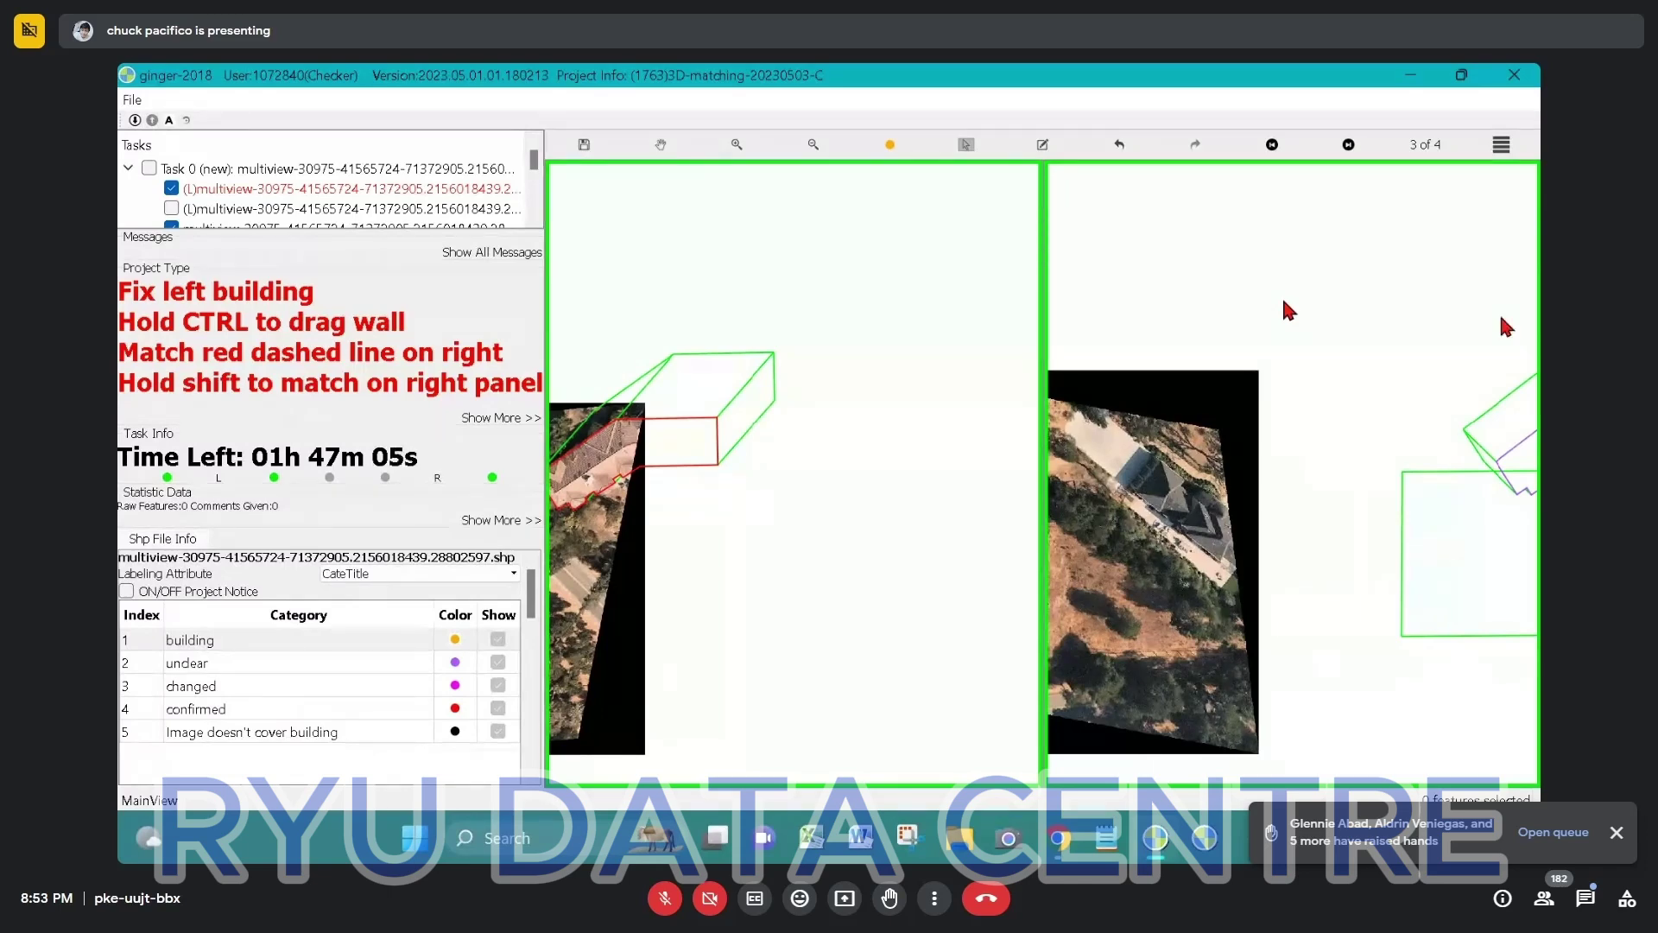
Shorten the offset between the house's roof outline and its ground footprint in the left image.
{"action": "scroll", "coordinate": [679, 375], "scroll_direction": "down", "scroll_amount": 2}
{"action": "left_click_drag", "start_coordinate": [666, 344], "coordinate": [824, 309]}
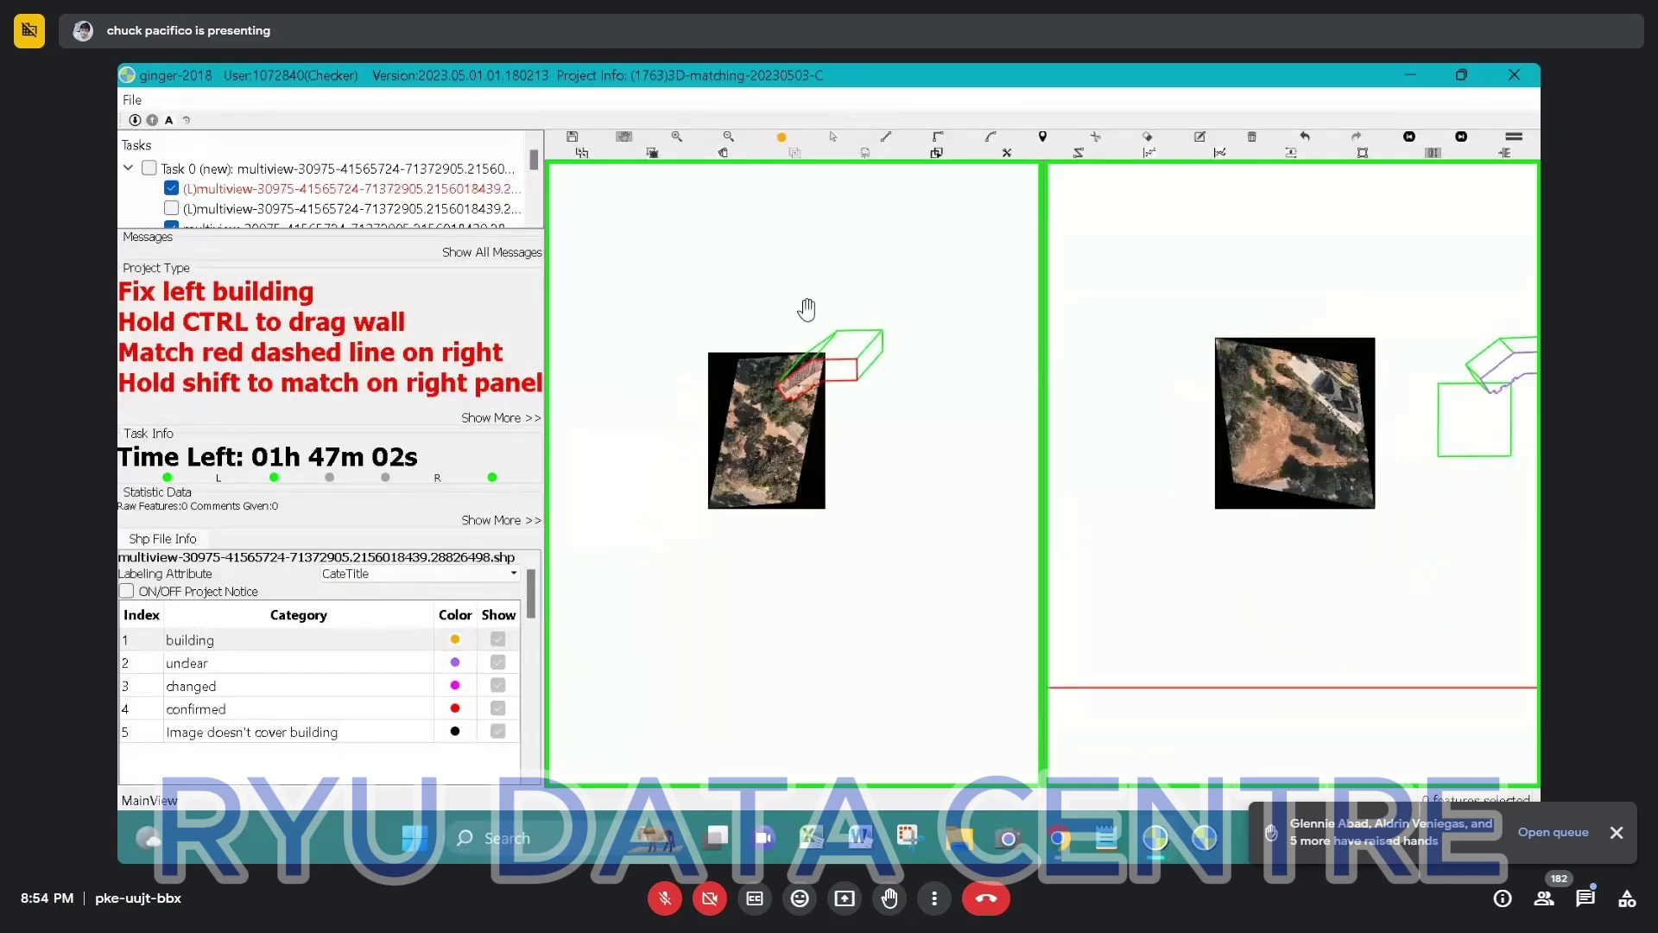
{"action": "scroll", "coordinate": [788, 323], "scroll_direction": "up", "scroll_amount": 1}
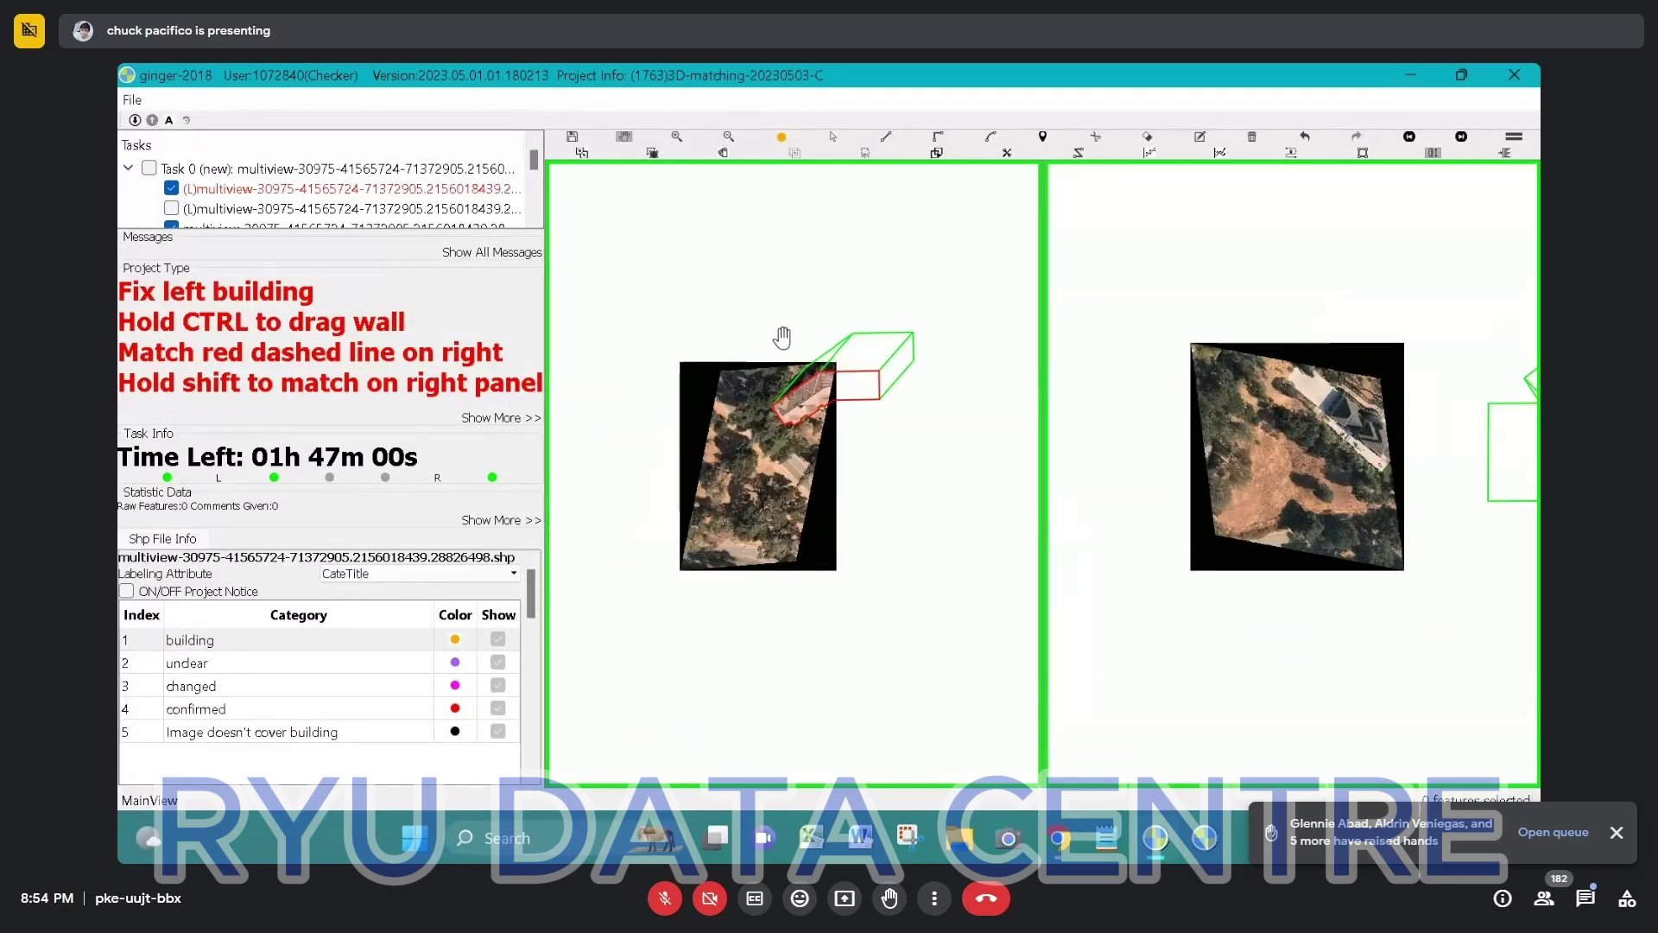
{"action": "scroll", "coordinate": [777, 336], "scroll_direction": "down", "scroll_amount": 2}
{"action": "scroll", "coordinate": [717, 371], "scroll_direction": "up", "scroll_amount": 3}
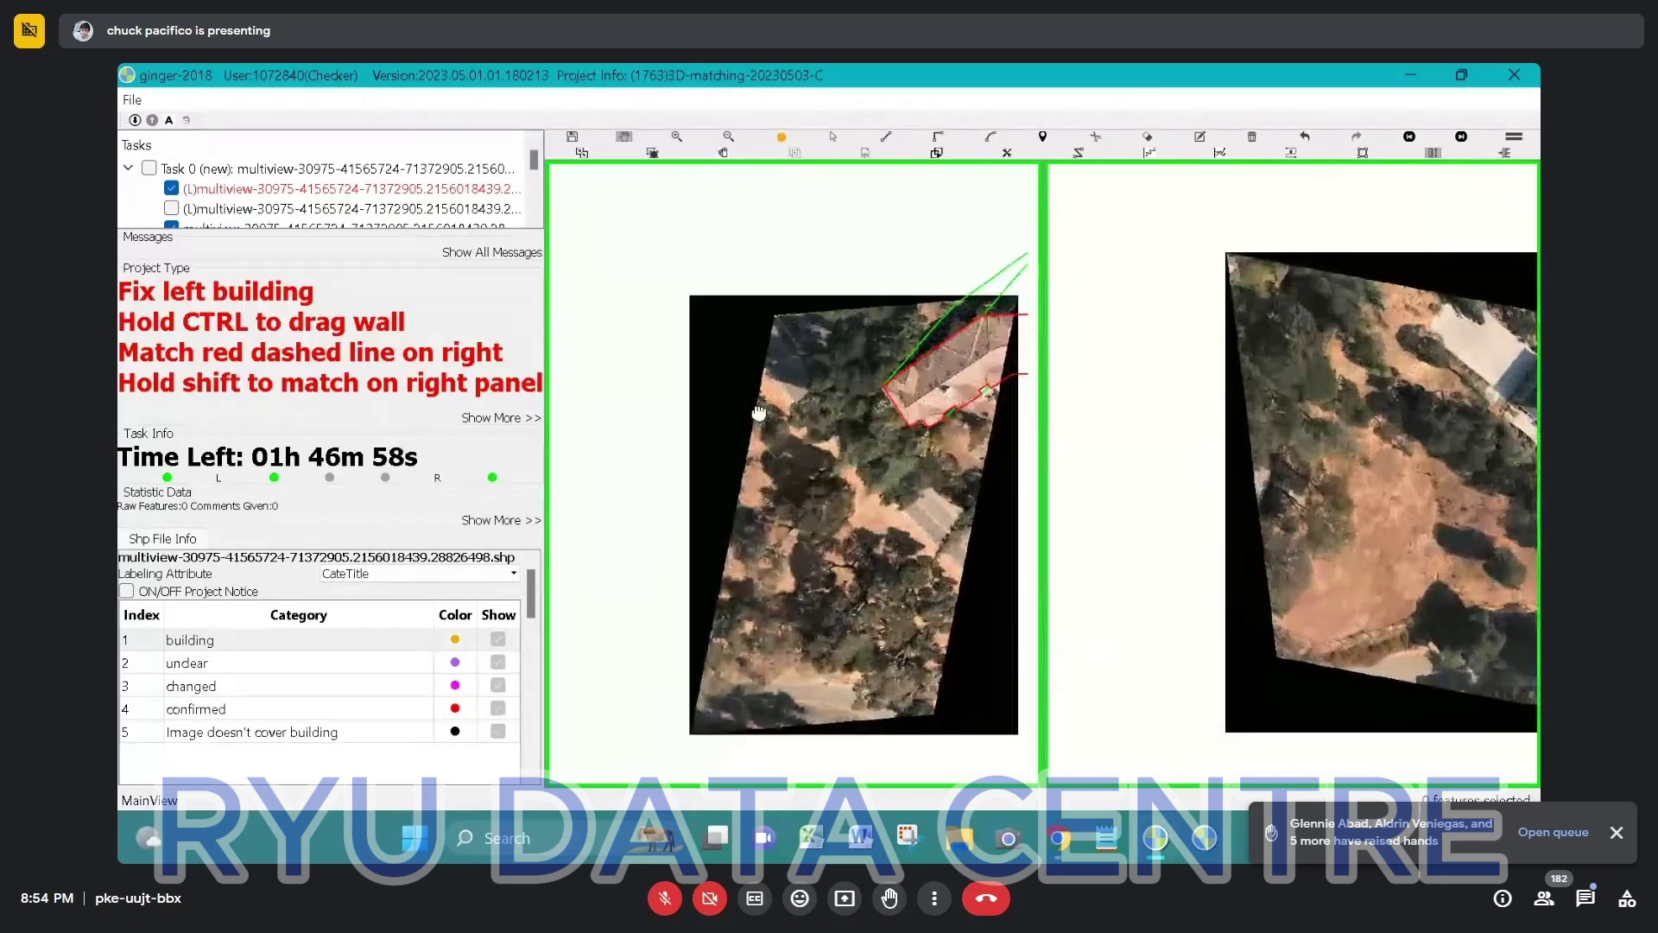
{"action": "scroll", "coordinate": [758, 413], "scroll_direction": "down", "scroll_amount": 2}
{"action": "left_click_drag", "start_coordinate": [898, 350], "coordinate": [715, 412]}
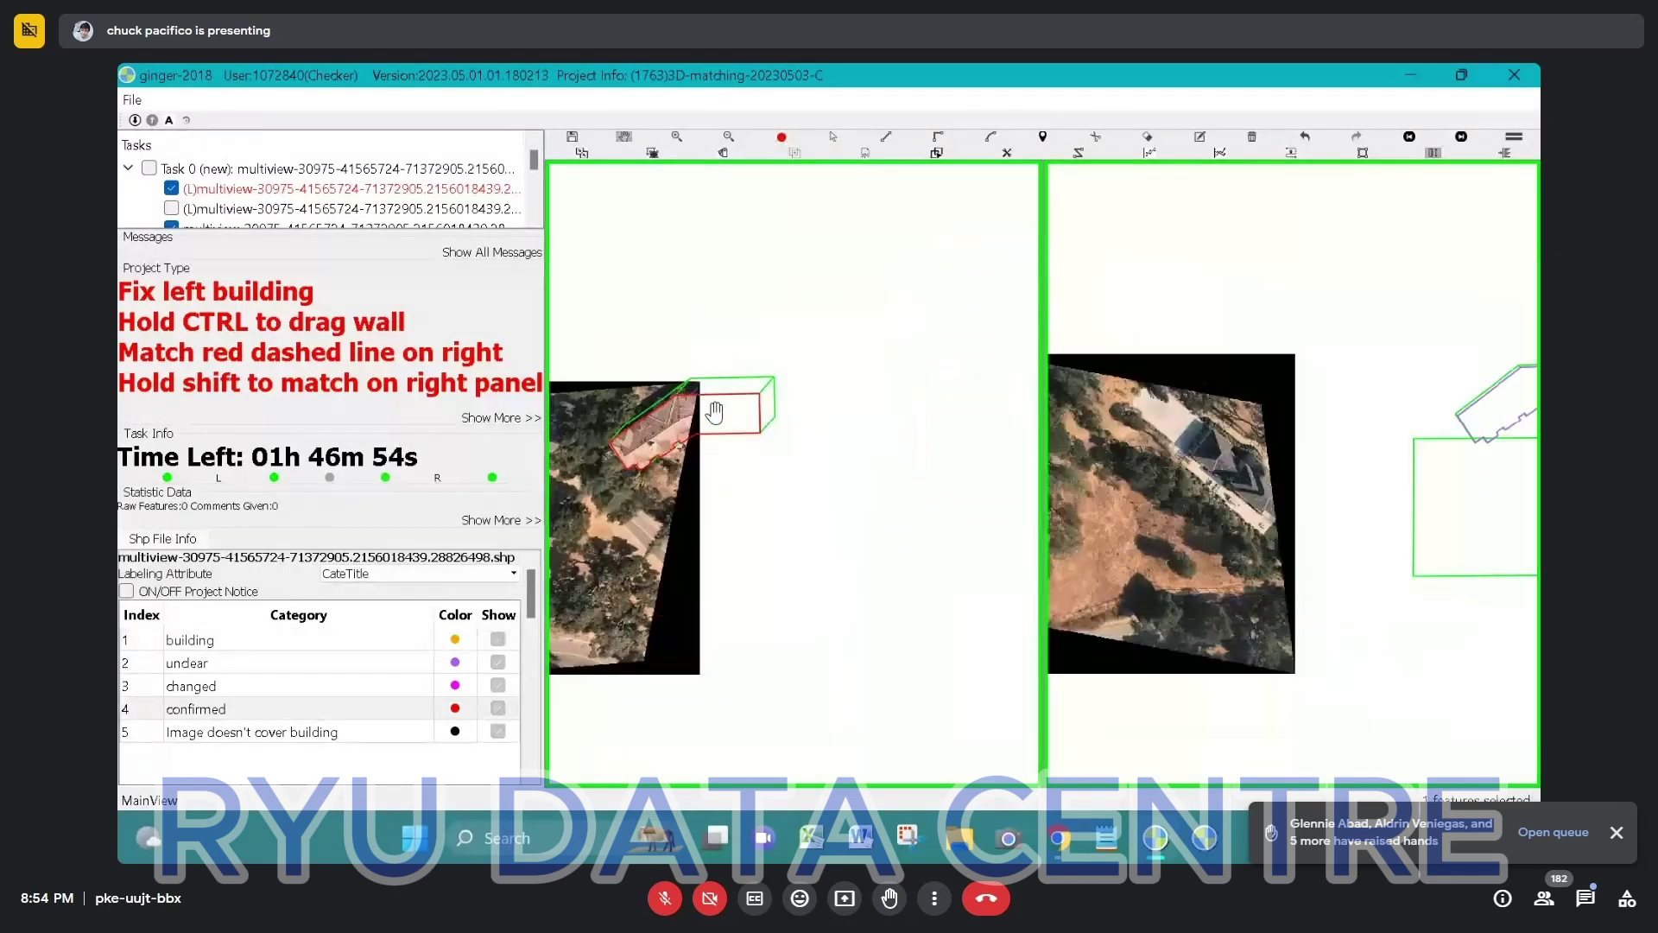
{"action": "key", "text": "Escape"}
{"action": "left_click", "coordinate": [672, 434]}
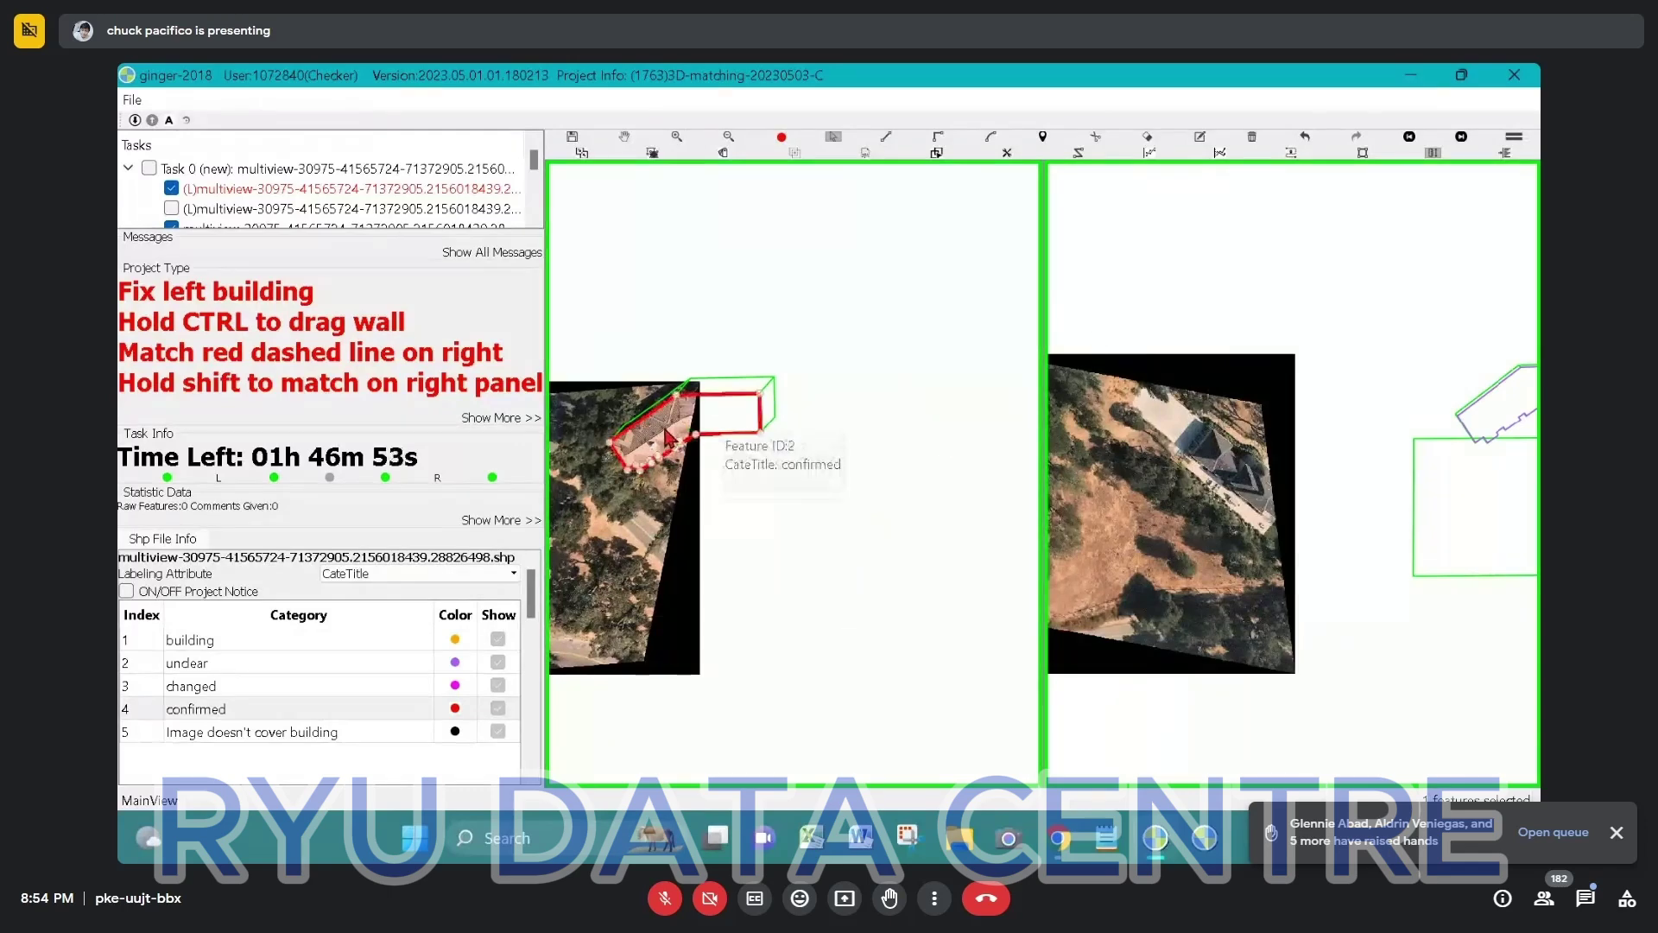
Bring up the second right image and move the matching house outline up past its upper edge, lengthening the footprint offset.
{"action": "left_click", "coordinate": [1097, 335]}
{"action": "key", "text": "a"}
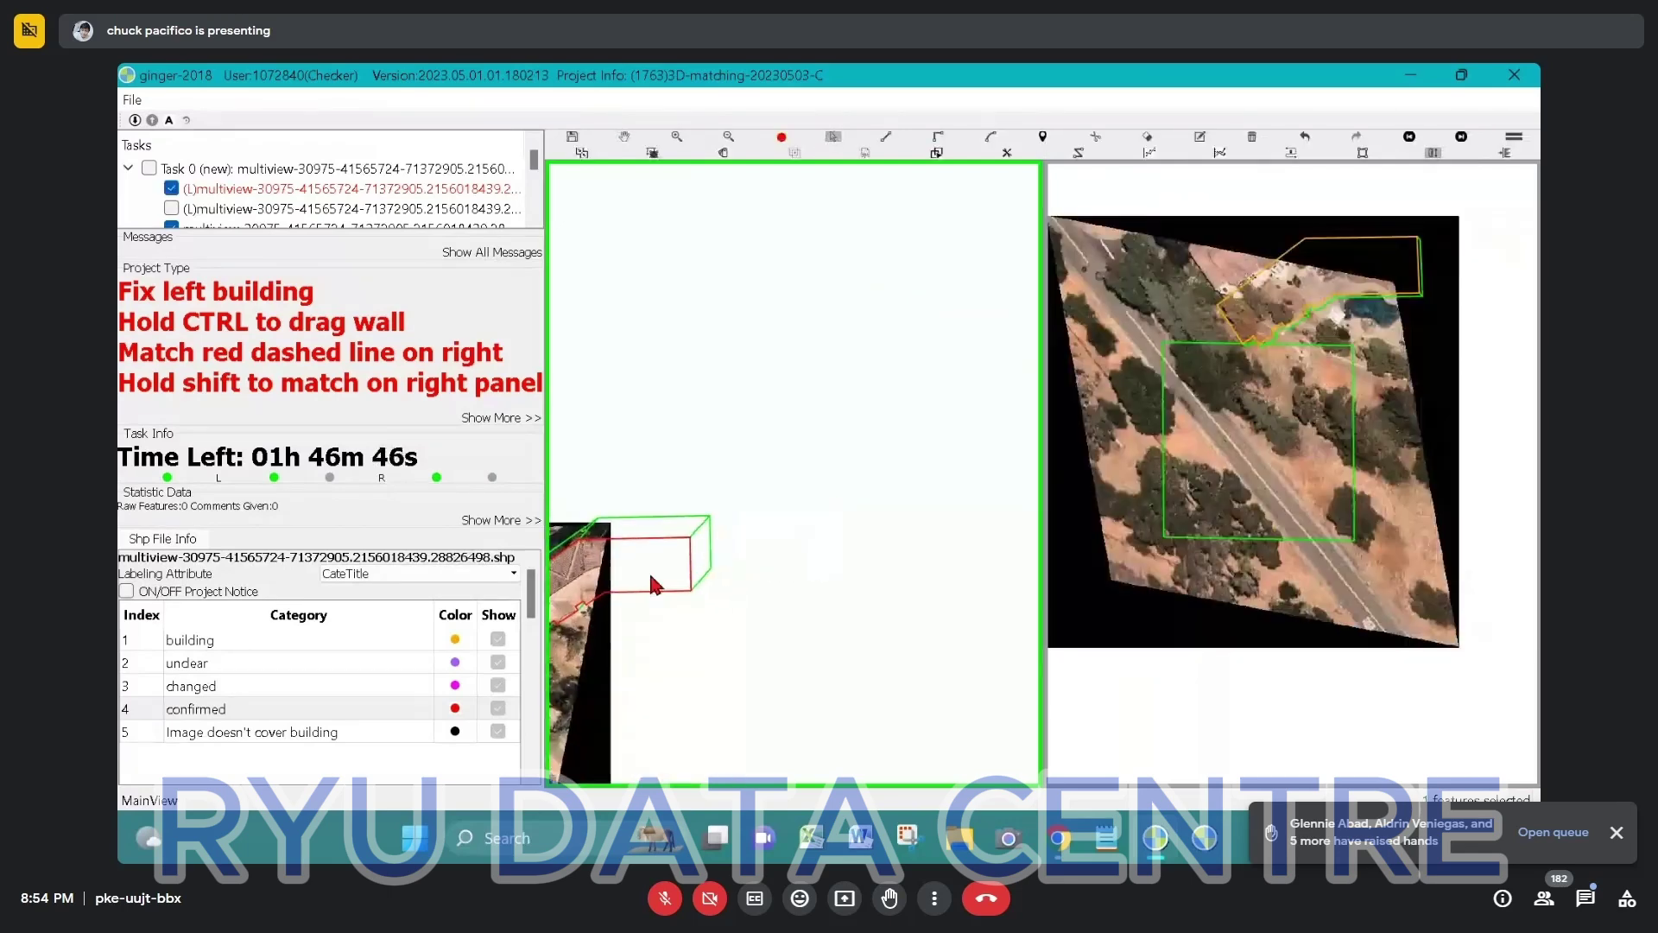
{"action": "left_click", "coordinate": [626, 565]}
{"action": "left_click", "coordinate": [1312, 216], "text": "shift"}
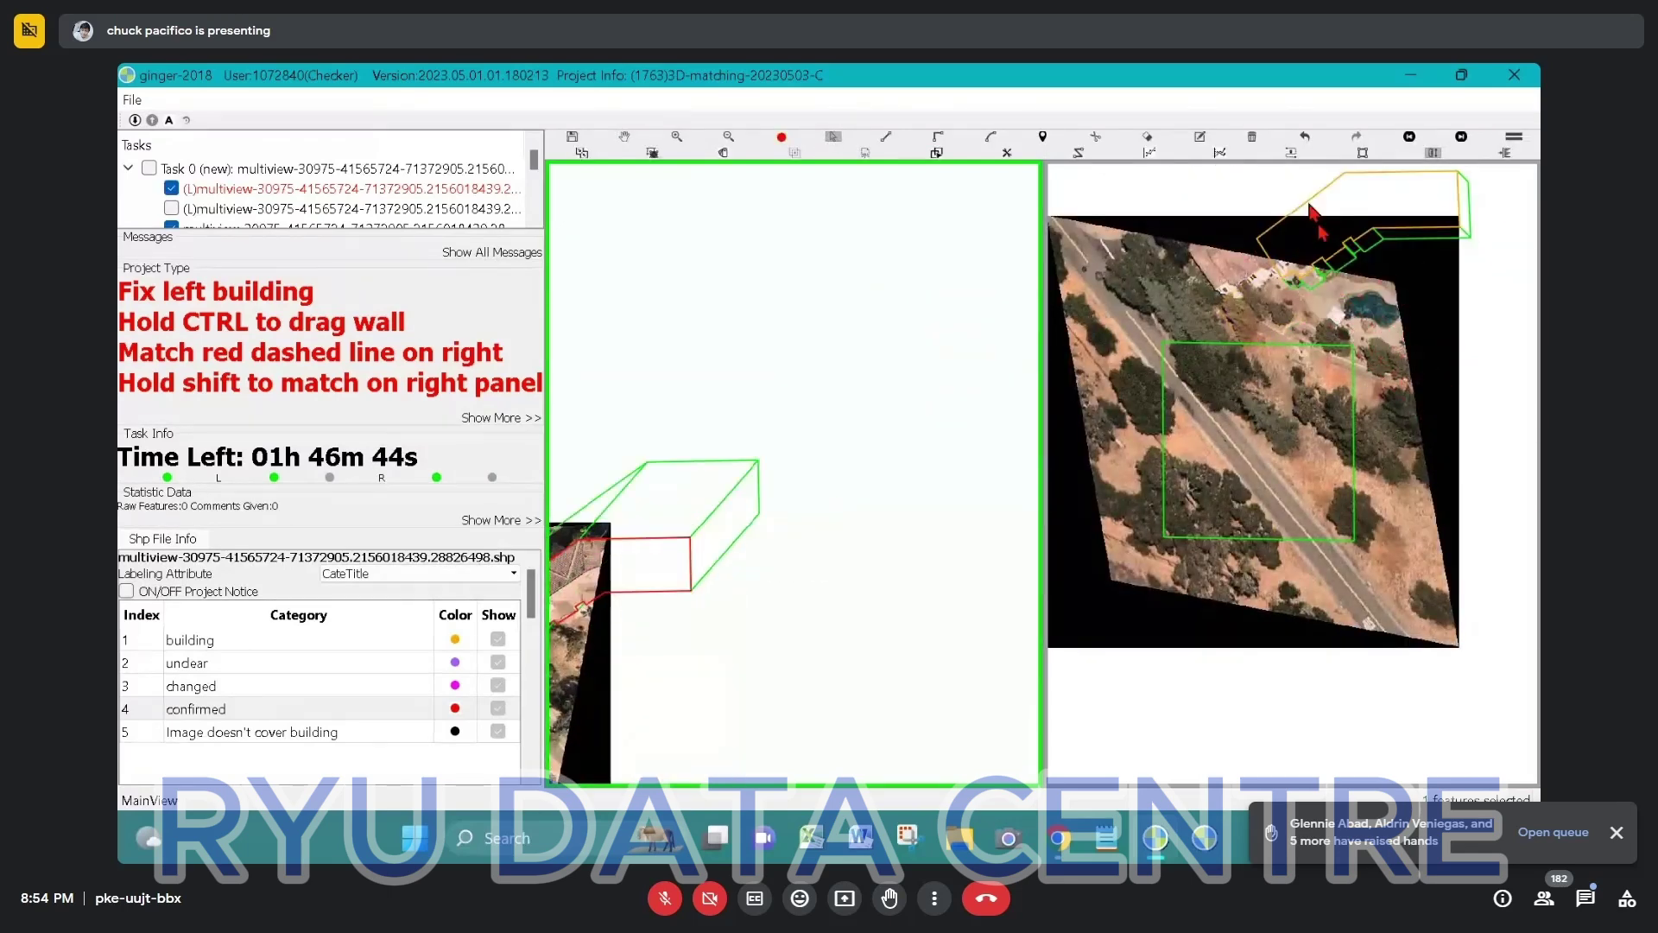
Set the category of the house outline in the second right image to Image doesn't cover building.
{"action": "key", "text": "a"}
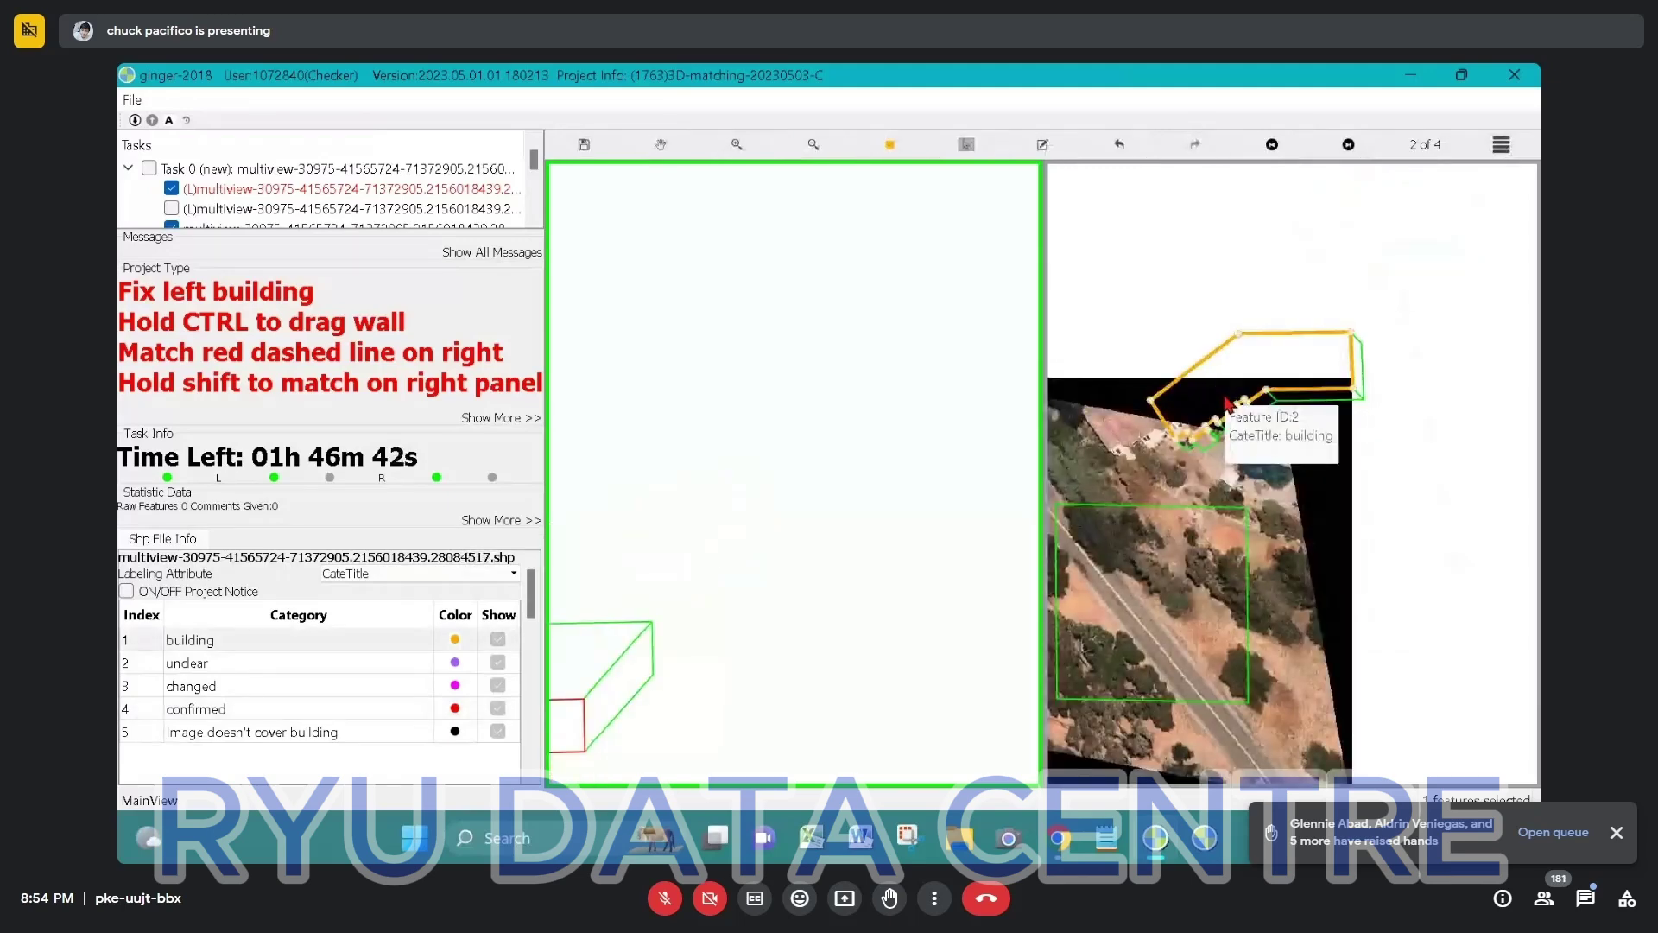
{"action": "right_click", "coordinate": [1226, 395]}
{"action": "left_click", "coordinate": [1340, 499]}
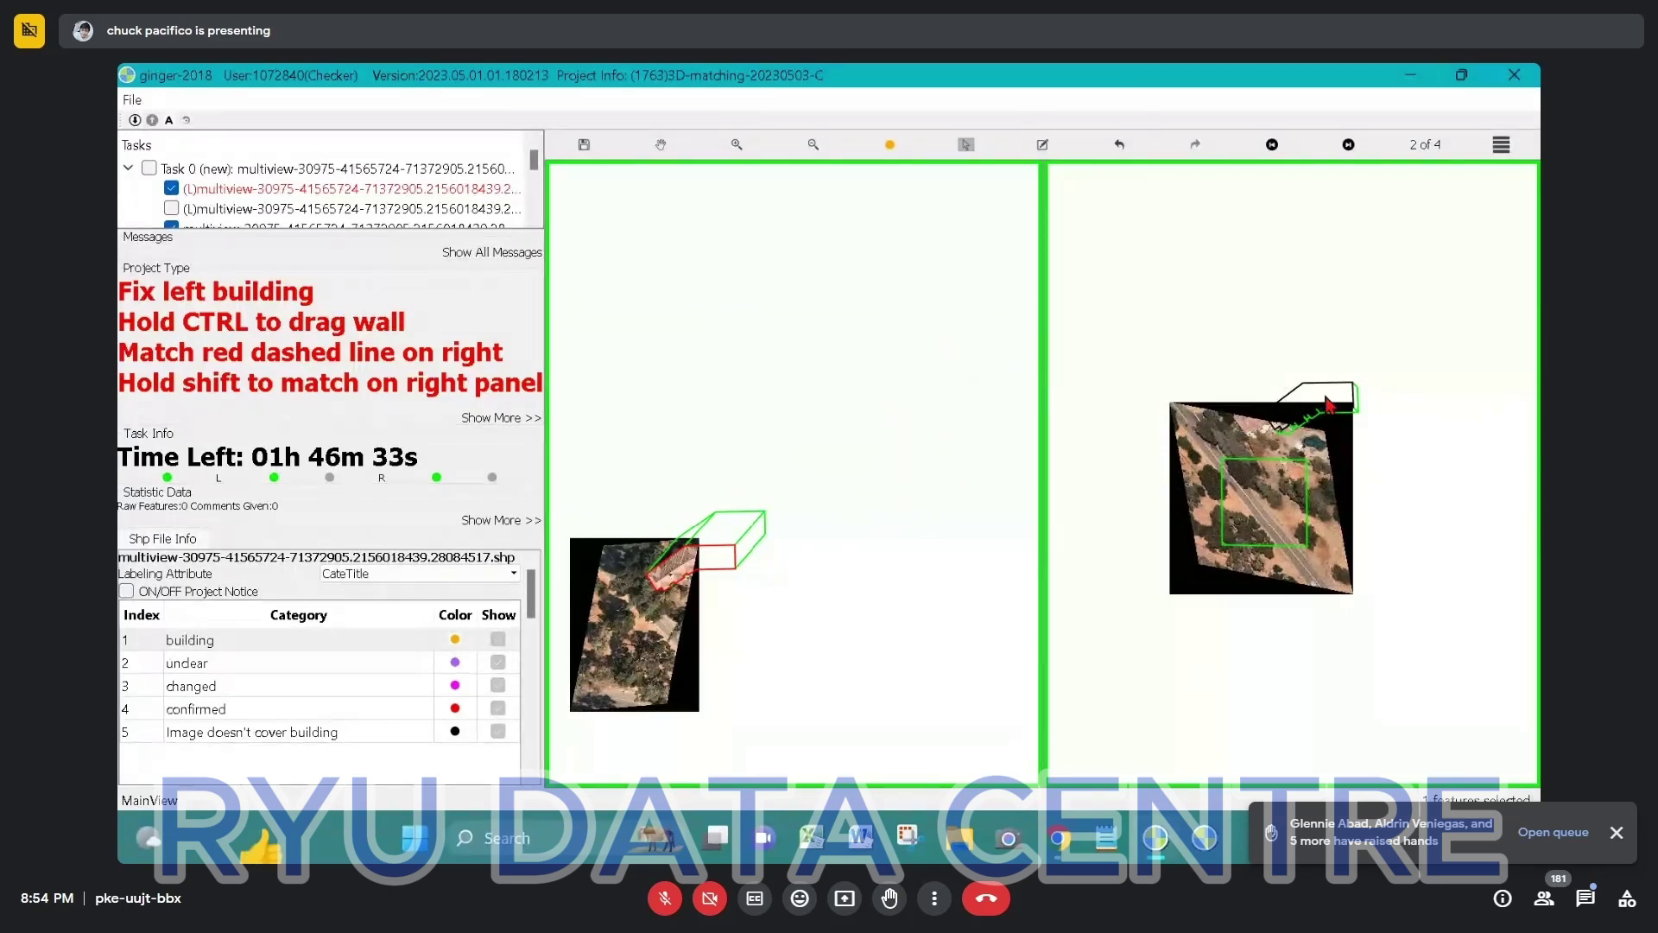
Change the category of the second right image's house outline to unclear and inspect how it overlaps the image edge.
{"action": "scroll", "coordinate": [1363, 404], "scroll_direction": "up", "scroll_amount": 1}
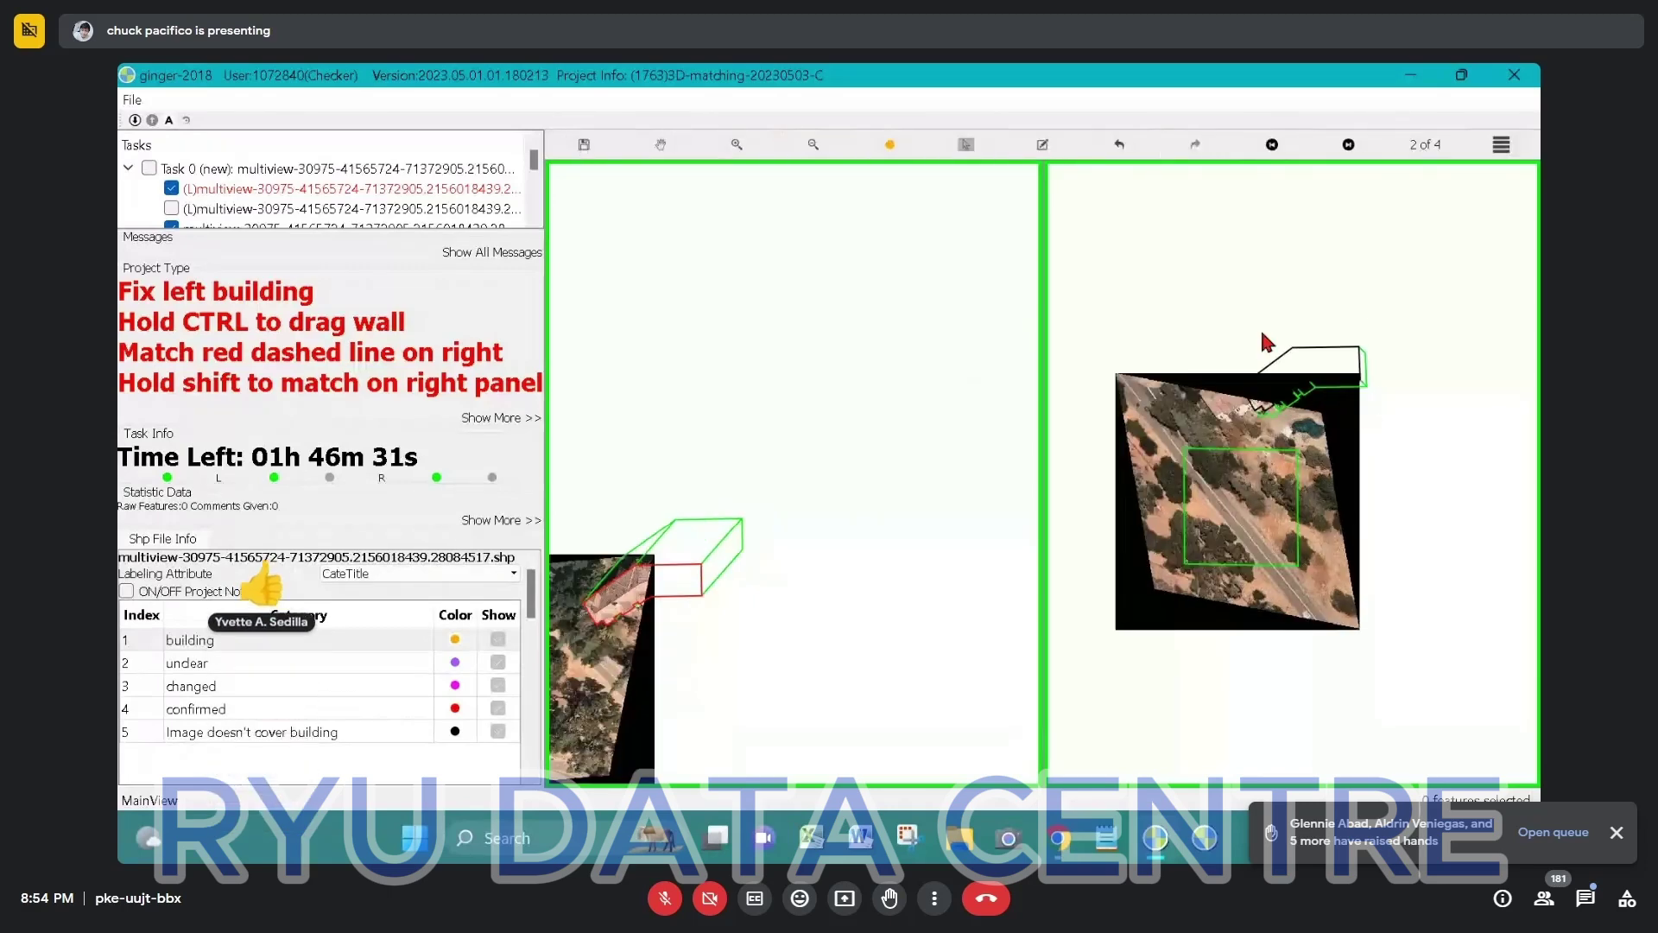
{"action": "left_click_drag", "start_coordinate": [1259, 323], "coordinate": [1362, 403]}
{"action": "right_click", "coordinate": [1362, 403]}
{"action": "left_click", "coordinate": [1347, 488]}
{"action": "scroll", "coordinate": [1347, 366], "scroll_direction": "up", "scroll_amount": 2}
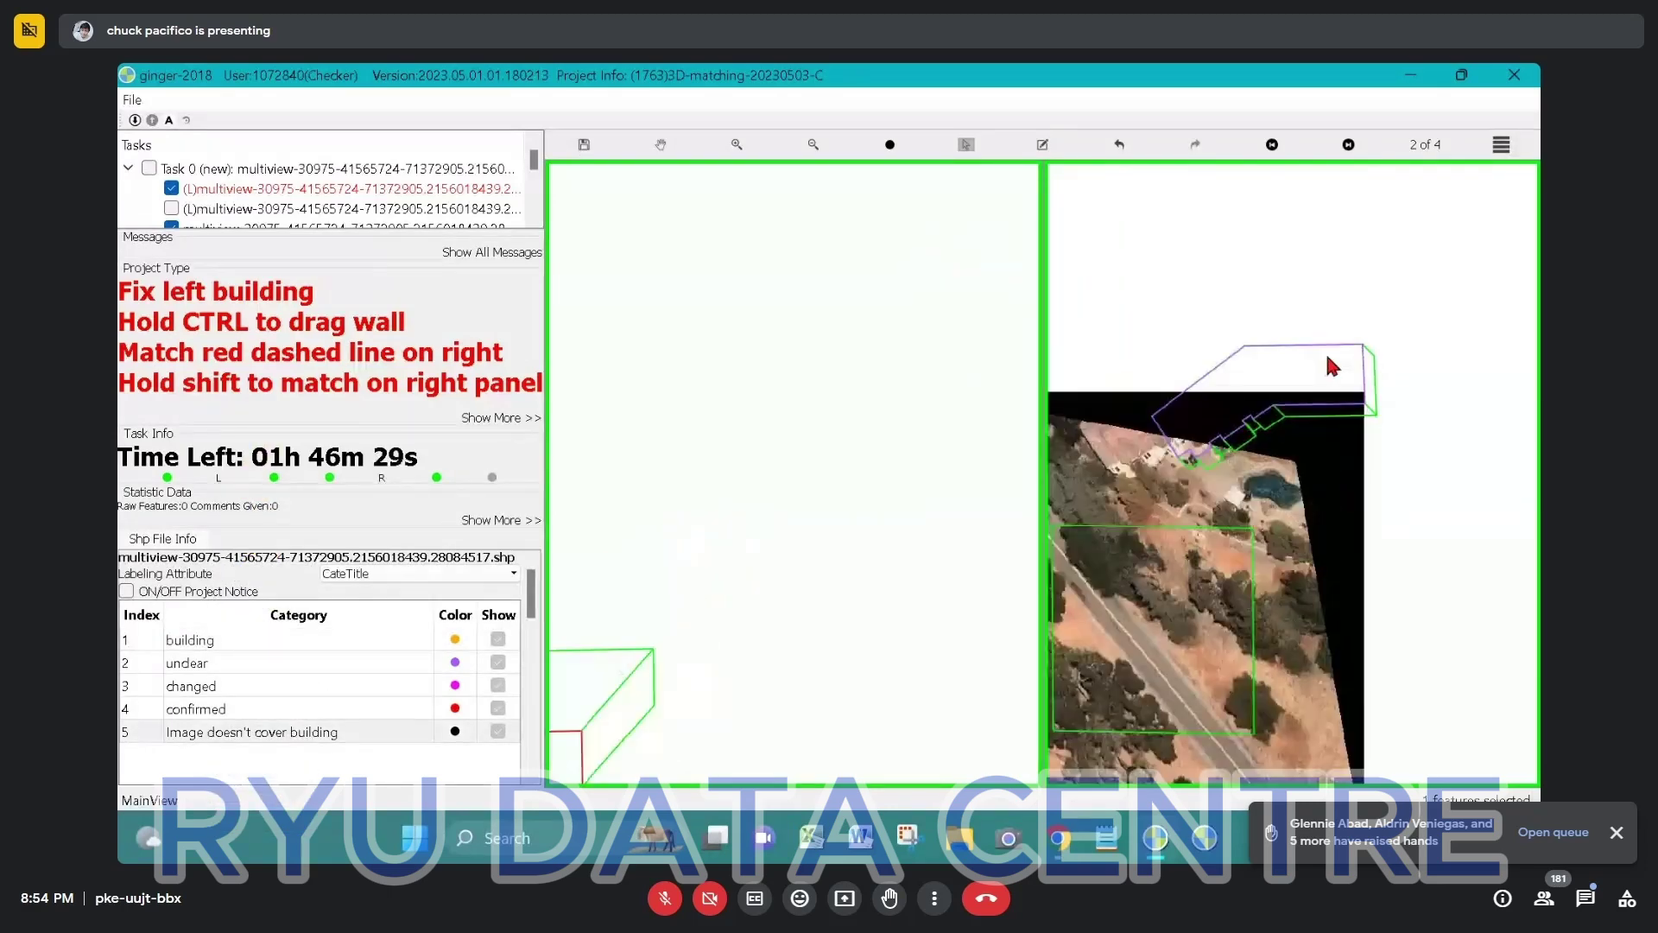
{"action": "scroll", "coordinate": [1321, 379], "scroll_direction": "up", "scroll_amount": 1}
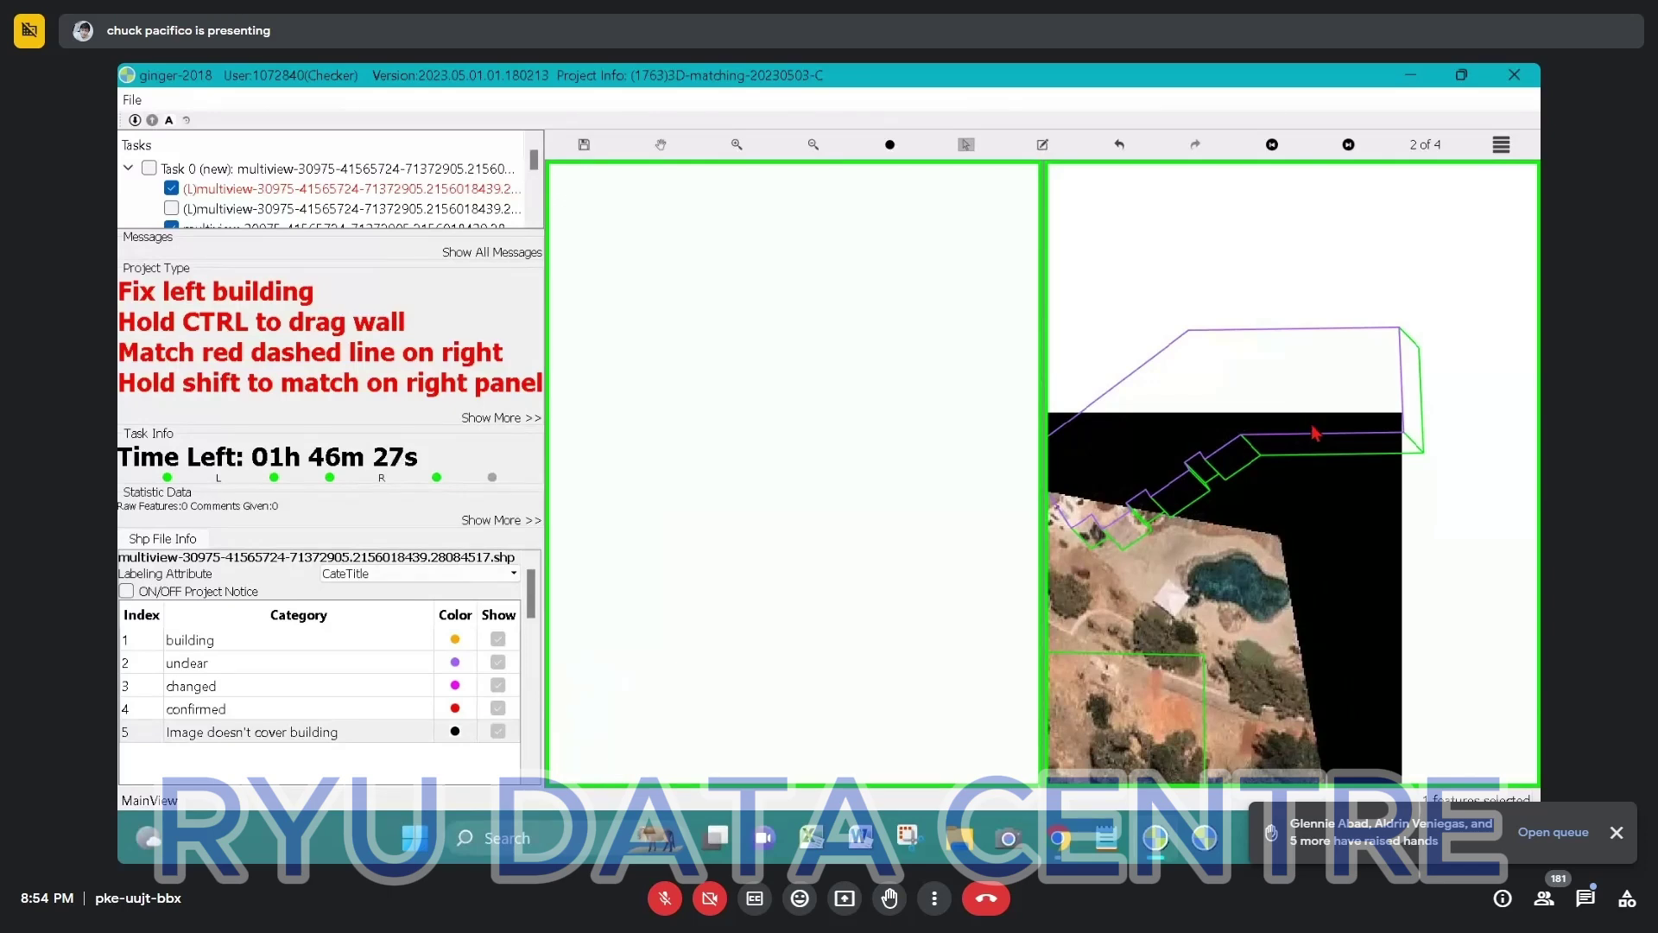
{"action": "scroll", "coordinate": [1295, 419], "scroll_direction": "down", "scroll_amount": 3}
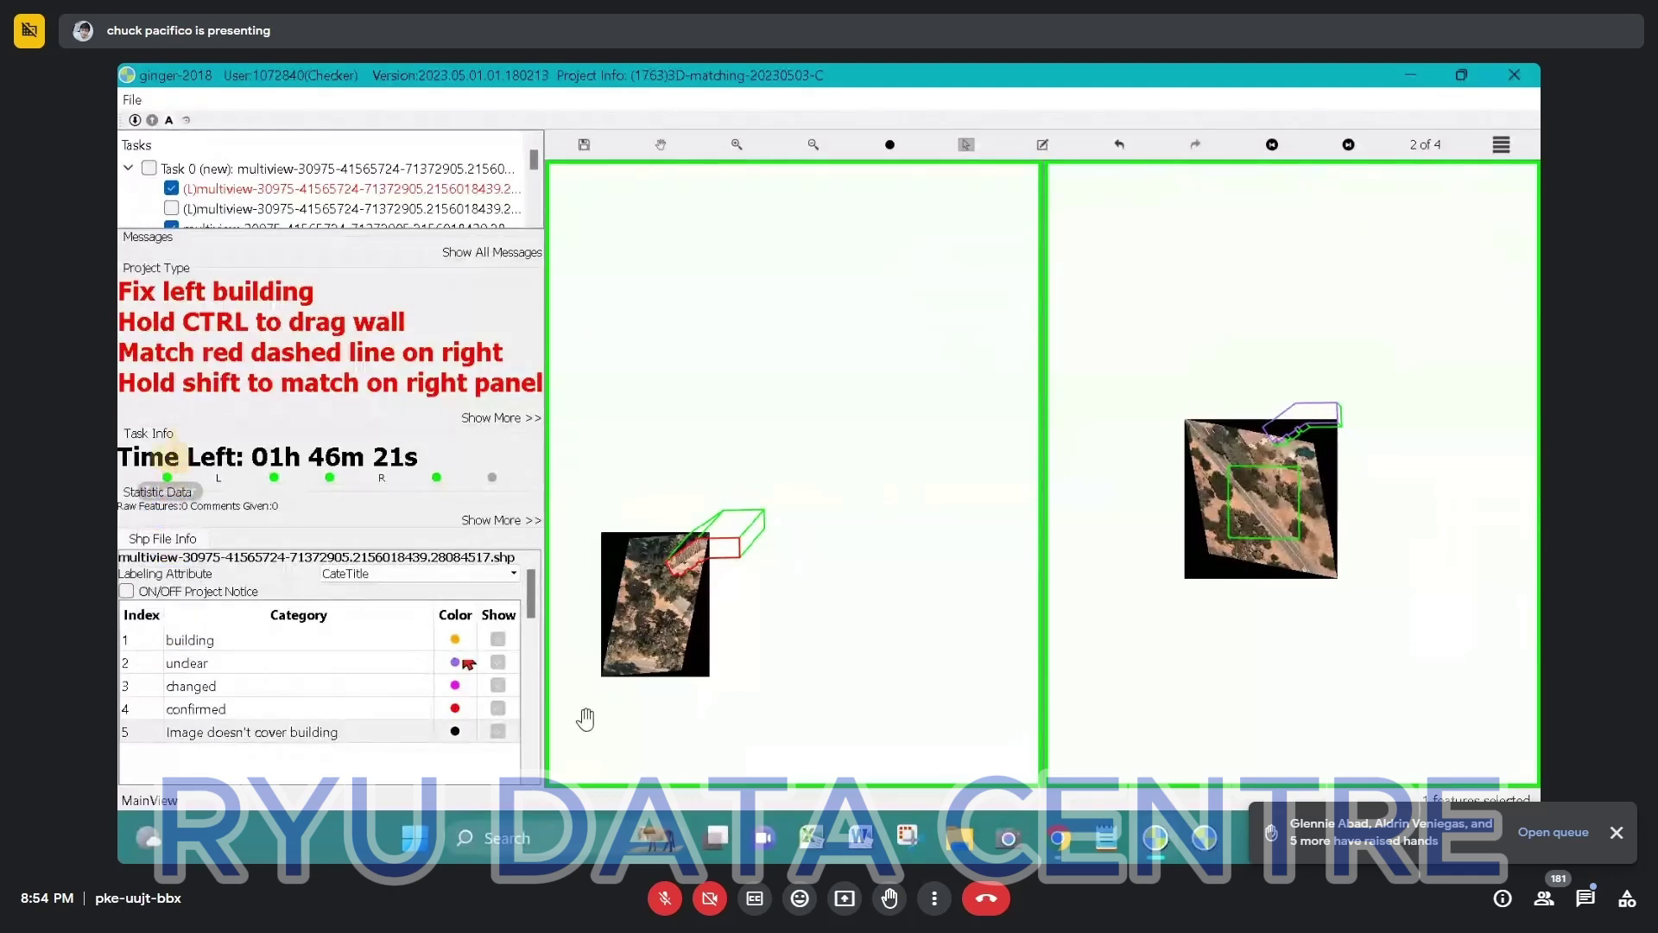
Change the category of the second right image's house outline to confirmed.
{"action": "scroll", "coordinate": [1277, 336], "scroll_direction": "up", "scroll_amount": 3}
{"action": "right_click", "coordinate": [1244, 410]}
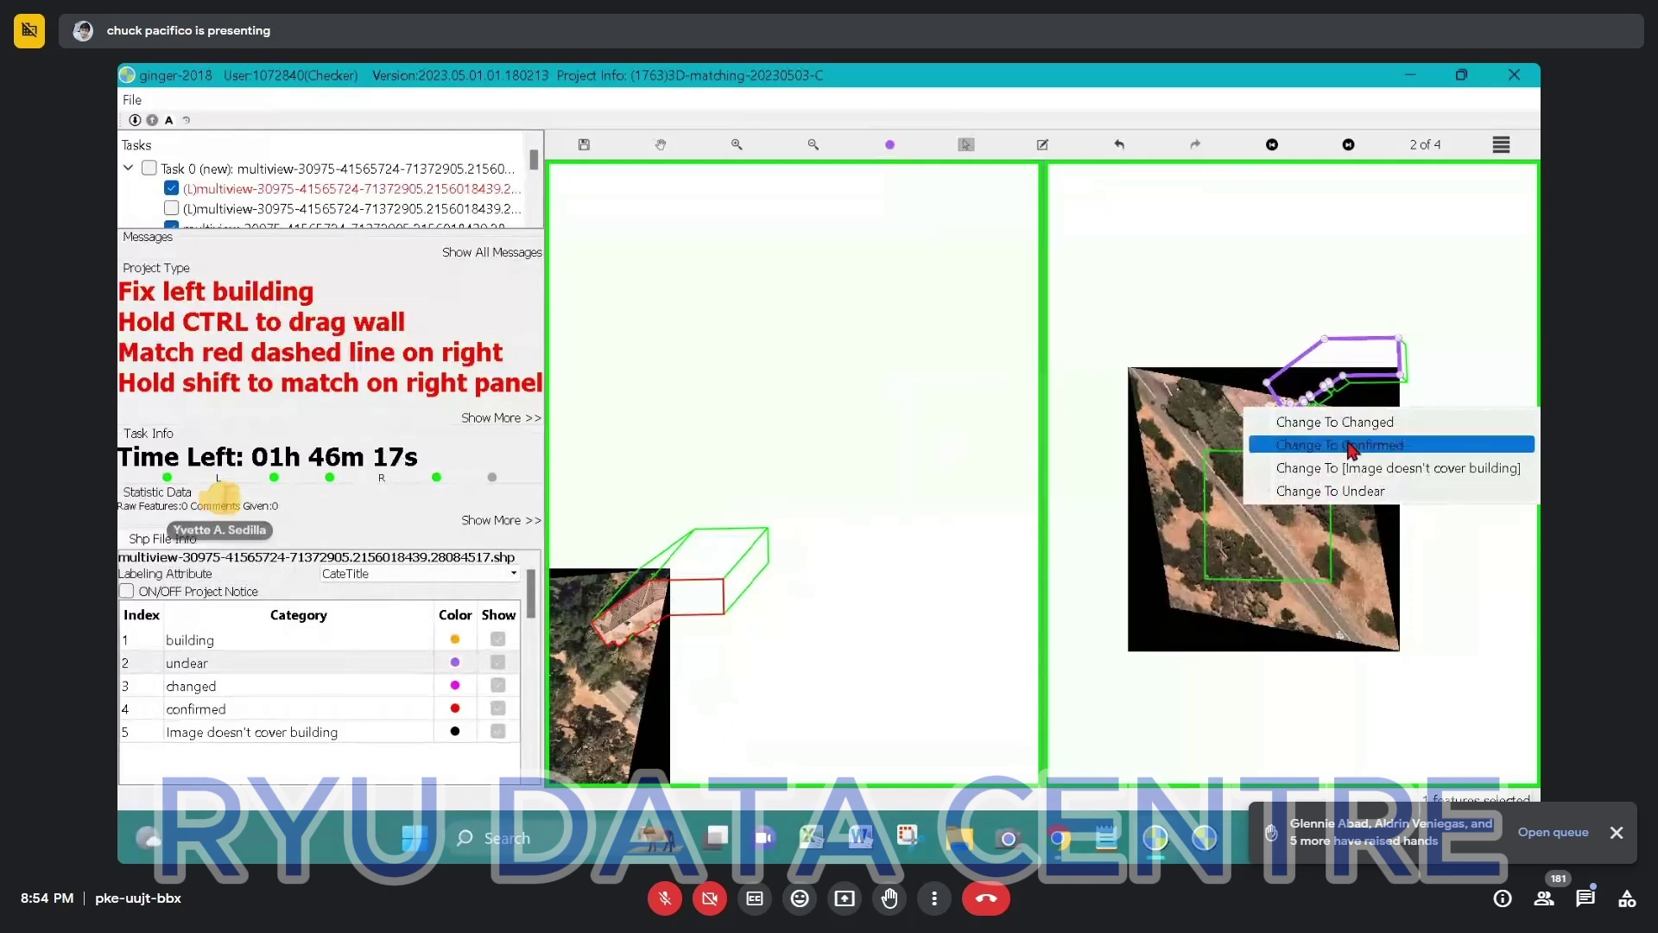
{"action": "left_click", "coordinate": [1296, 444]}
Change the category of the second right image's house outline to changed and check its position against the image edge.
{"action": "right_click", "coordinate": [1252, 434]}
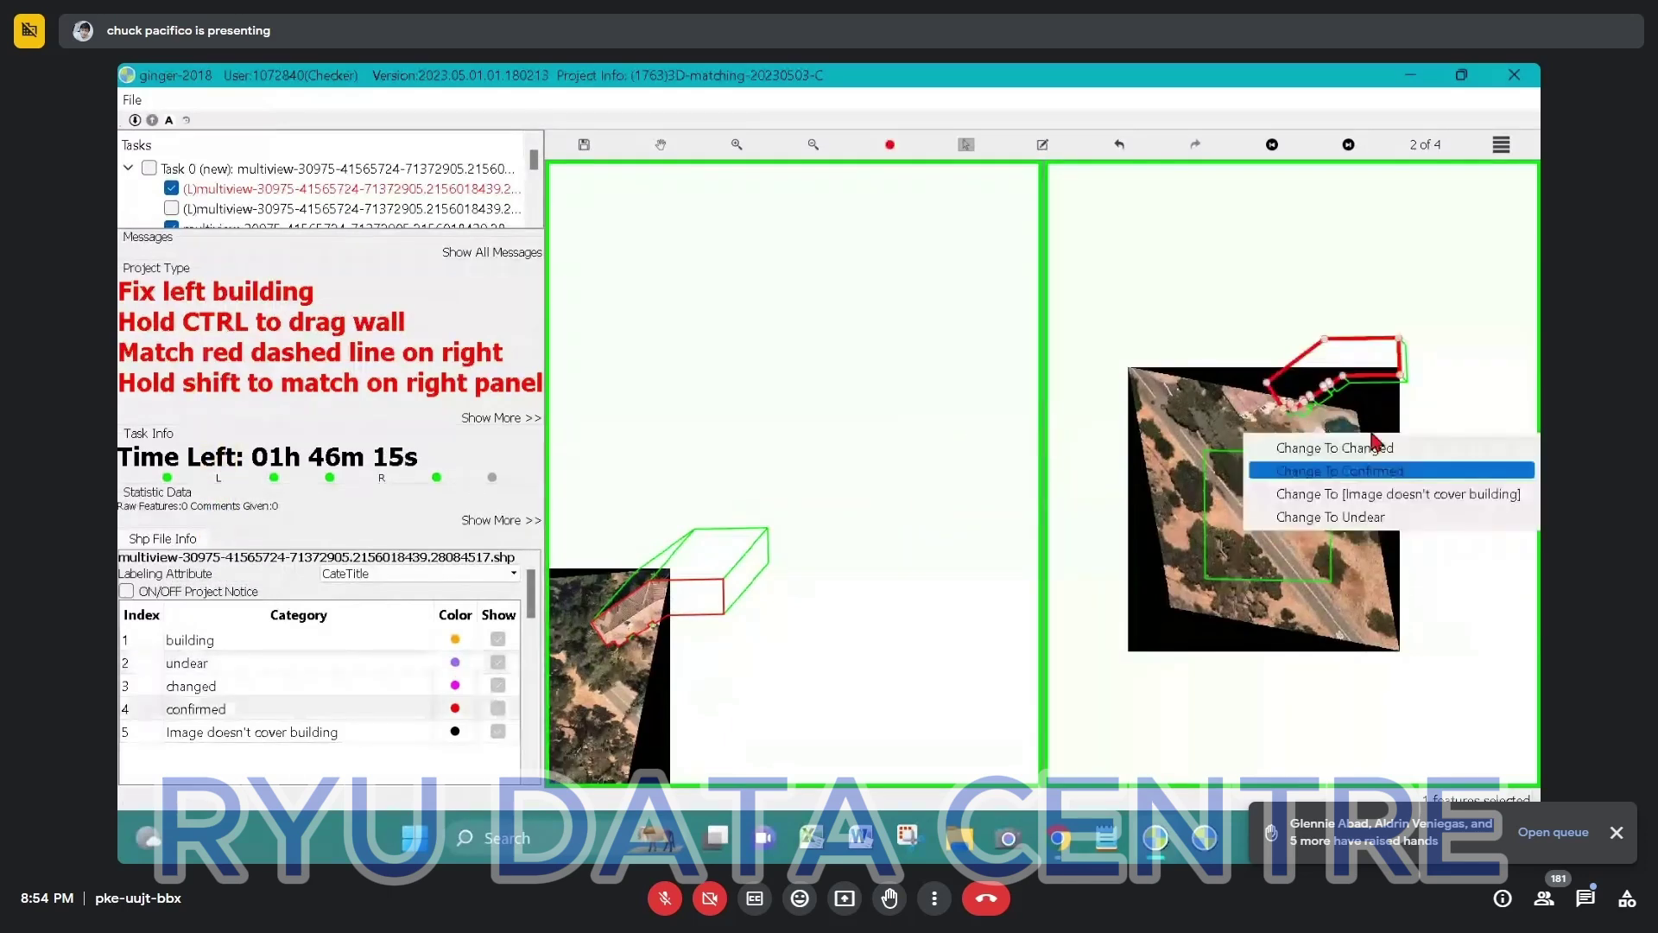
{"action": "left_click", "coordinate": [1395, 445]}
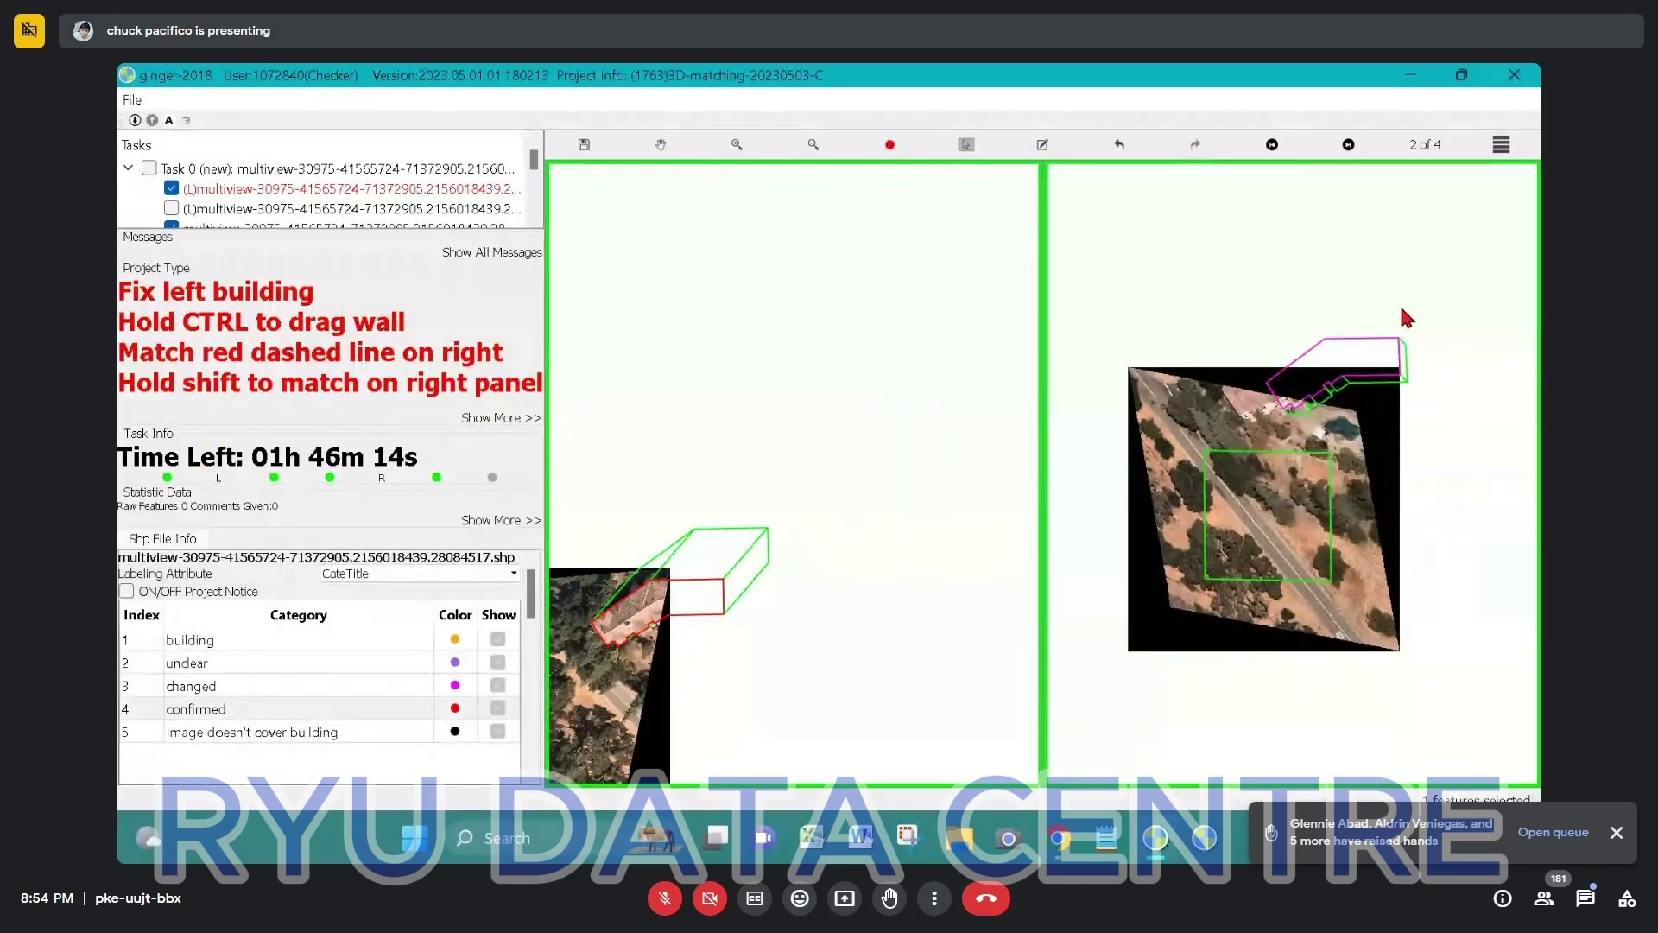
{"action": "scroll", "coordinate": [1406, 318], "scroll_direction": "up", "scroll_amount": 3}
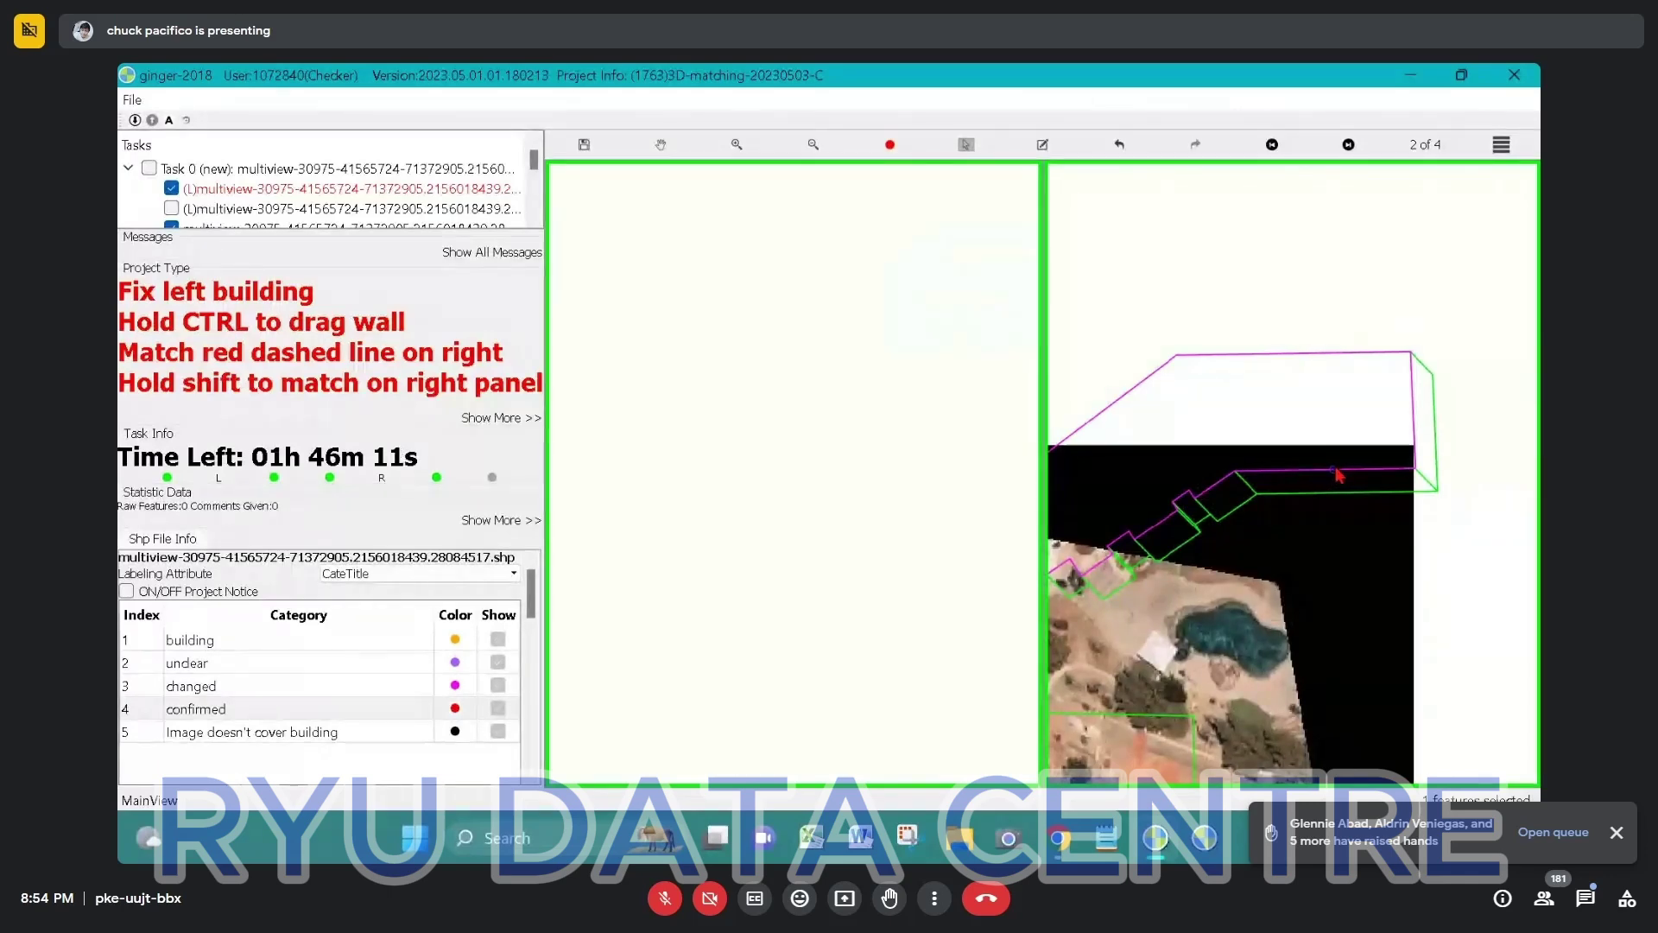
{"action": "scroll", "coordinate": [1338, 472], "scroll_direction": "down", "scroll_amount": 2}
{"action": "scroll", "coordinate": [1340, 462], "scroll_direction": "down", "scroll_amount": 2}
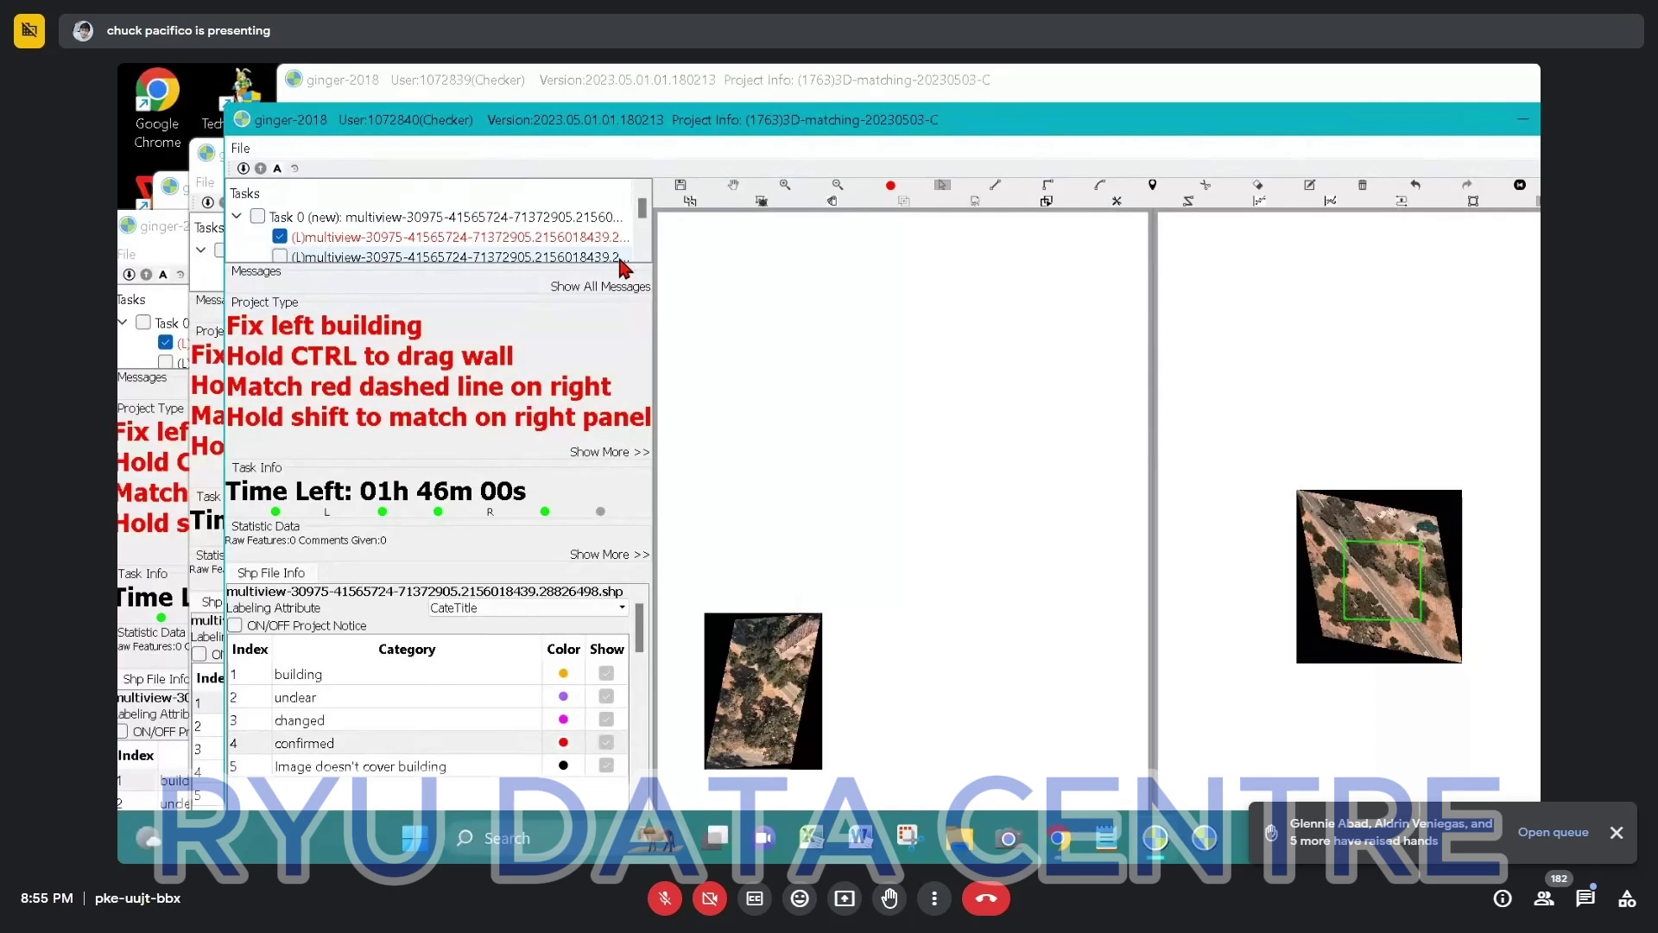
Load the multiview-30990 task and outline the dark-roofed house near the left image's left edge with a building-category rectangle.
{"action": "key", "text": "Return"}
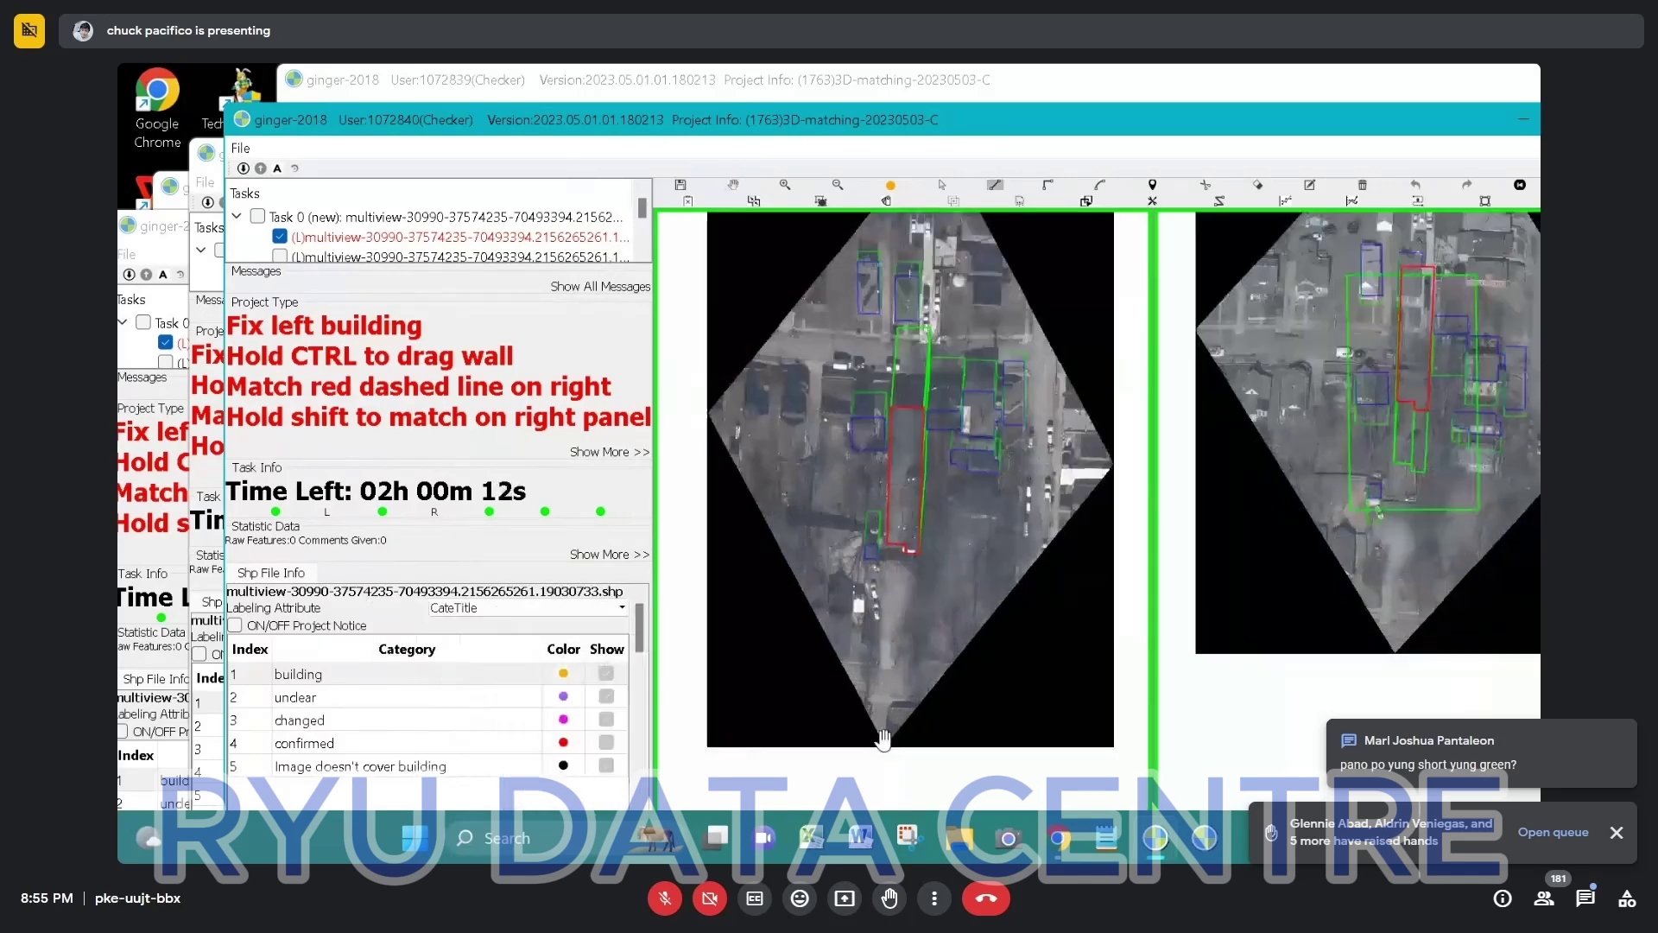
{"action": "scroll", "coordinate": [881, 432], "scroll_direction": "up", "scroll_amount": 3}
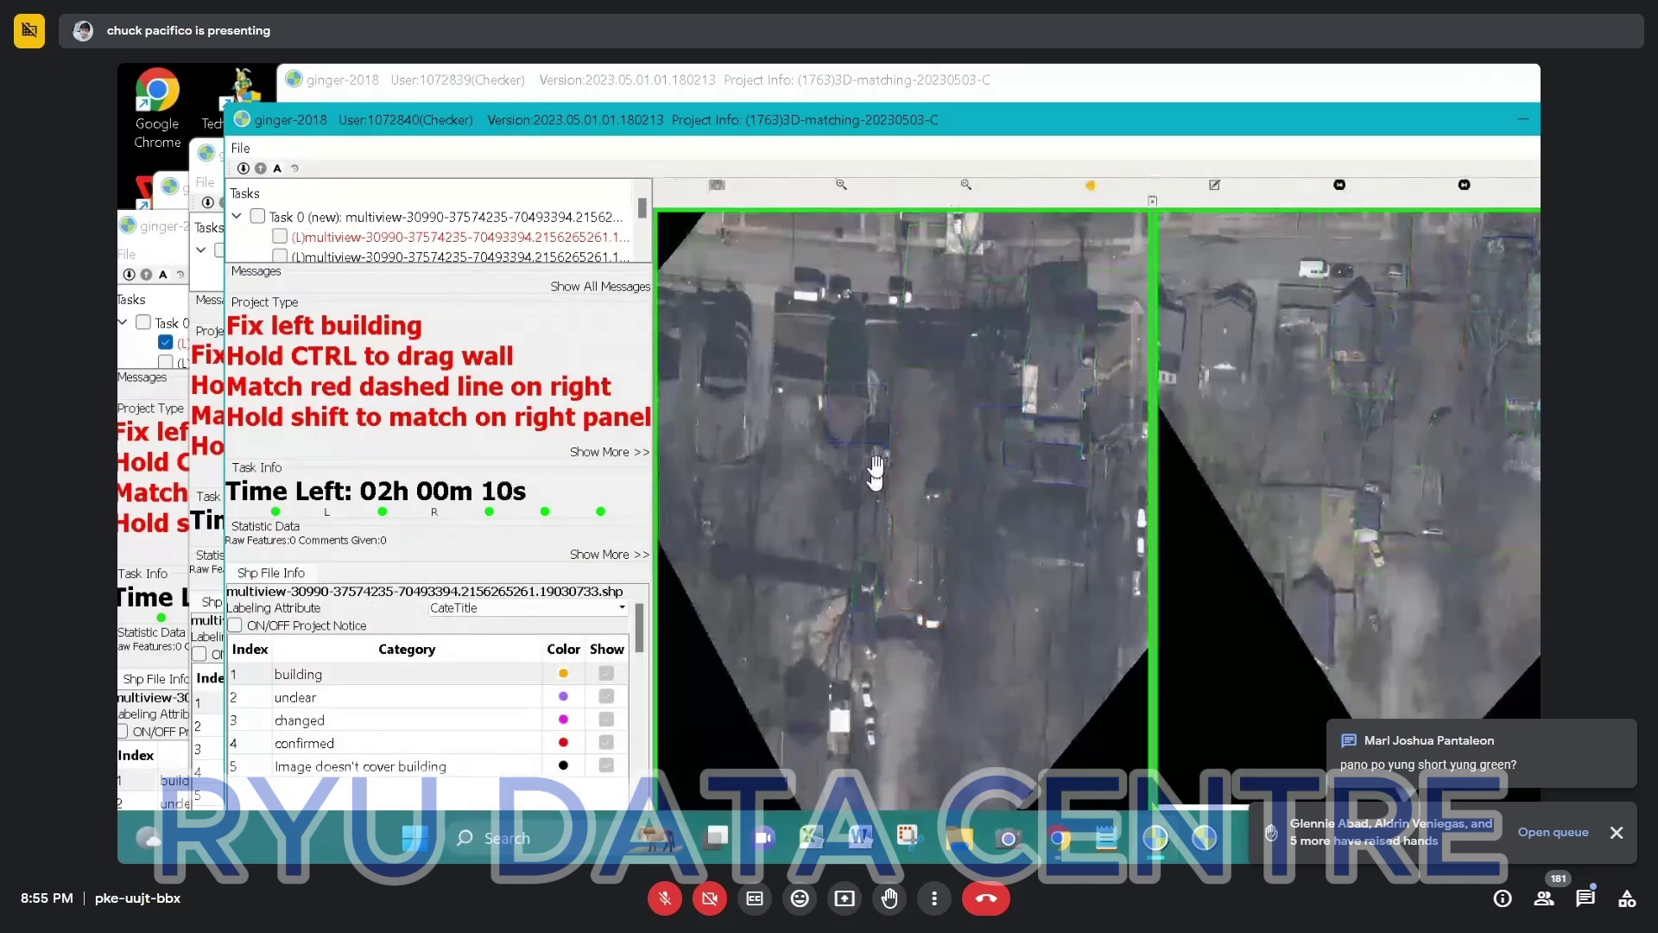
{"action": "left_click_drag", "start_coordinate": [778, 355], "coordinate": [818, 394]}
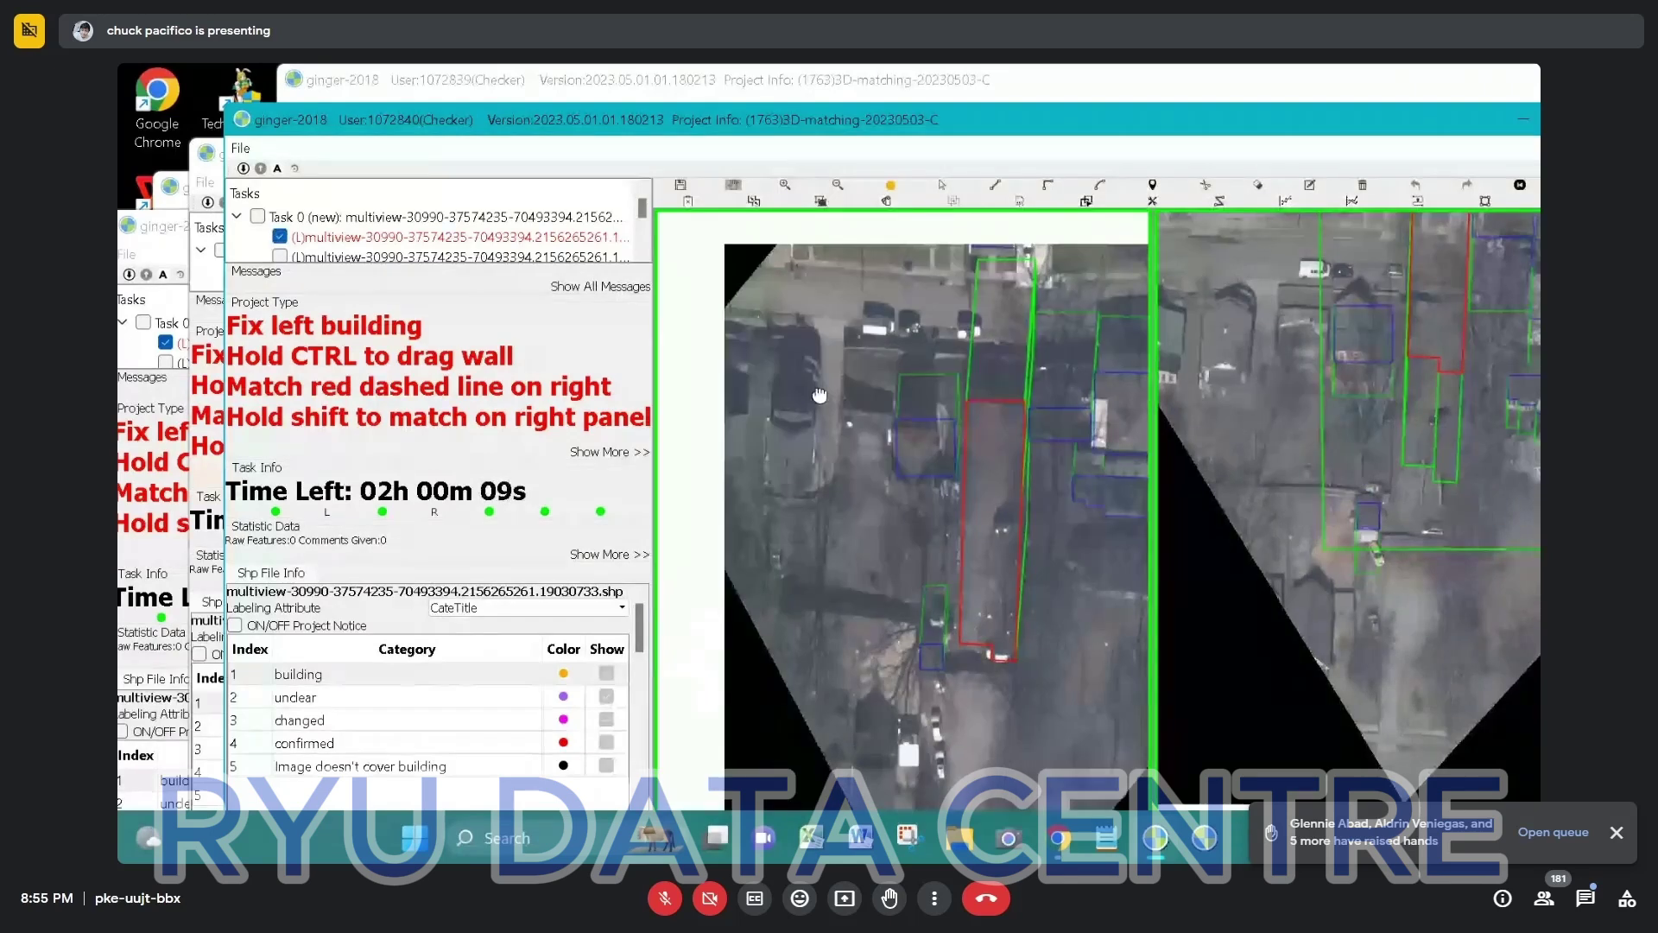
{"action": "scroll", "coordinate": [819, 395], "scroll_direction": "down", "scroll_amount": 3}
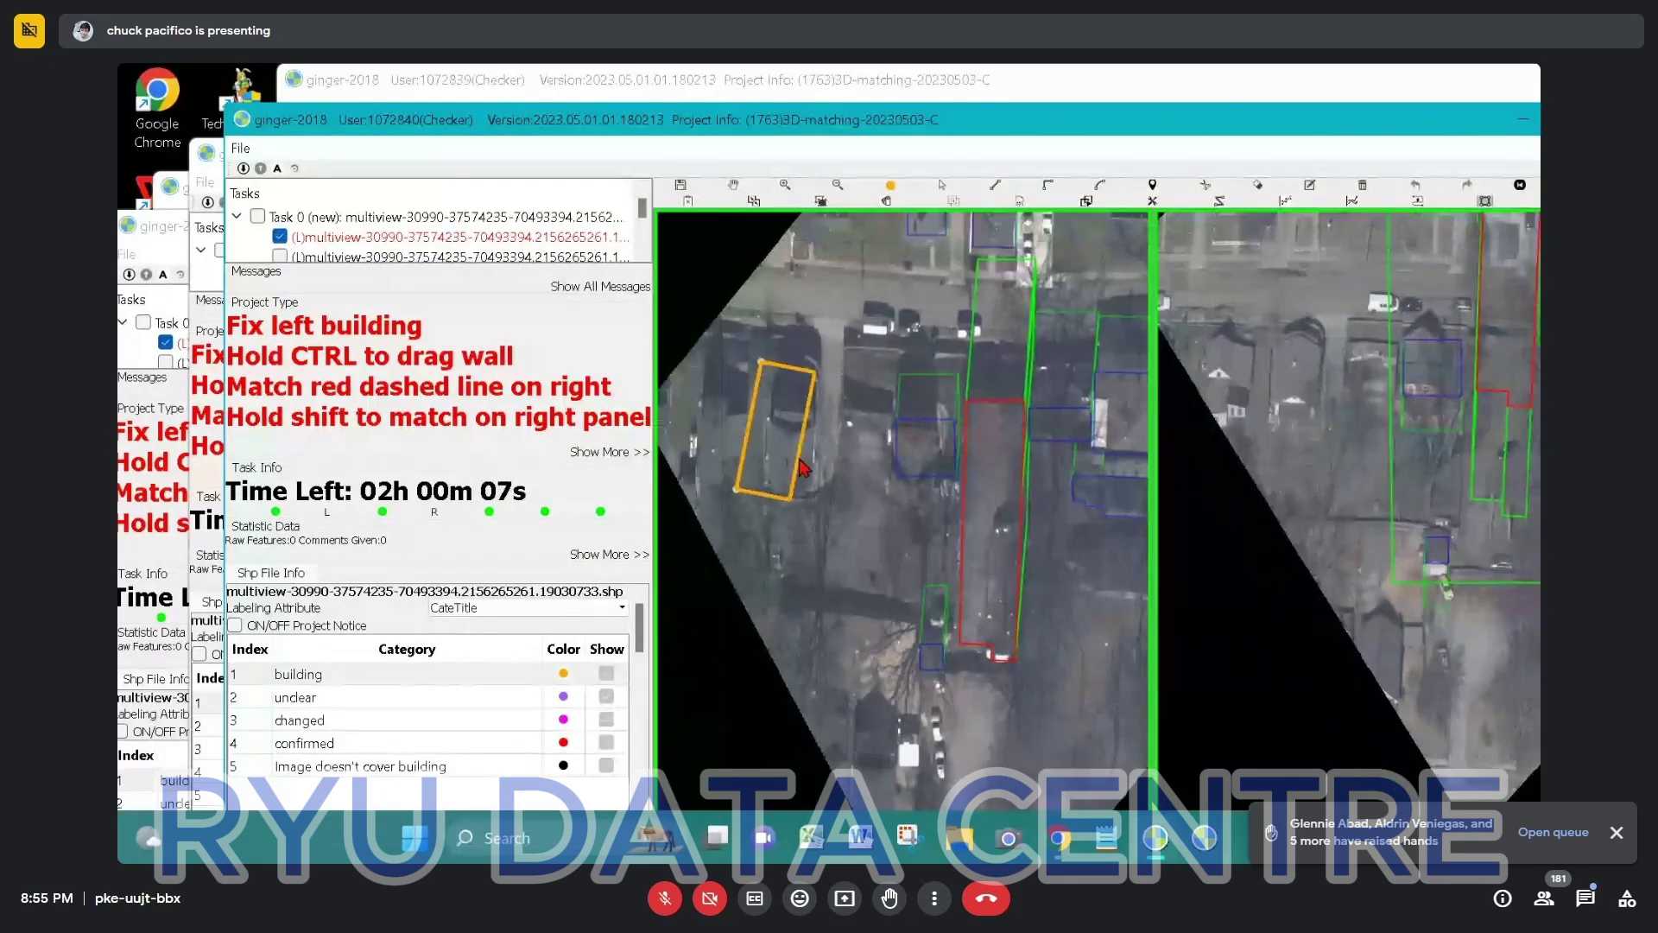
Finish the dark-roofed house's rectangle, maximize the task window, and select the smaller outline added over its upper half.
{"action": "left_click", "coordinate": [760, 445]}
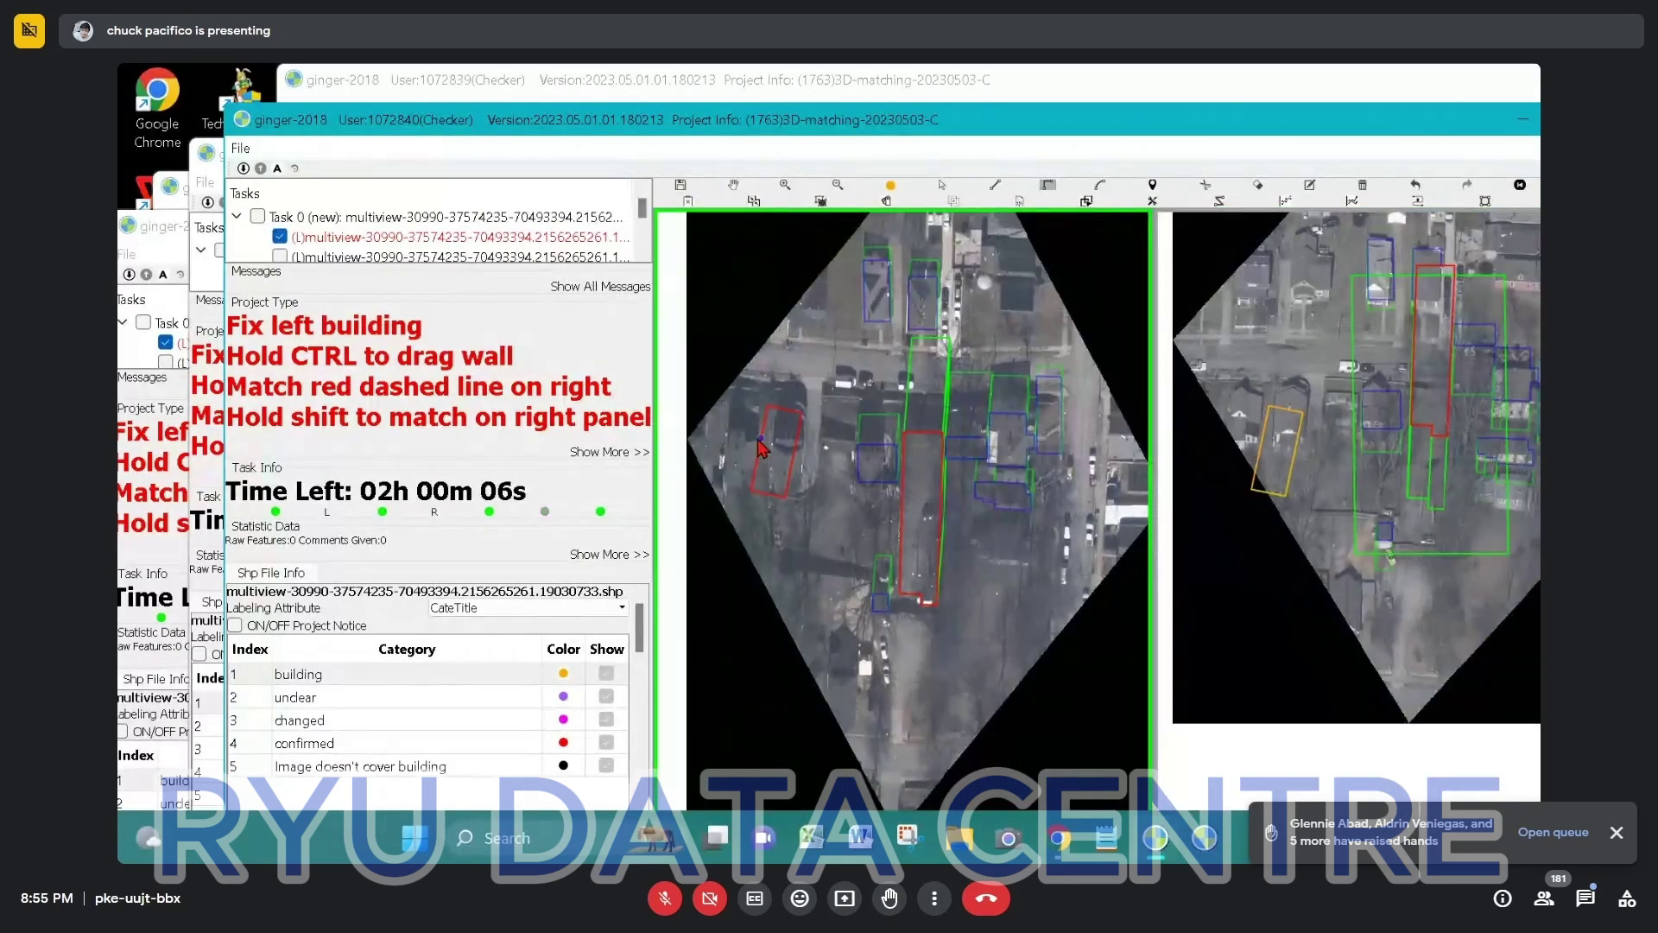
{"action": "key", "text": "super+Up"}
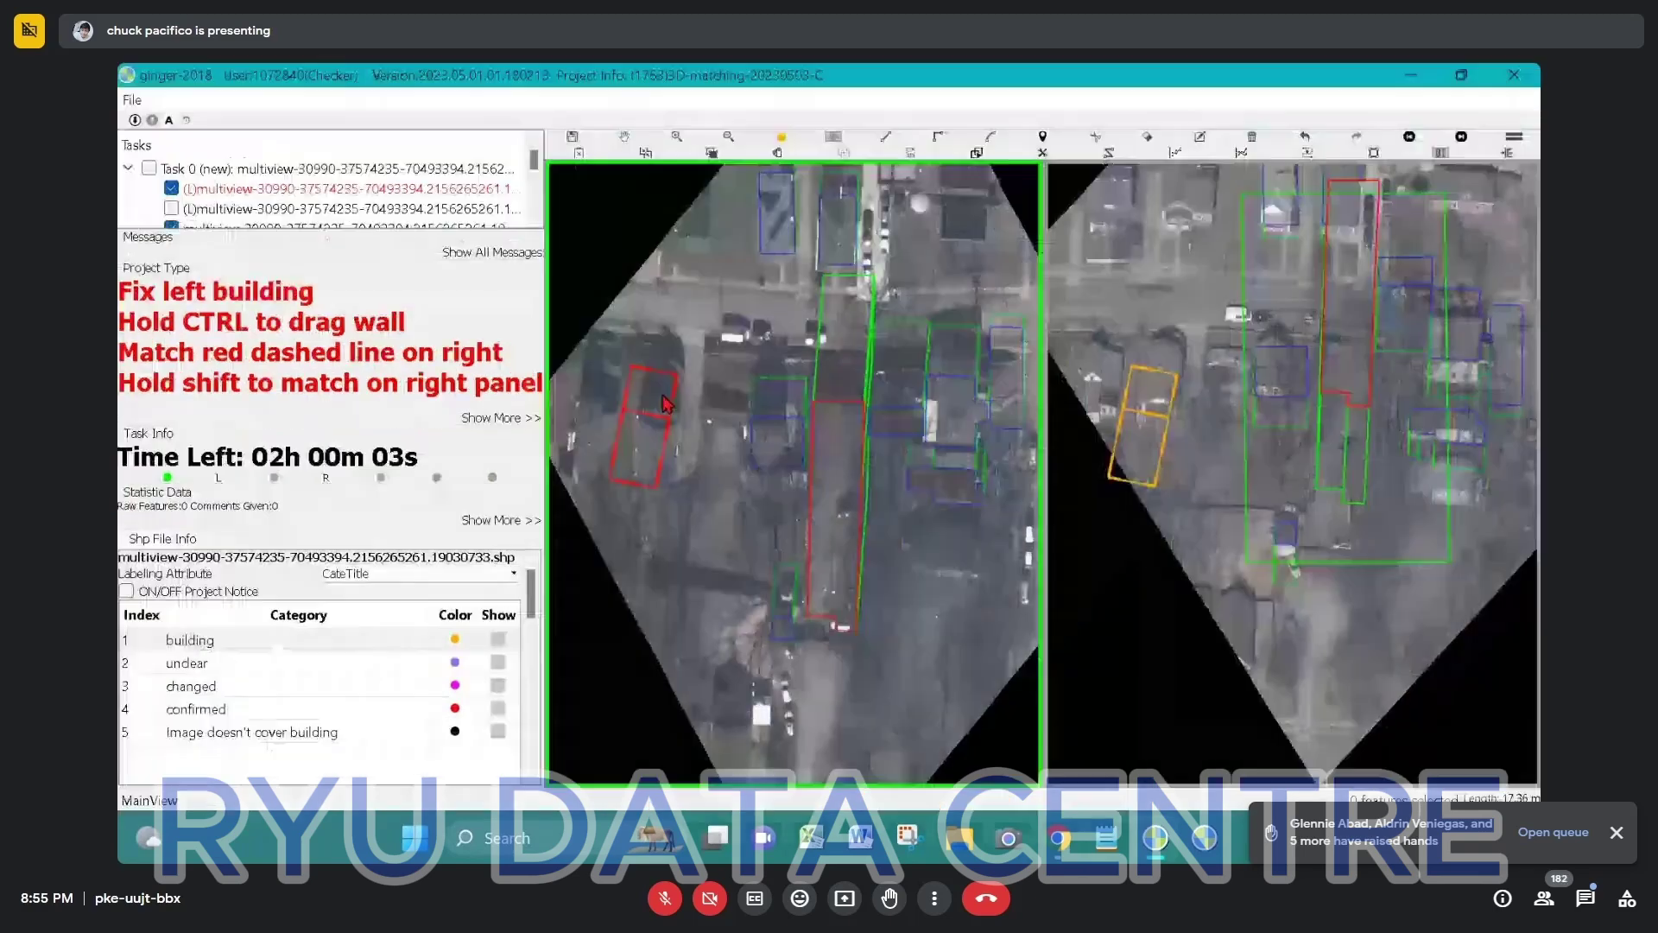
{"action": "scroll", "coordinate": [666, 418], "scroll_direction": "up", "scroll_amount": 3}
{"action": "scroll", "coordinate": [666, 418], "scroll_direction": "up", "scroll_amount": 3}
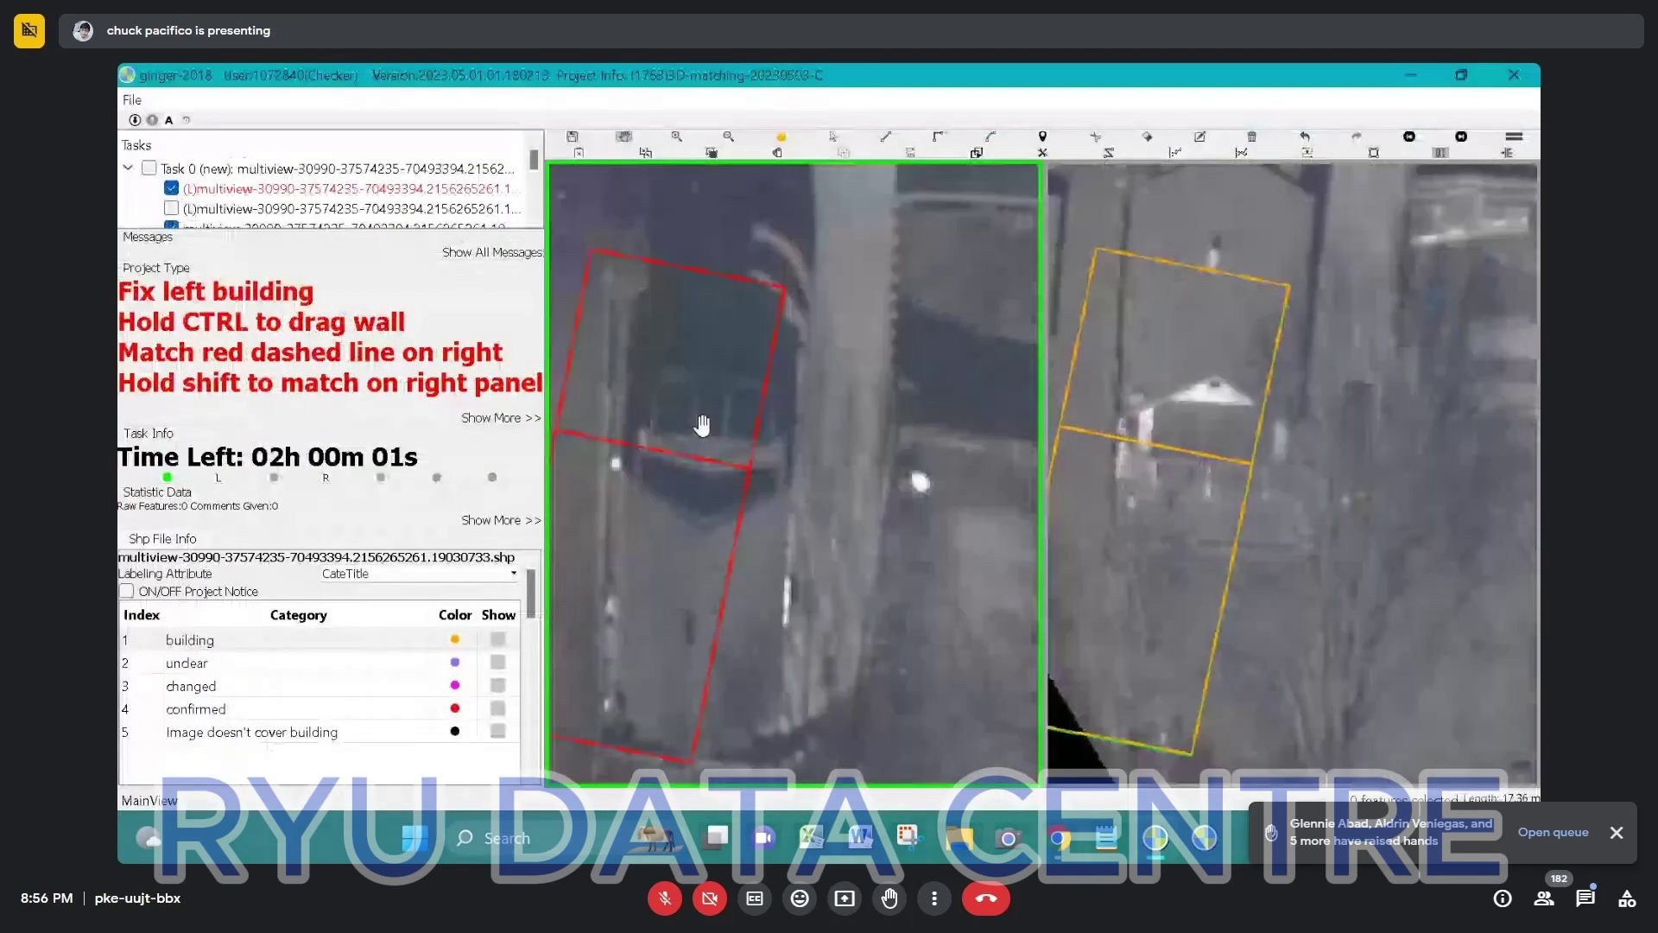
{"action": "scroll", "coordinate": [702, 425], "scroll_direction": "up", "scroll_amount": 2}
{"action": "left_click", "coordinate": [770, 501]}
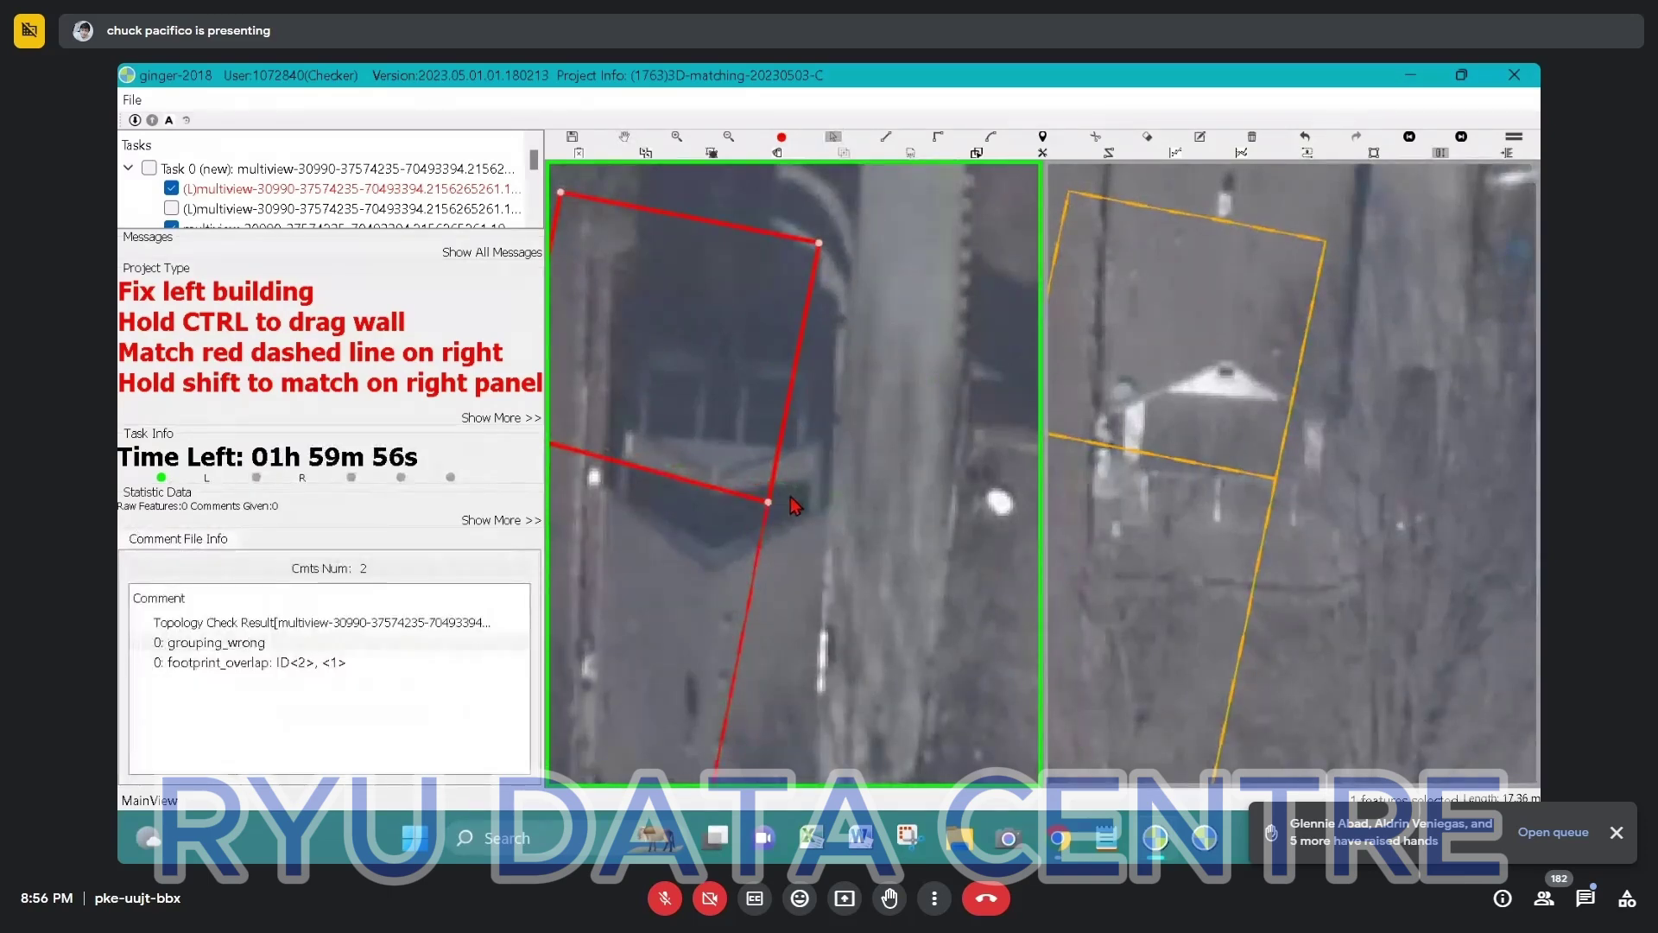
Reshape the lower-right corner of the upper house outline and pull an extra vertex downward into a narrow spike.
{"action": "scroll", "coordinate": [793, 506], "scroll_direction": "down", "scroll_amount": 5}
{"action": "scroll", "coordinate": [740, 466], "scroll_direction": "up", "scroll_amount": 3}
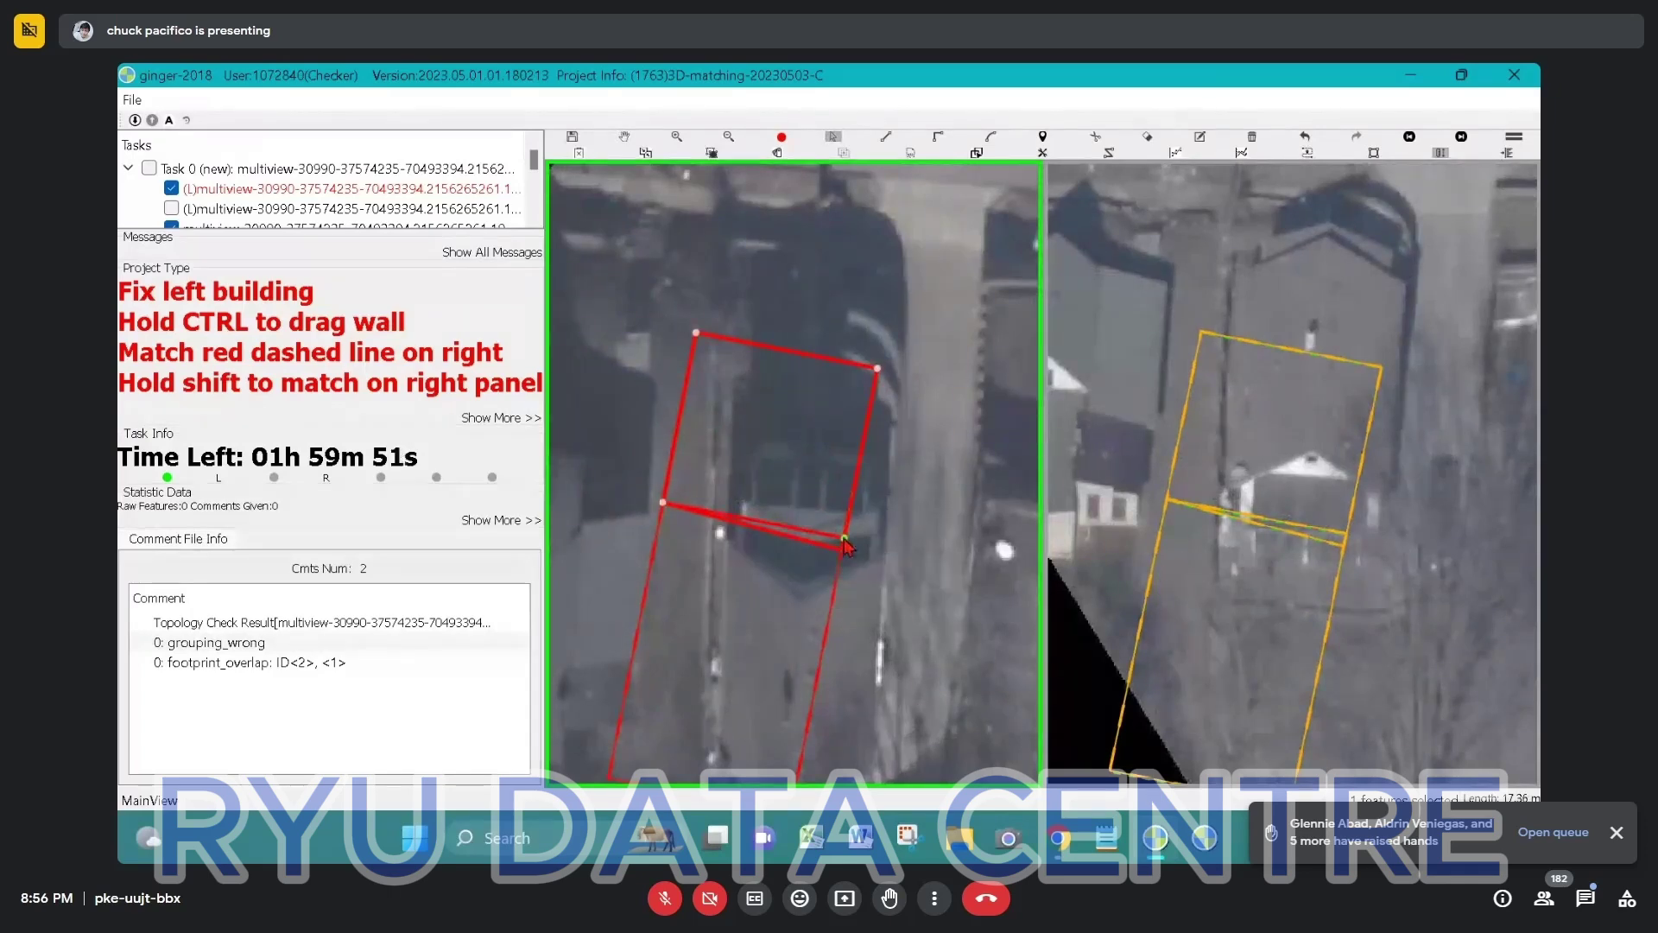
{"action": "left_click_drag", "start_coordinate": [844, 539], "coordinate": [844, 525]}
{"action": "scroll", "coordinate": [844, 532], "scroll_direction": "up", "scroll_amount": 2}
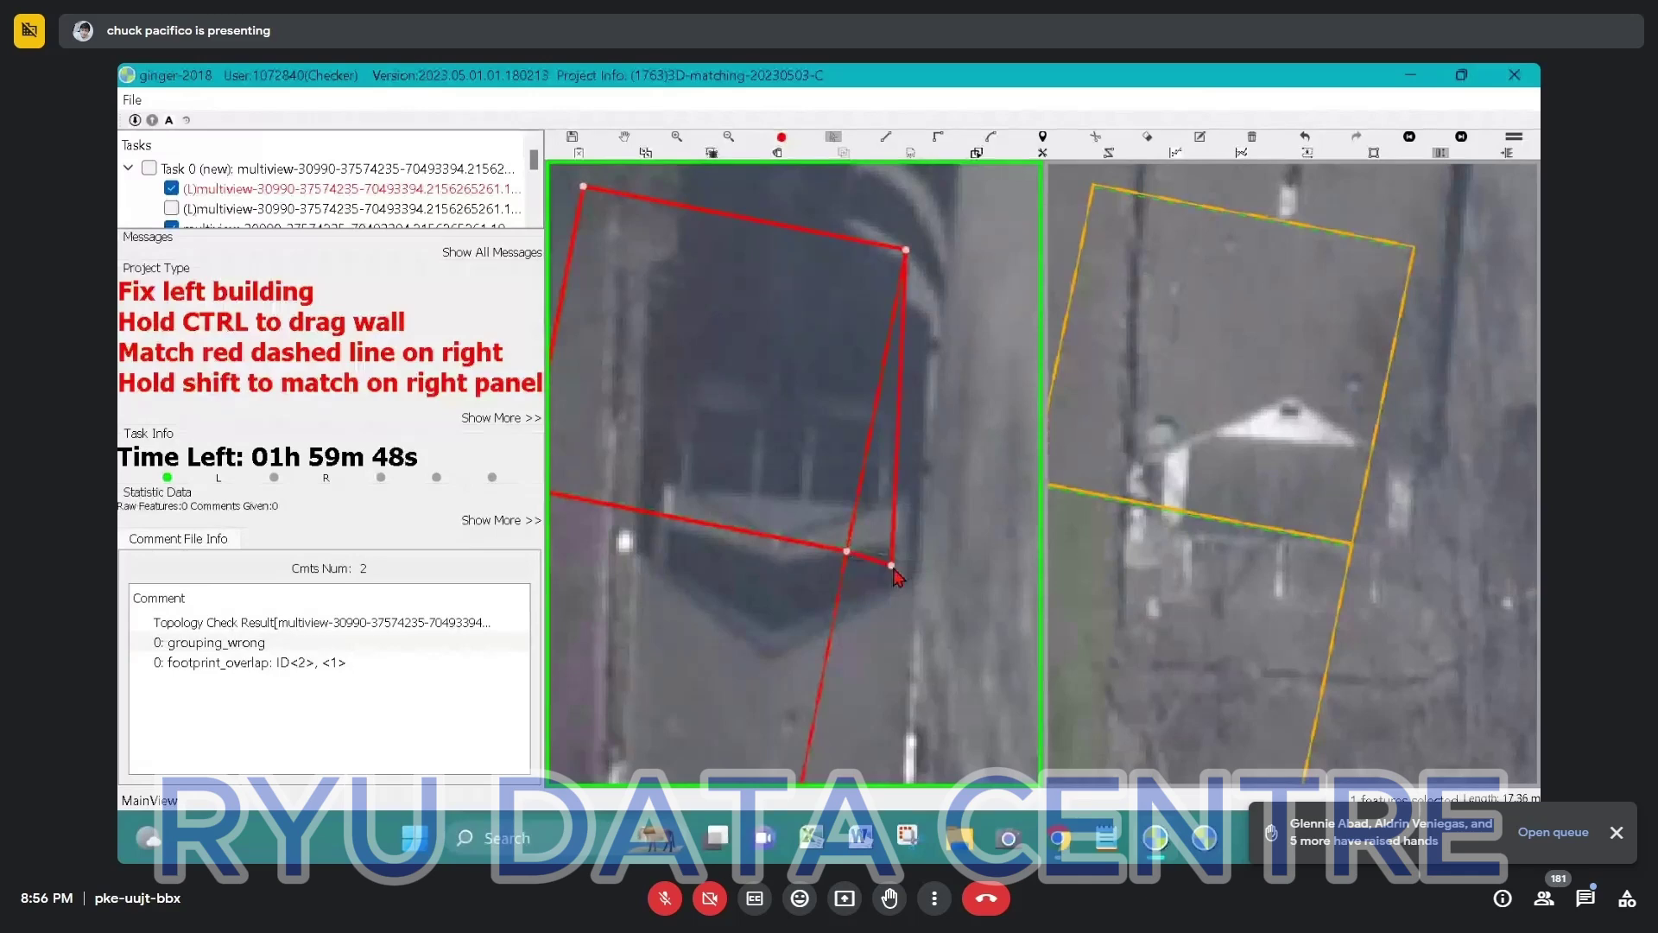
{"action": "left_click_drag", "start_coordinate": [870, 548], "coordinate": [866, 731]}
{"action": "scroll", "coordinate": [898, 656], "scroll_direction": "down", "scroll_amount": 3}
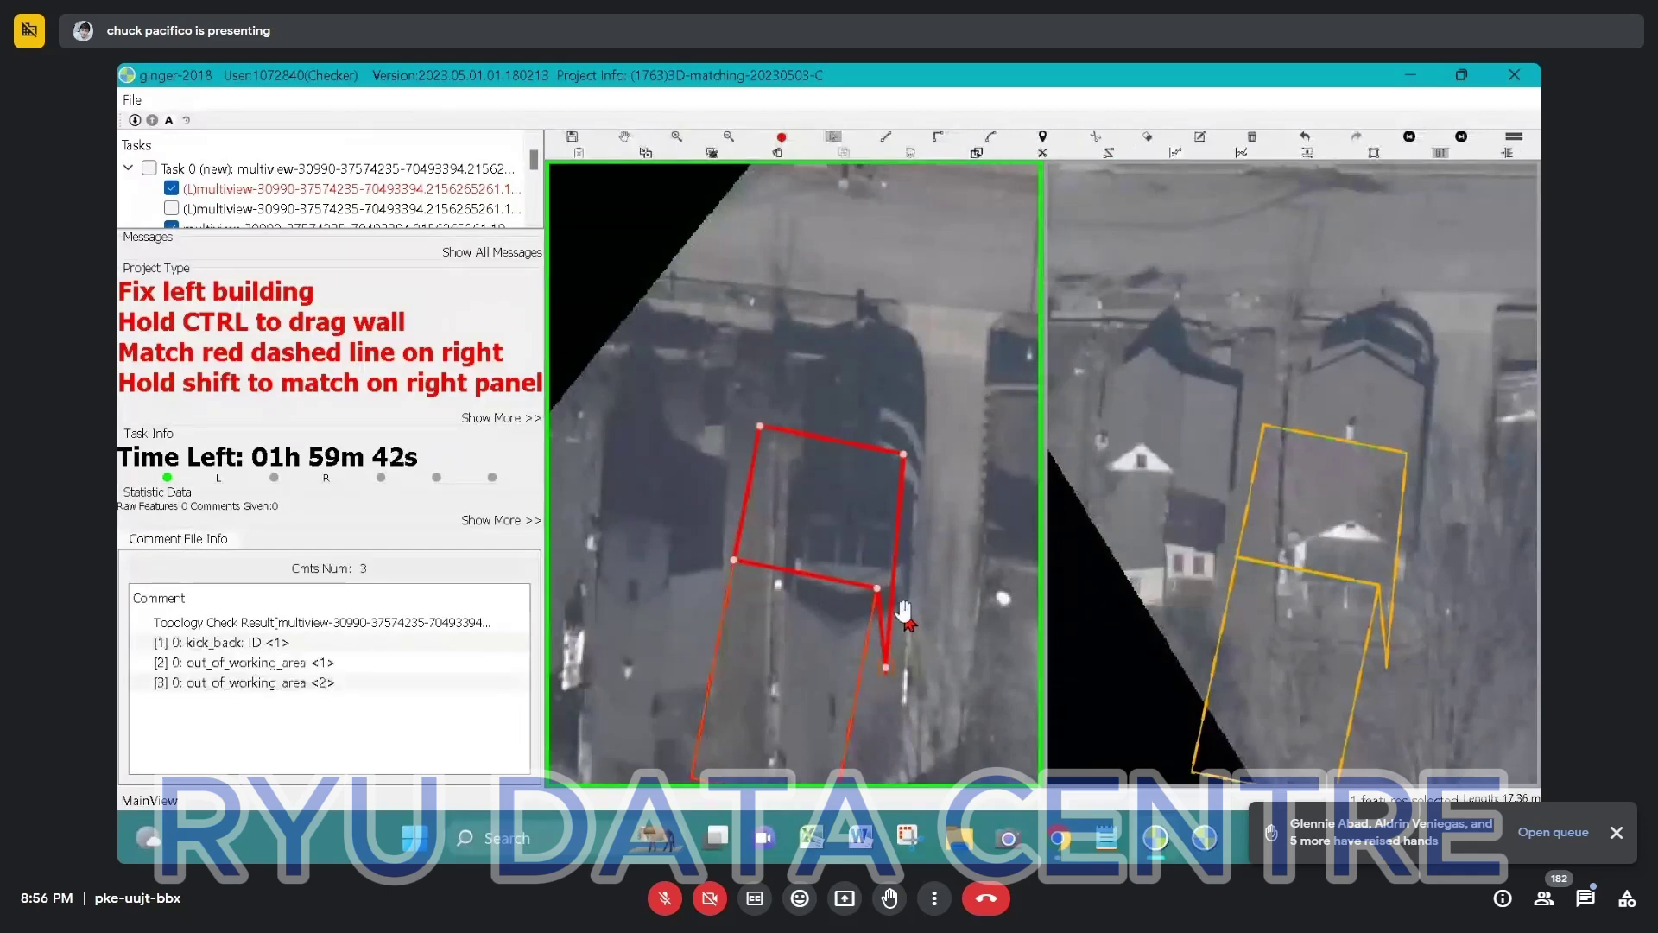
Select both adjoining house outlines in the left image and shift their matched outlines upward in the right image.
{"action": "key", "text": "Escape"}
{"action": "scroll", "coordinate": [795, 683], "scroll_direction": "down", "scroll_amount": 2}
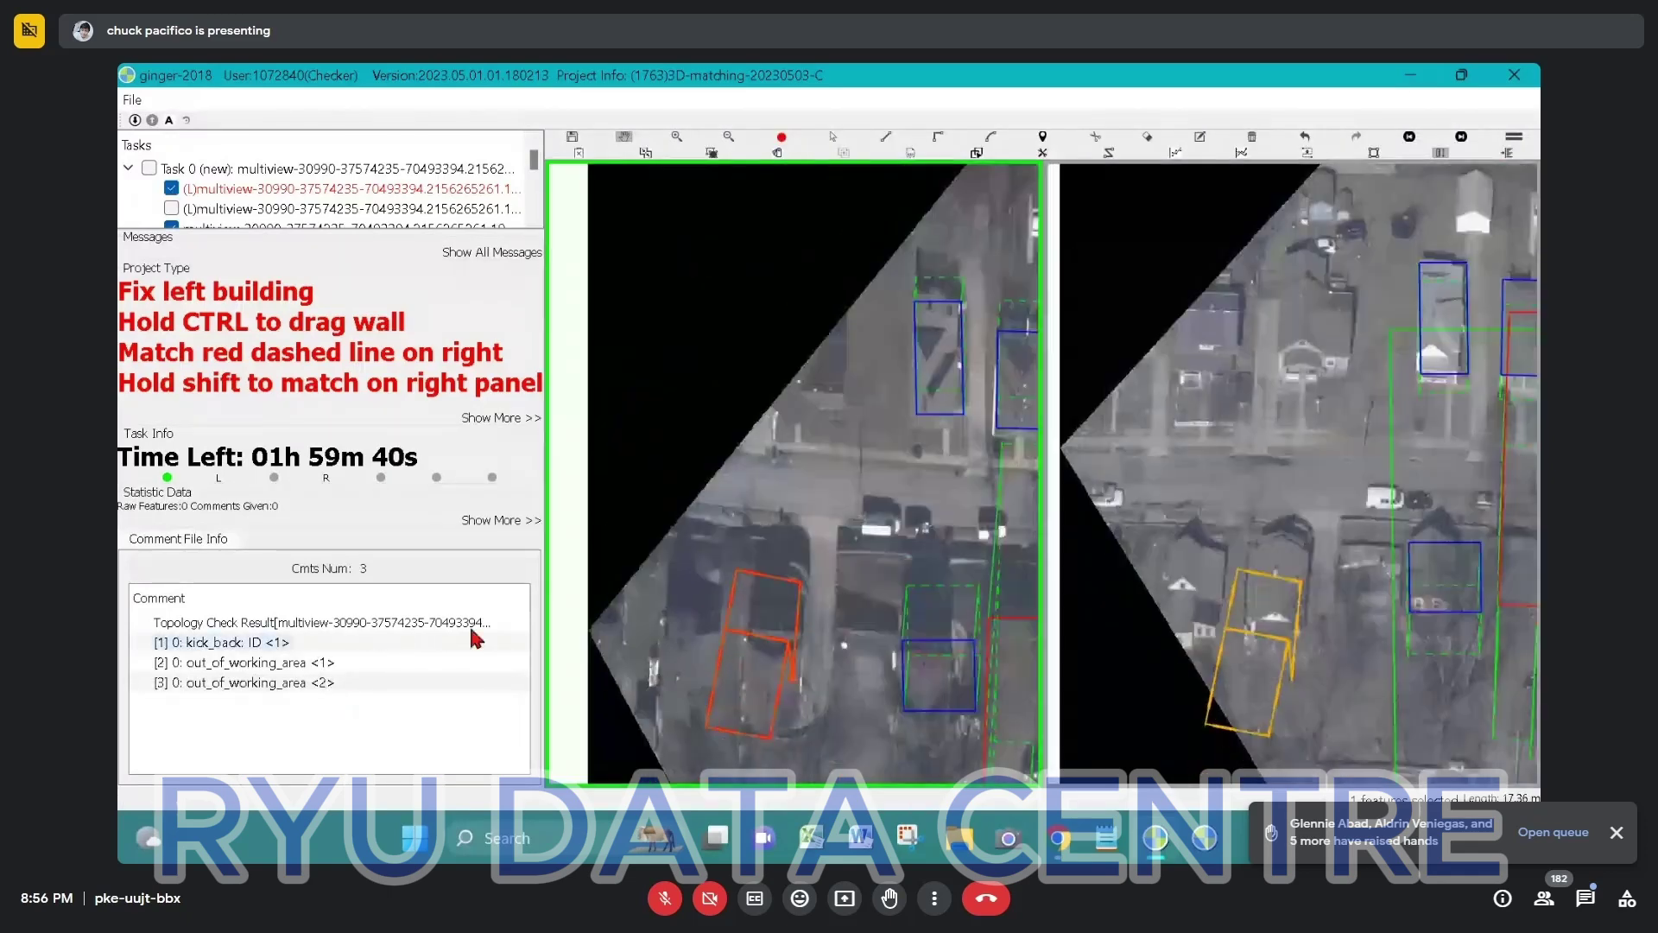
{"action": "scroll", "coordinate": [818, 477], "scroll_direction": "down", "scroll_amount": 1}
{"action": "left_click_drag", "start_coordinate": [818, 477], "coordinate": [785, 392]}
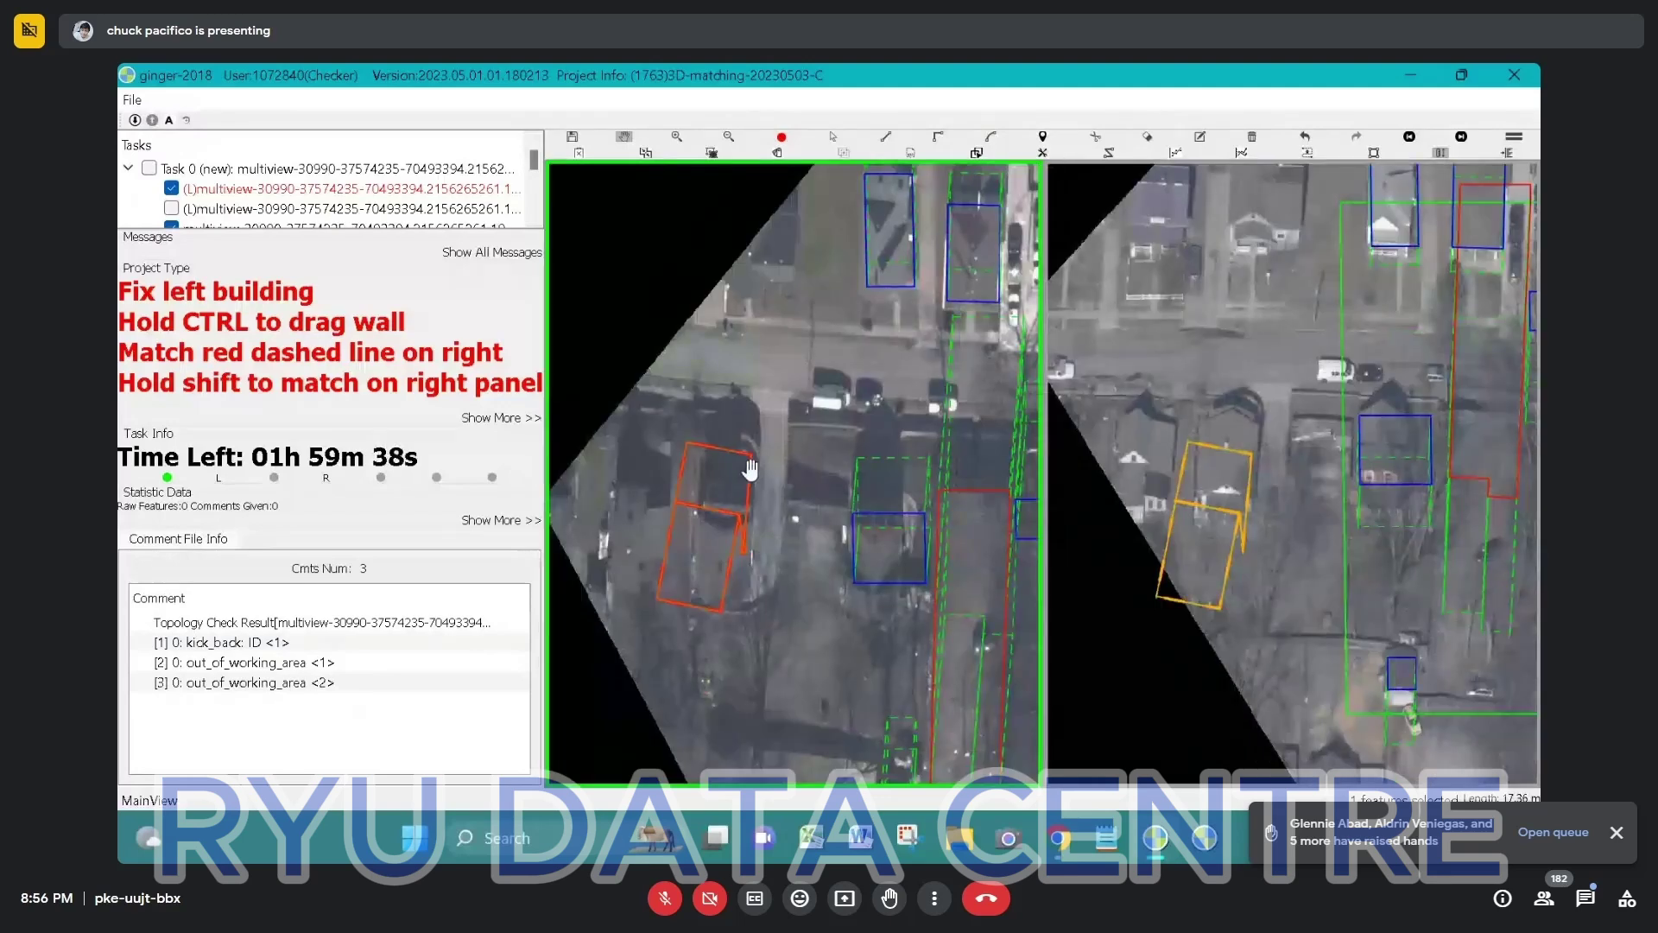
{"action": "key", "text": "s"}
{"action": "left_click_drag", "start_coordinate": [649, 445], "coordinate": [728, 469]}
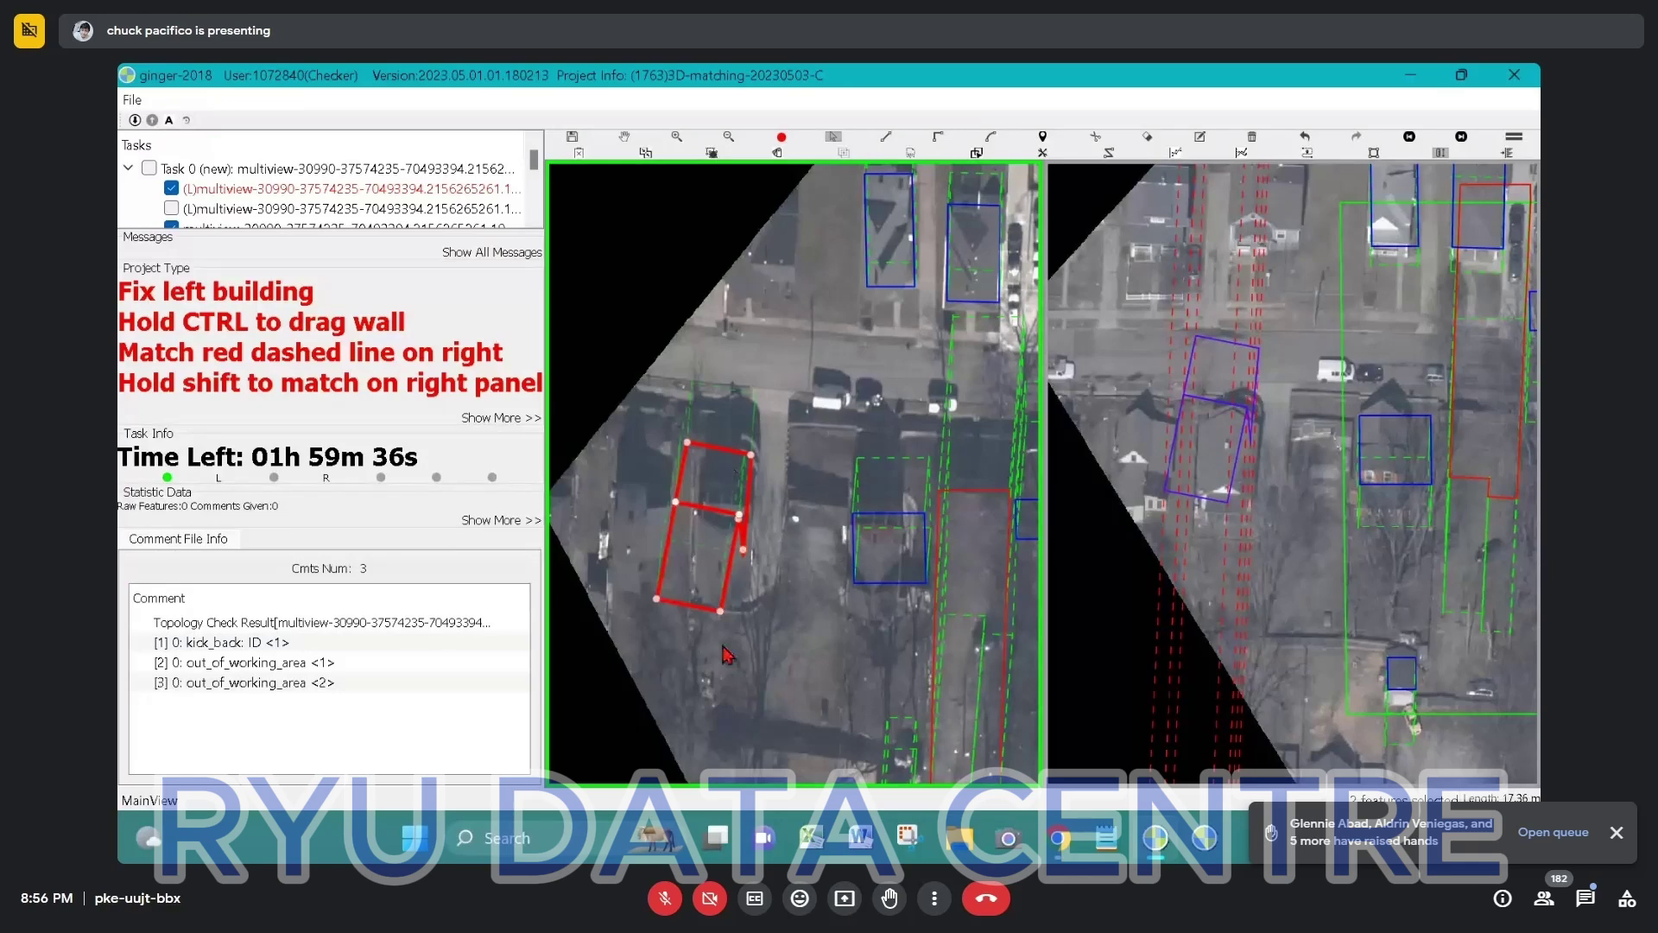
Locate the kick_back topology error at the outline's spike and examine its position in the image.
{"action": "scroll", "coordinate": [782, 615], "scroll_direction": "down", "scroll_amount": 3}
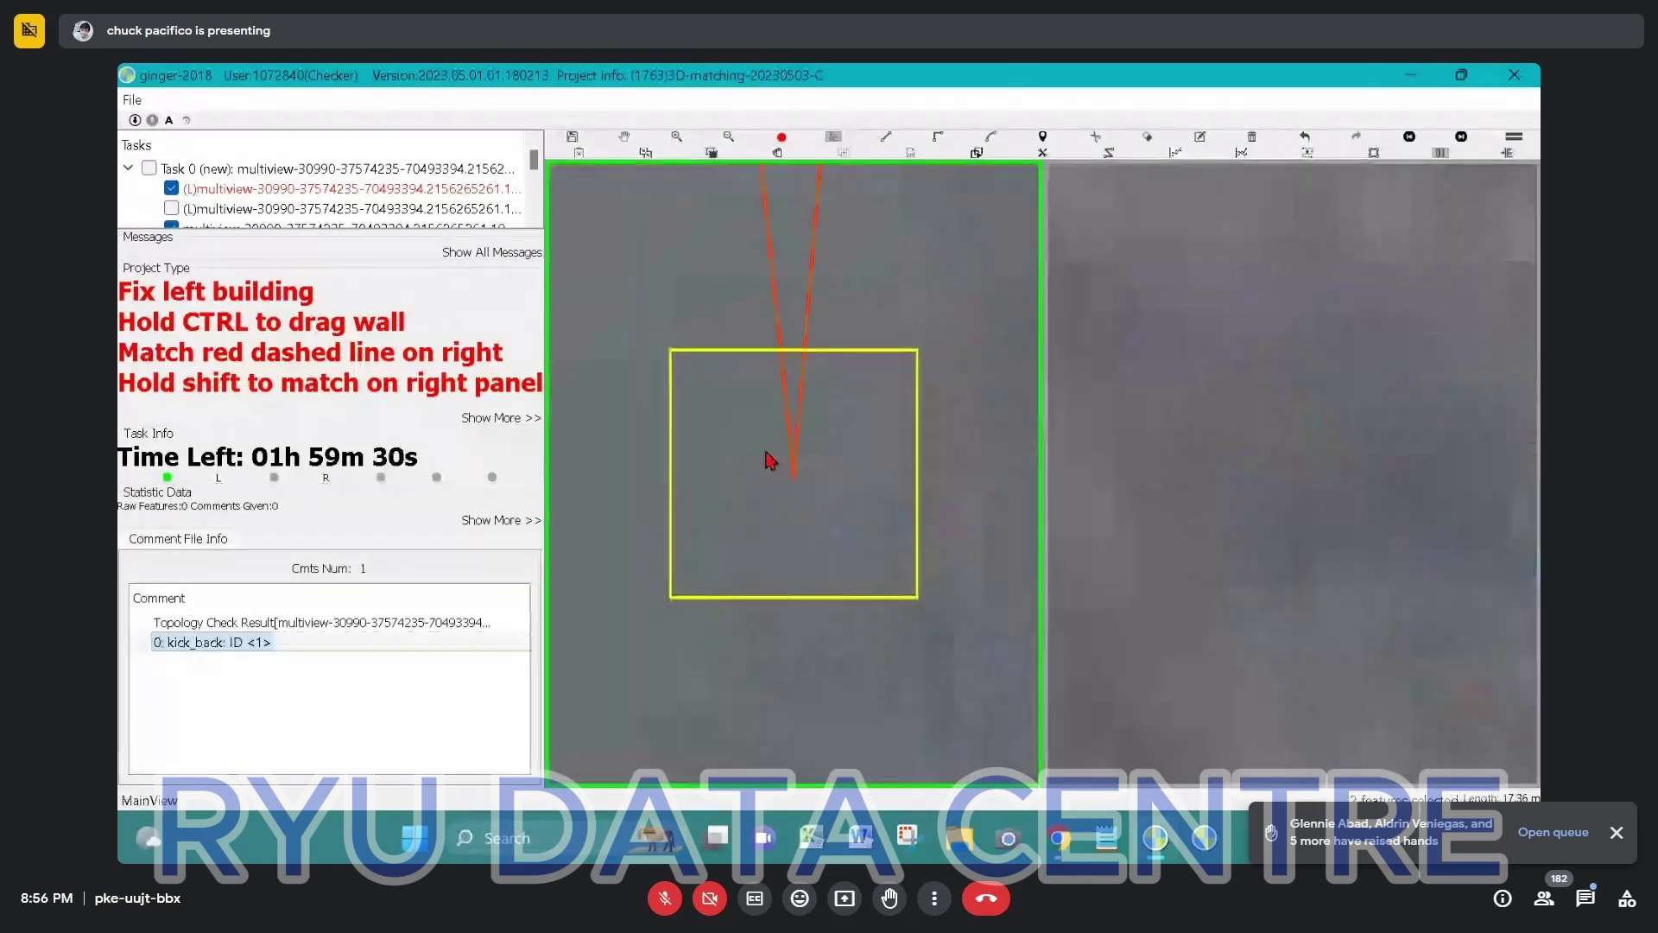
{"action": "scroll", "coordinate": [760, 497], "scroll_direction": "down", "scroll_amount": 5}
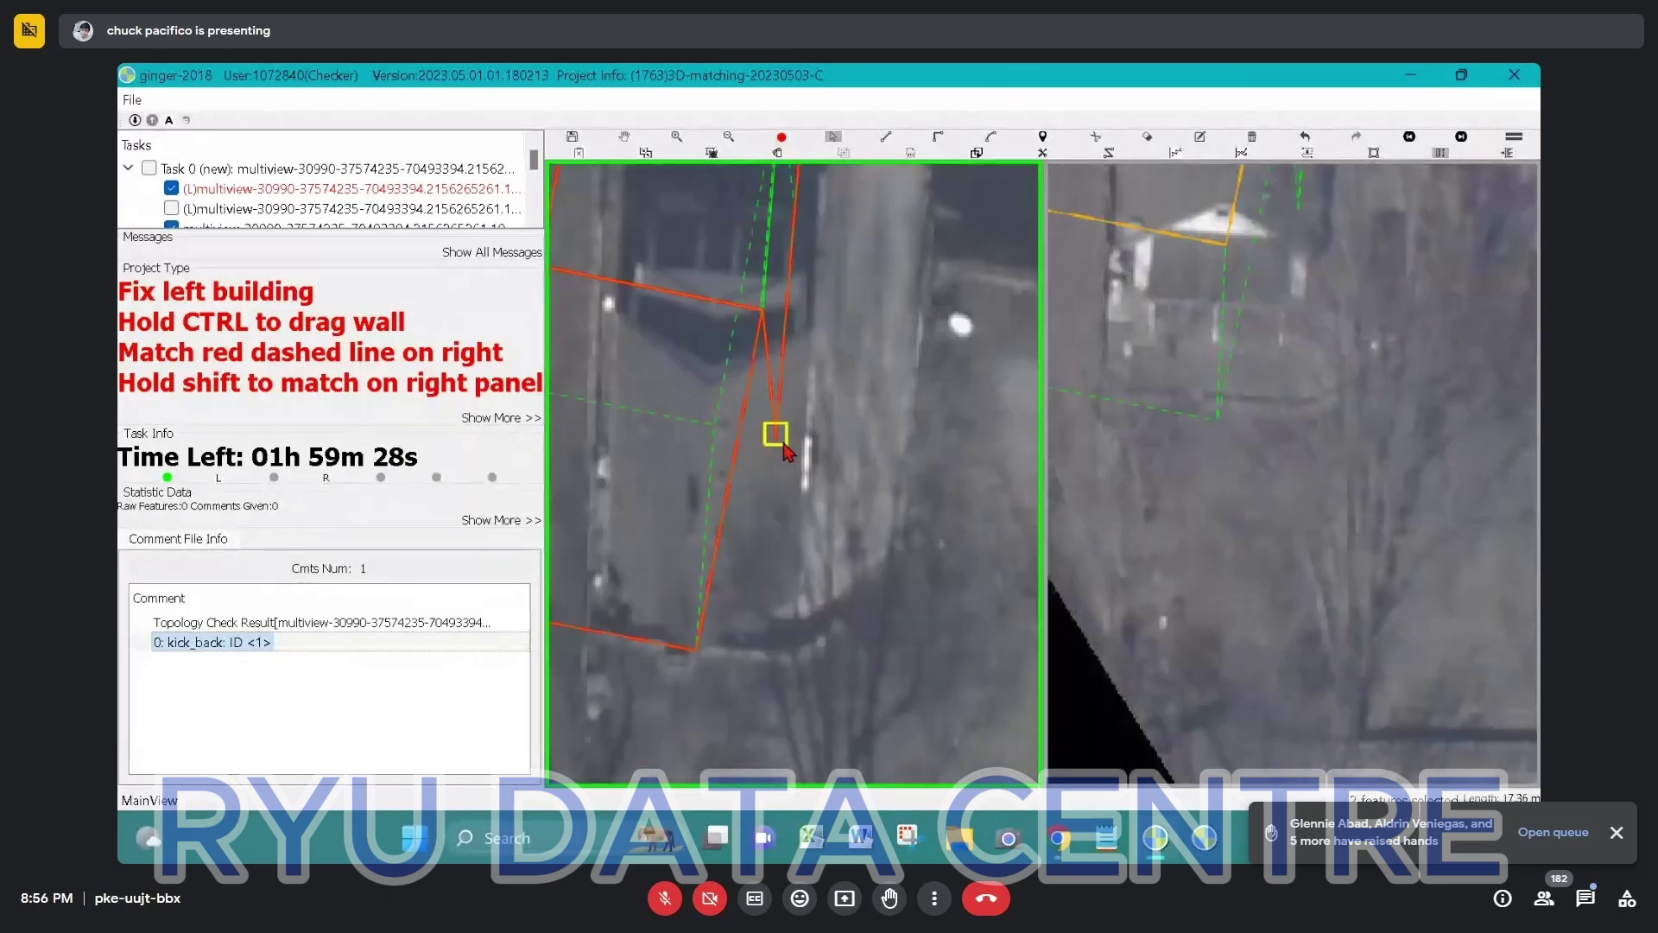
{"action": "scroll", "coordinate": [786, 449], "scroll_direction": "down", "scroll_amount": 5}
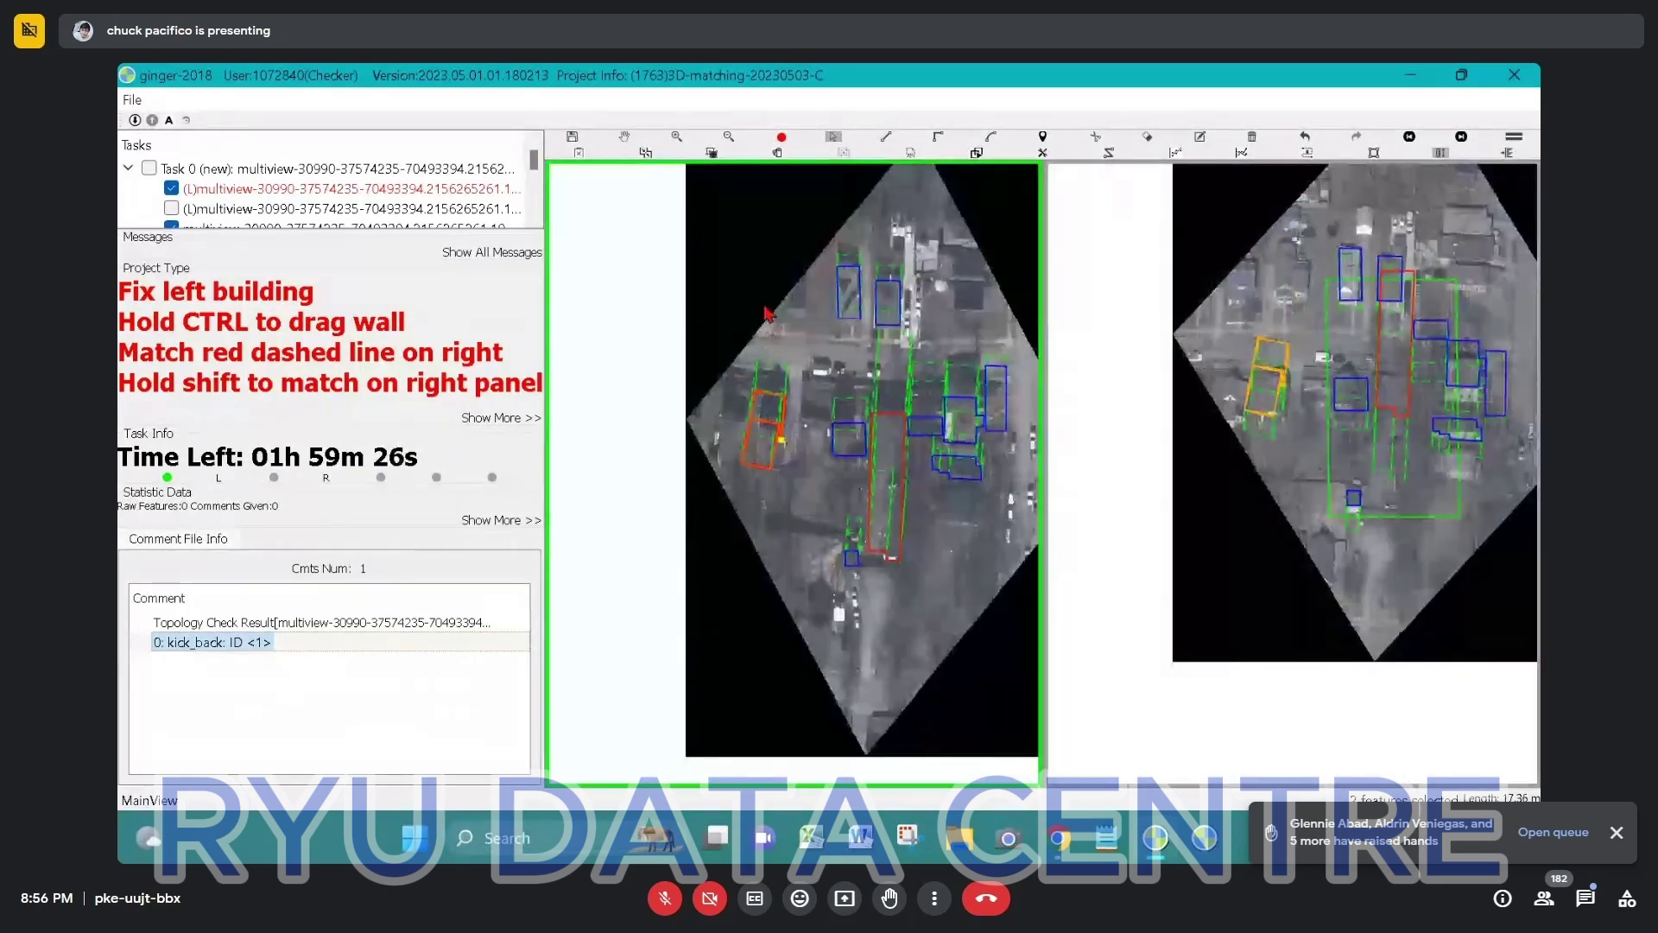
Draw two small building rectangles outside the left image, one above its upper-left corner and one below it.
{"action": "left_click", "coordinate": [734, 256]}
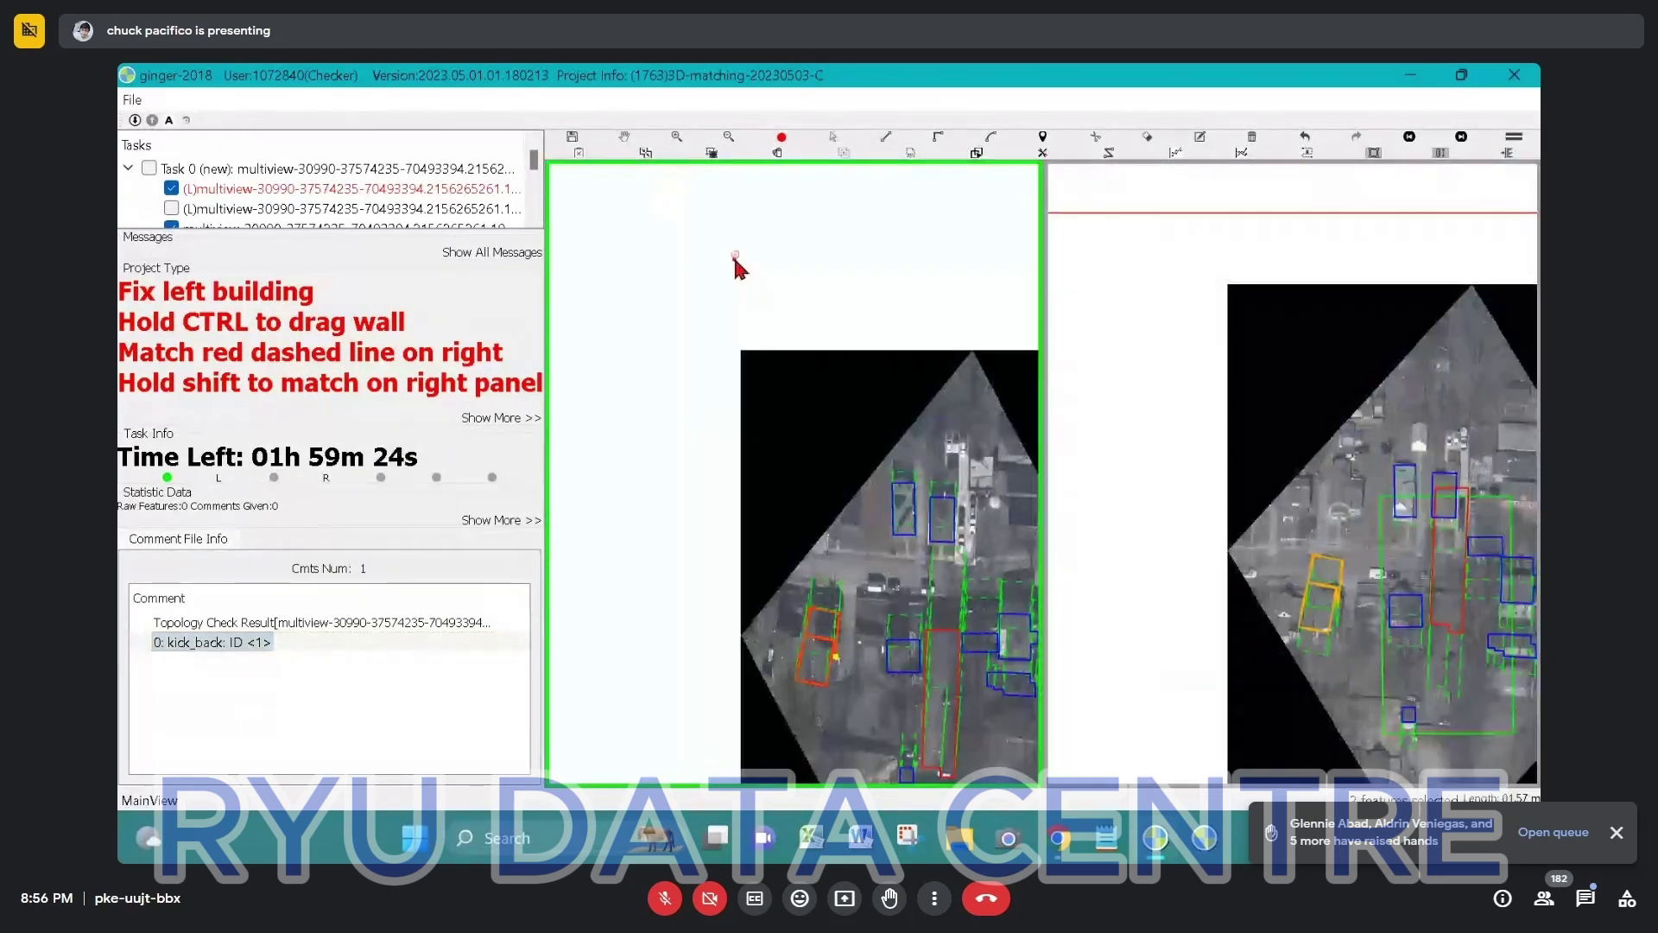
{"action": "left_click_drag", "start_coordinate": [737, 264], "coordinate": [751, 285]}
{"action": "left_click", "coordinate": [750, 281]}
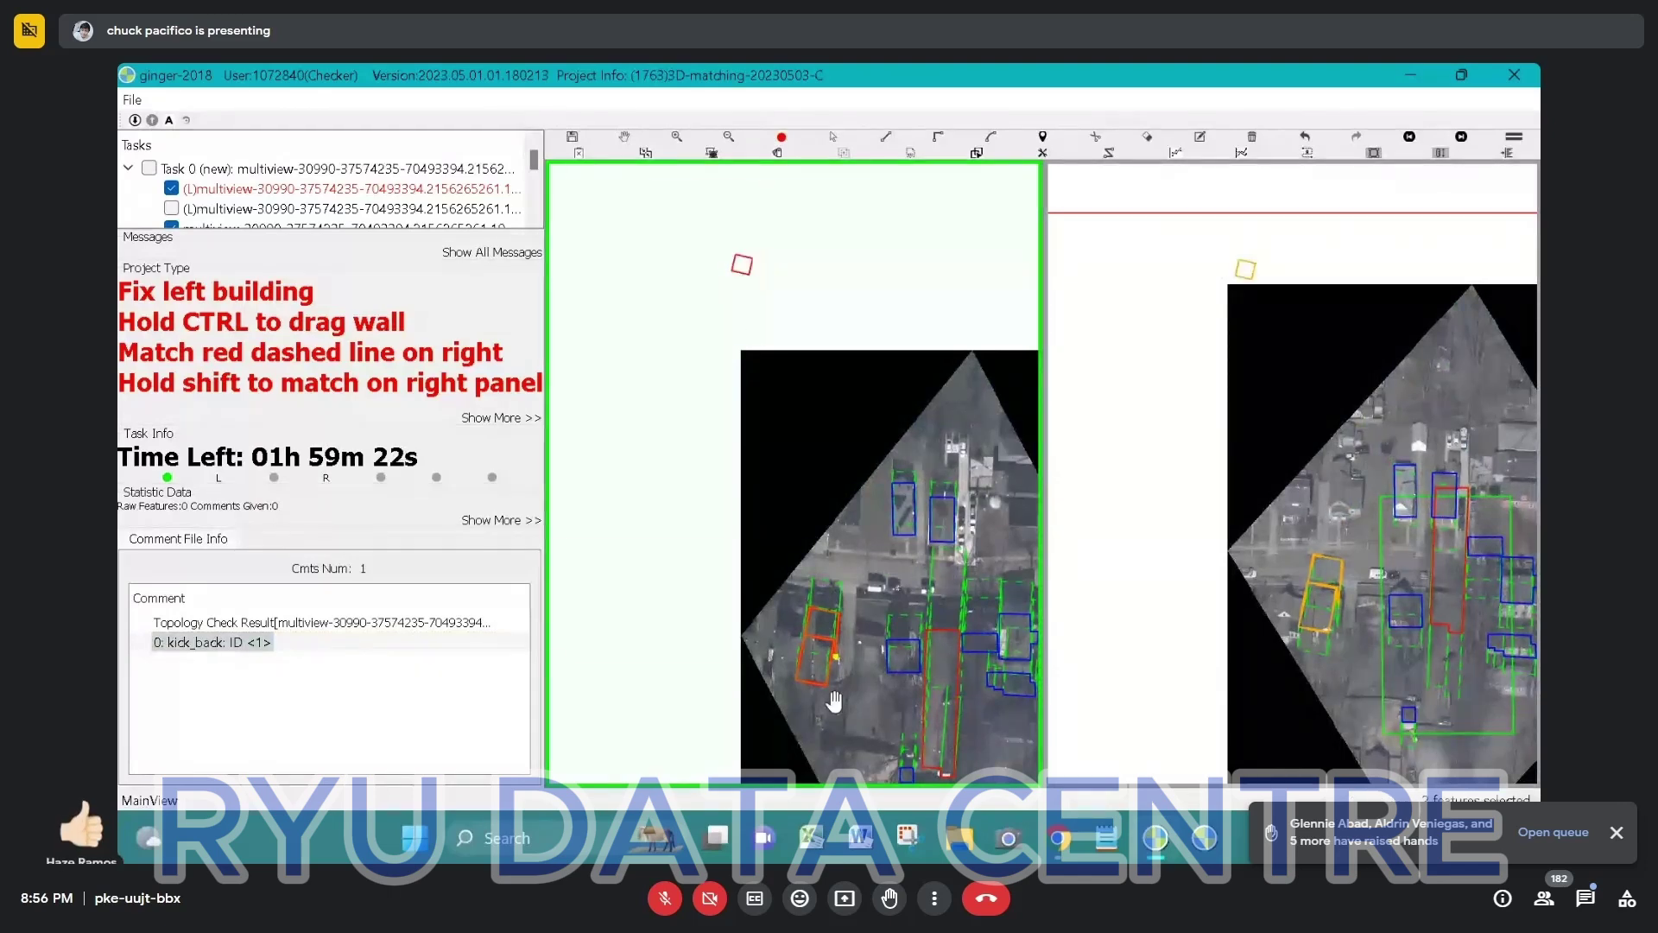
{"action": "left_click_drag", "start_coordinate": [881, 760], "coordinate": [721, 337]}
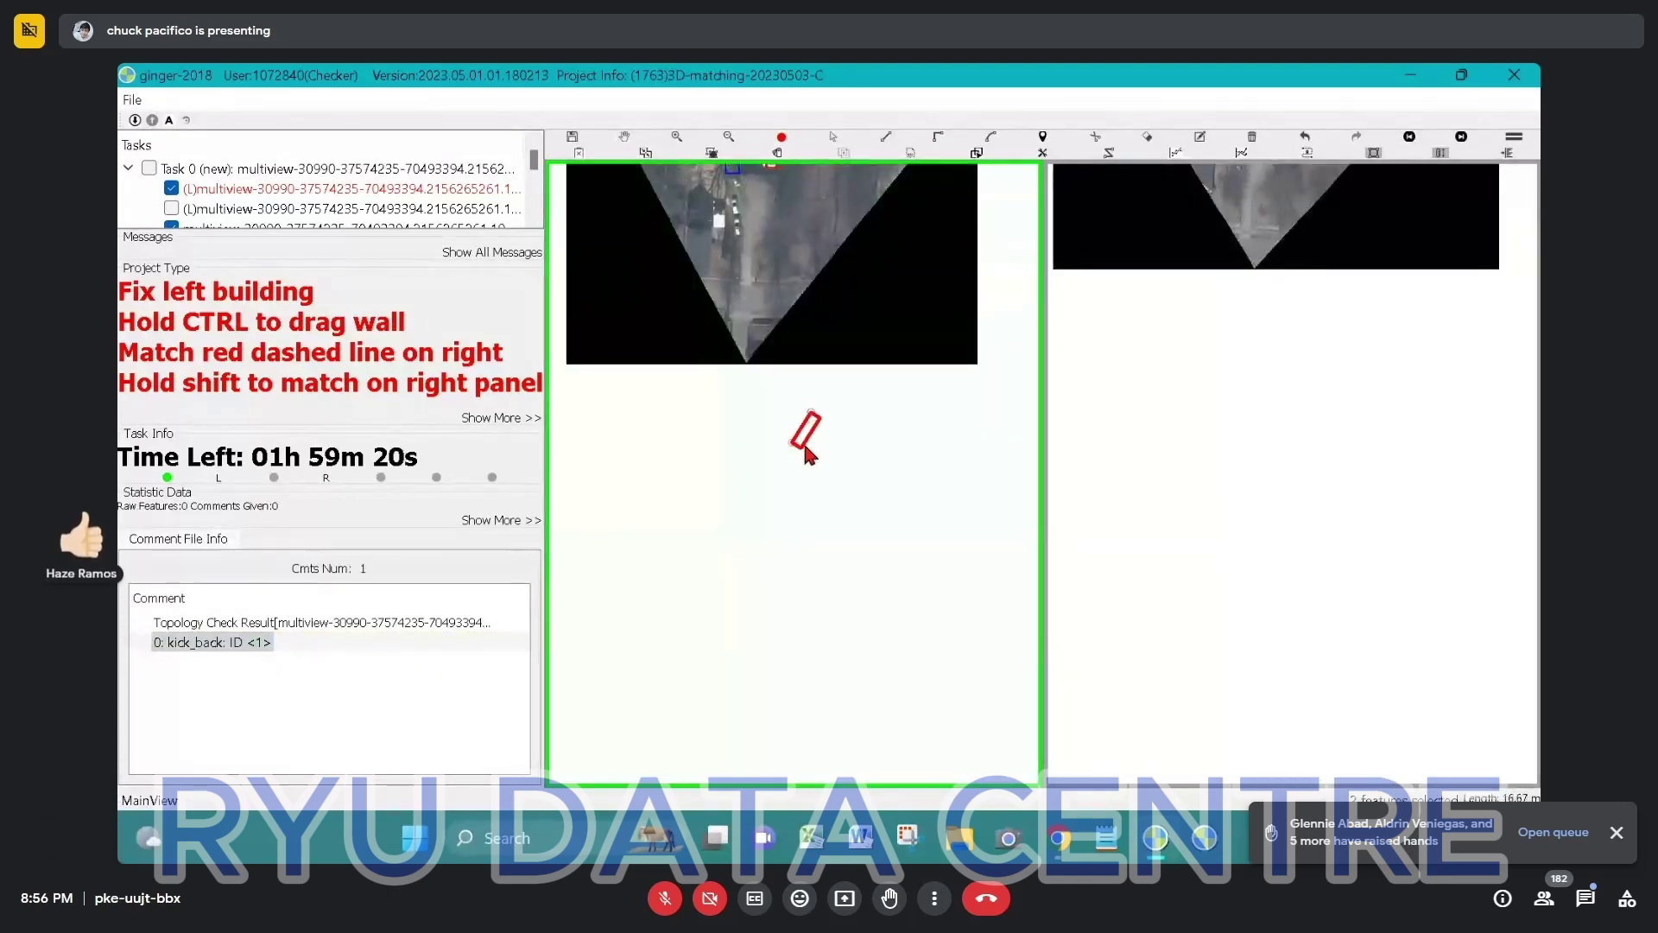
{"action": "left_click_drag", "start_coordinate": [715, 266], "coordinate": [894, 563]}
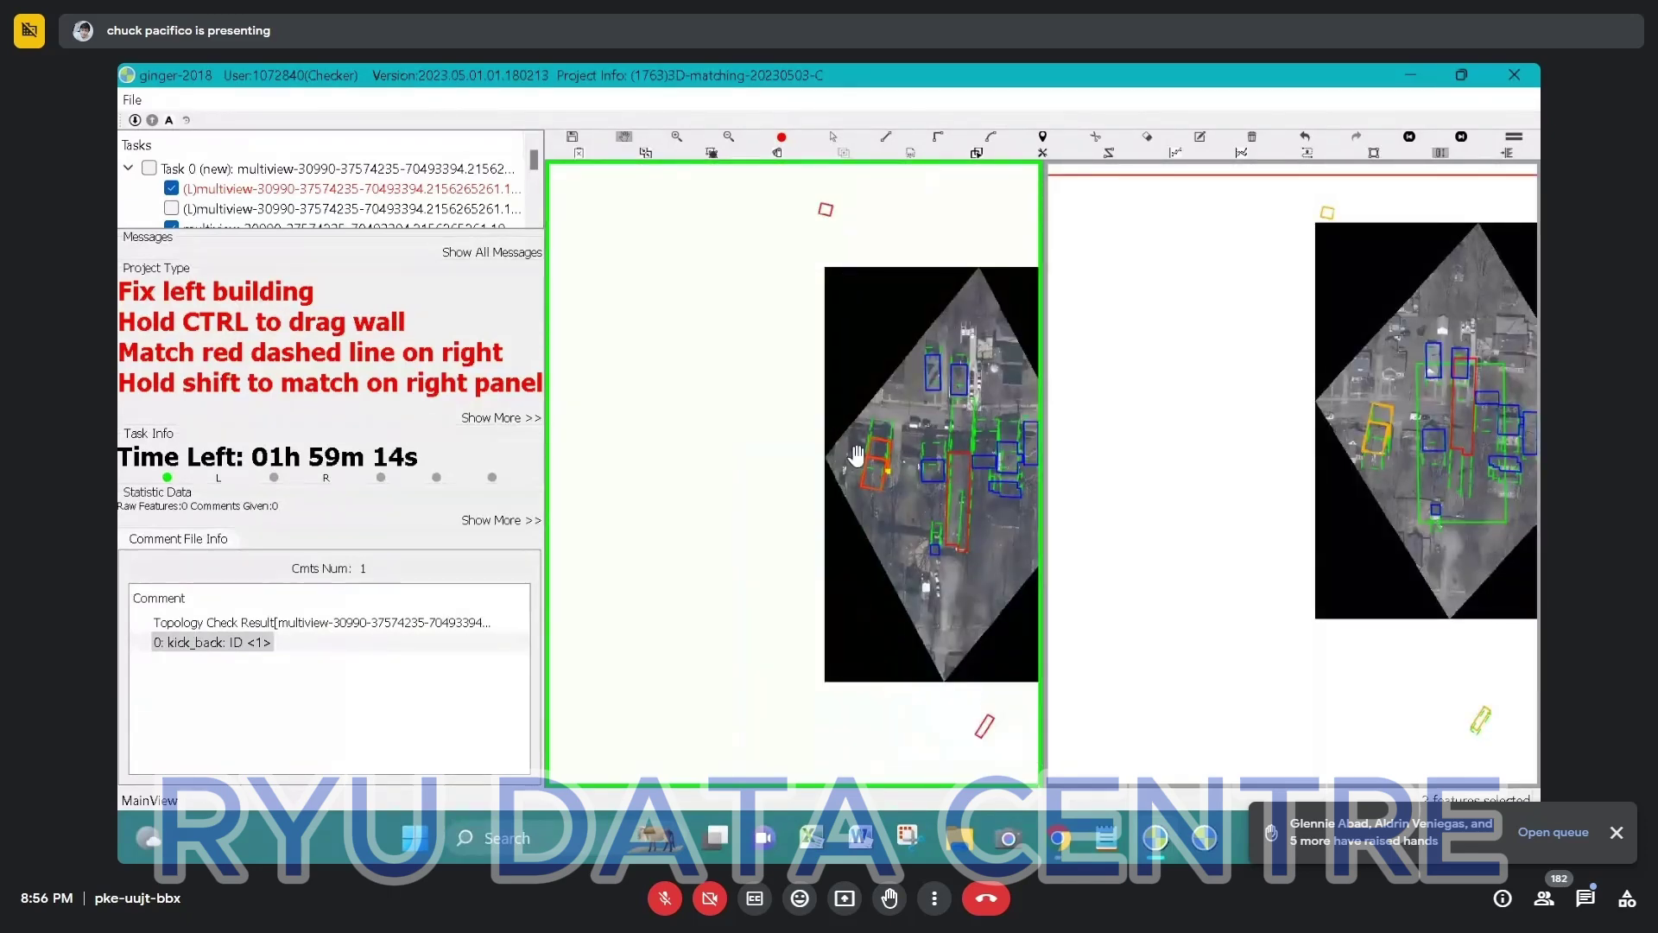
Select the two adjoining house outlines near the left image's left edge and delete them.
{"action": "left_click_drag", "start_coordinate": [921, 484], "coordinate": [858, 474]}
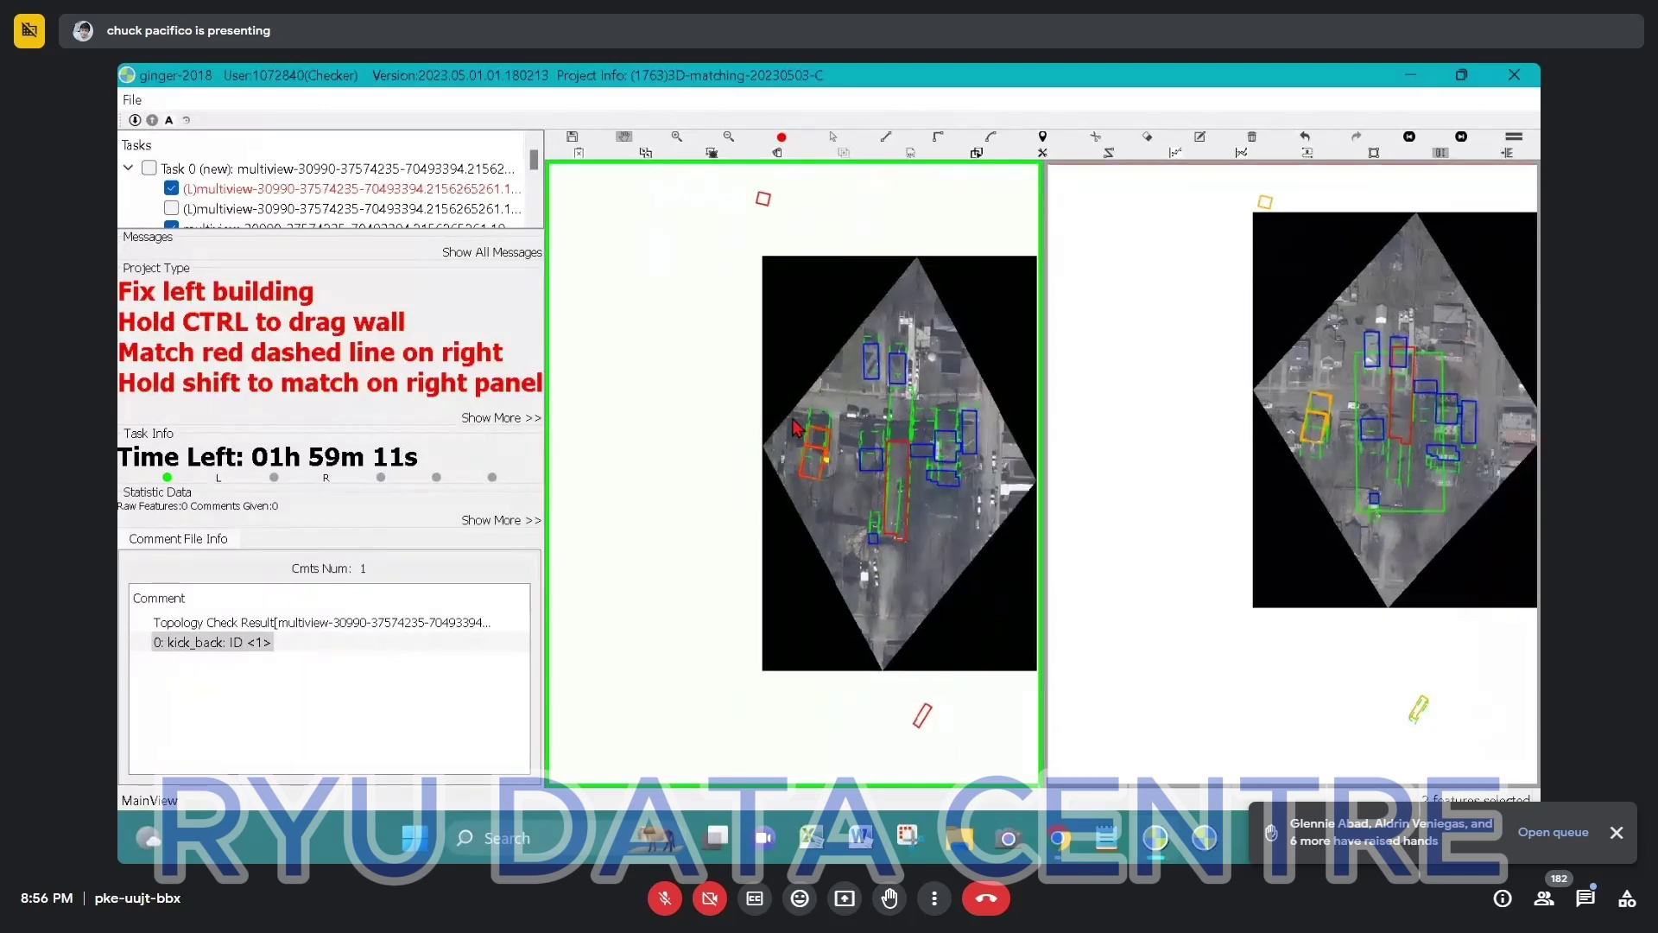
{"action": "left_click_drag", "start_coordinate": [792, 418], "coordinate": [835, 484]}
{"action": "key", "text": "Delete"}
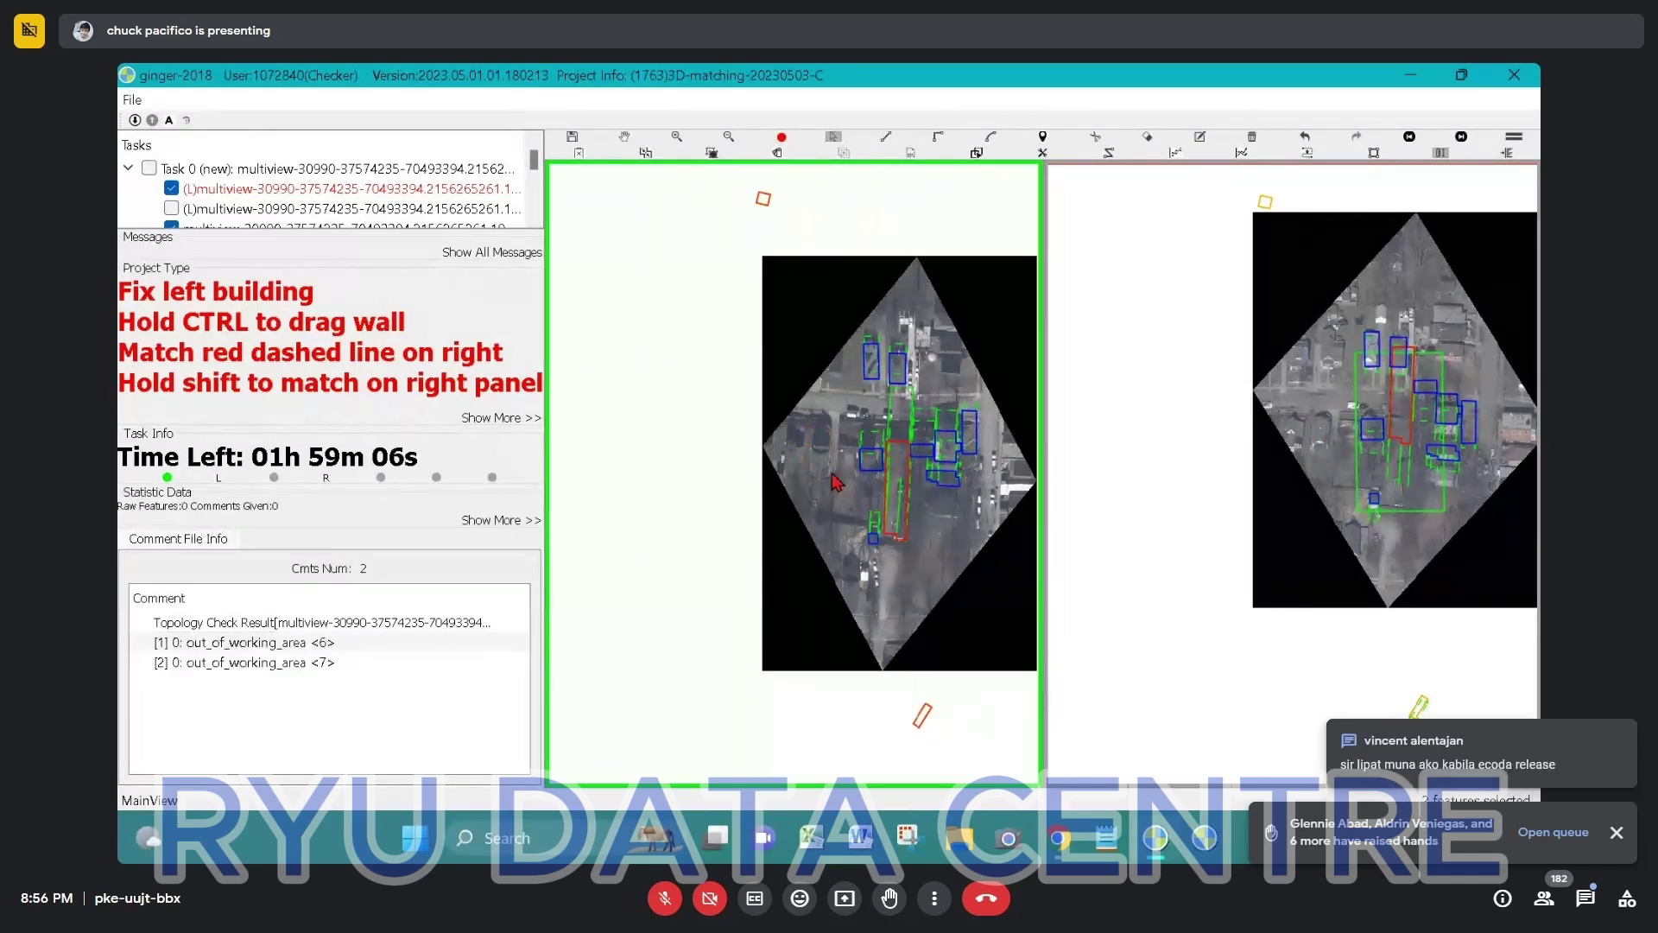
{"action": "scroll", "coordinate": [836, 481], "scroll_direction": "up", "scroll_amount": 2}
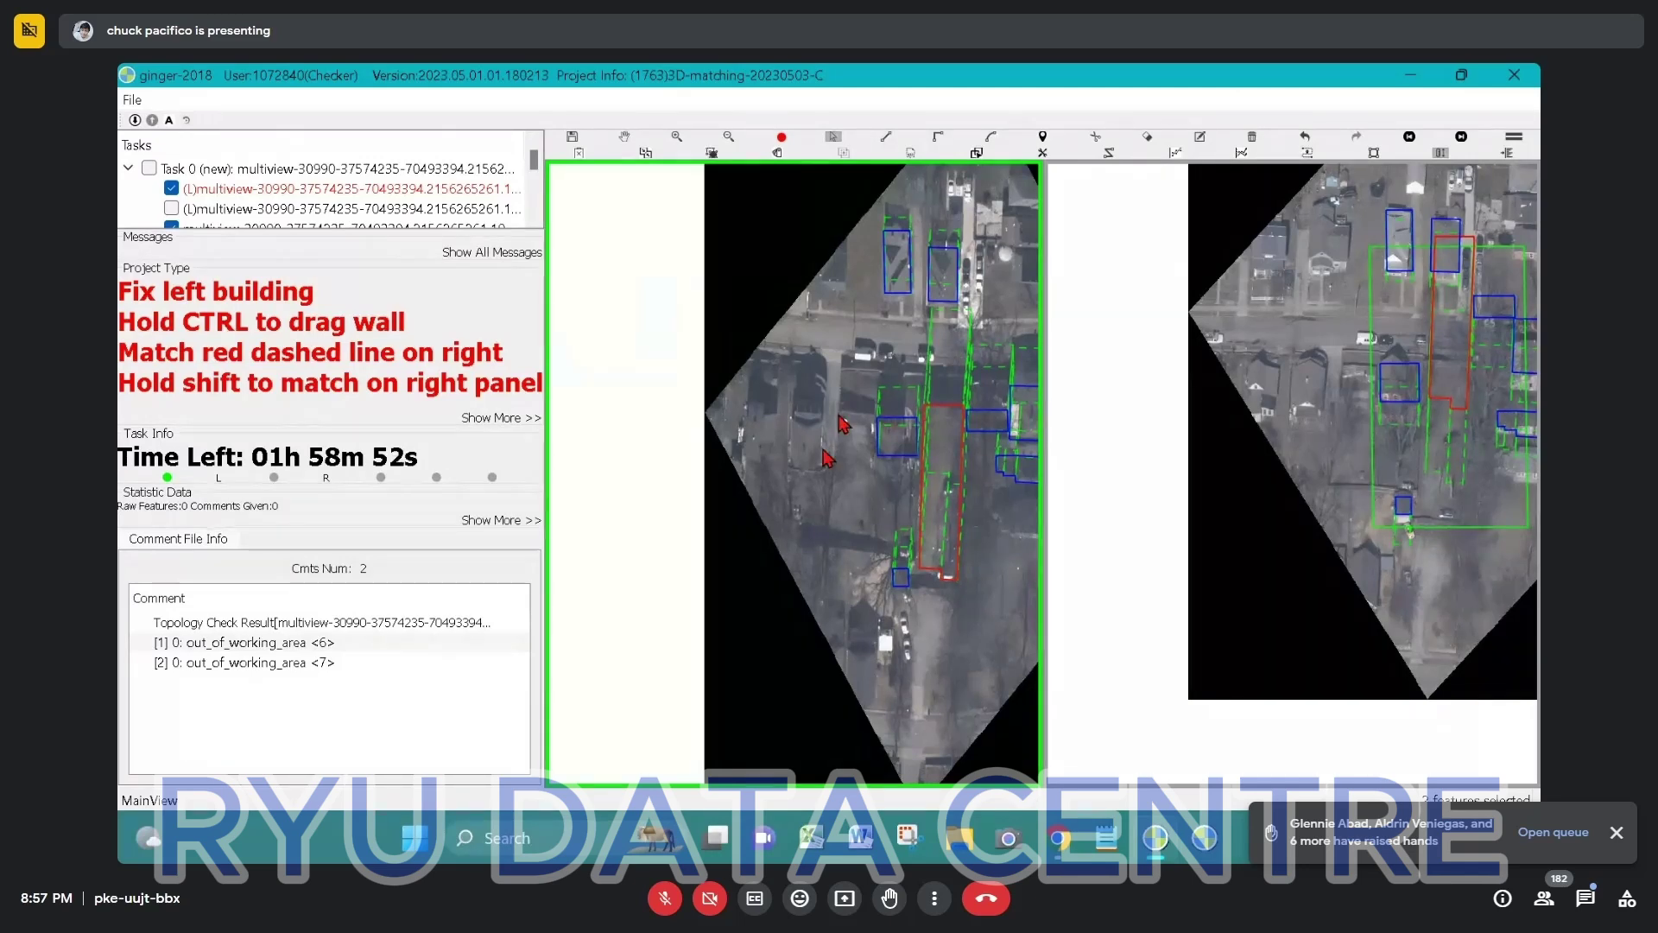
Undo the deletion of the two house outlines.
{"action": "key", "text": "ctrl+z"}
{"action": "key", "text": "space"}
{"action": "left_click_drag", "start_coordinate": [1001, 457], "coordinate": [821, 473]}
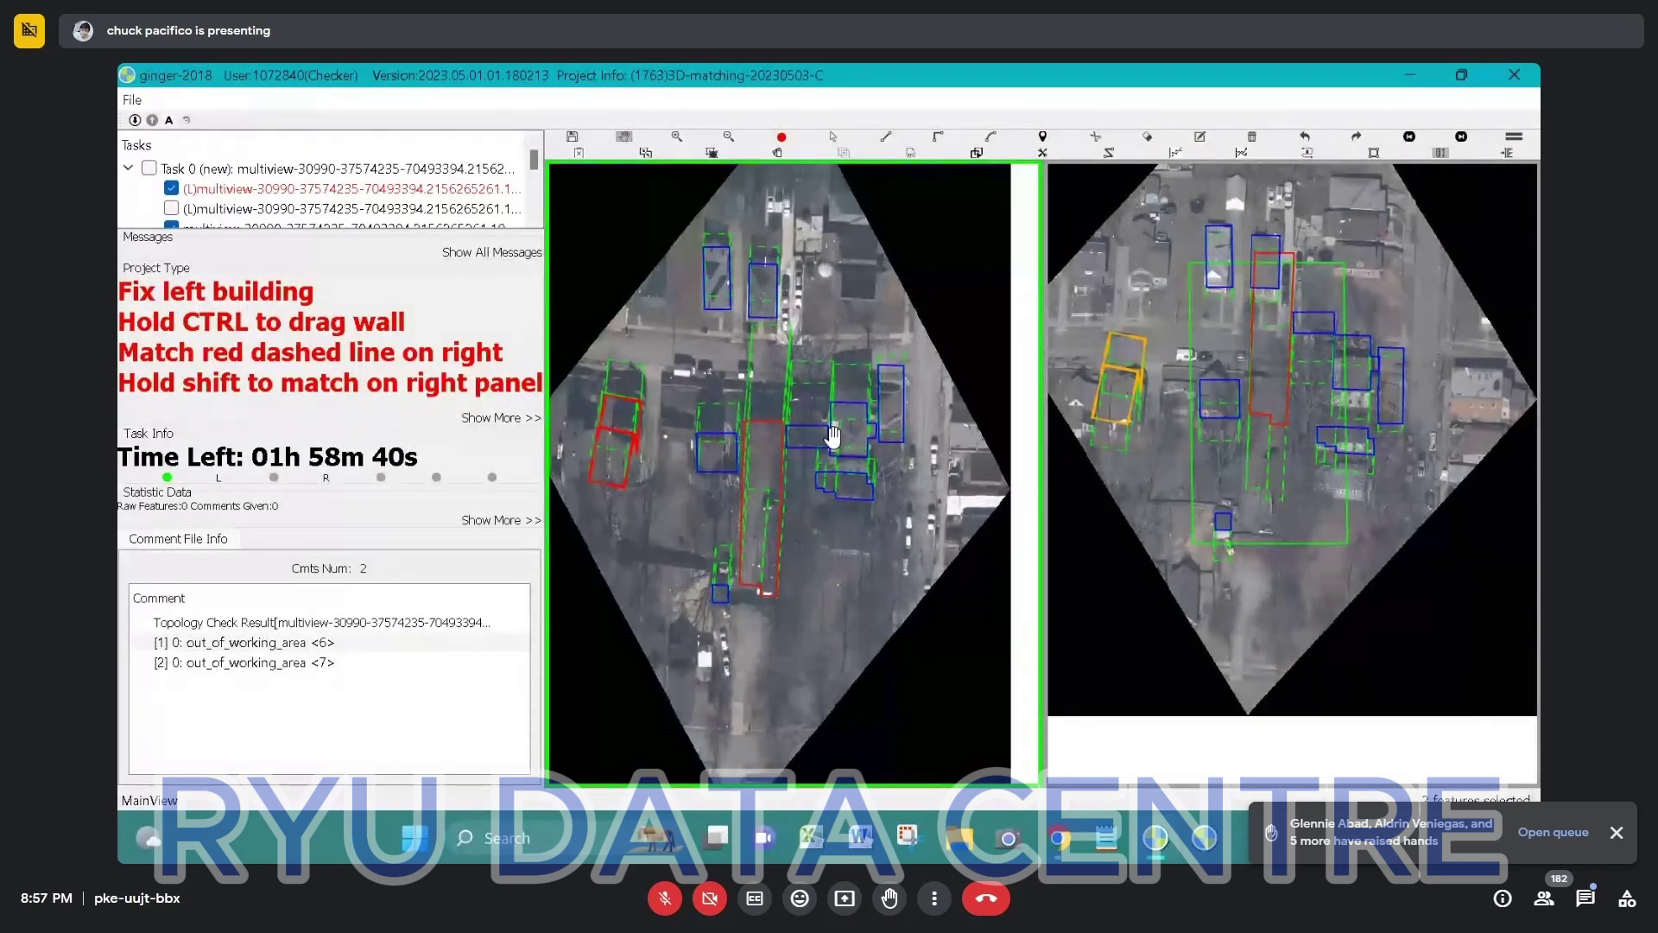
Remove the restored house outlines and box-select the stray rectangle below the left image.
{"action": "scroll", "coordinate": [833, 434], "scroll_direction": "down", "scroll_amount": 2}
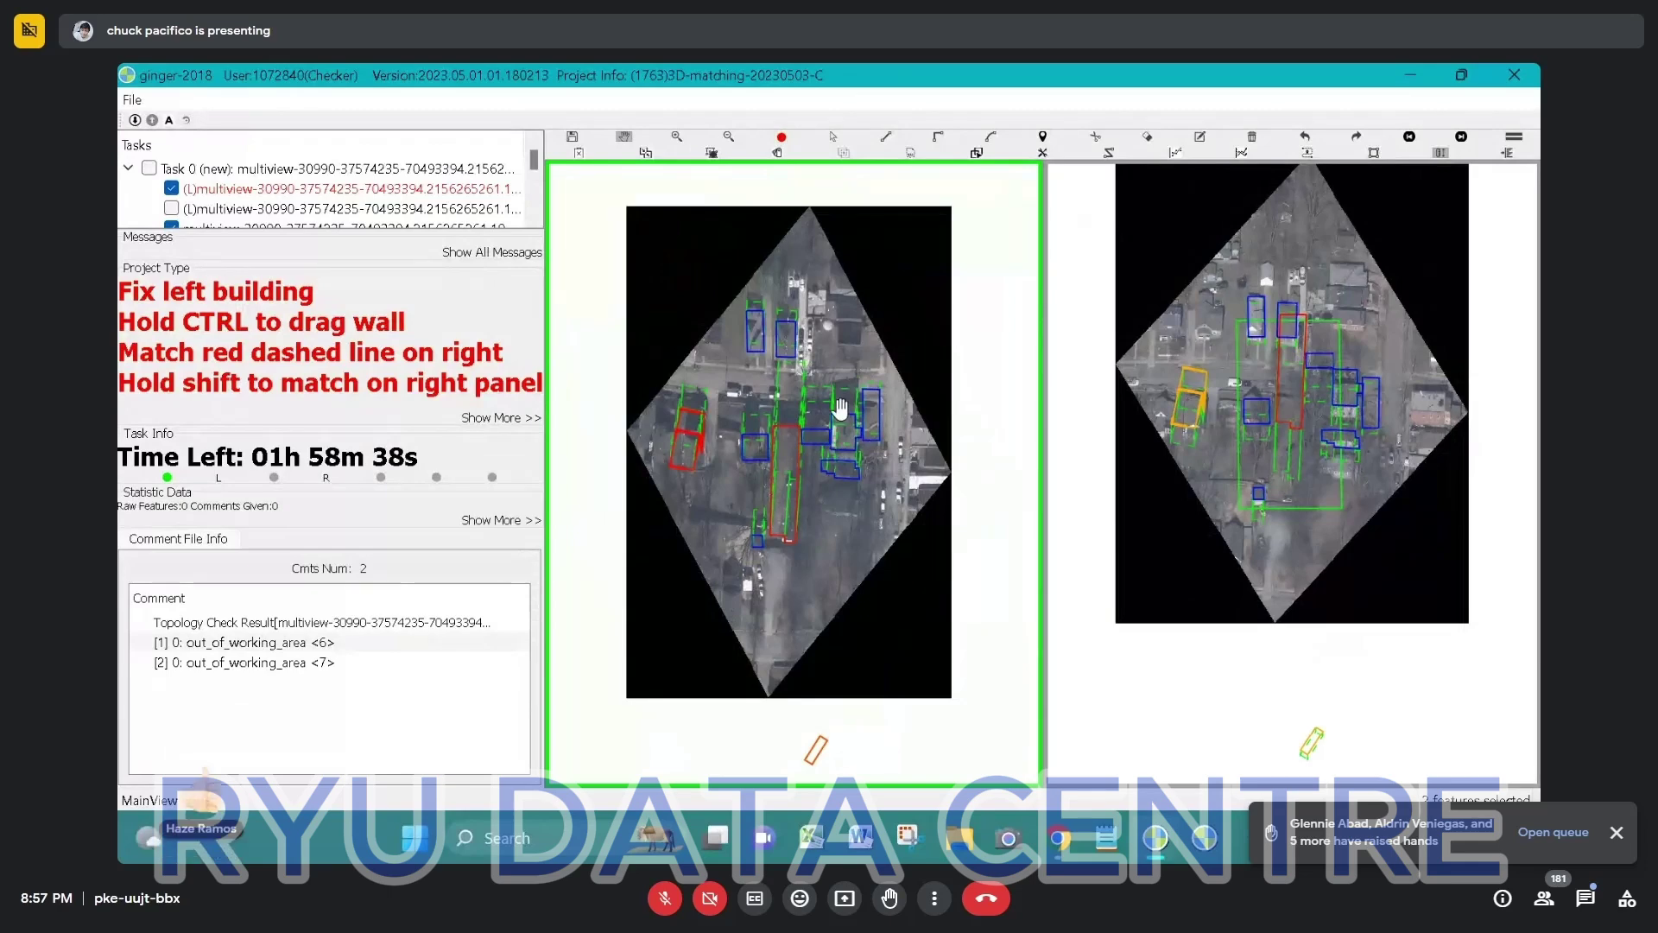
{"action": "scroll", "coordinate": [822, 438], "scroll_direction": "down", "scroll_amount": 3}
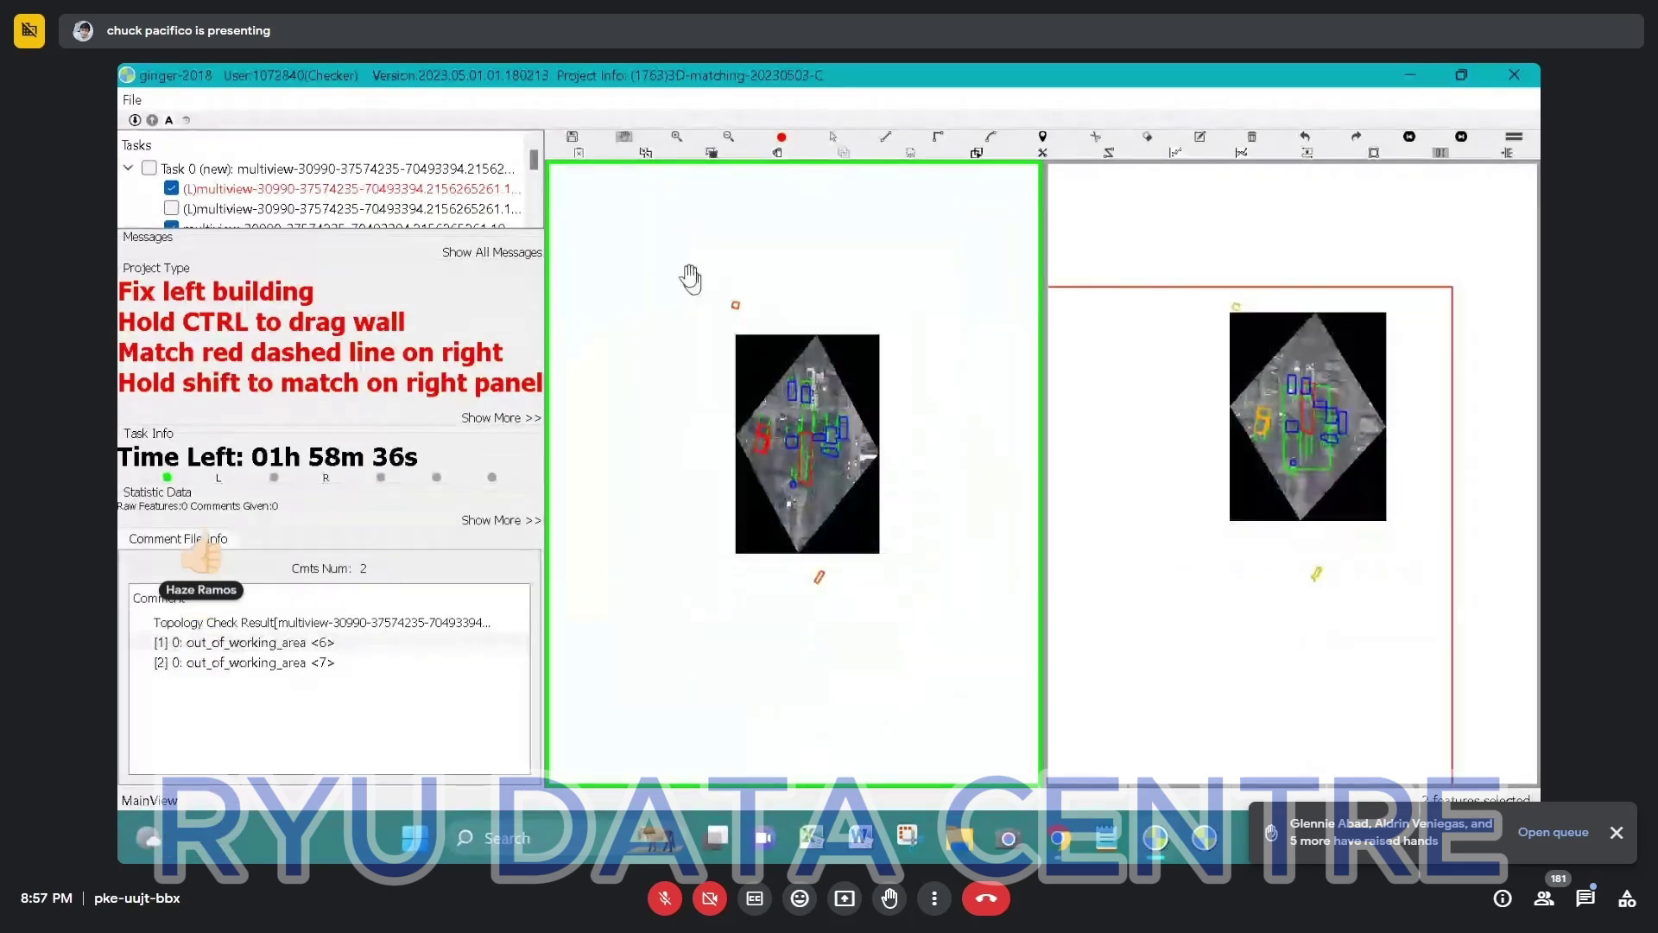
{"action": "left_click_drag", "start_coordinate": [687, 273], "coordinate": [757, 474]}
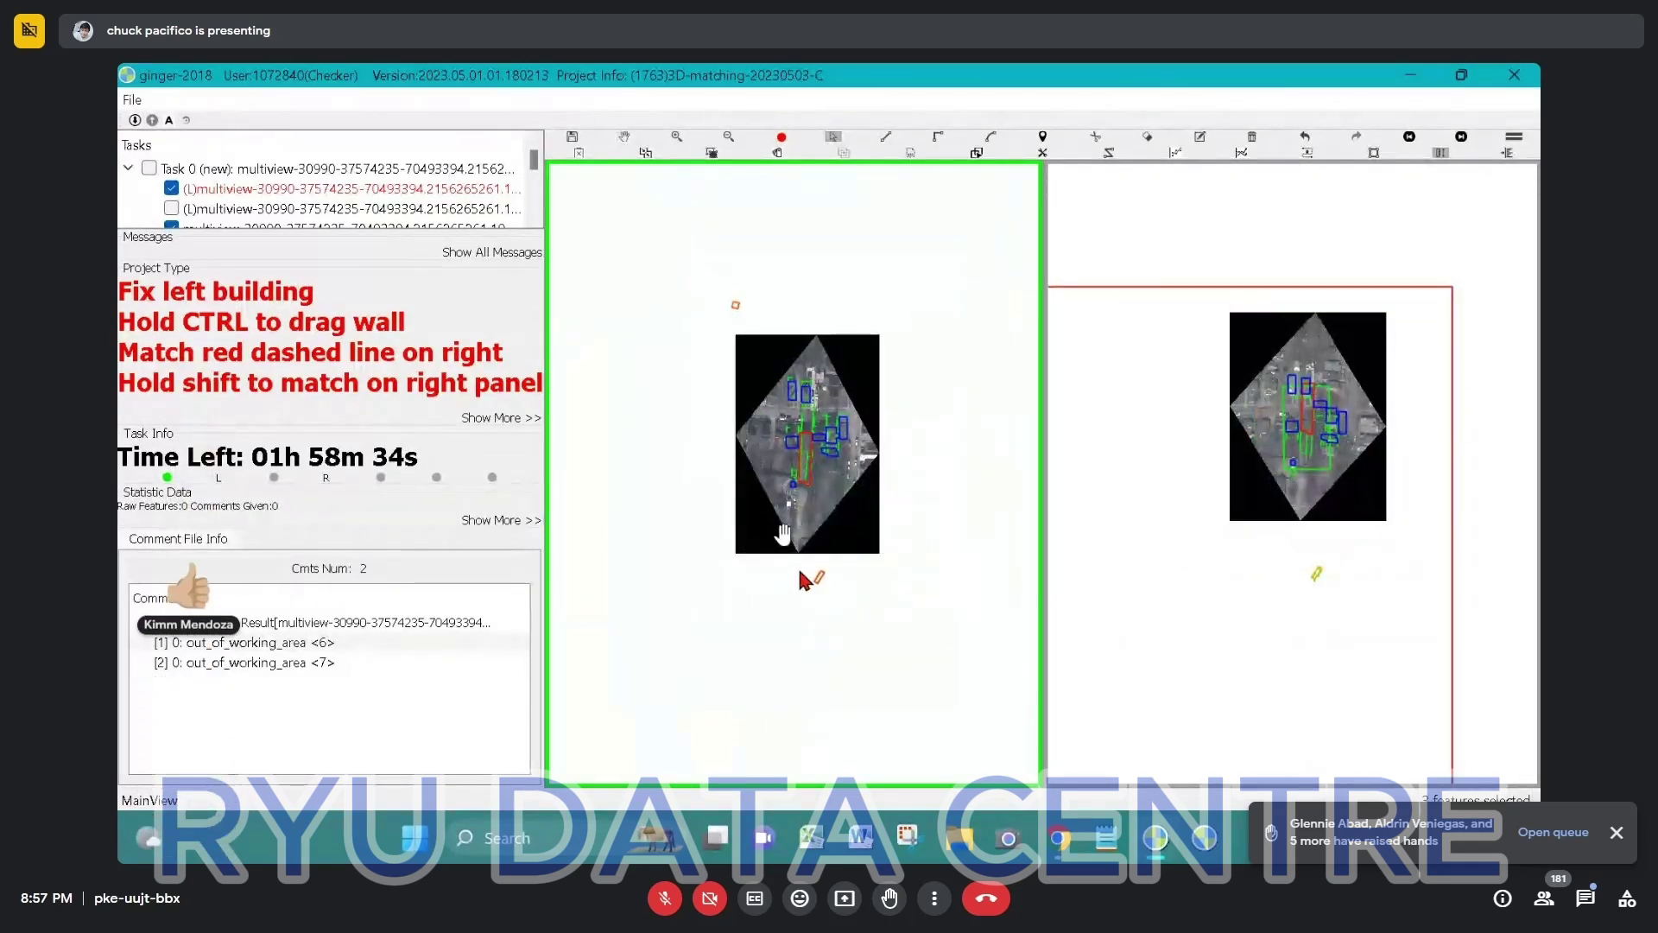
{"action": "left_click_drag", "start_coordinate": [782, 534], "coordinate": [957, 658]}
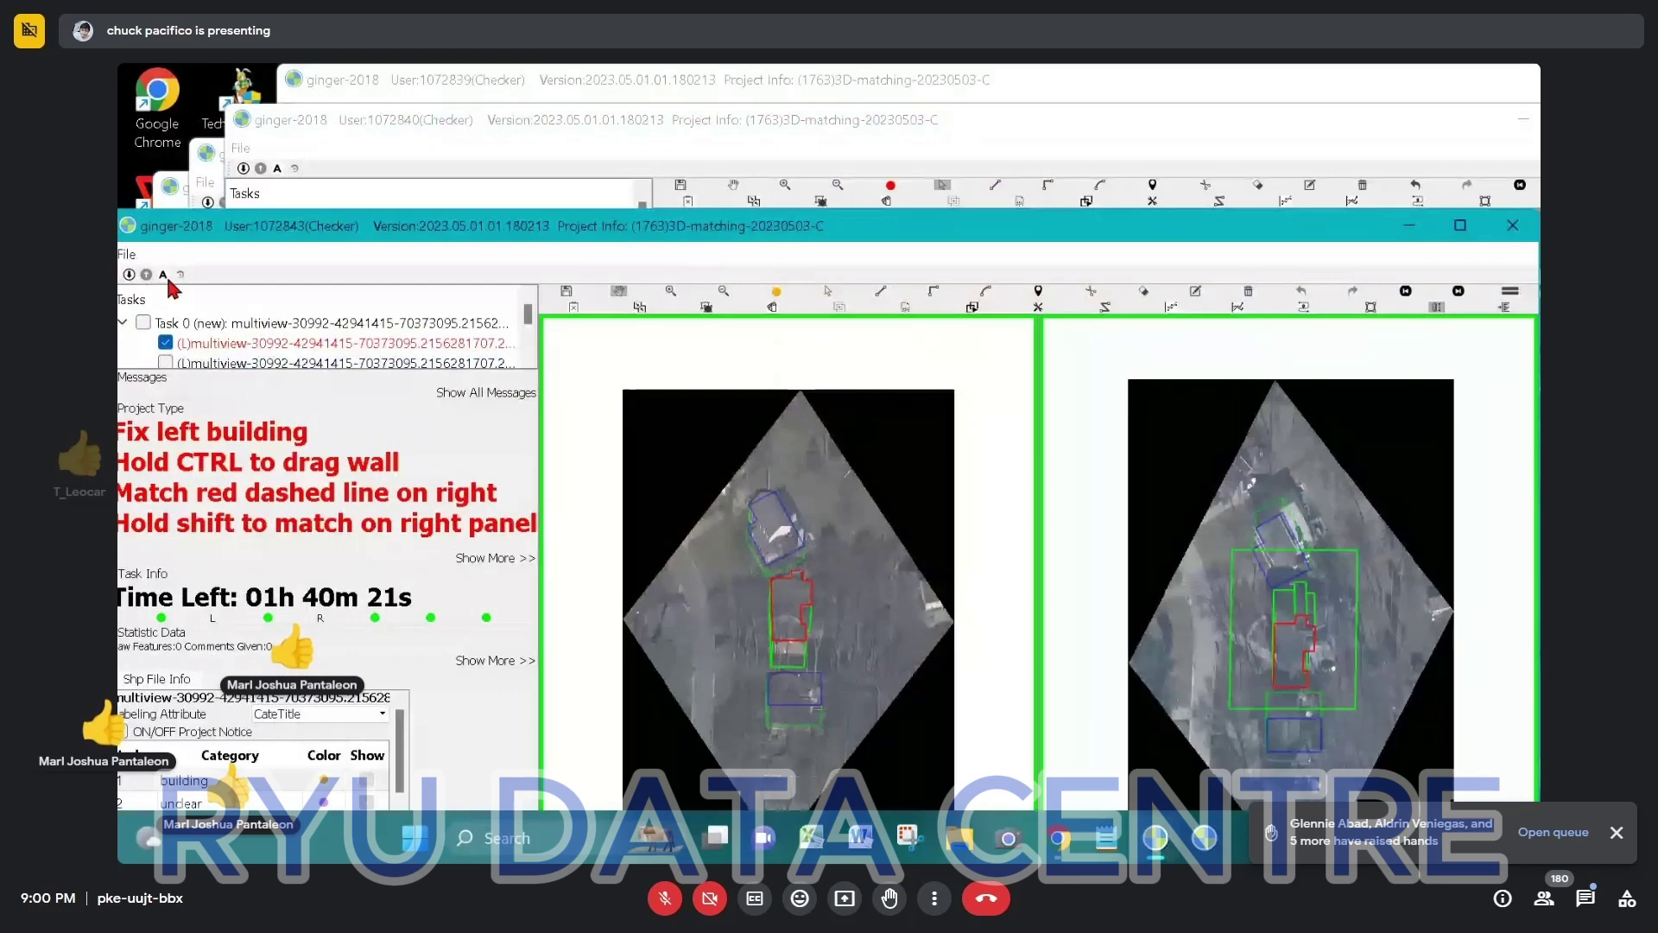
Toggle the mode indicator from A to M in each of the open ginger-2018 task windows.
{"action": "left_click", "coordinate": [168, 276]}
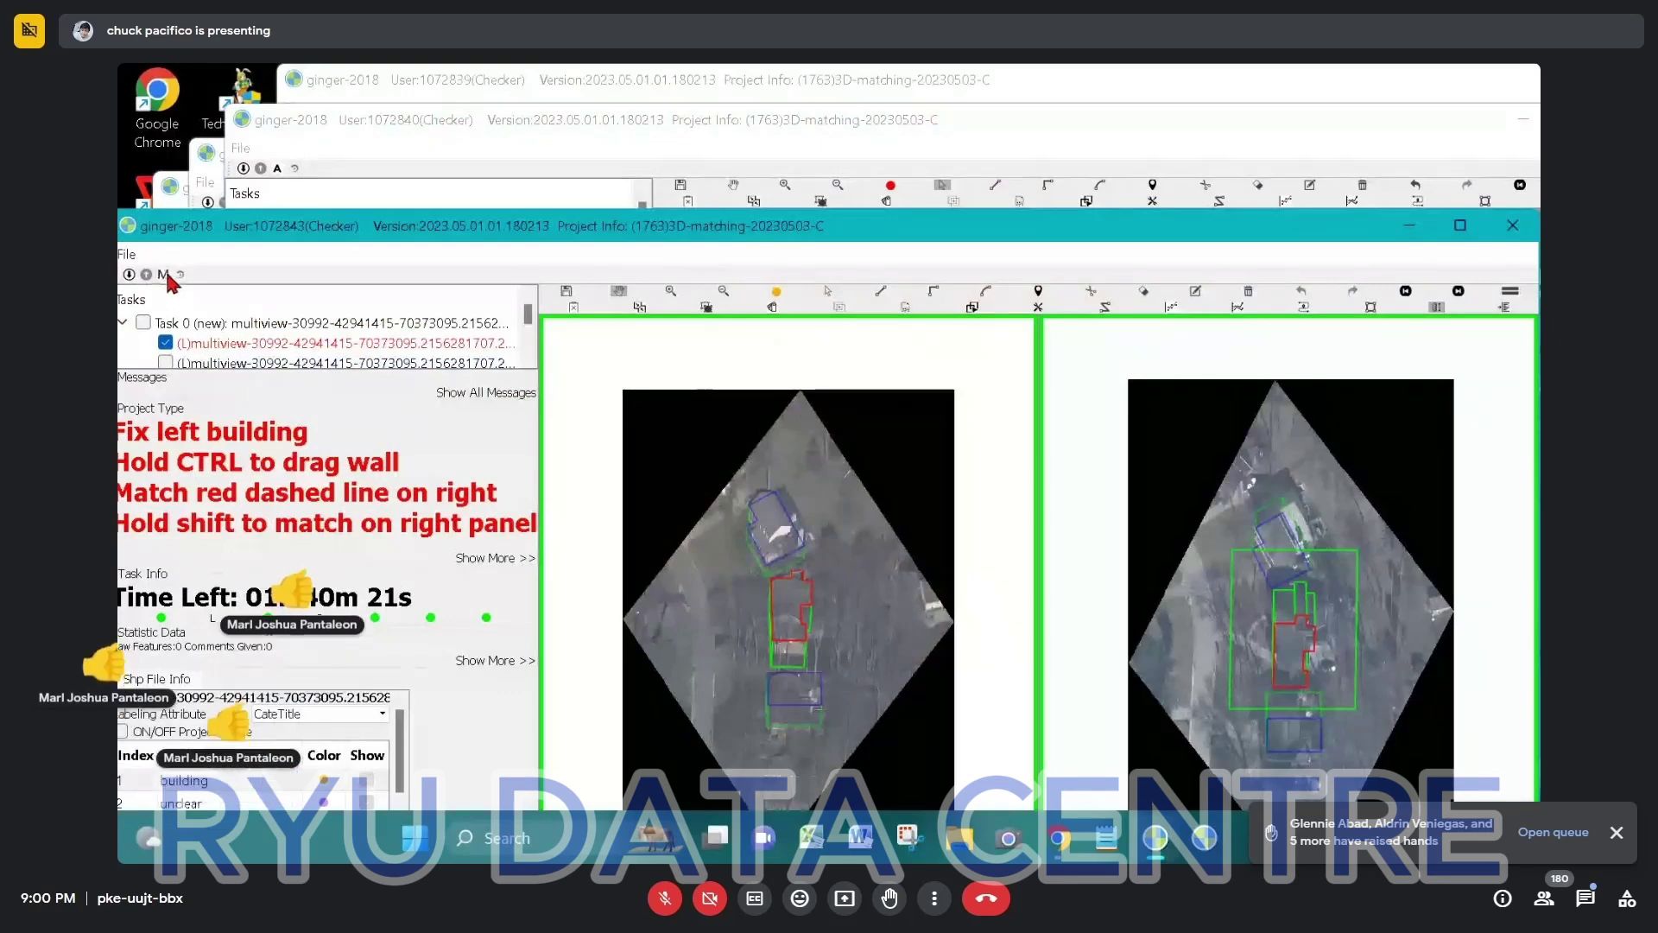
{"action": "left_click", "coordinate": [170, 185]}
{"action": "left_click", "coordinate": [324, 265]}
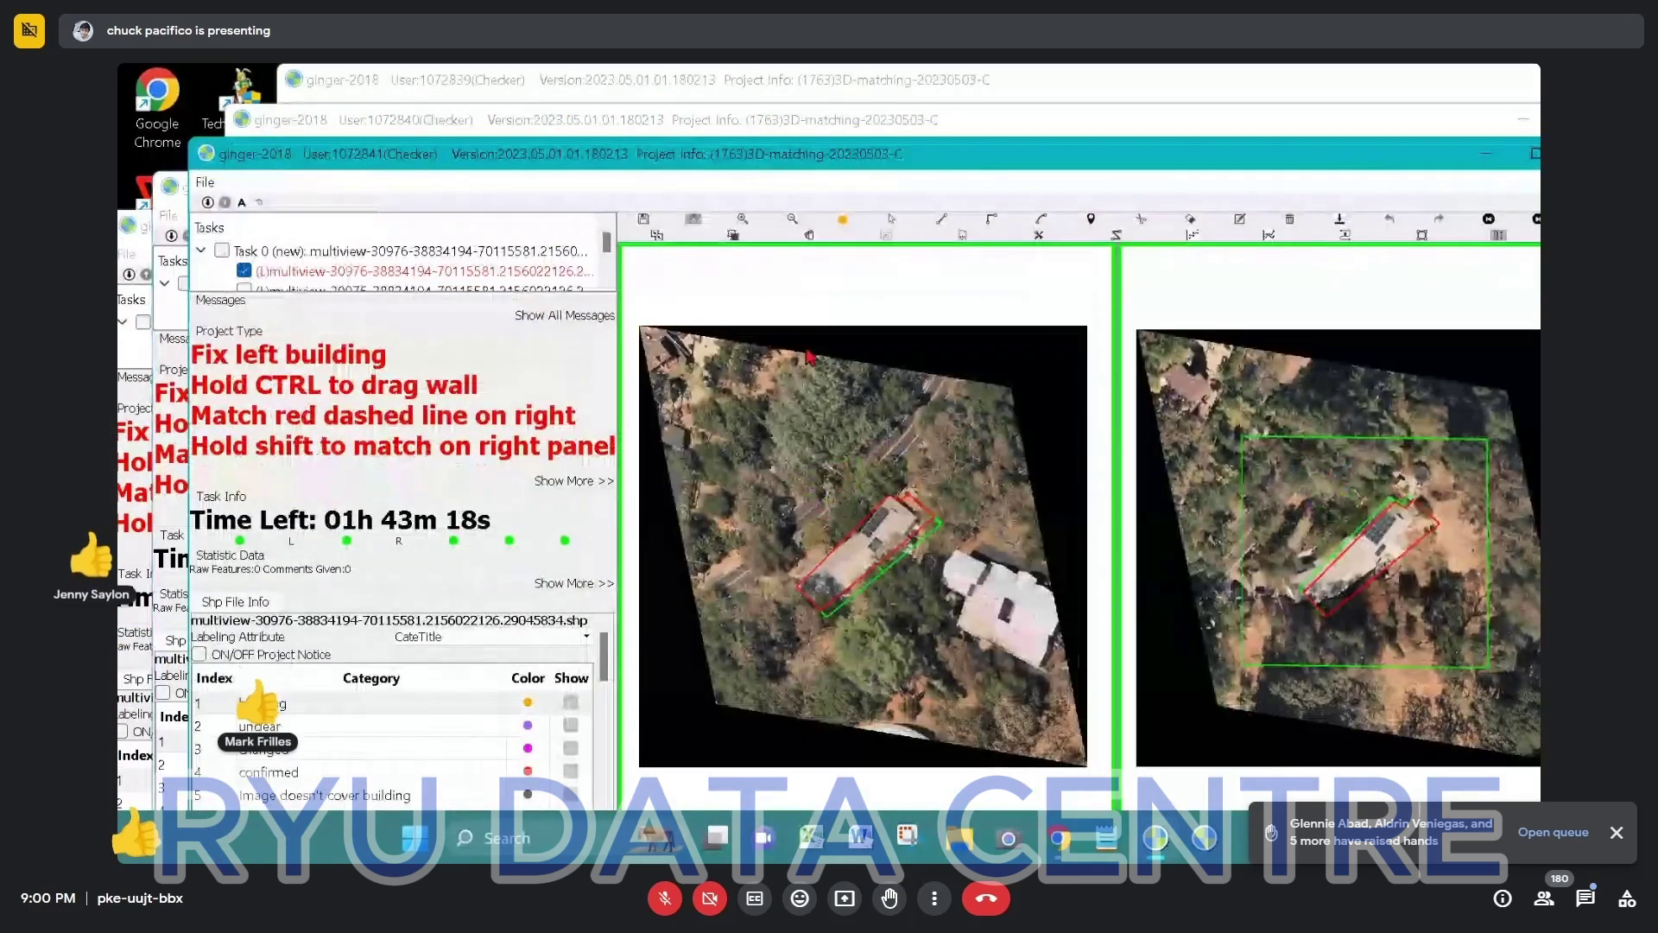
{"action": "left_click", "coordinate": [243, 203]}
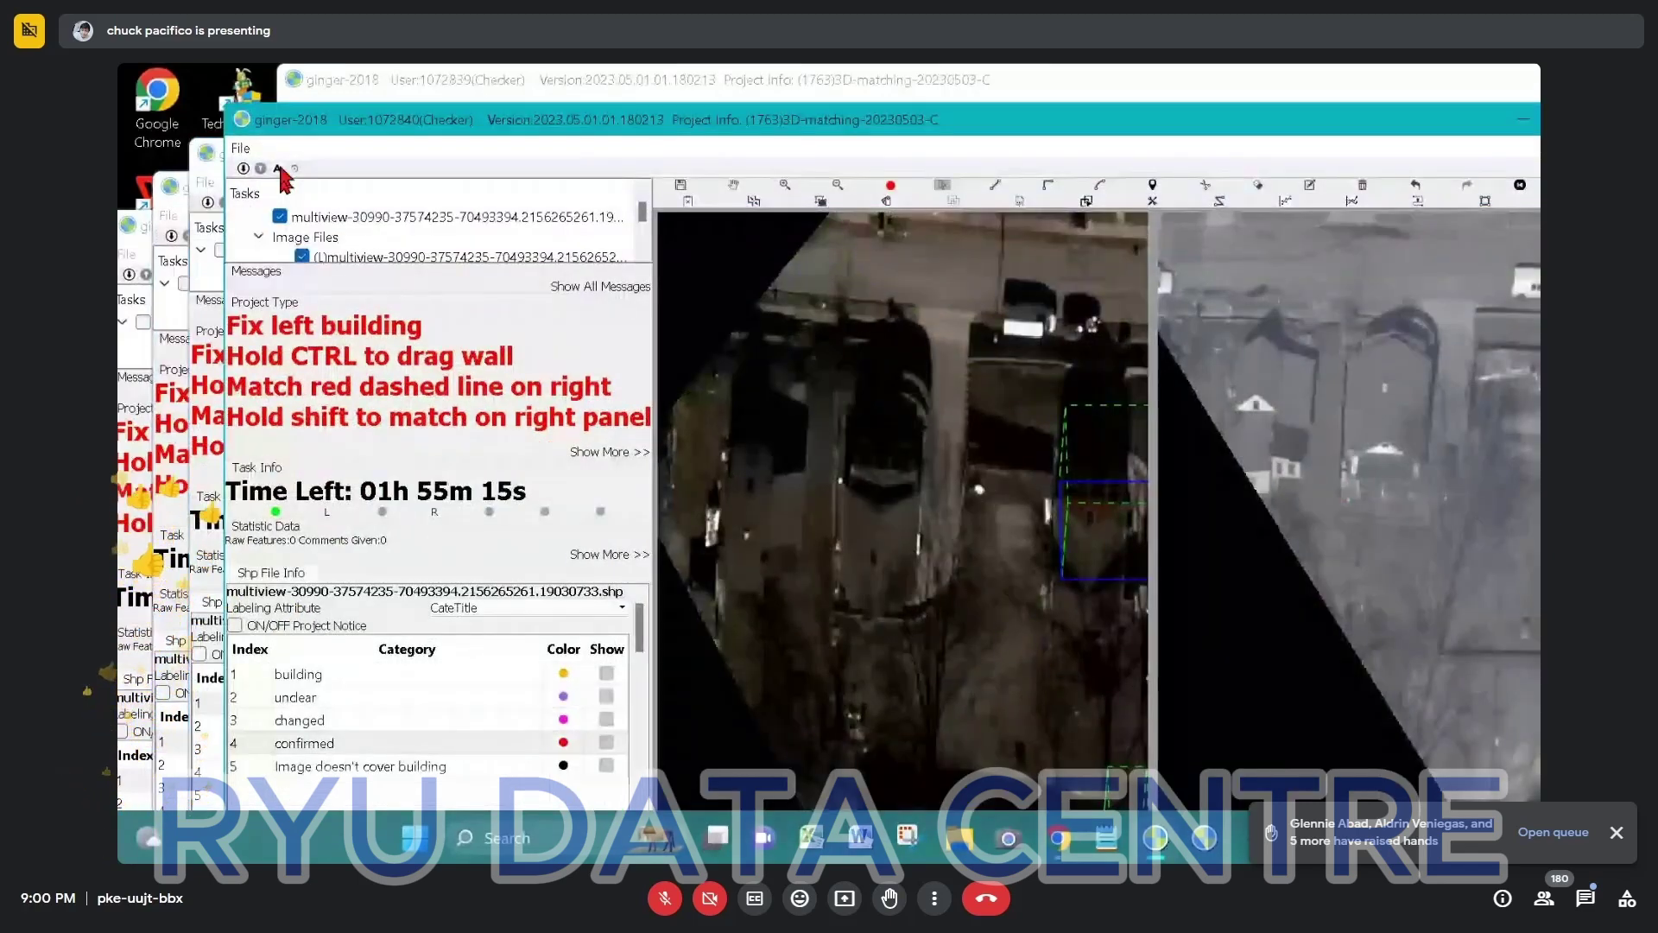
{"action": "left_click", "coordinate": [279, 169]}
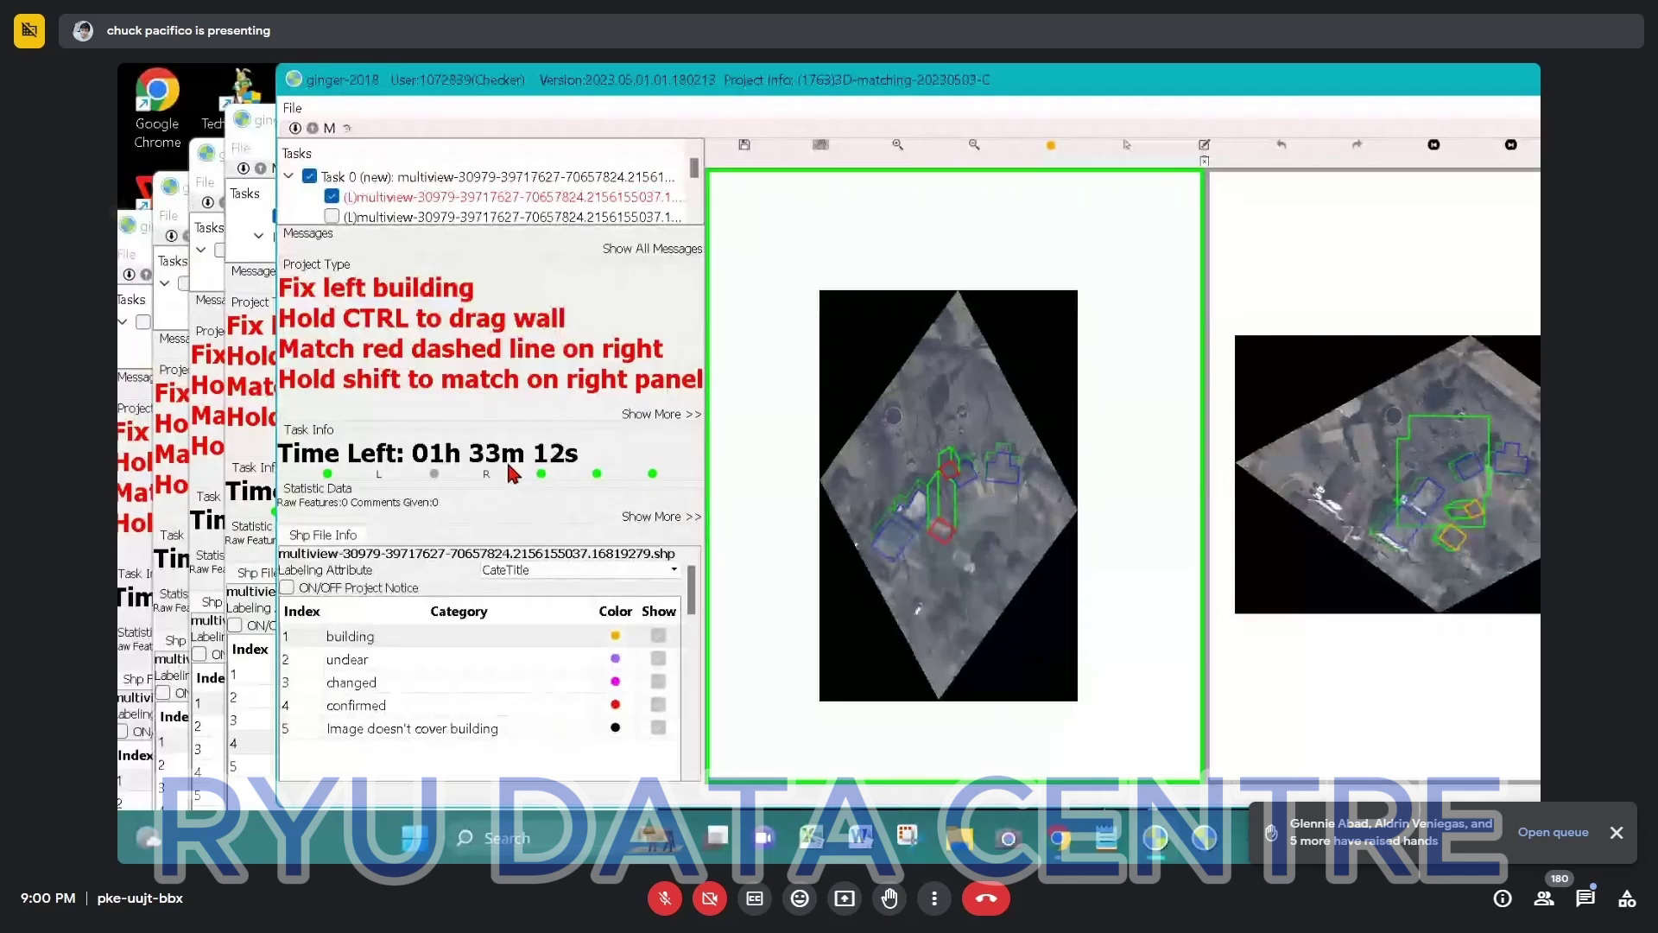
Switch to the multiview-30992 task and redraw the central grey house's roof as an L-shaped outline in the left image.
{"action": "left_click", "coordinate": [130, 563]}
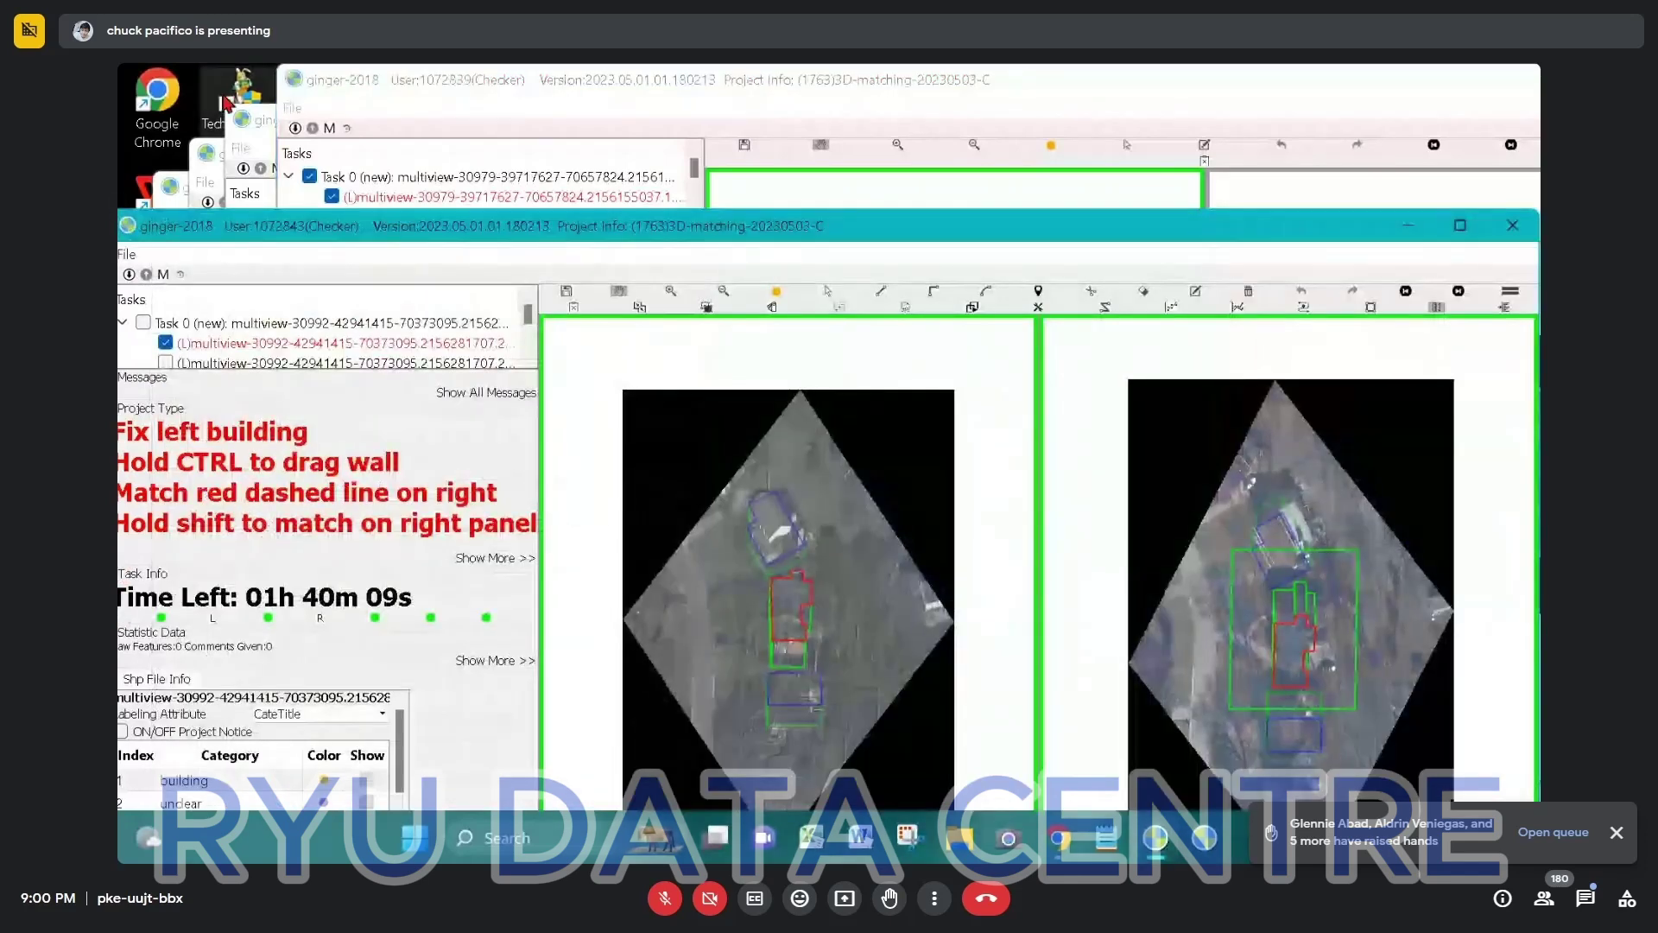
{"action": "scroll", "coordinate": [861, 661], "scroll_direction": "up", "scroll_amount": 5}
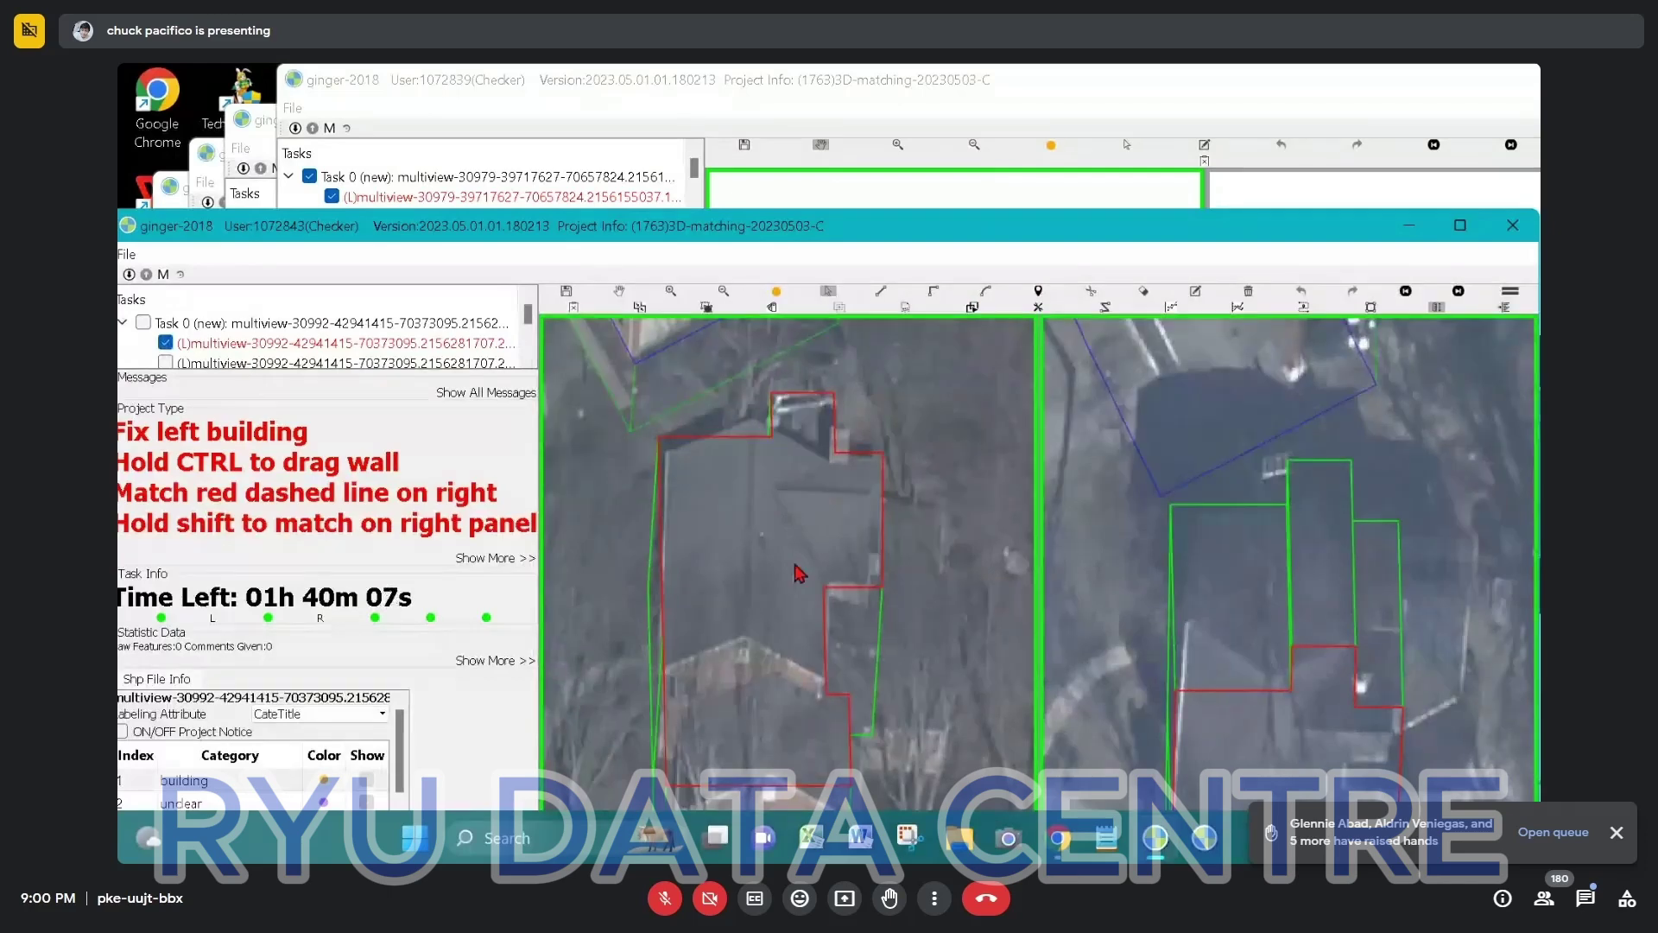
{"action": "left_click", "coordinate": [663, 450]}
{"action": "left_click", "coordinate": [661, 688]}
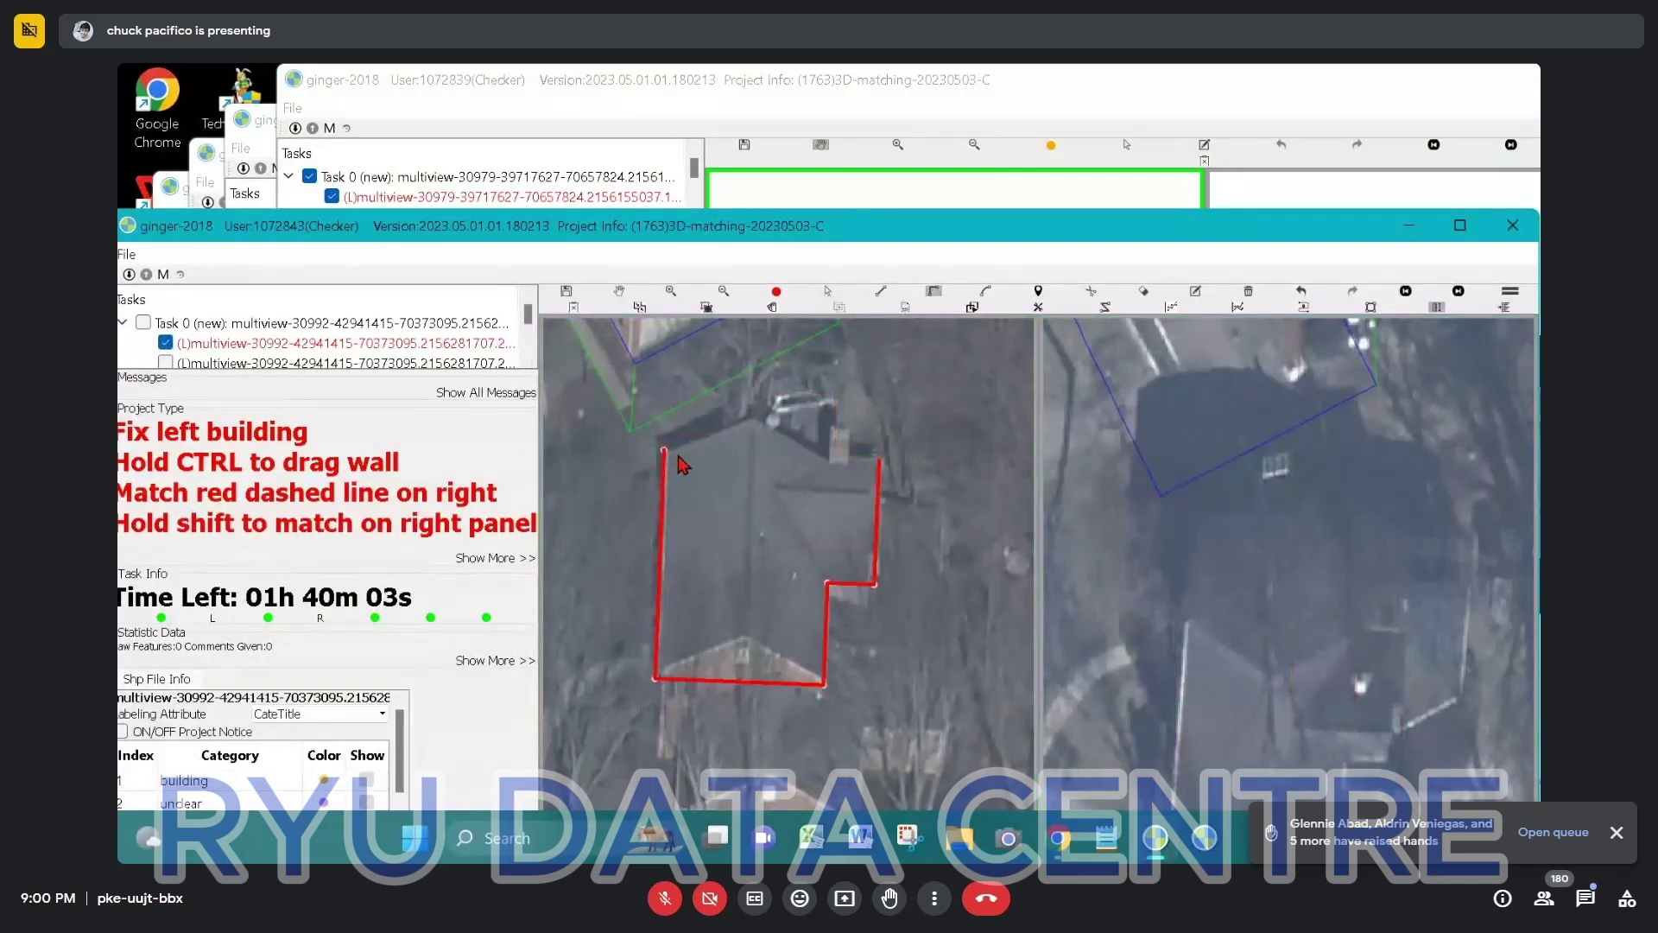
{"action": "left_click", "coordinate": [697, 489]}
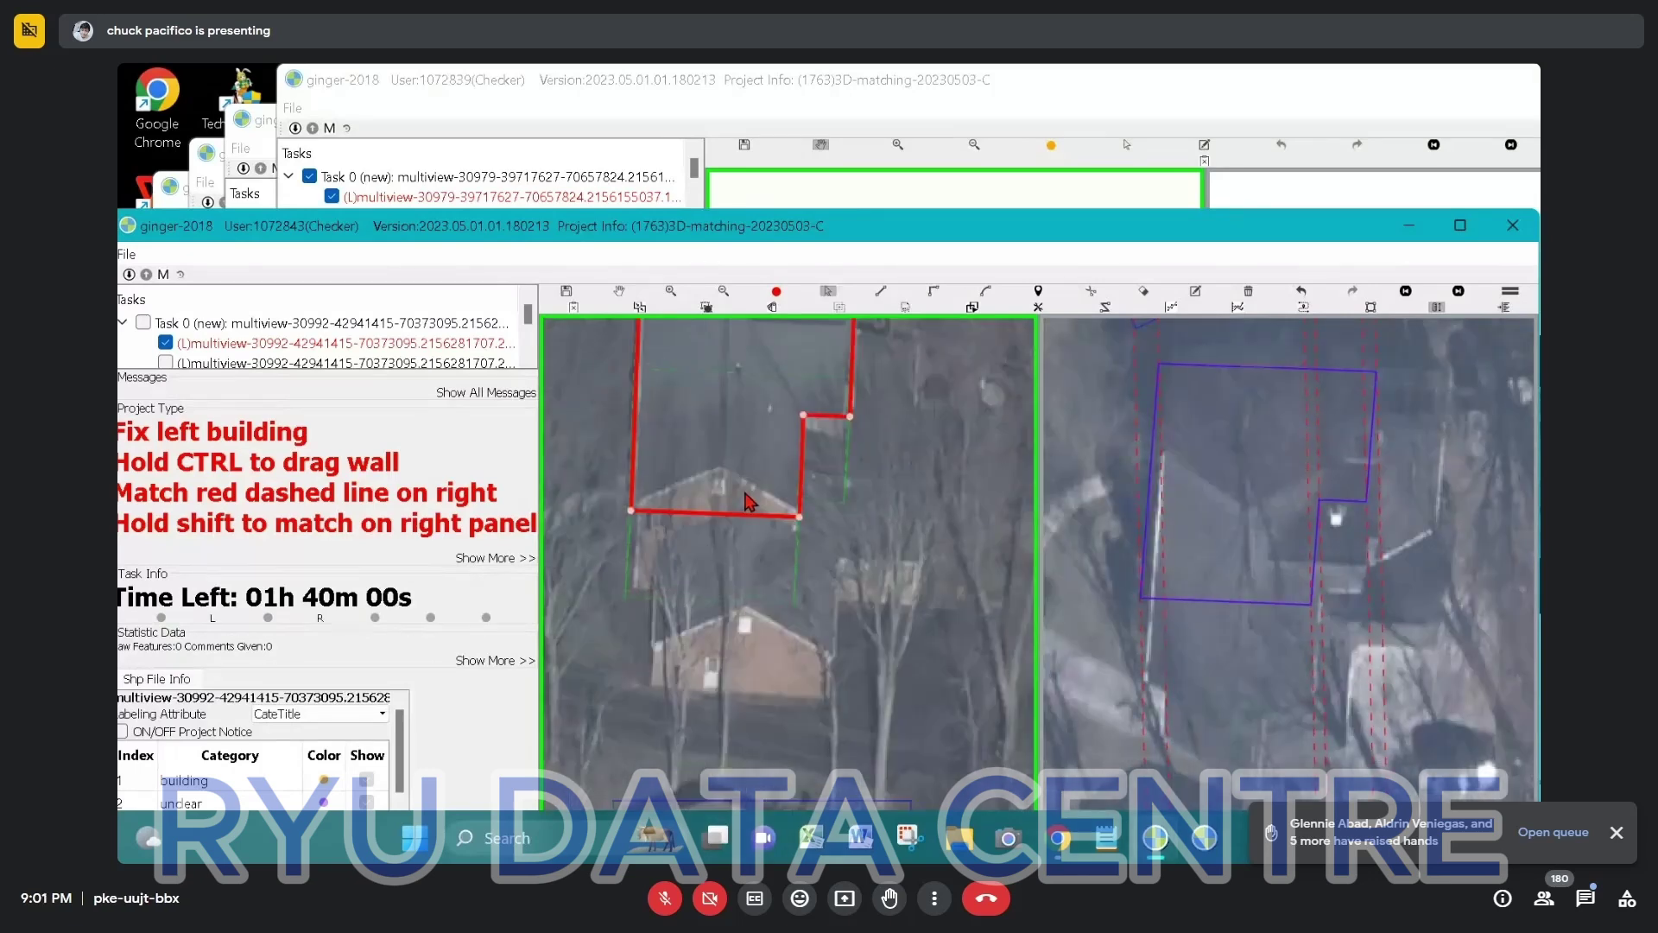
Shift the matched L-shaped outline down onto the house roof in the right image and accept the match.
{"action": "left_click_drag", "start_coordinate": [1211, 473], "coordinate": [1208, 518]}
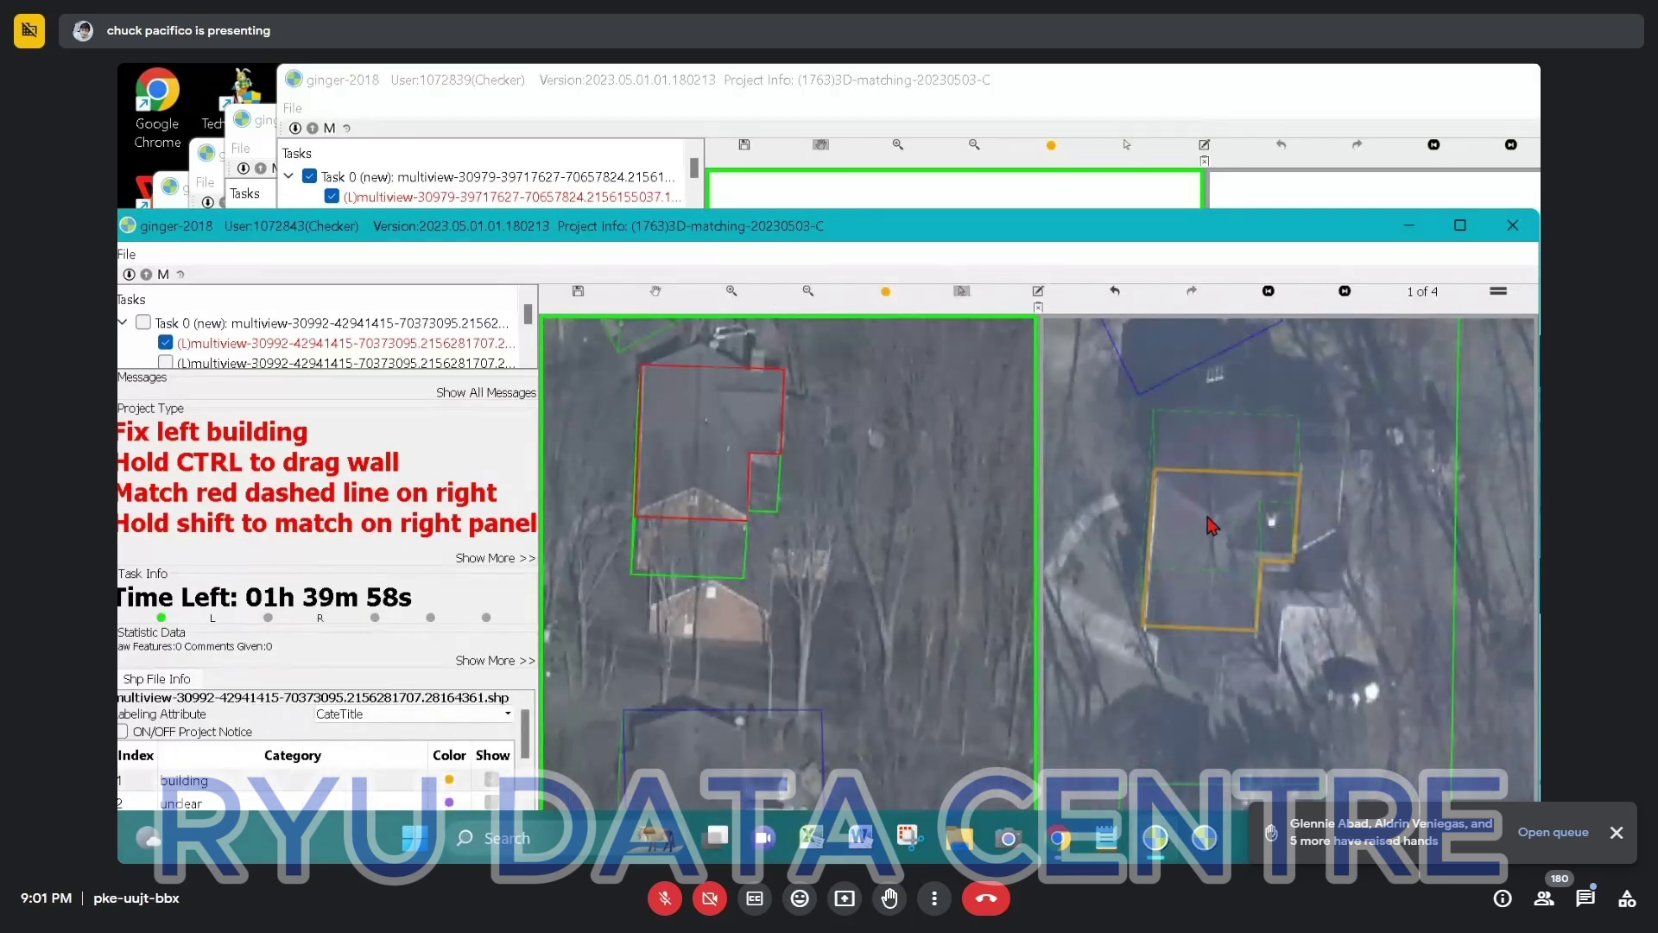
{"action": "key", "text": "Return"}
{"action": "scroll", "coordinate": [669, 540], "scroll_direction": "up", "scroll_amount": 3}
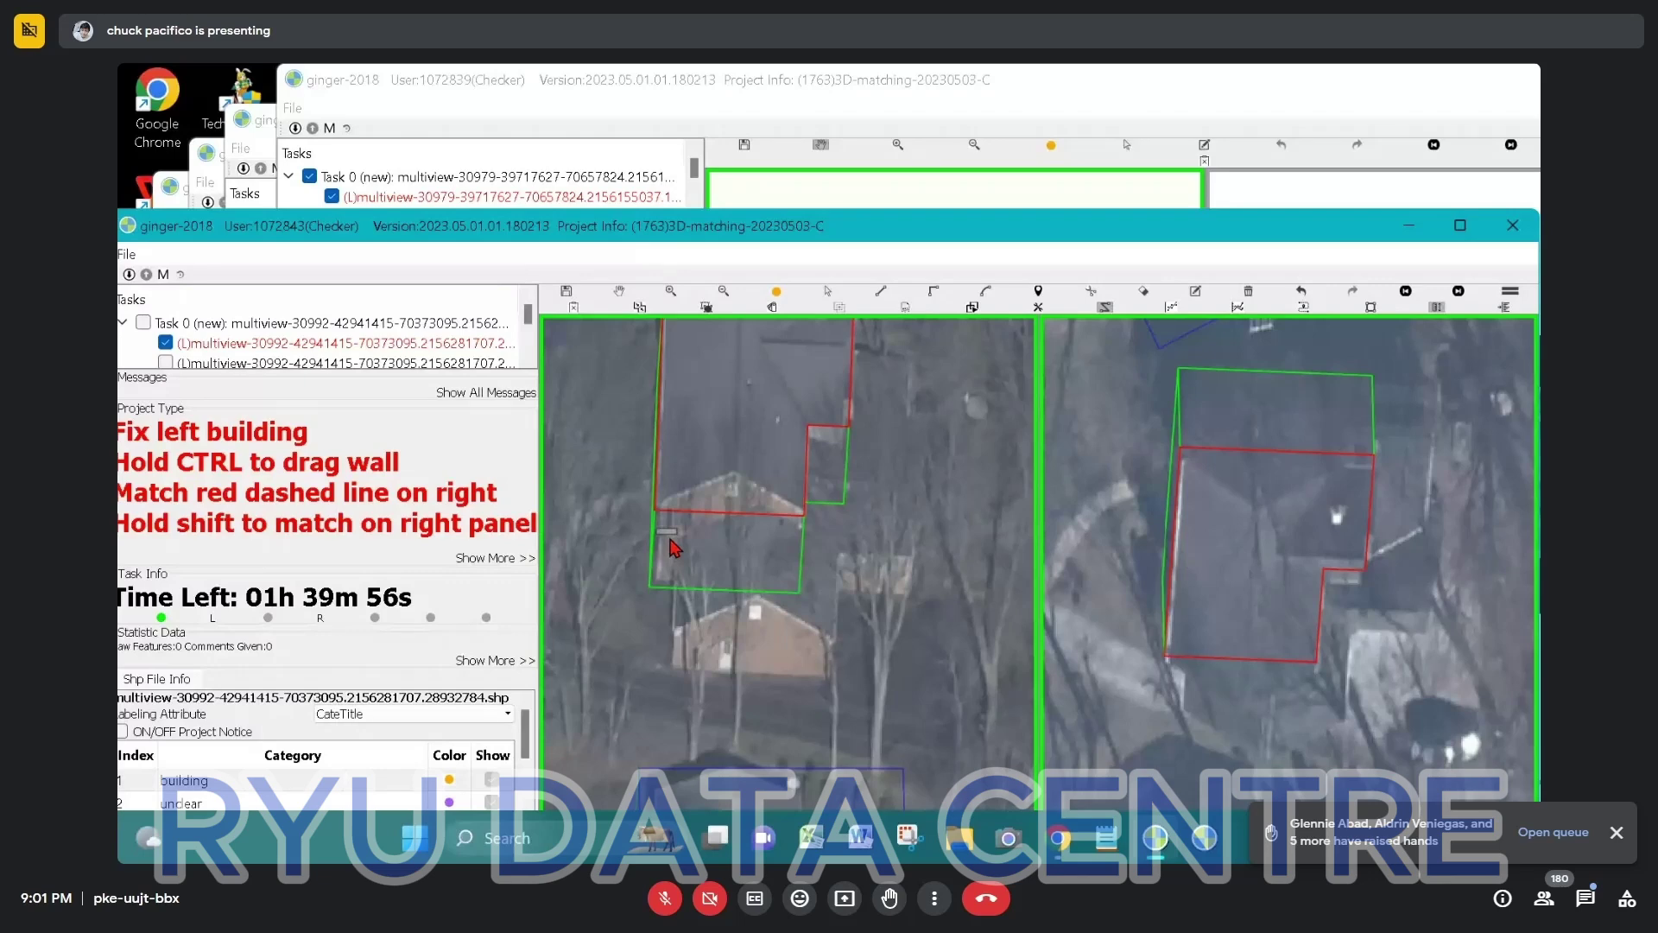
Draw a stepped outline adjoining the L-shaped house outline in the left image, running out around the side and down over the lower roof.
{"action": "left_click", "coordinate": [681, 541]}
{"action": "left_click", "coordinate": [800, 545]}
{"action": "left_click", "coordinate": [804, 455]}
{"action": "left_click", "coordinate": [844, 456]}
{"action": "left_click", "coordinate": [853, 398]}
{"action": "left_click", "coordinate": [897, 461]}
{"action": "left_click", "coordinate": [868, 597]}
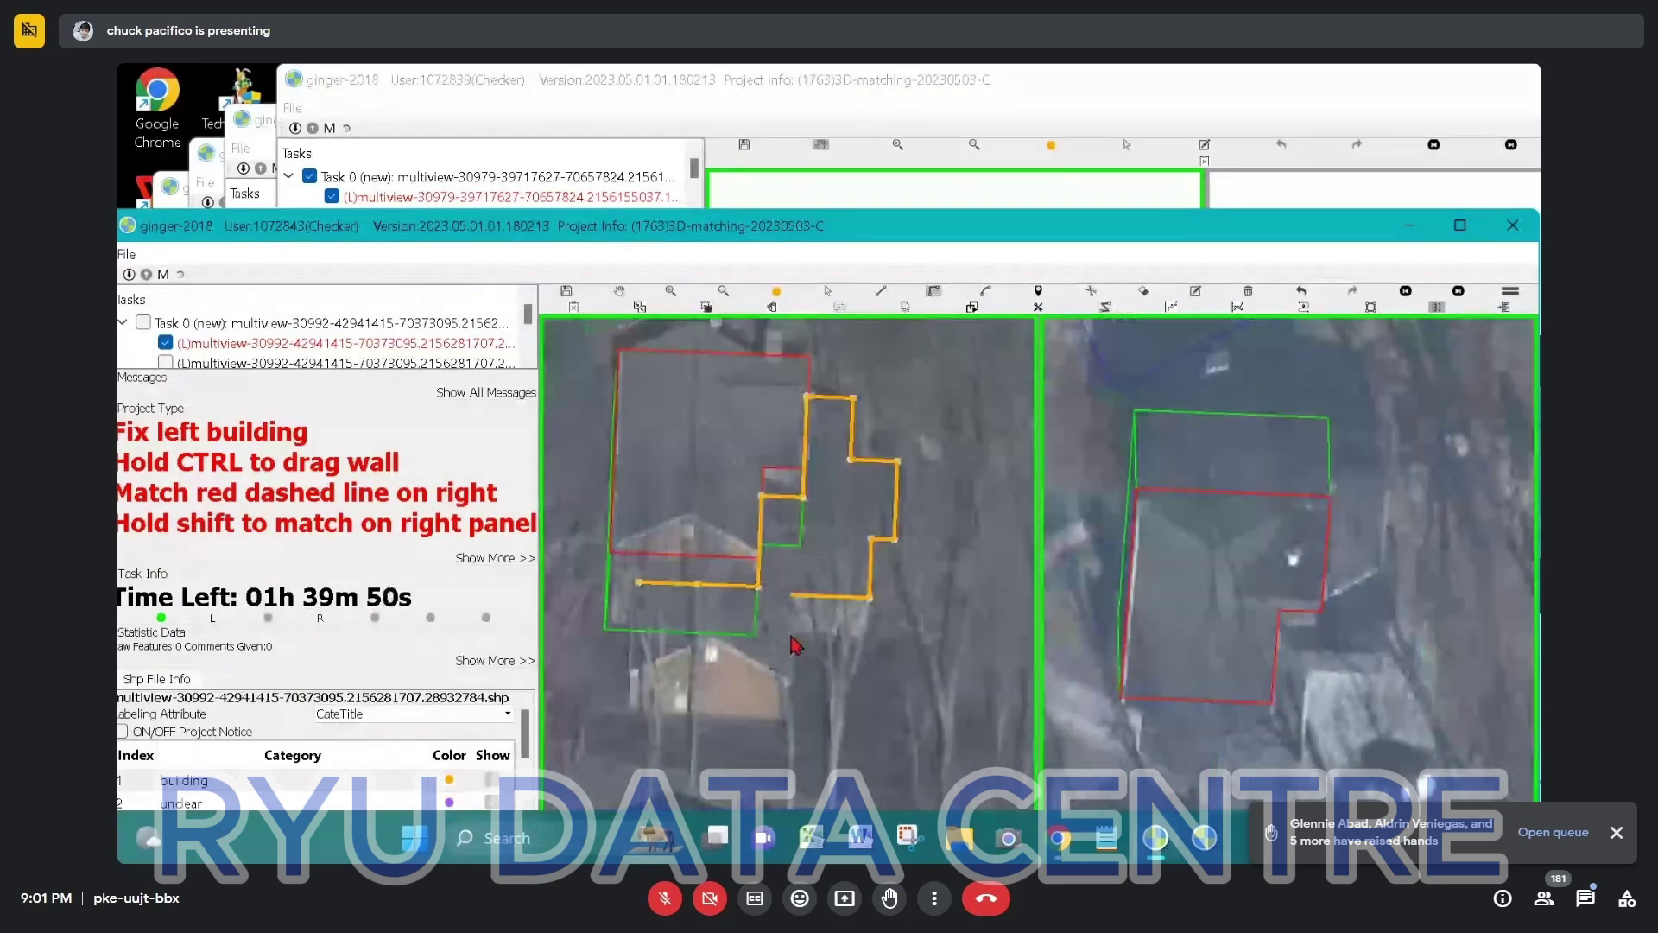
{"action": "left_click", "coordinate": [793, 667]}
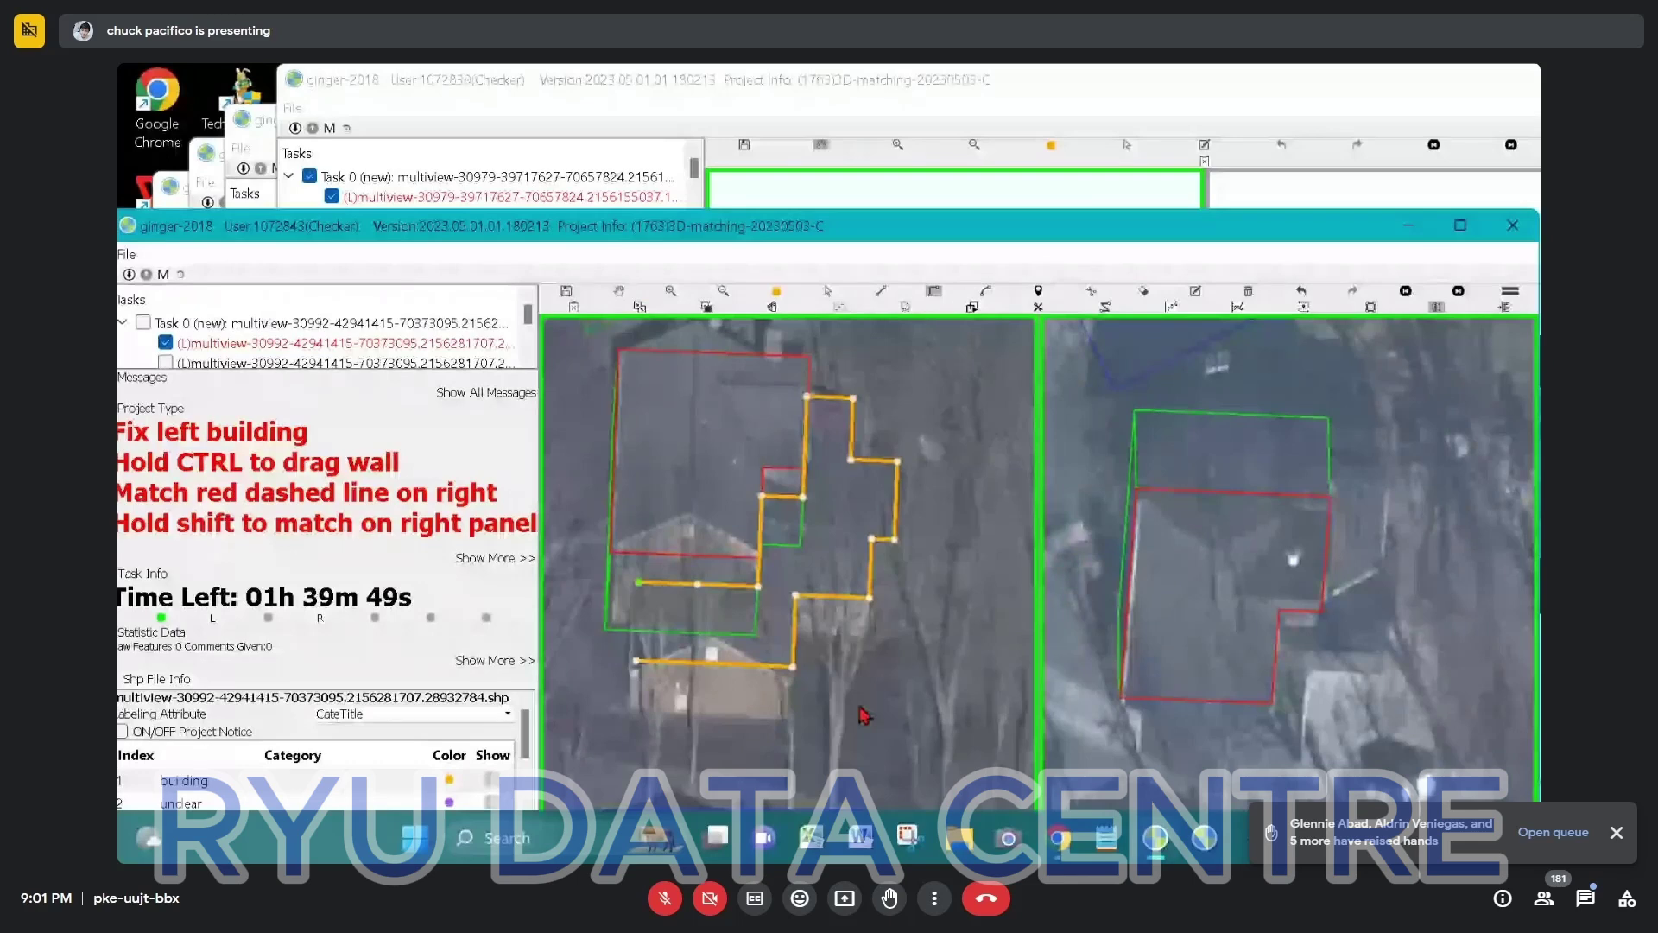
{"action": "right_click", "coordinate": [864, 716]}
{"action": "scroll", "coordinate": [833, 699], "scroll_direction": "down", "scroll_amount": 2}
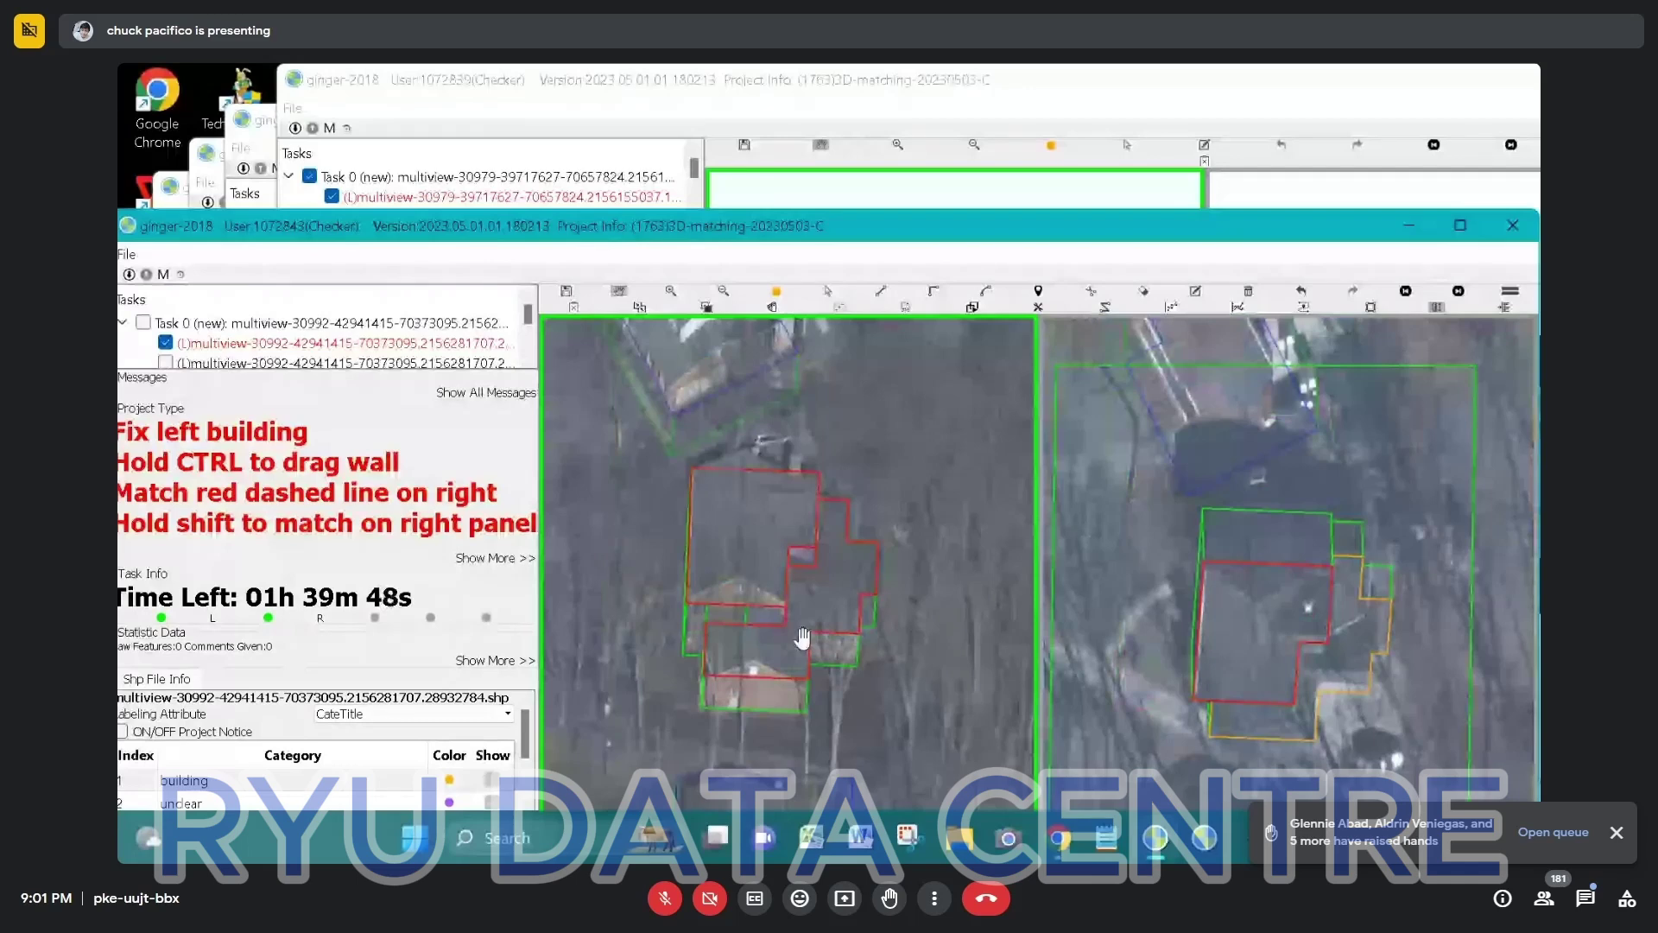
Confirm the stepped outline's match in the right image and pull its outer wall inward in the left image.
{"action": "left_click", "coordinate": [1418, 486]}
{"action": "key", "text": "Left"}
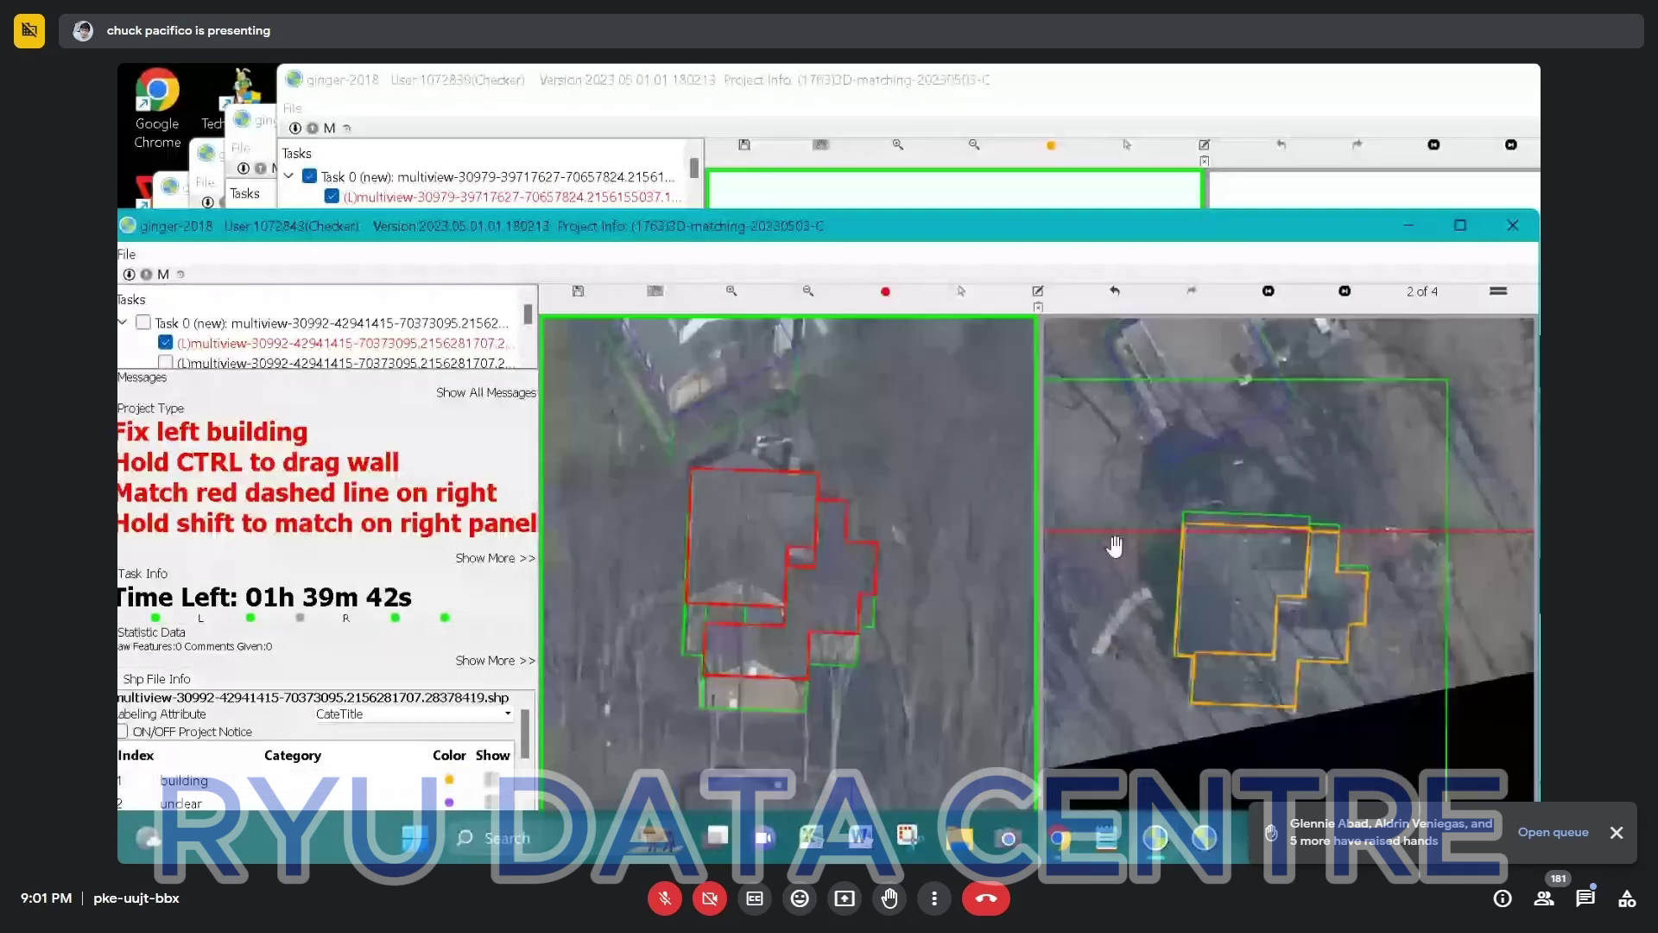
{"action": "left_click", "coordinate": [817, 459]}
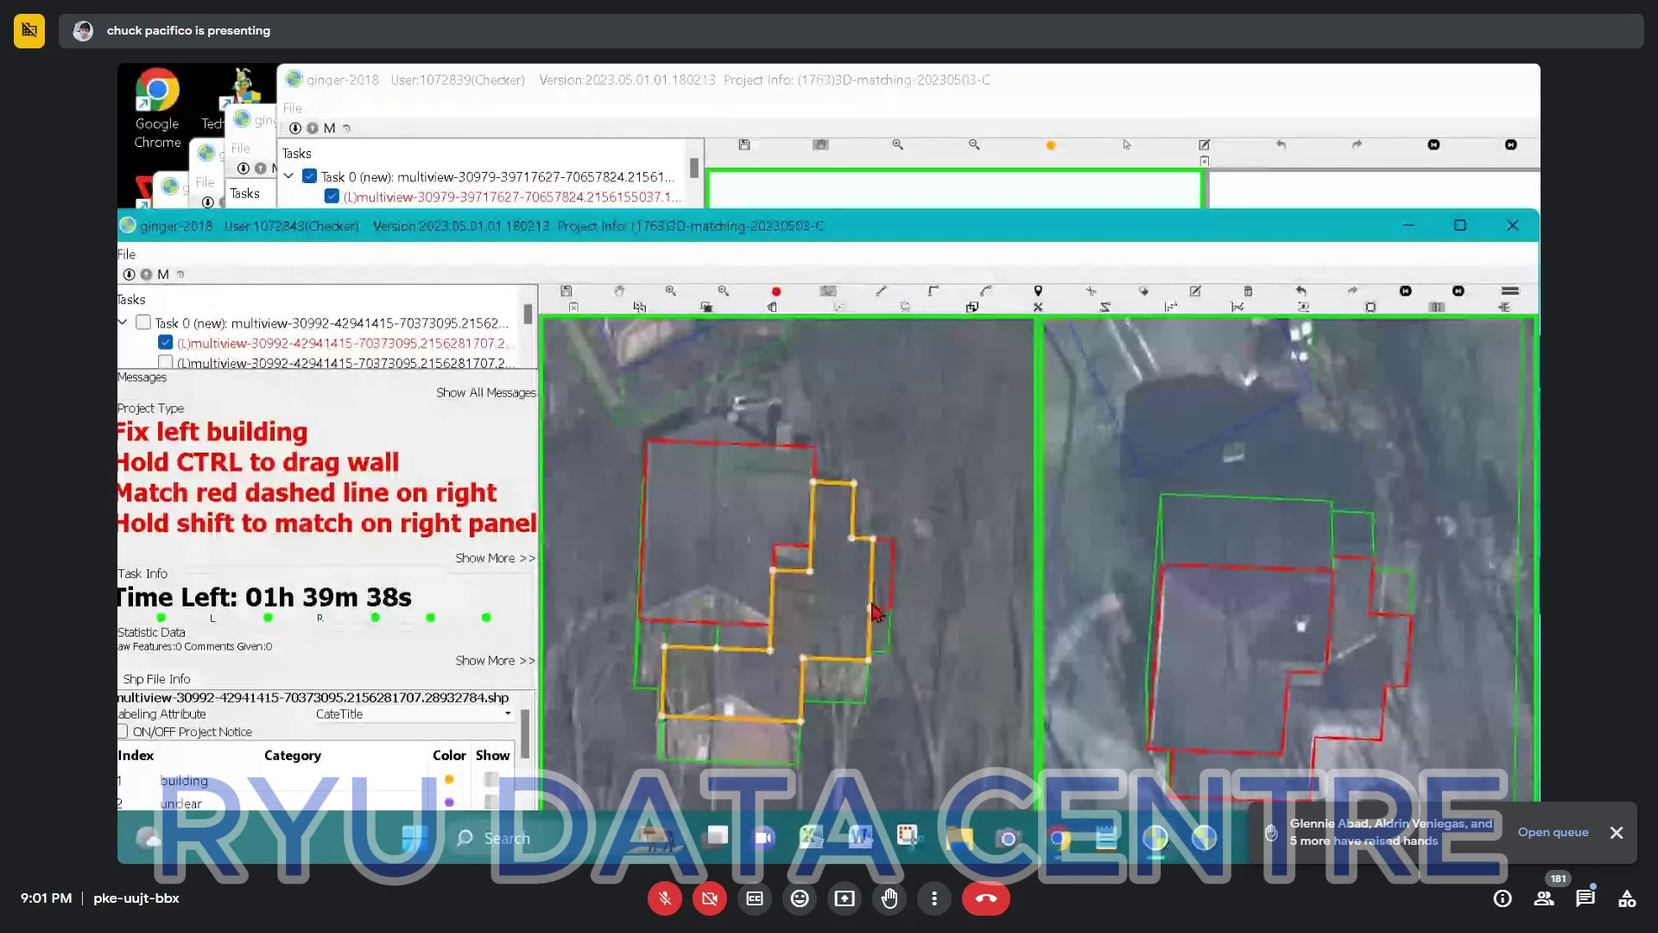
{"action": "scroll", "coordinate": [876, 611], "scroll_direction": "down", "scroll_amount": 2}
Switch to the multiview-30989 task and replace the dark building's outline with a rectangle against the white strip roof in the left image.
{"action": "left_click", "coordinate": [176, 189]}
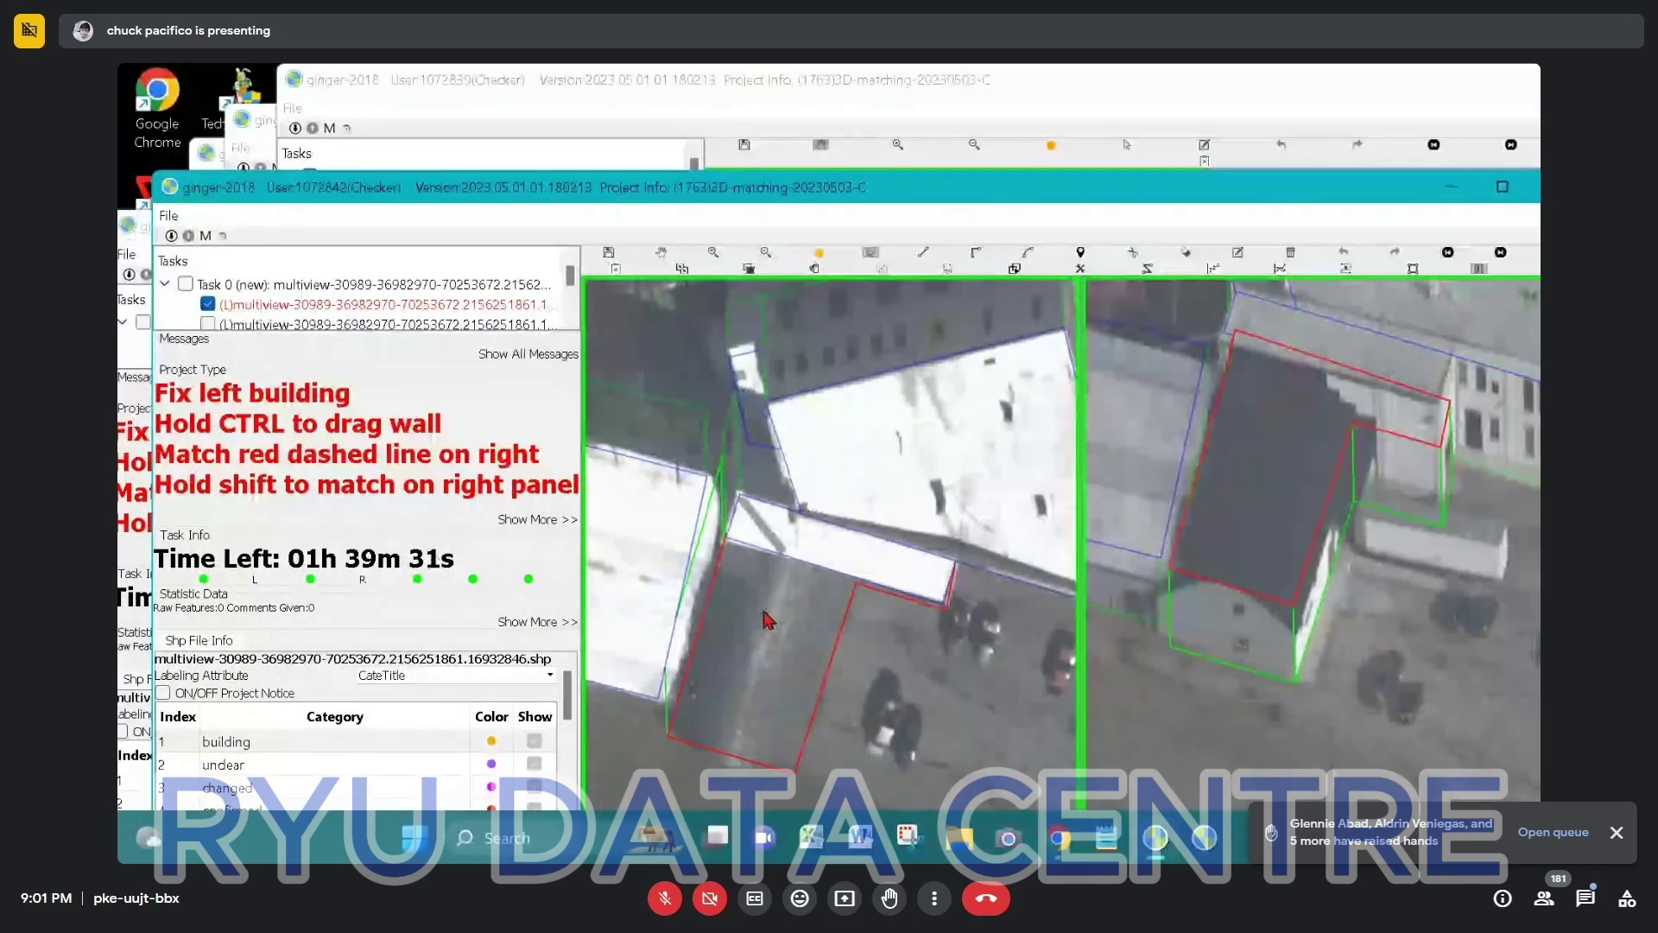
{"action": "key", "text": "Delete"}
{"action": "key", "text": "d"}
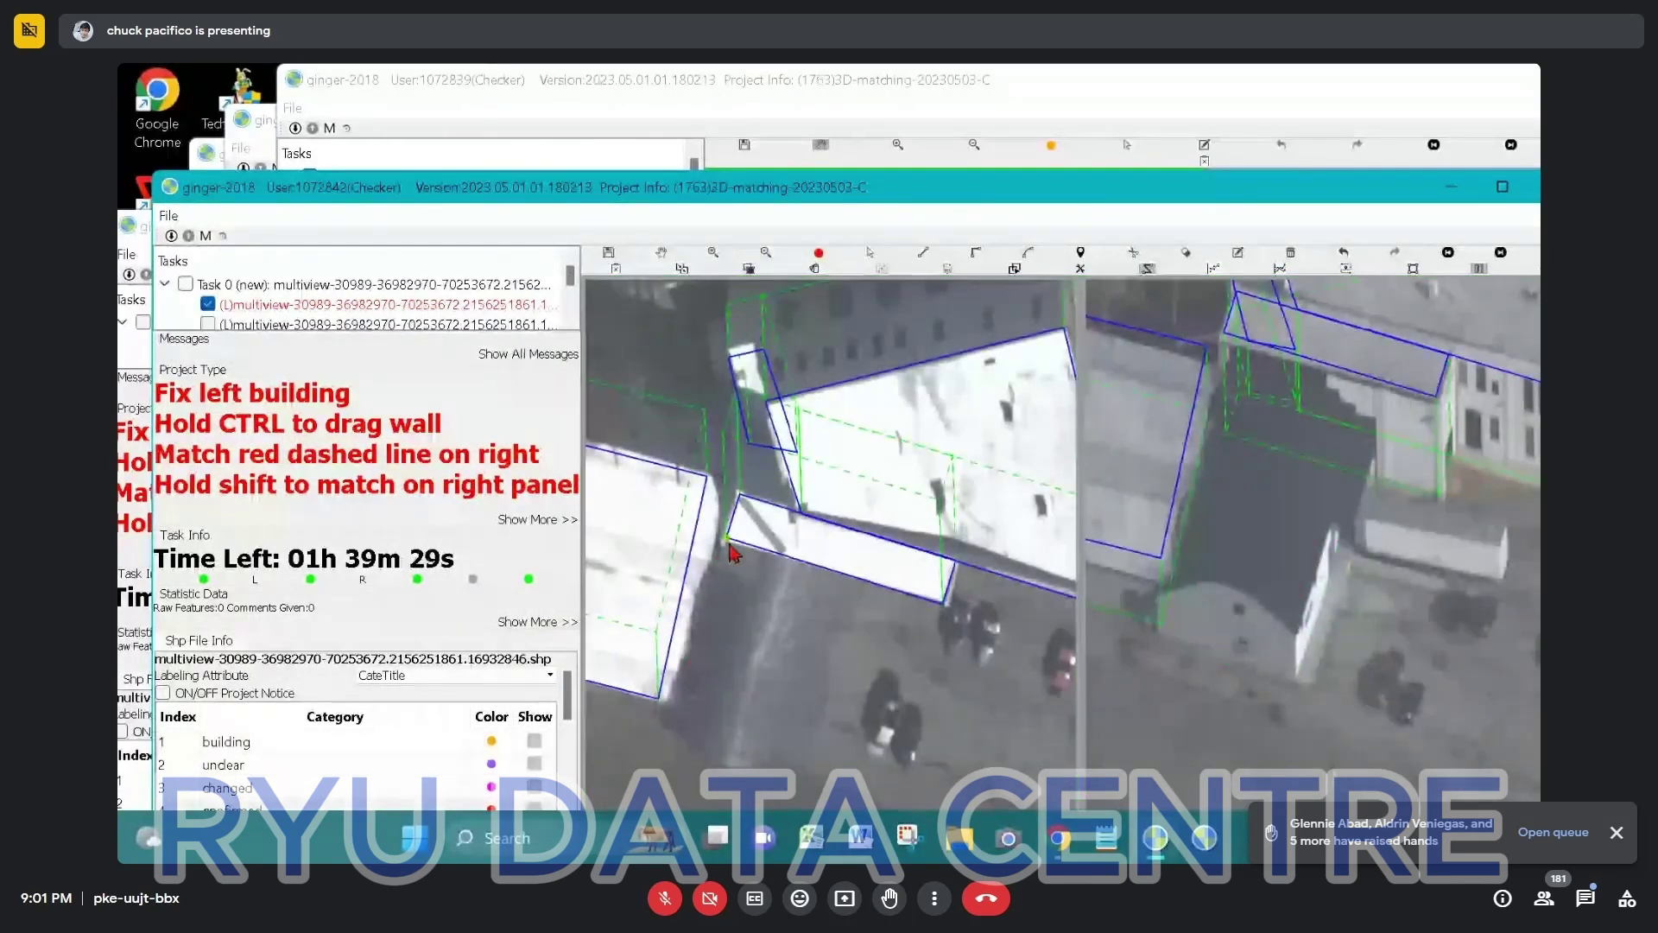
{"action": "left_click", "coordinate": [728, 540]}
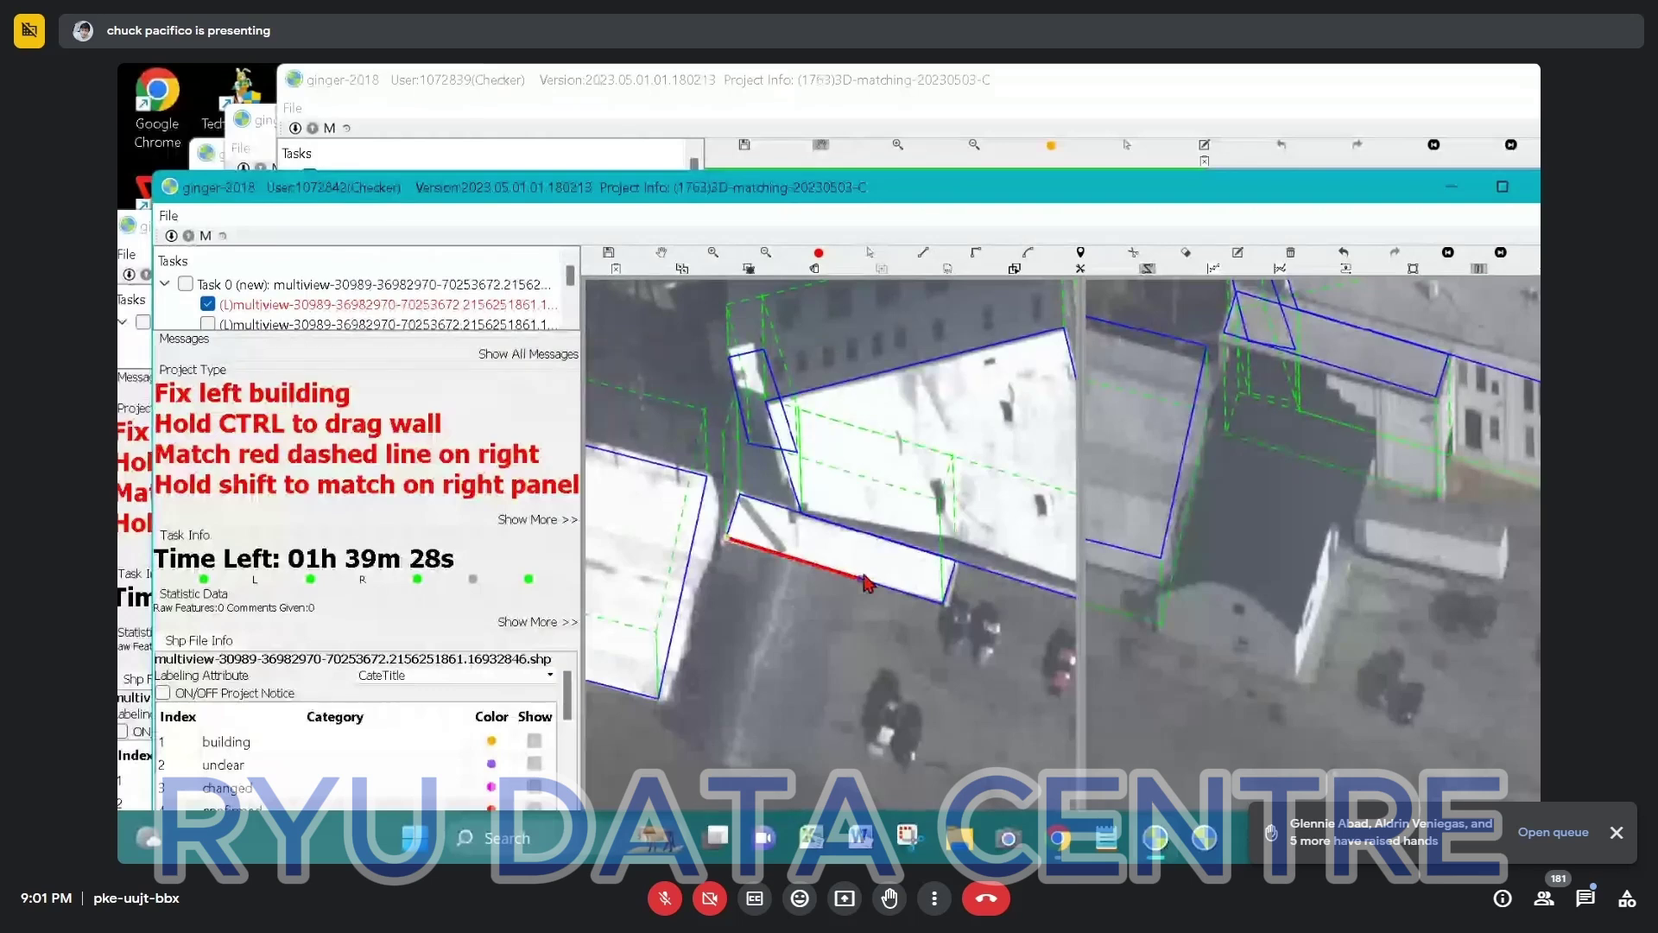
{"action": "left_click", "coordinate": [863, 578]}
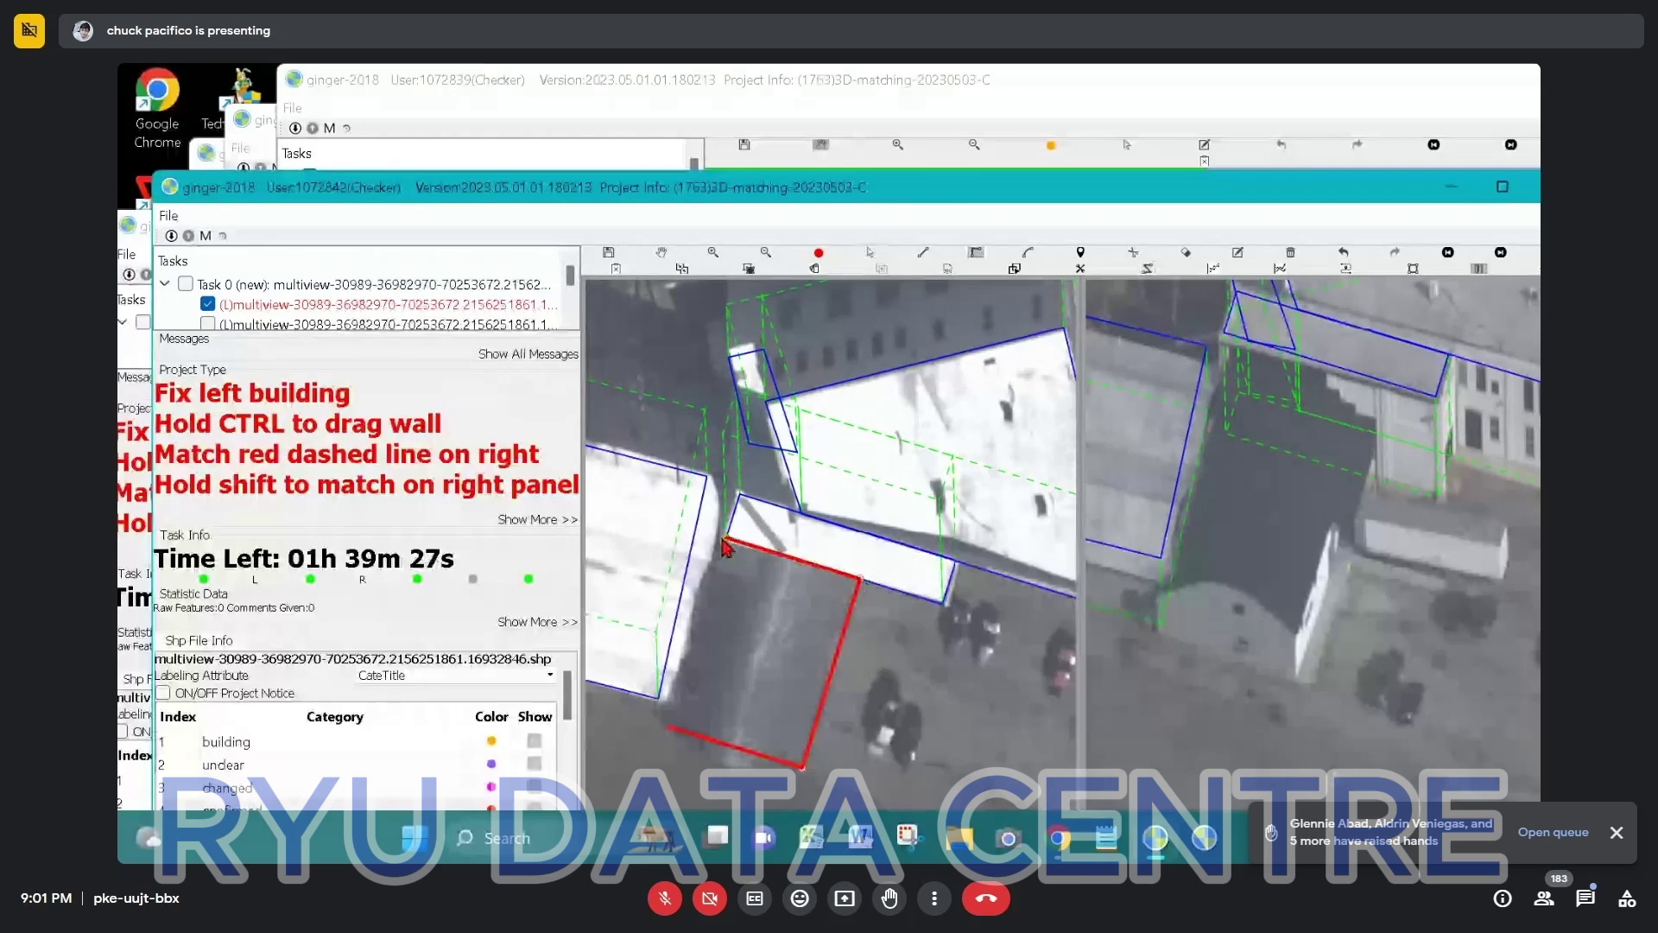
{"action": "left_click", "coordinate": [723, 540]}
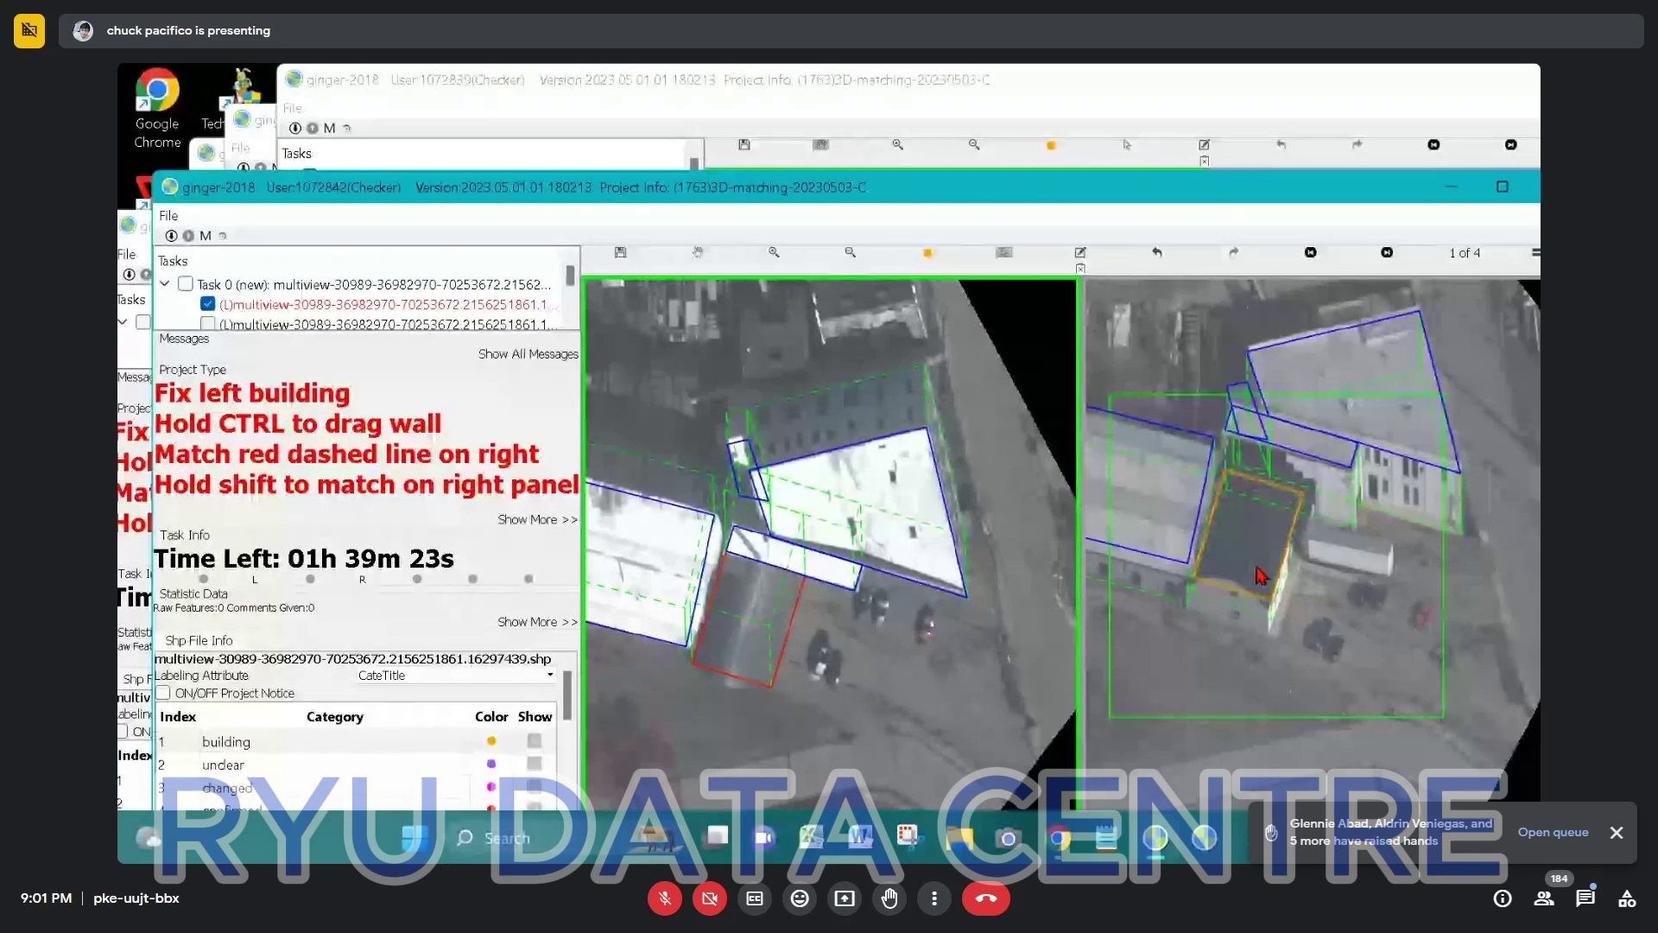
Adjust the rectangle's match on right image 4 of 4 and return to right image 1 of 4.
{"action": "key", "text": "Right"}
{"action": "key", "text": "Right"}
{"action": "key", "text": "Right"}
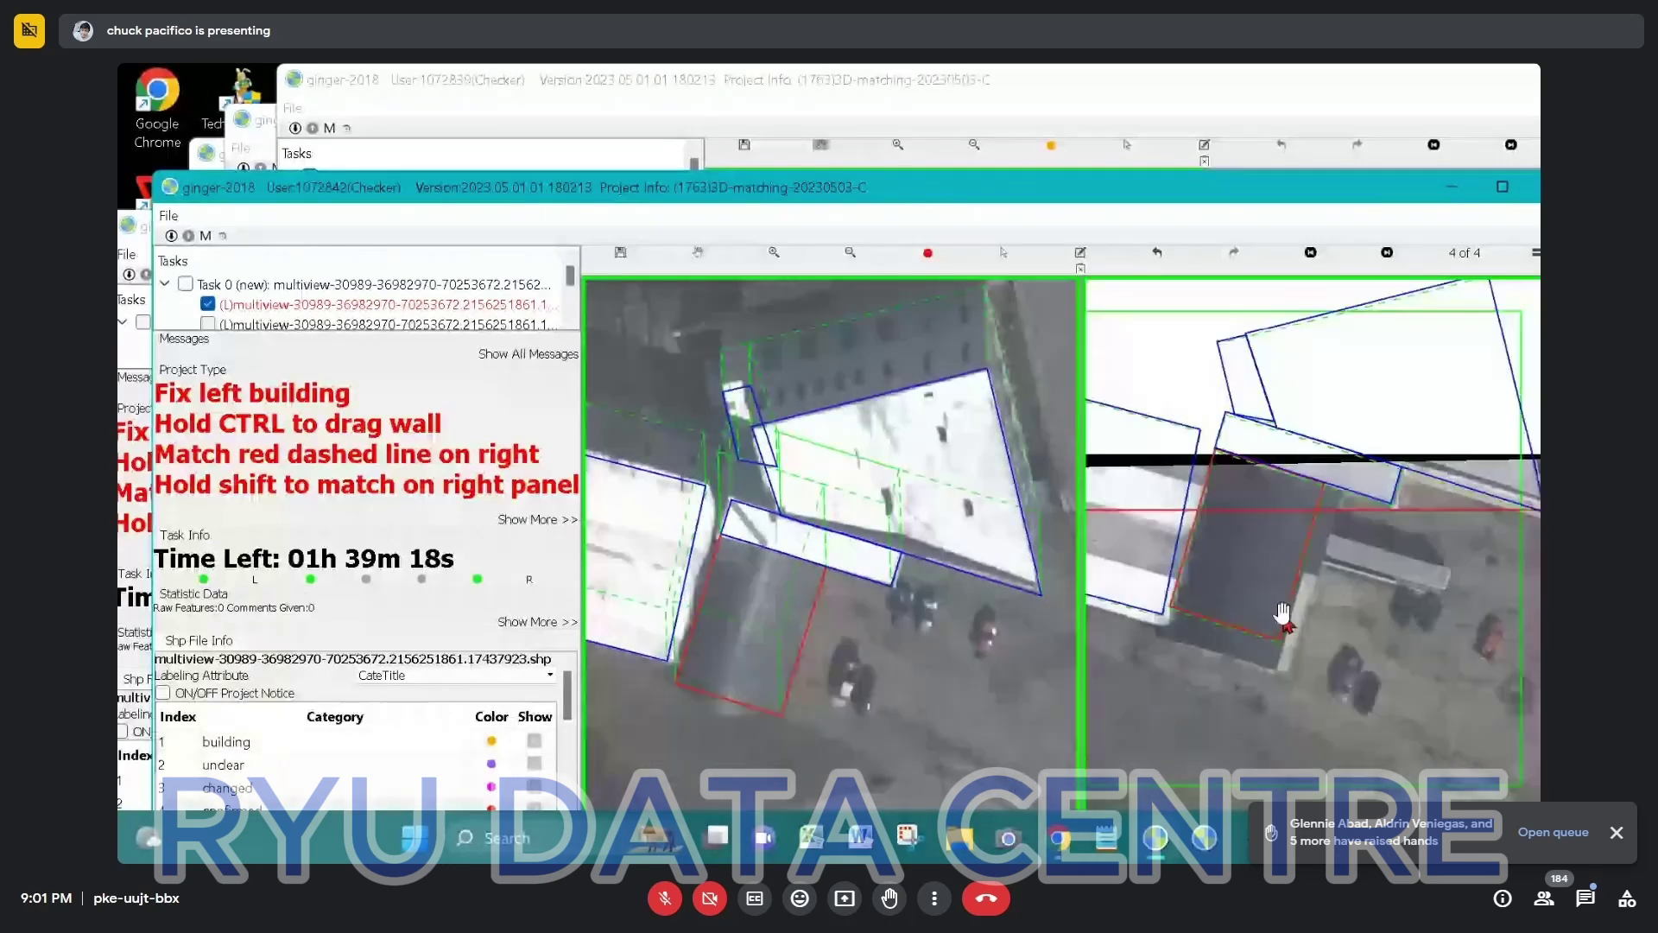
{"action": "left_click", "coordinate": [728, 710]}
{"action": "left_click_drag", "start_coordinate": [728, 710], "coordinate": [734, 710]}
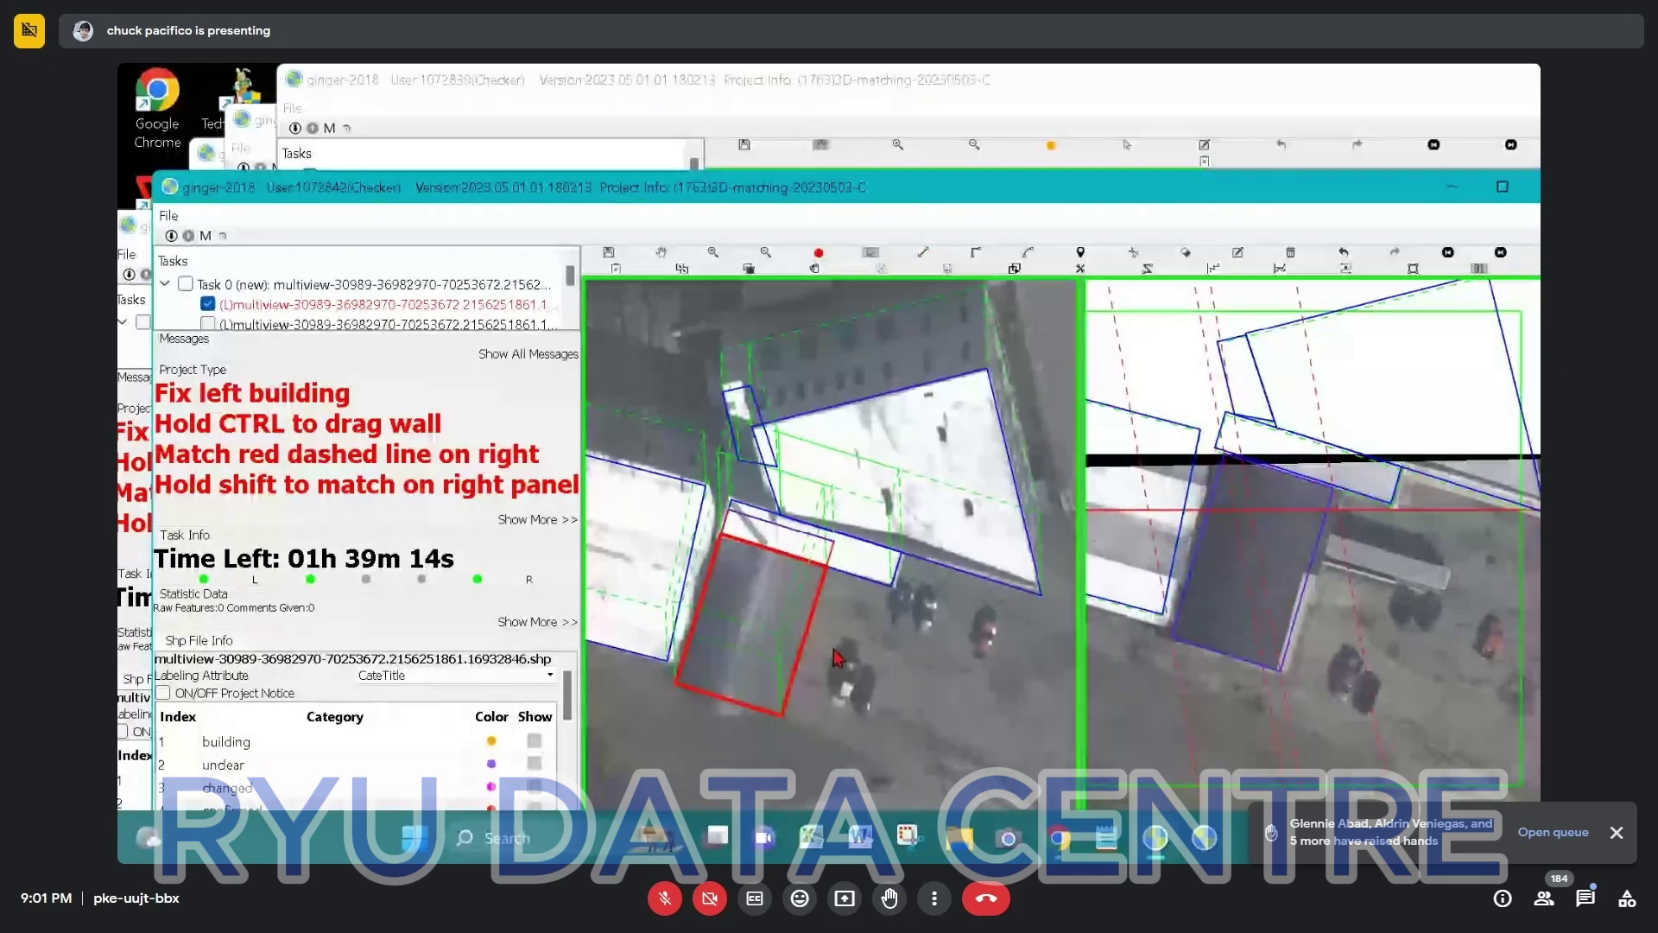
{"action": "left_click", "coordinate": [1501, 252]}
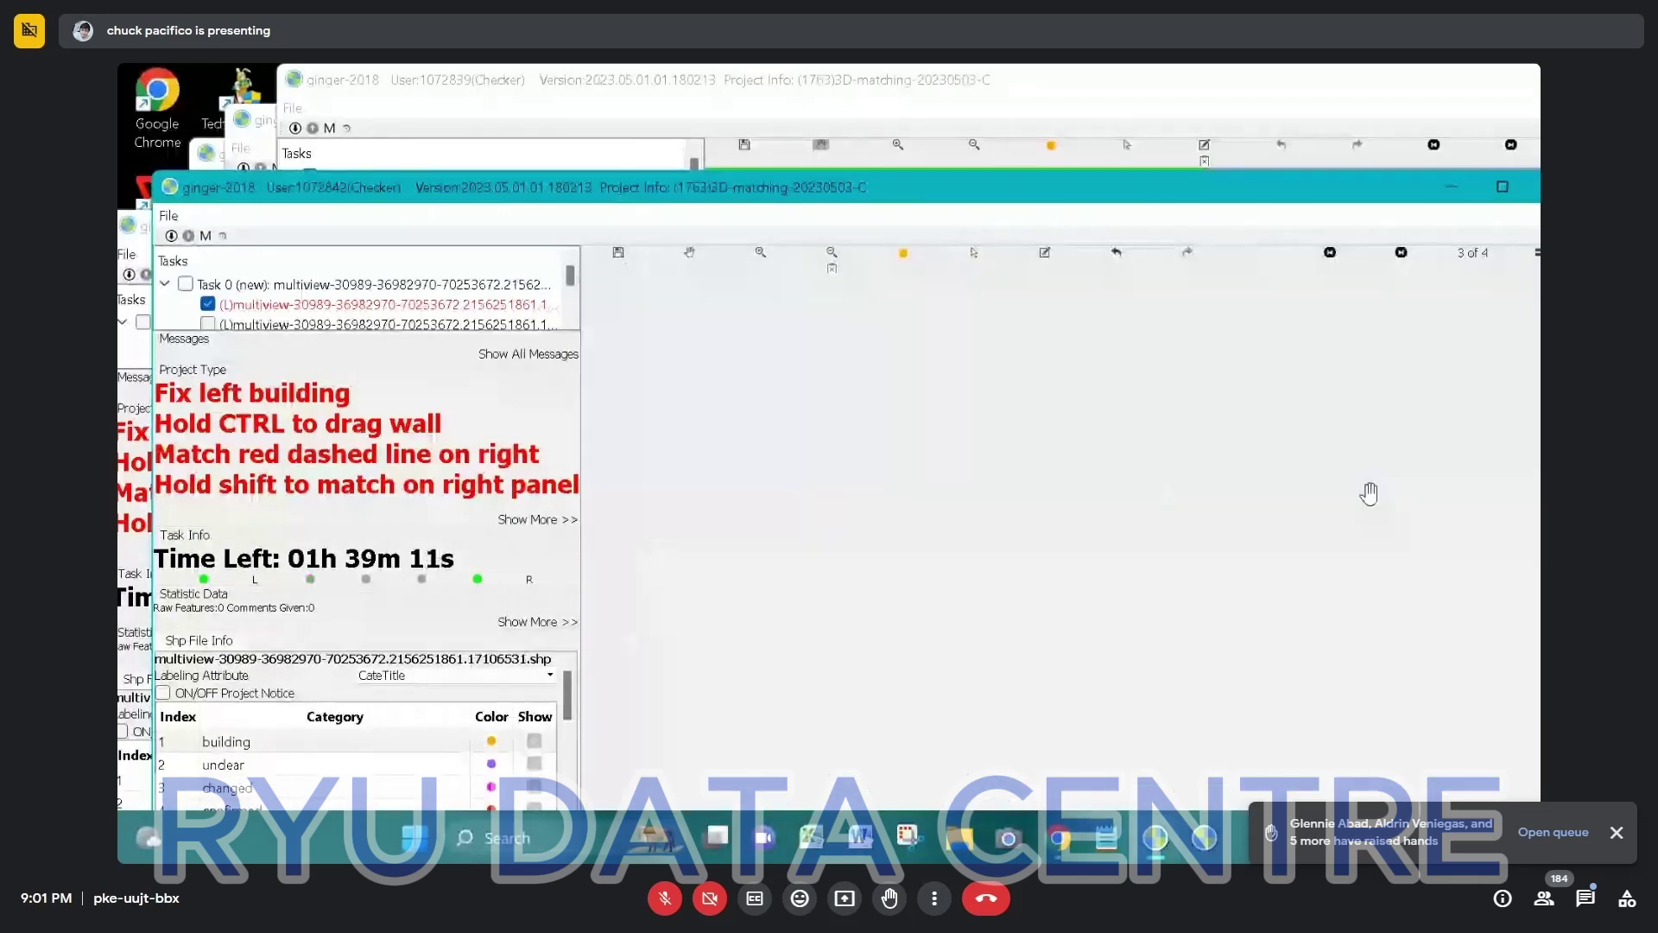
{"action": "key", "text": "Left"}
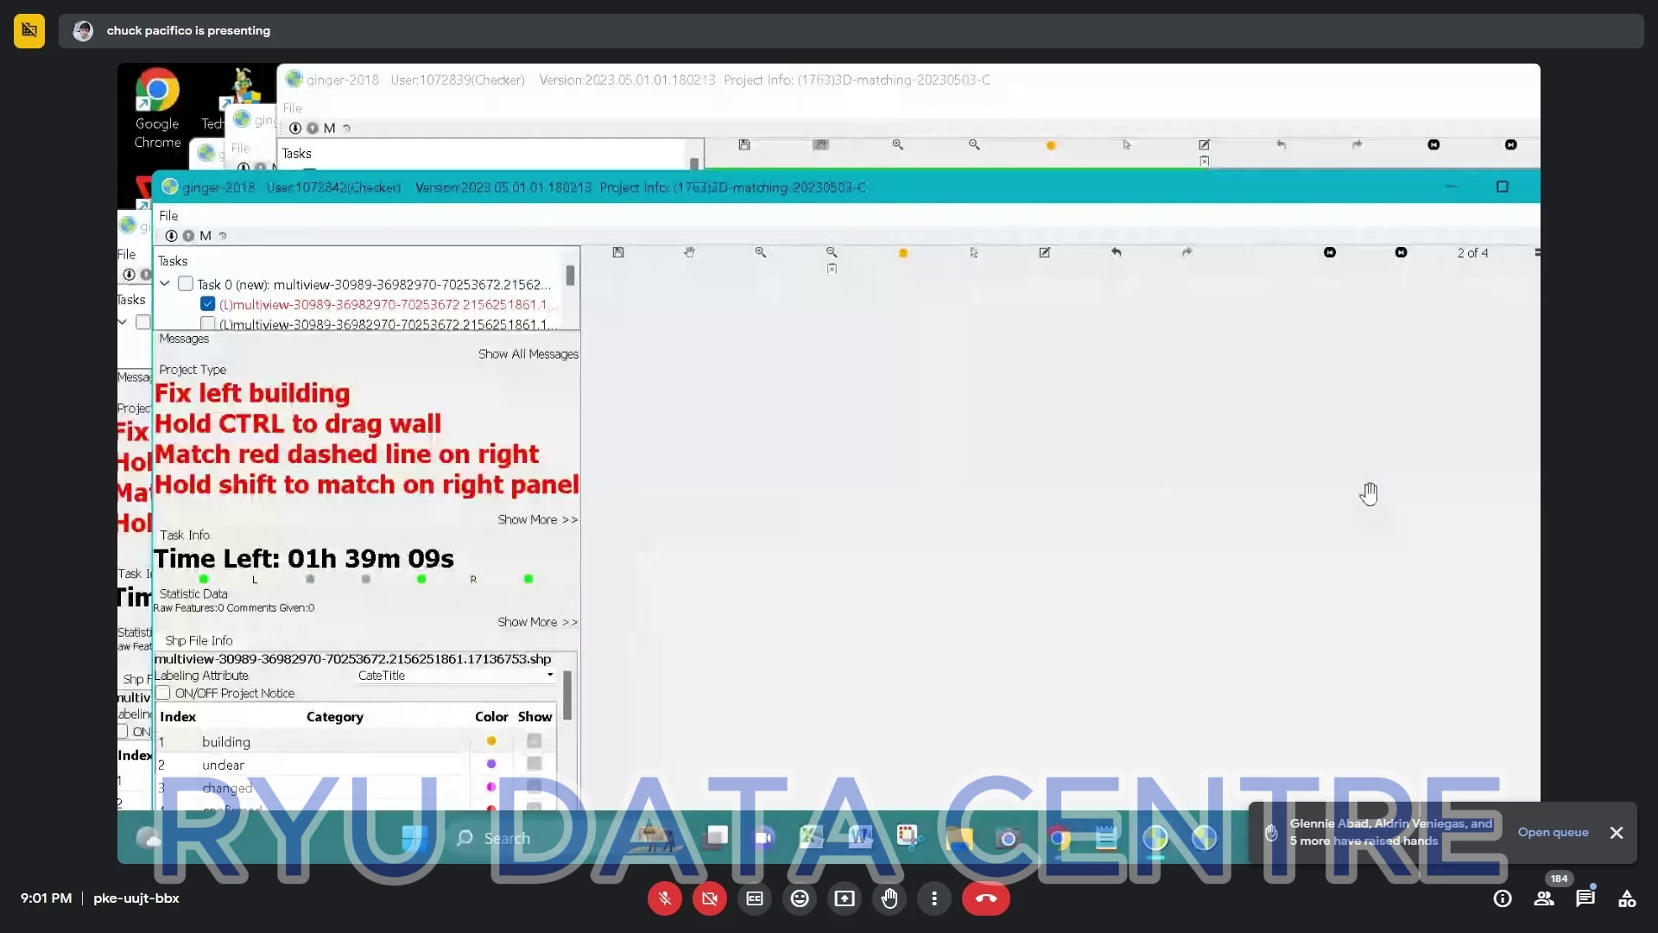
{"action": "key", "text": "Left"}
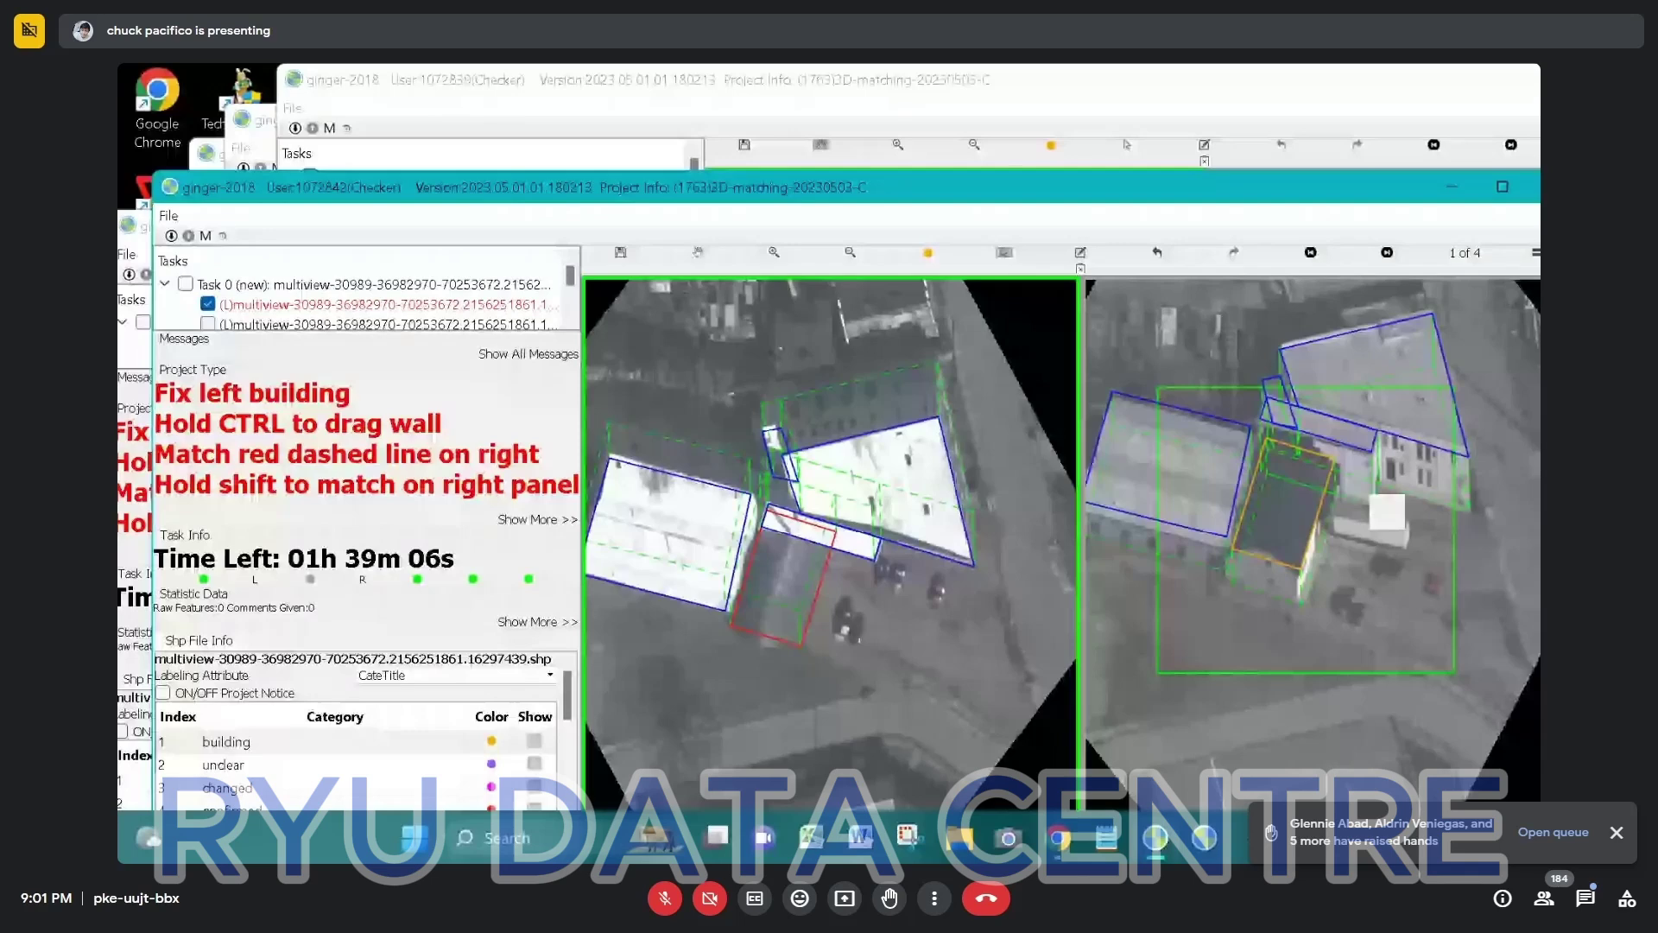
Switch to the multiview-30976 task and redraw the long curved house's roof outline in the left image.
{"action": "left_click", "coordinate": [206, 153]}
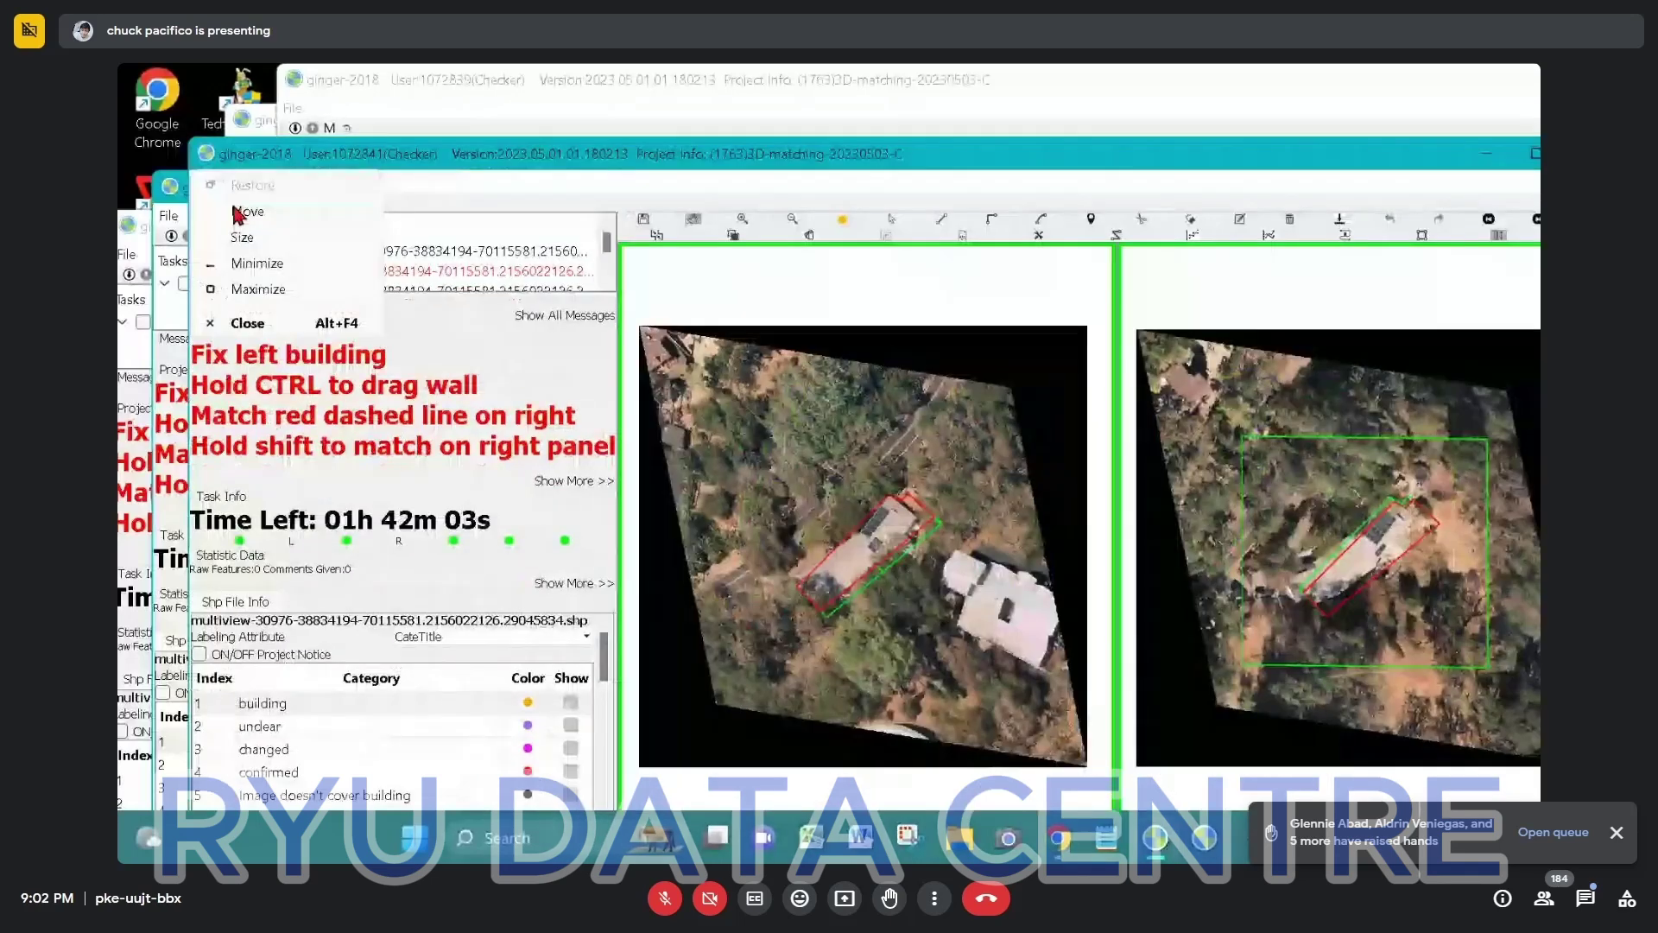
{"action": "left_click", "coordinate": [894, 544]}
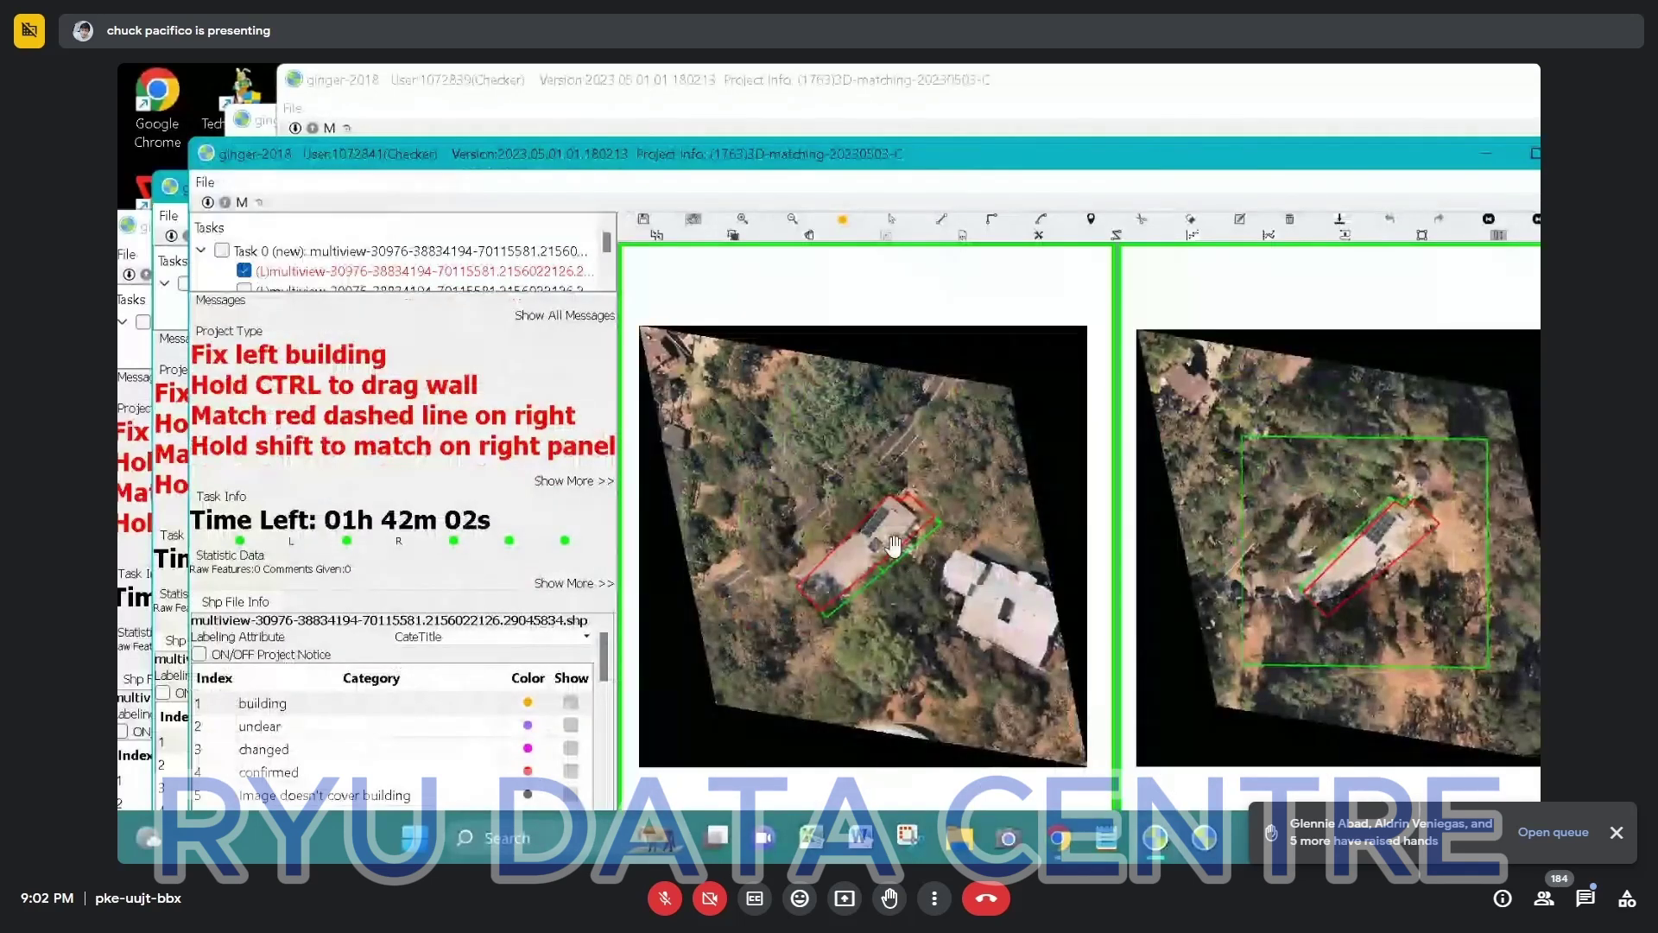
{"action": "scroll", "coordinate": [894, 545], "scroll_direction": "up", "scroll_amount": 3}
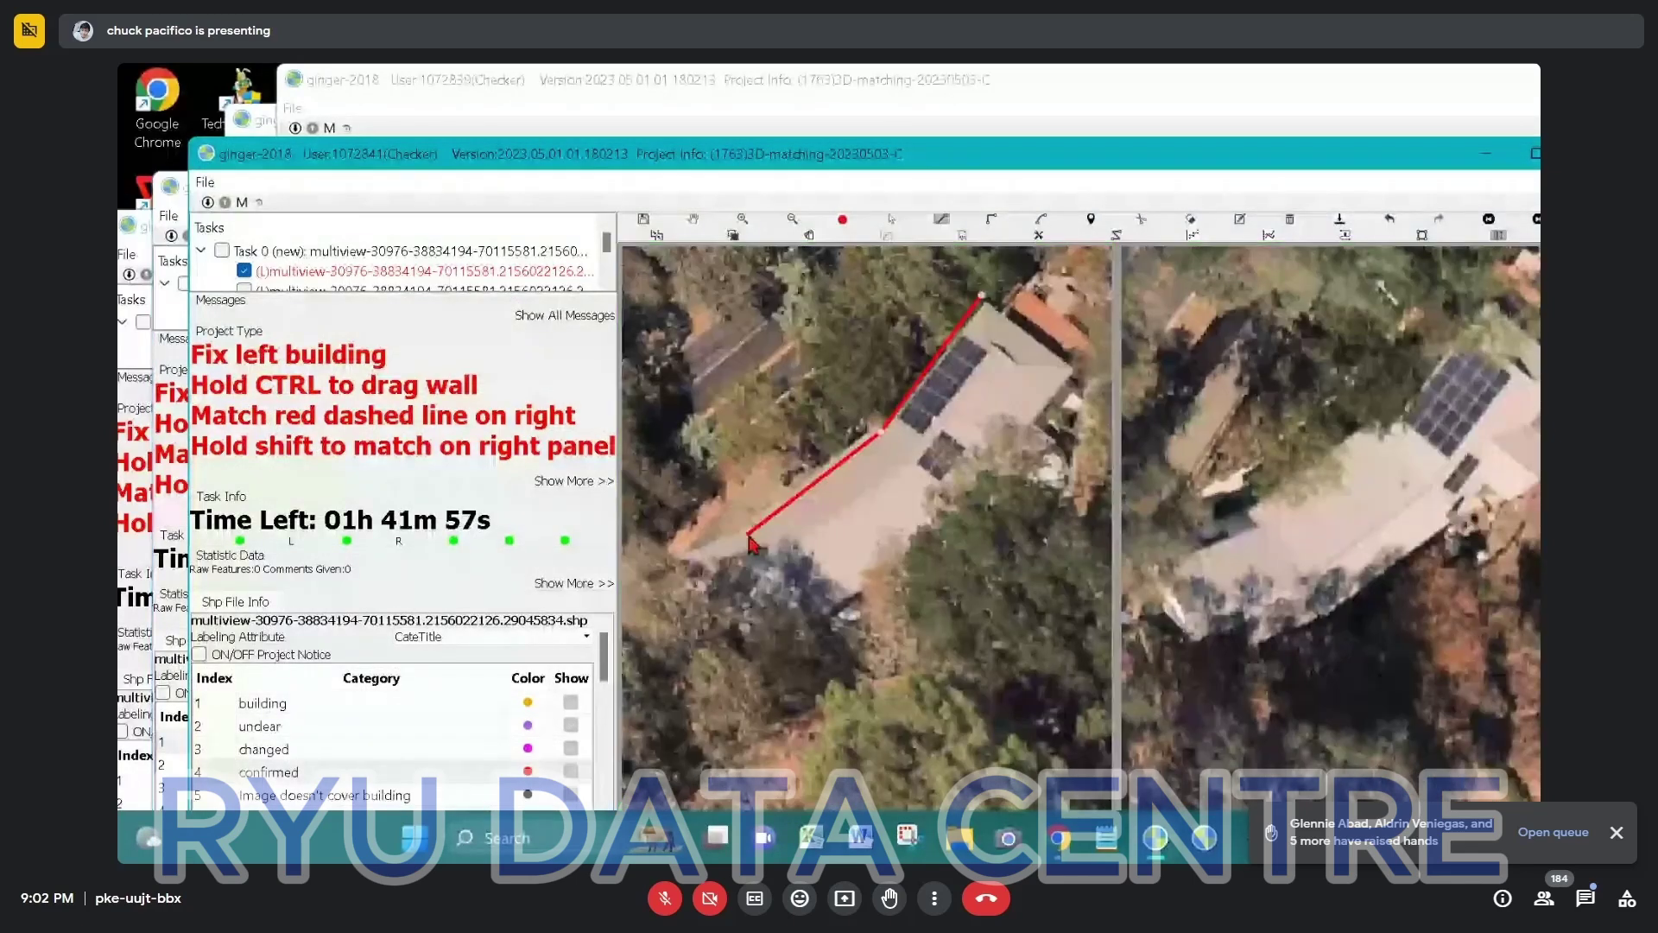
{"action": "left_click", "coordinate": [683, 558]}
{"action": "left_click", "coordinate": [739, 655]}
{"action": "left_click", "coordinate": [853, 596]}
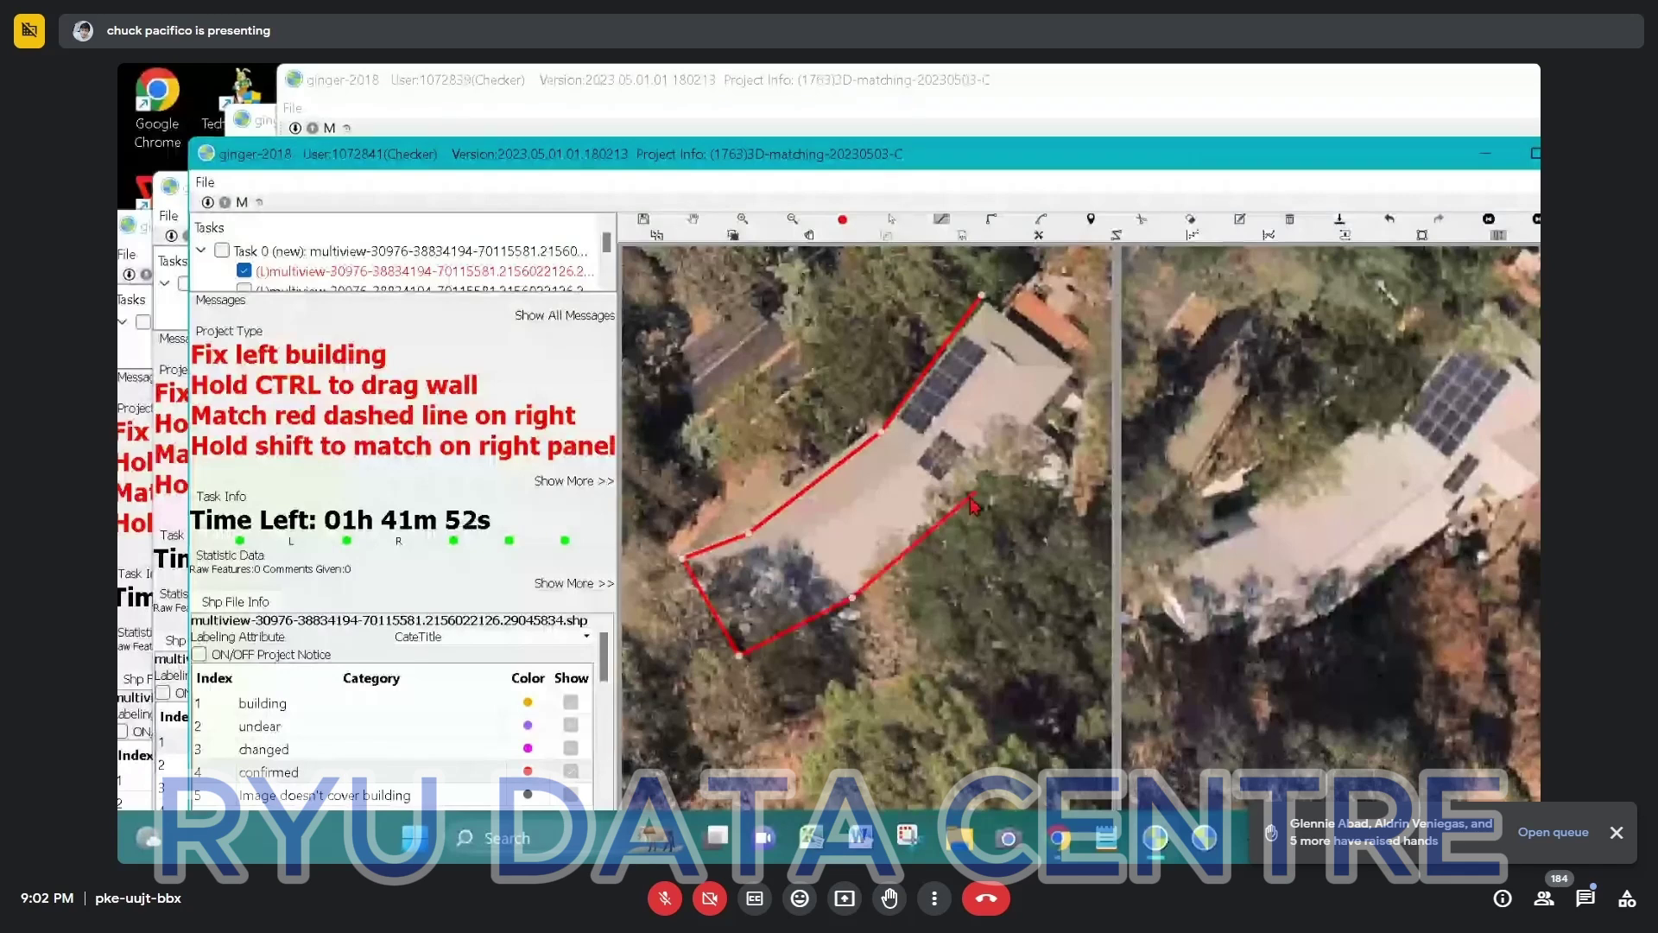
{"action": "left_click", "coordinate": [969, 495]}
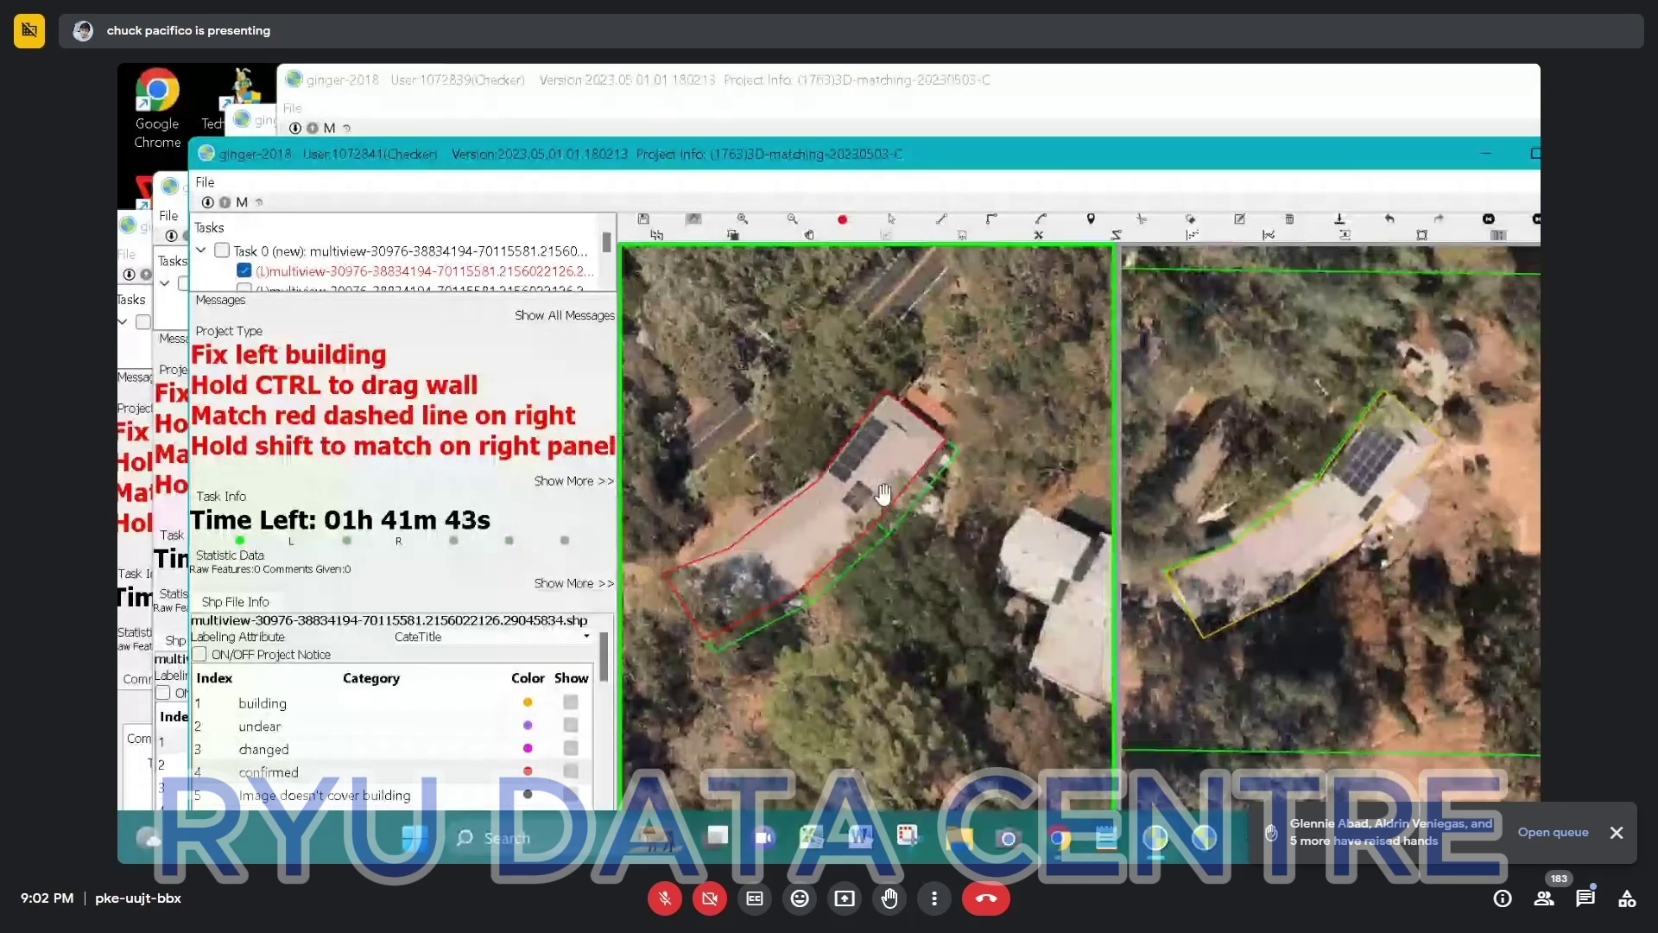
Maximize the task window and confirm the curved house's match on right image 1 of 4.
{"action": "scroll", "coordinate": [883, 494], "scroll_direction": "up", "scroll_amount": 2}
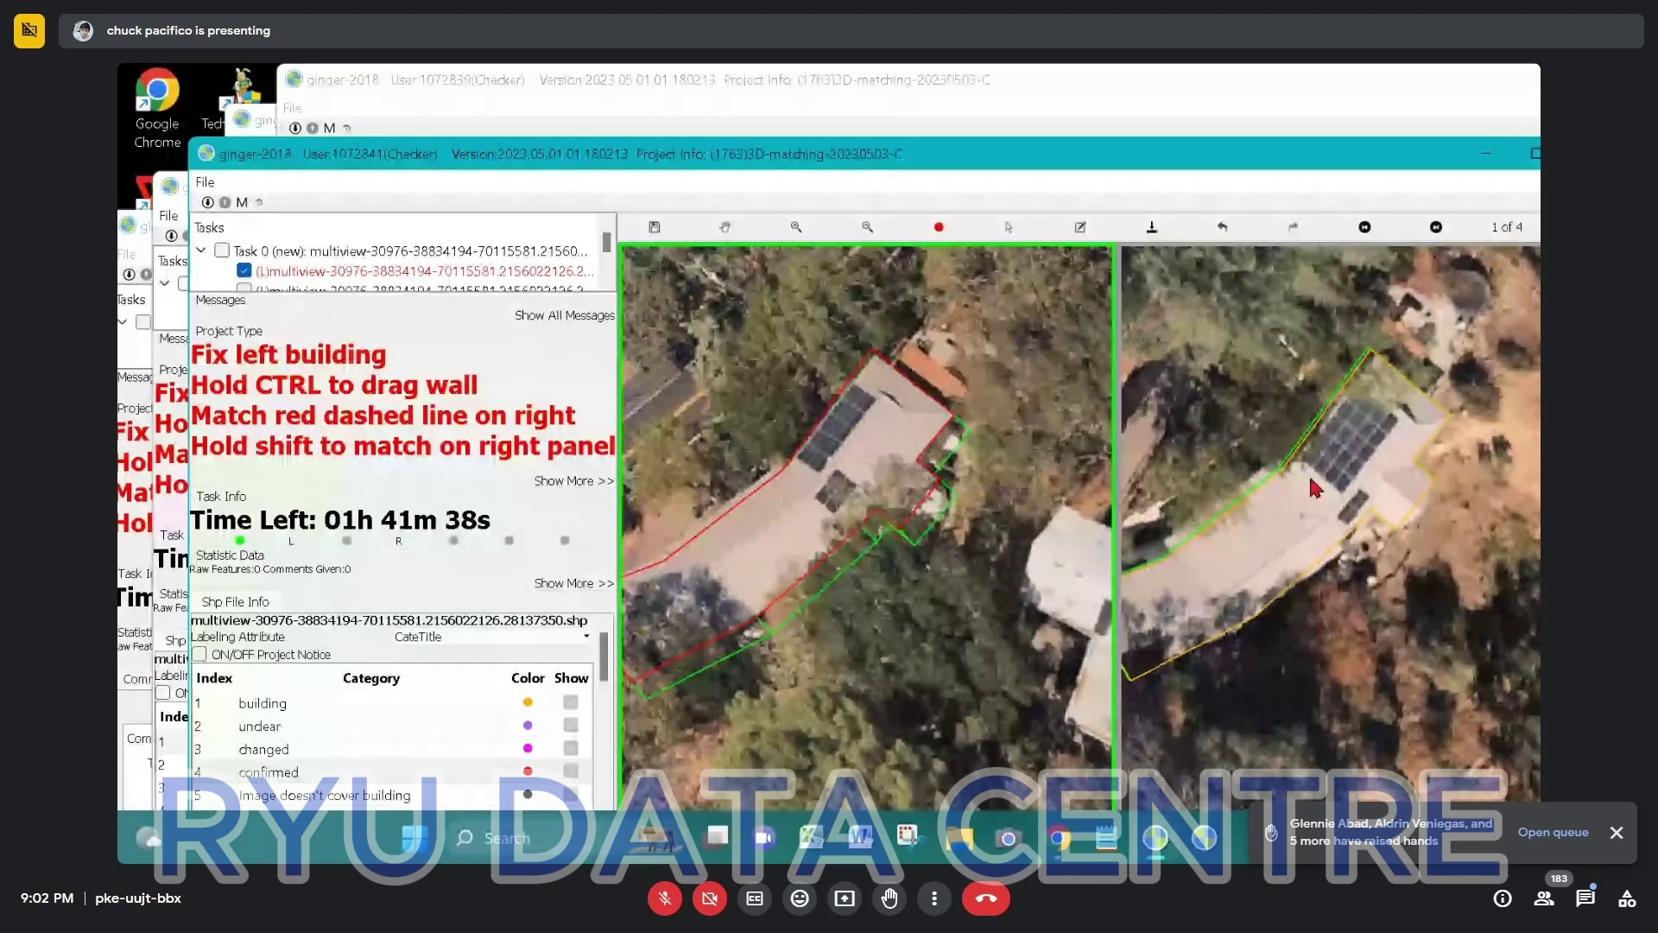
{"action": "scroll", "coordinate": [1314, 489], "scroll_direction": "down", "scroll_amount": 2}
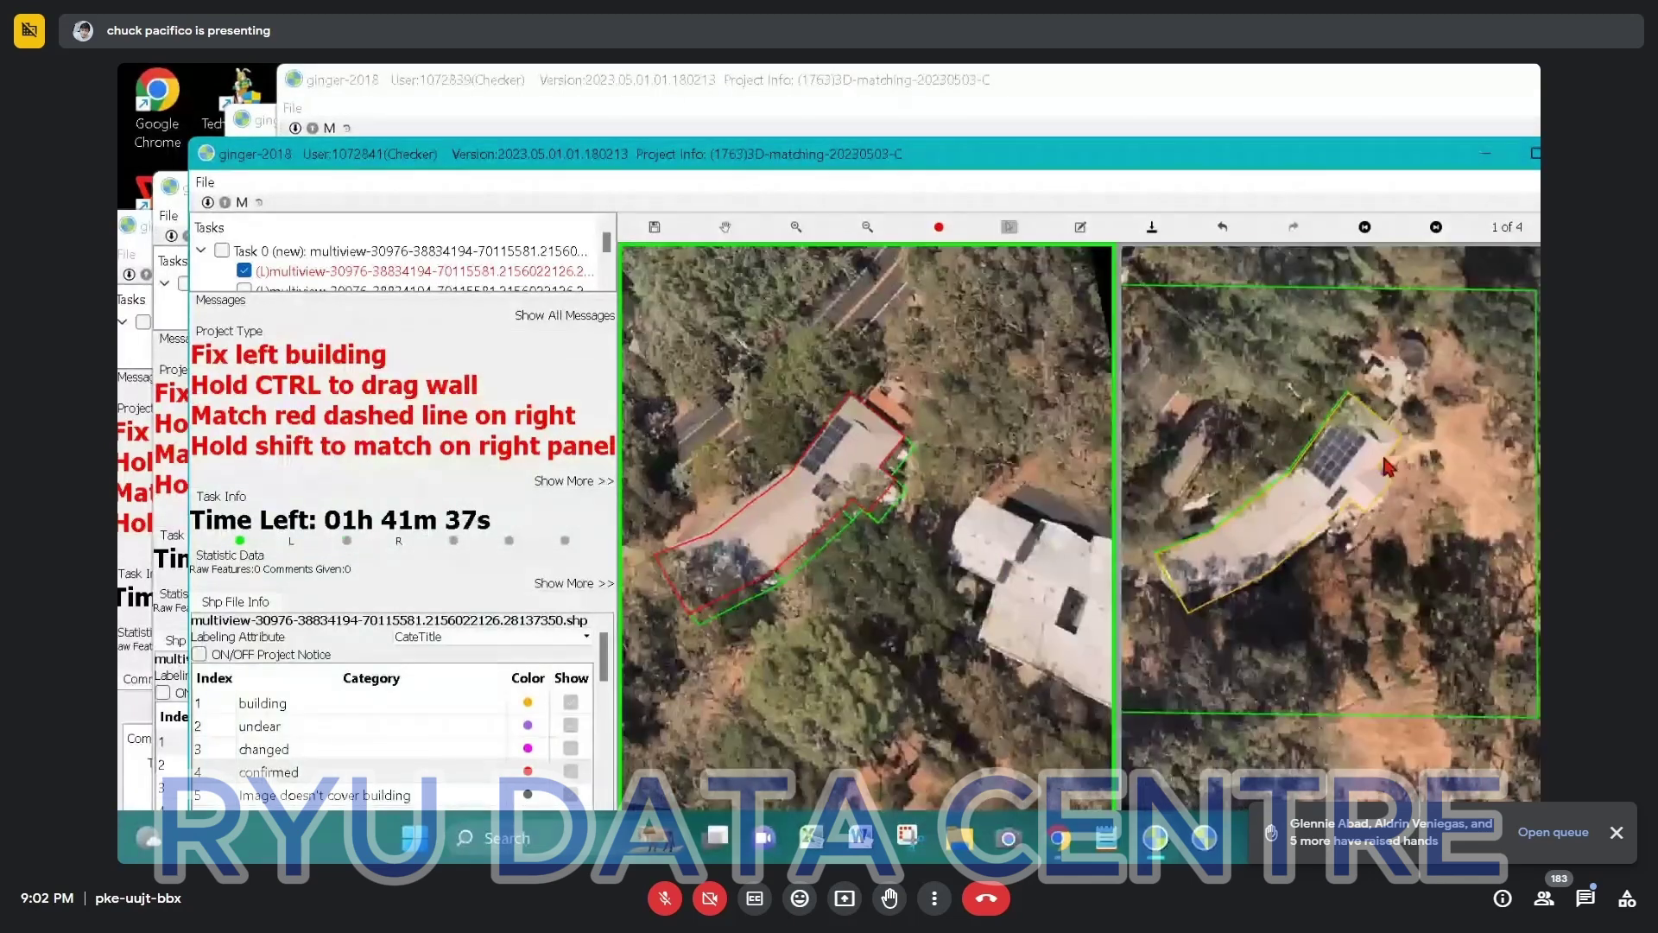
{"action": "double_click", "coordinate": [1295, 159]}
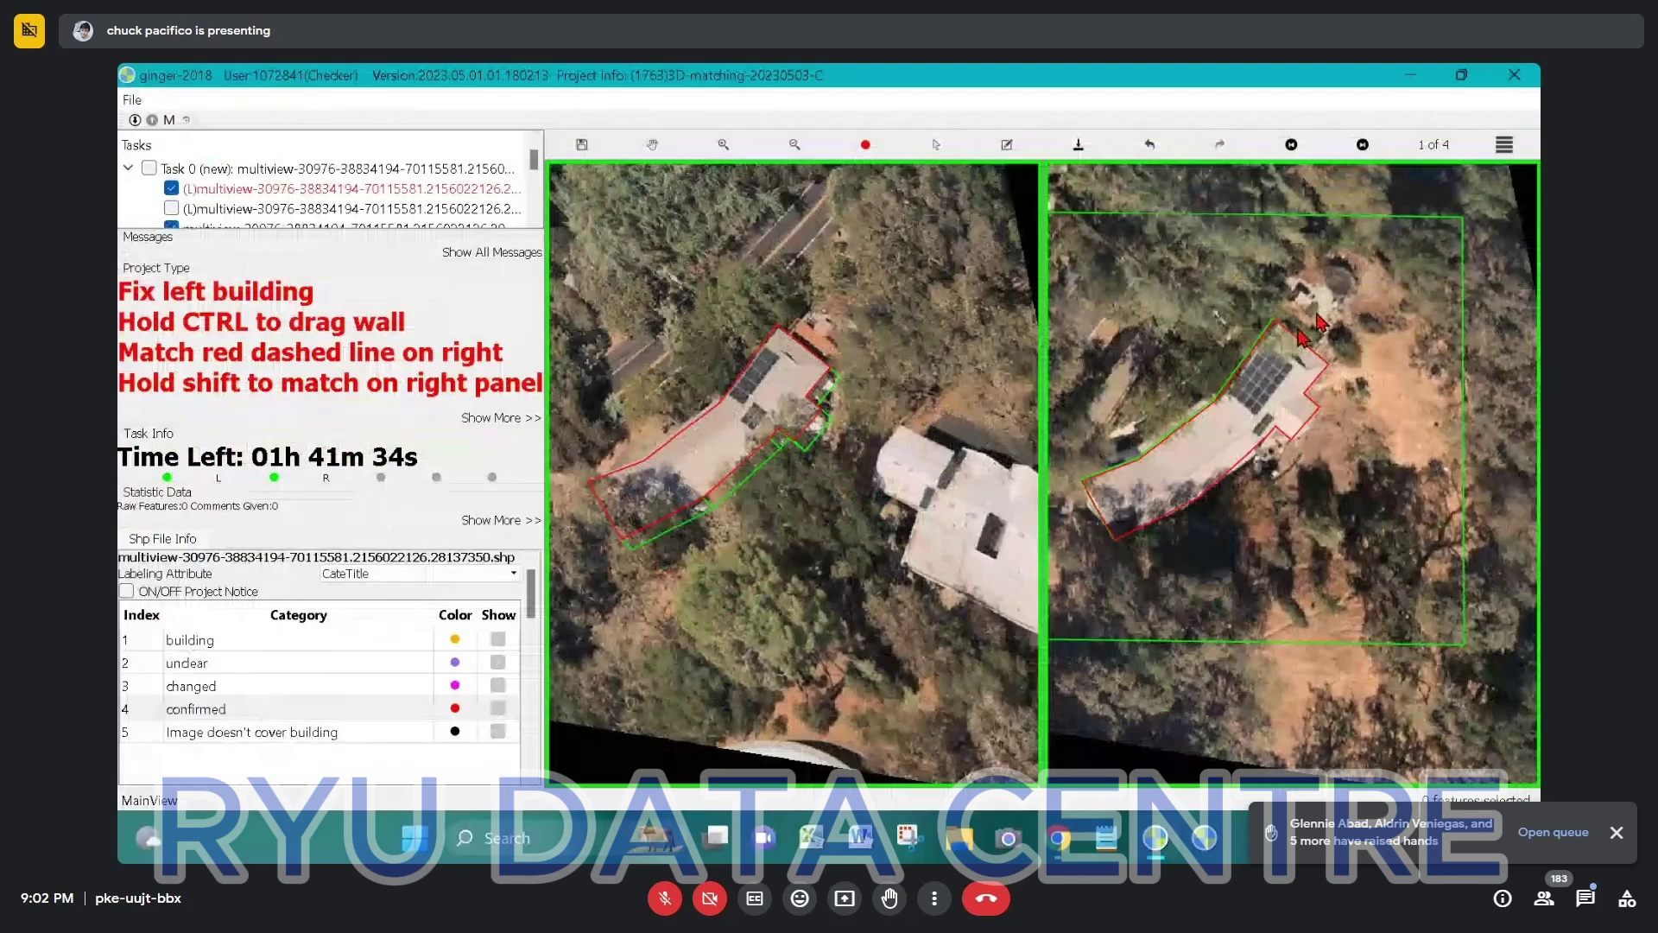
Shift the curved house outline to fit its roof on right image 2 of 4.
{"action": "left_click", "coordinate": [1363, 145]}
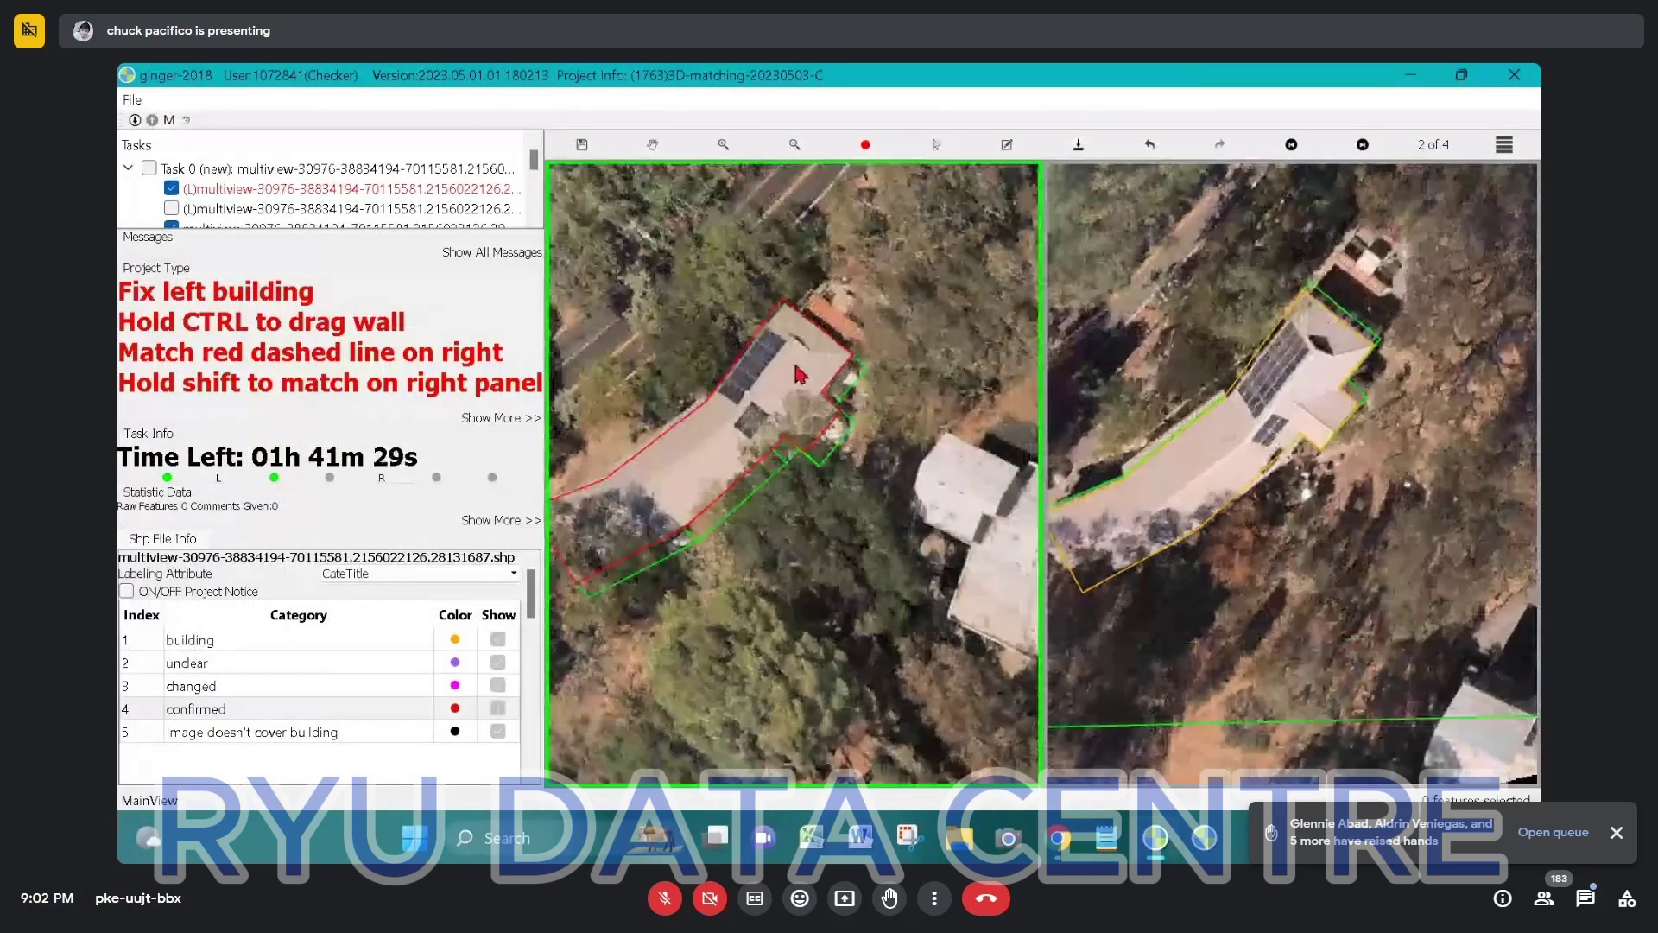
{"action": "left_click", "coordinate": [793, 388]}
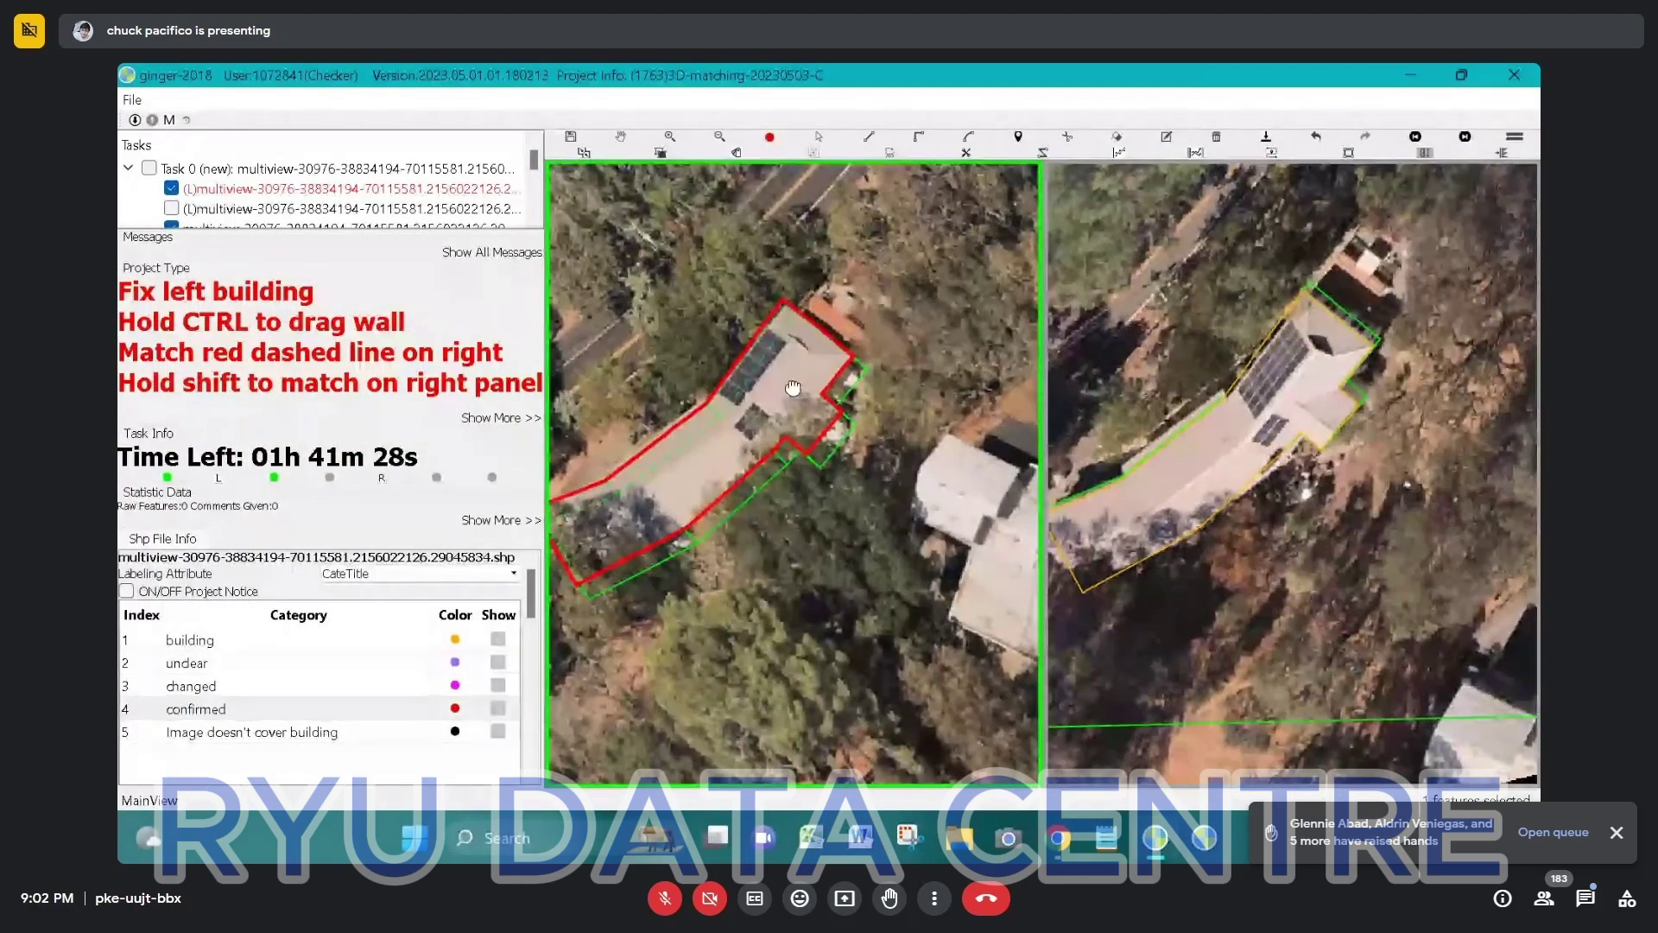
{"action": "left_click", "coordinate": [793, 388]}
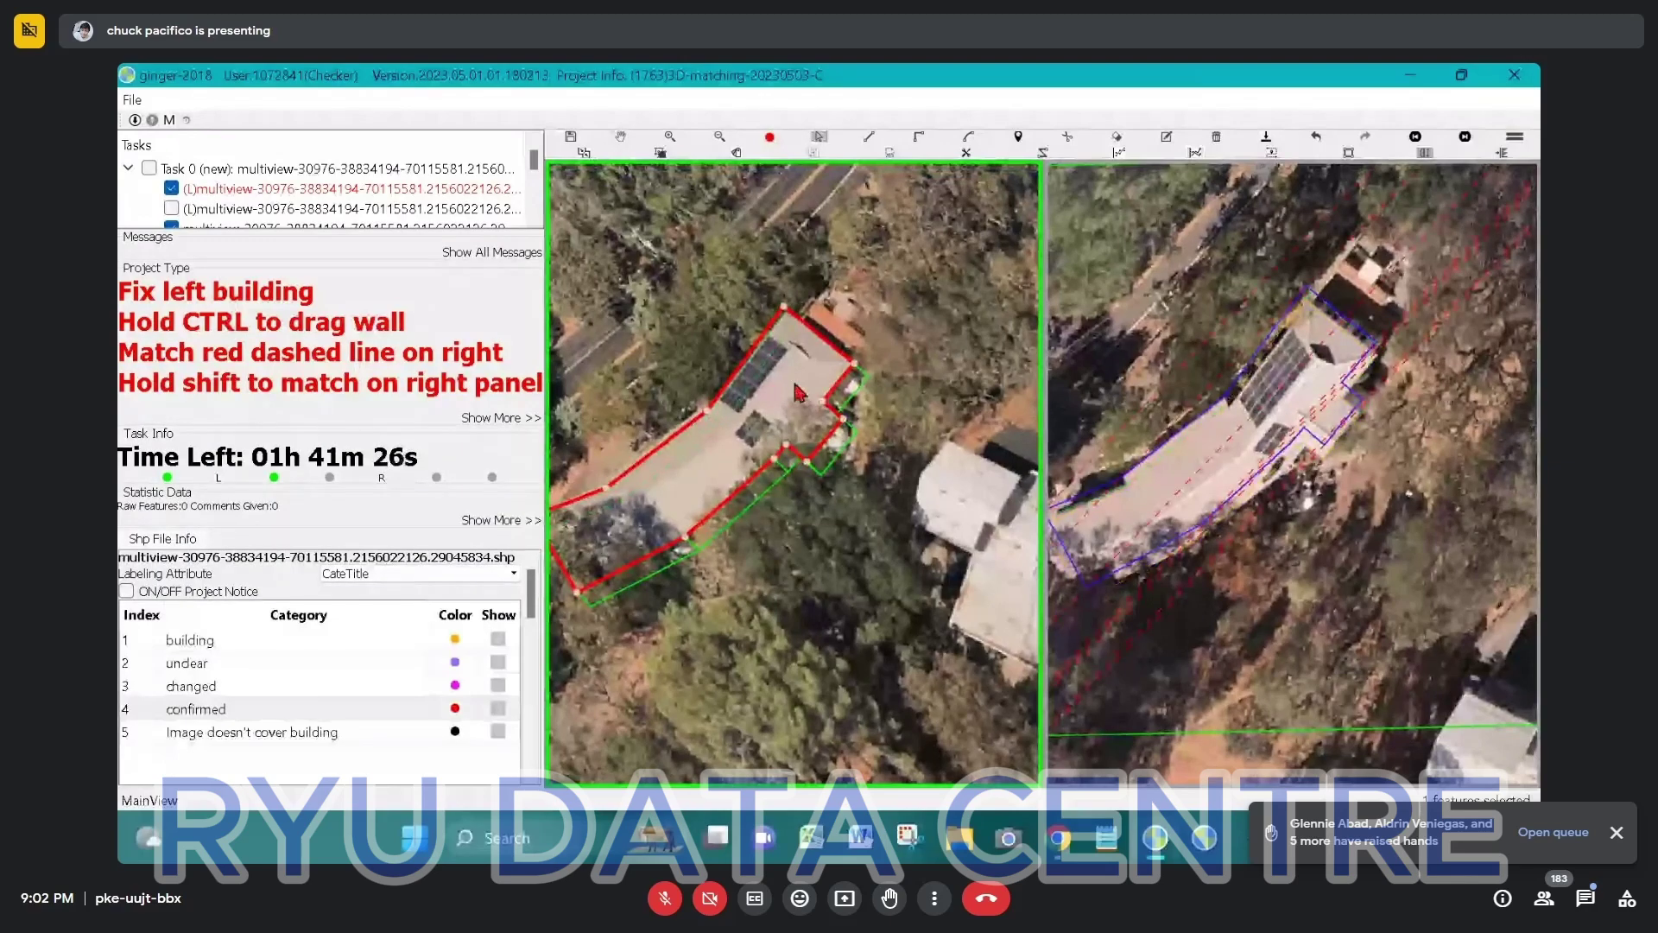
{"action": "left_click", "coordinate": [1365, 291]}
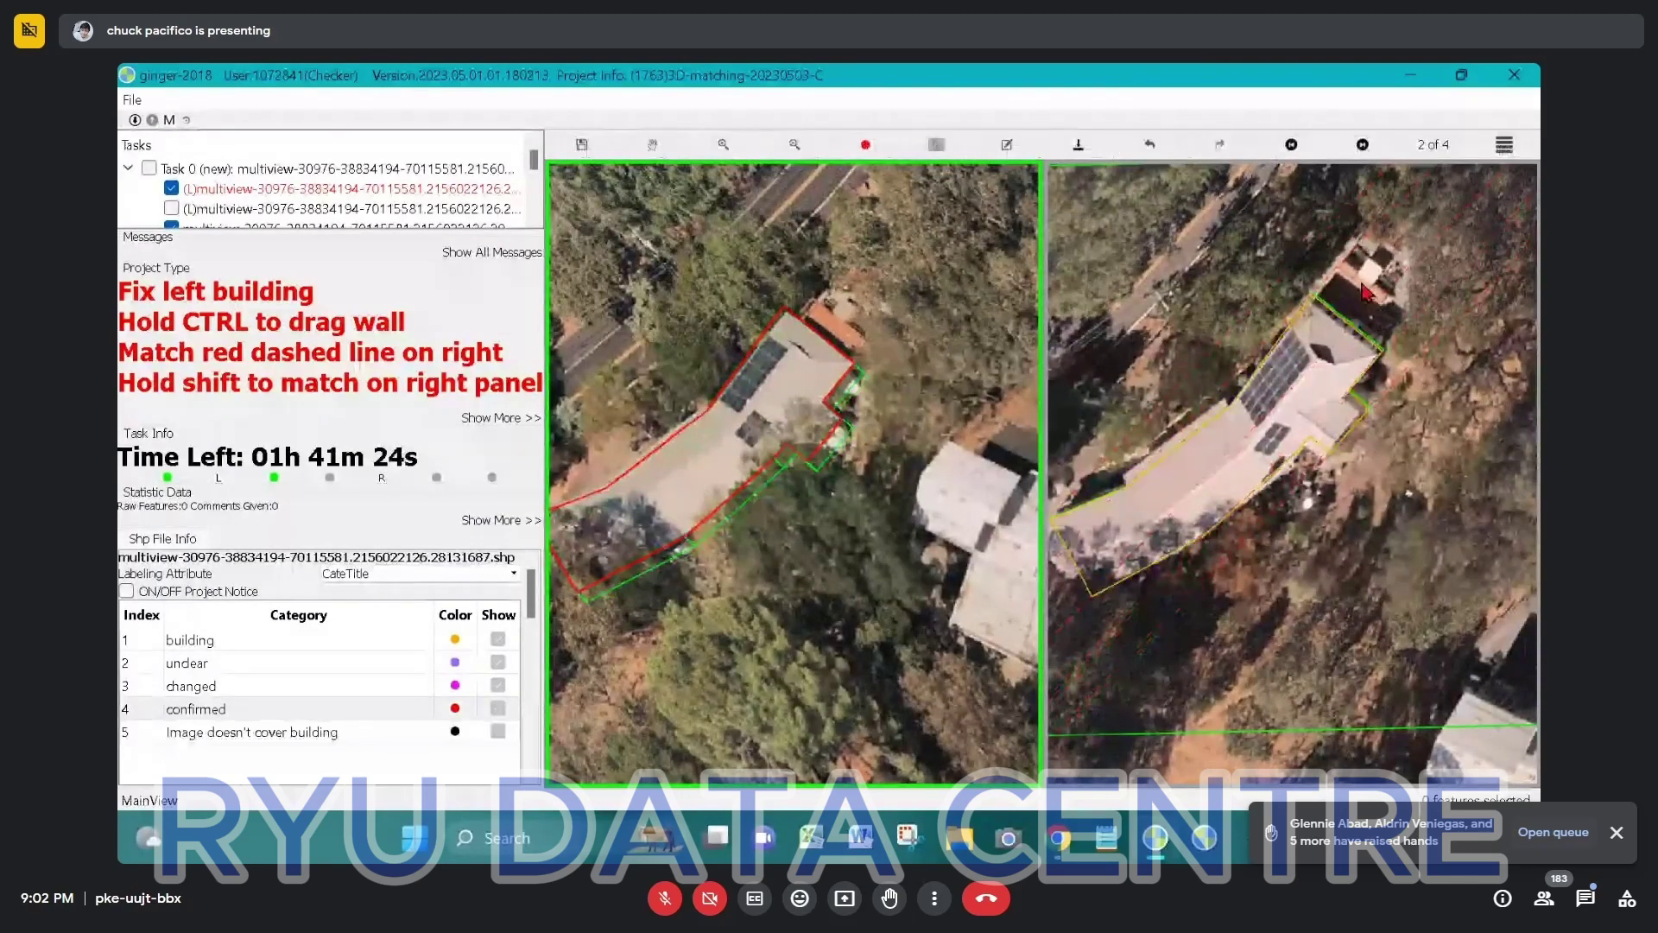
Confirm the shifted outline's match on right images 1 and 2 of 4.
{"action": "left_click", "coordinate": [1291, 145]}
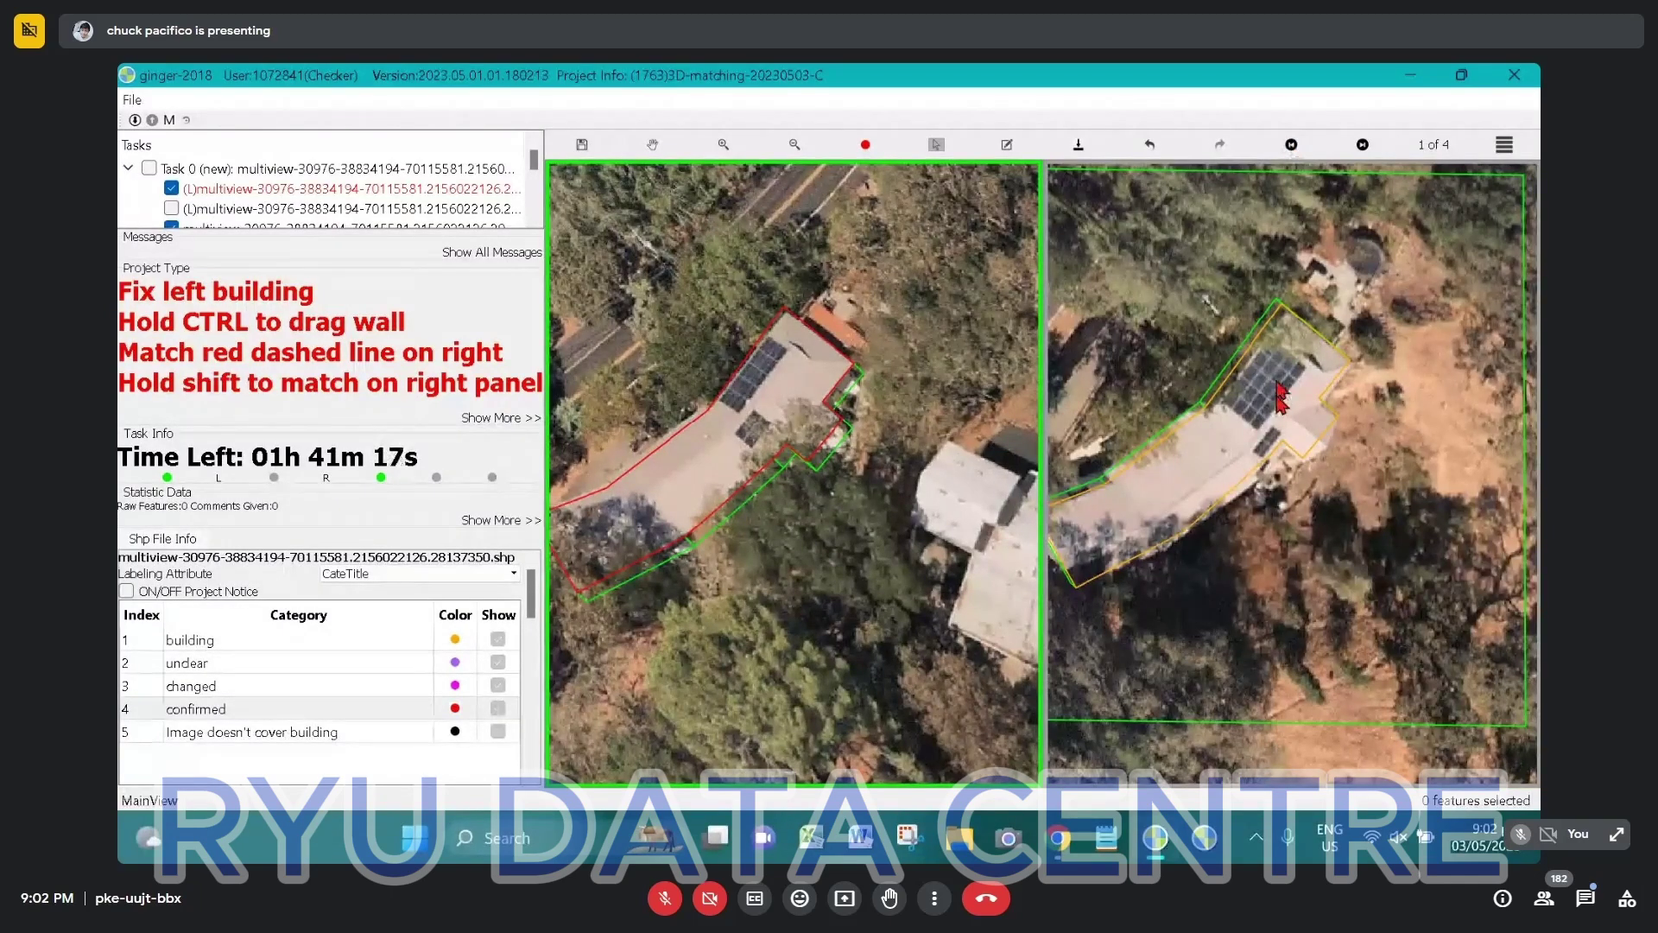
{"action": "left_click", "coordinate": [1369, 290], "text": "shift"}
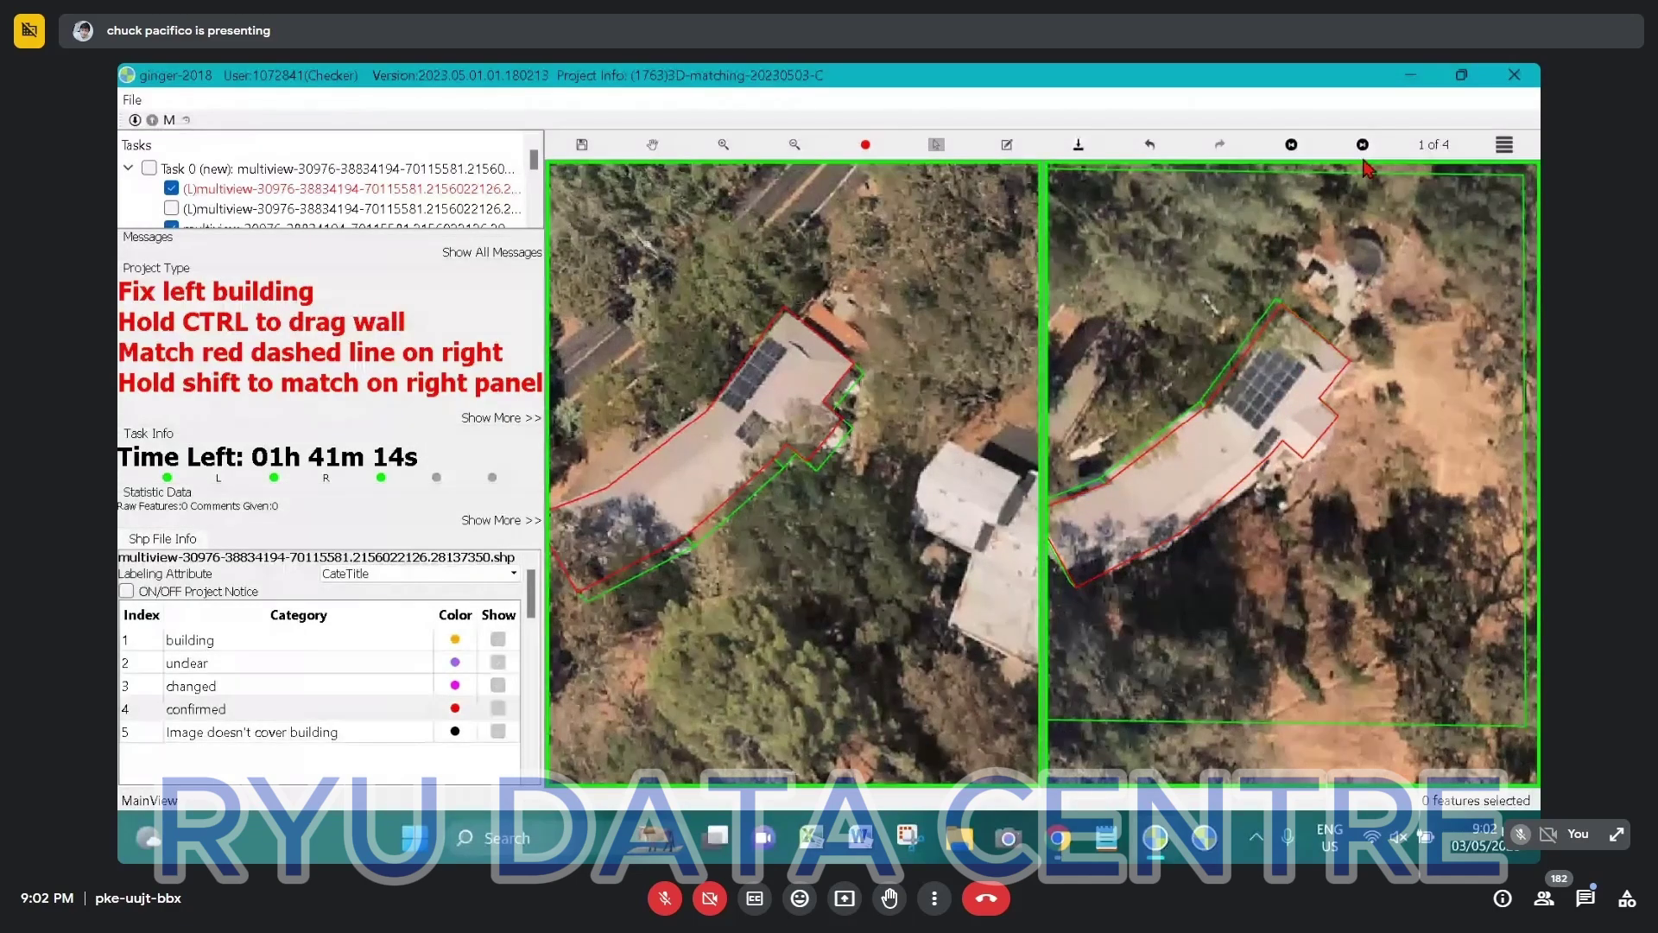
{"action": "left_click", "coordinate": [1363, 145]}
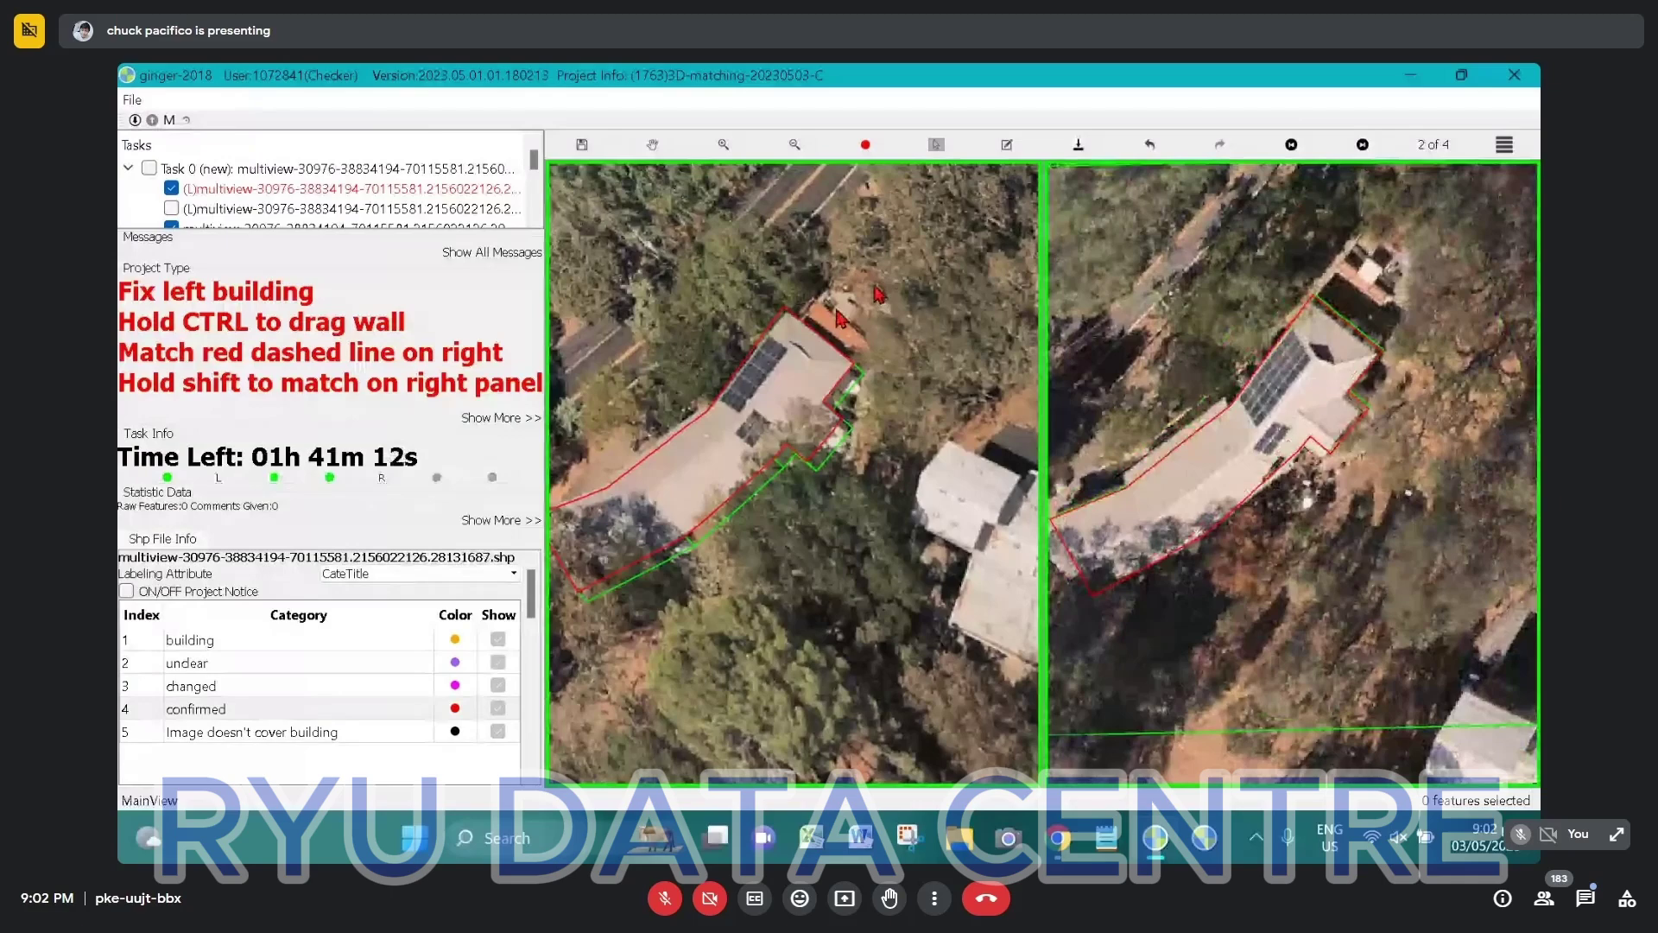
Split the curved house outline crosswise in the left image with a cut about 11 m long, separating its lower end.
{"action": "left_click", "coordinate": [636, 489]}
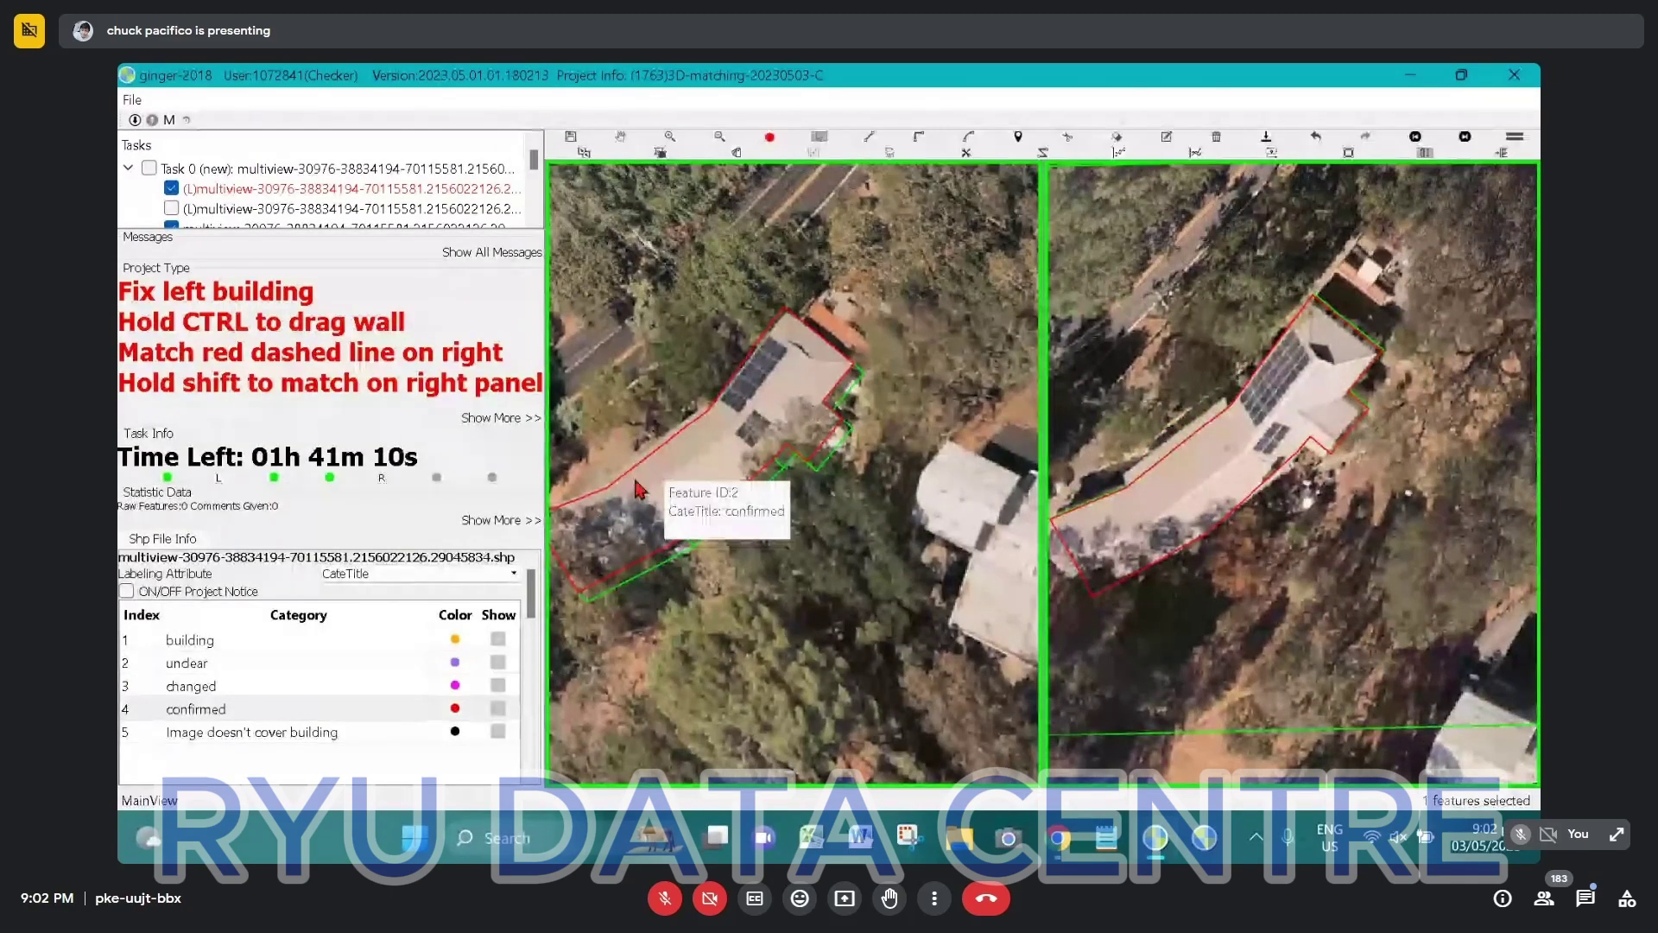
{"action": "left_click", "coordinate": [641, 442]}
{"action": "double_click", "coordinate": [708, 532]}
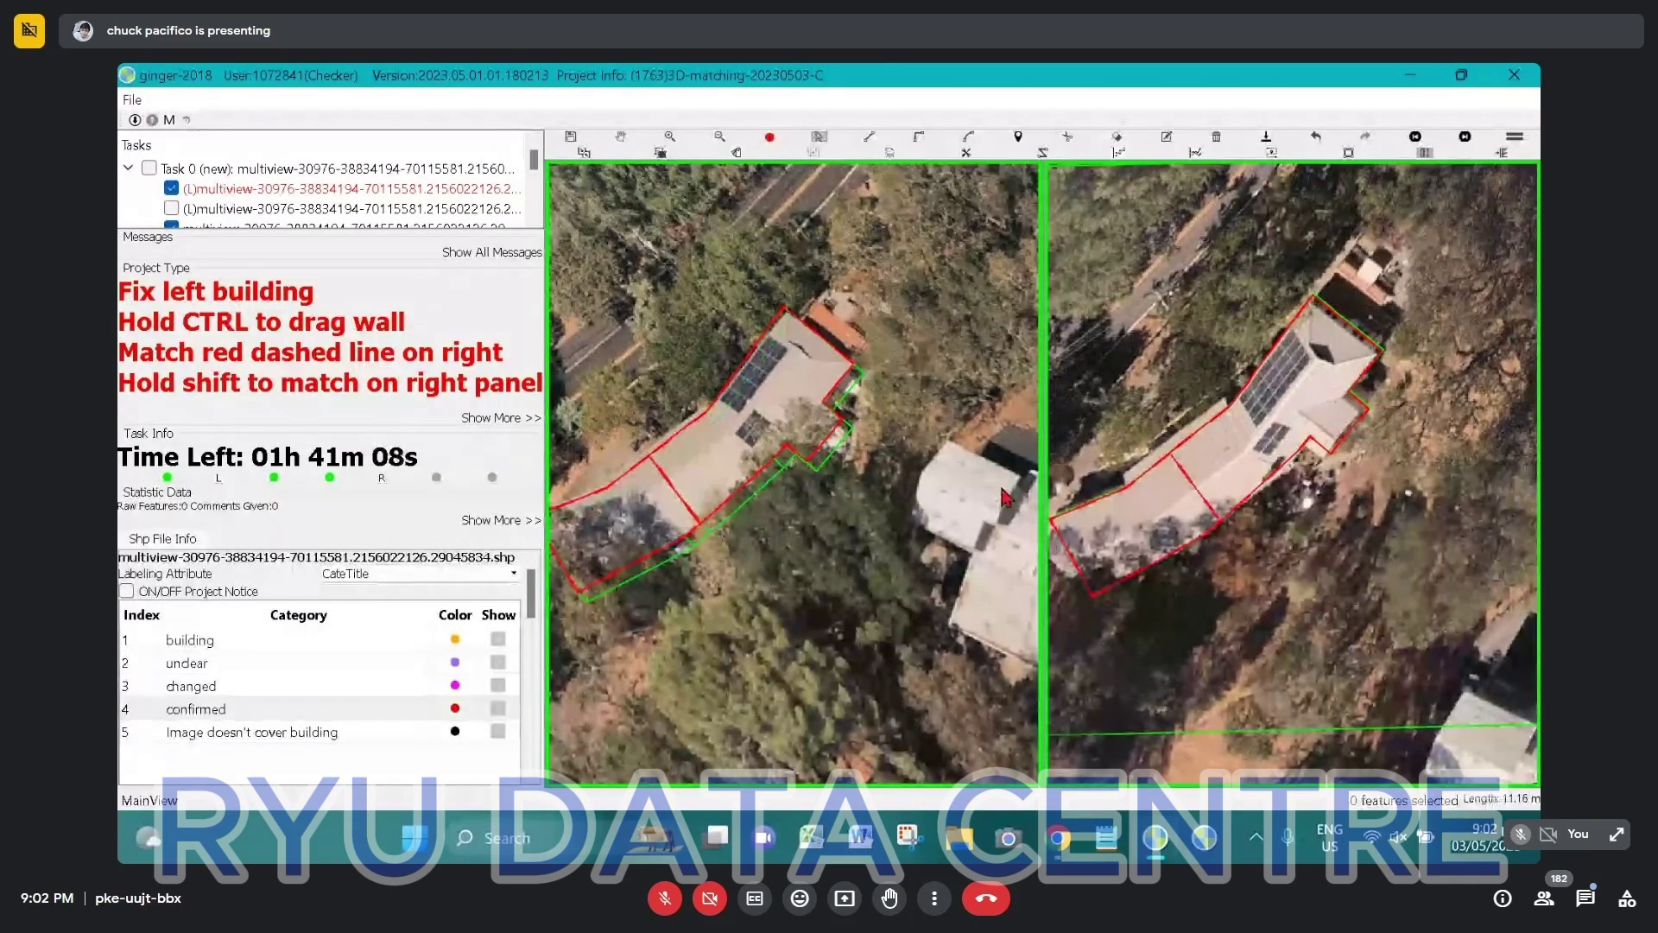
Confirm the split outlines' match on right image 3 of 4 and return to the preceding right image.
{"action": "left_click", "coordinate": [1465, 136]}
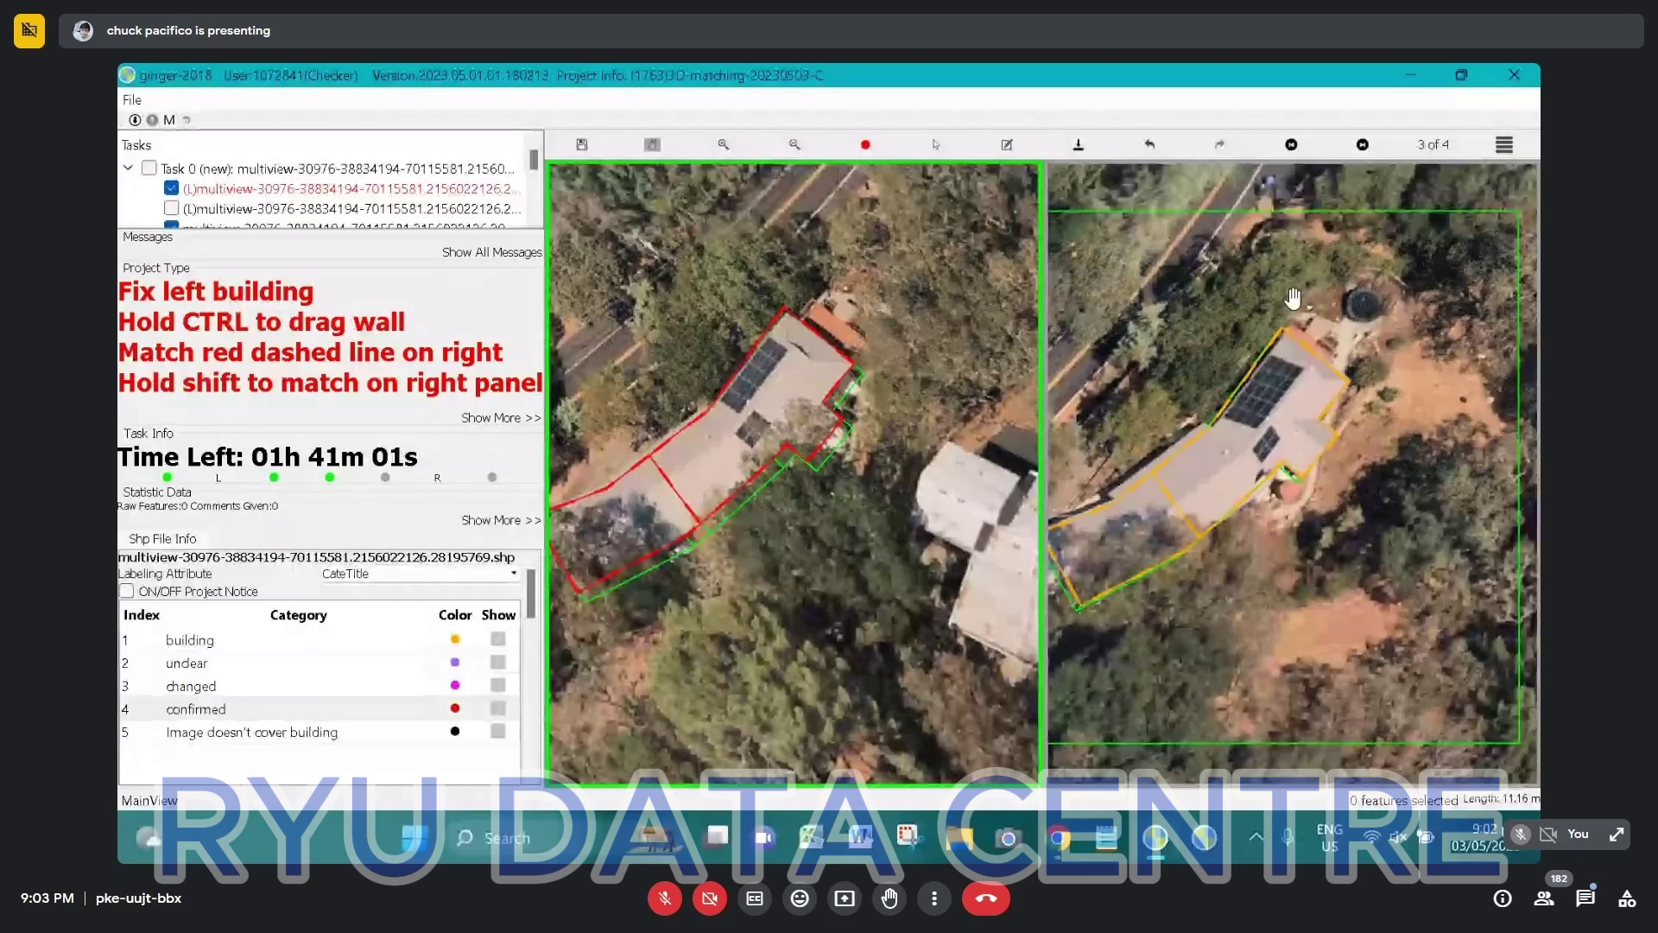
{"action": "key", "text": "4"}
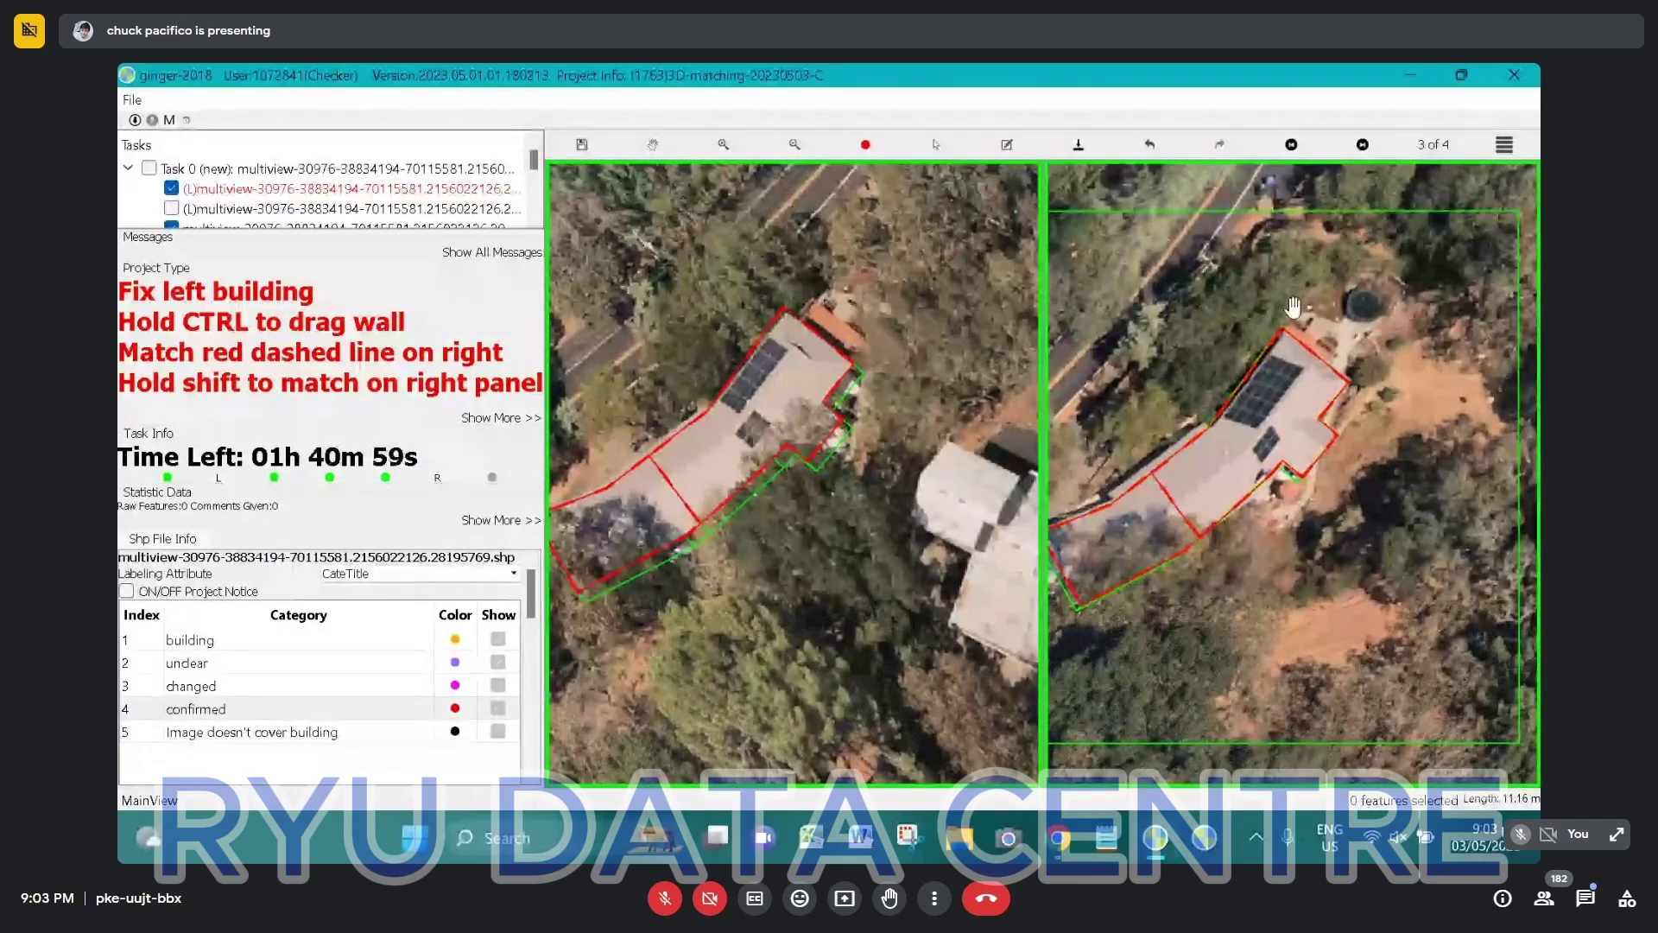
{"action": "key", "text": "Left"}
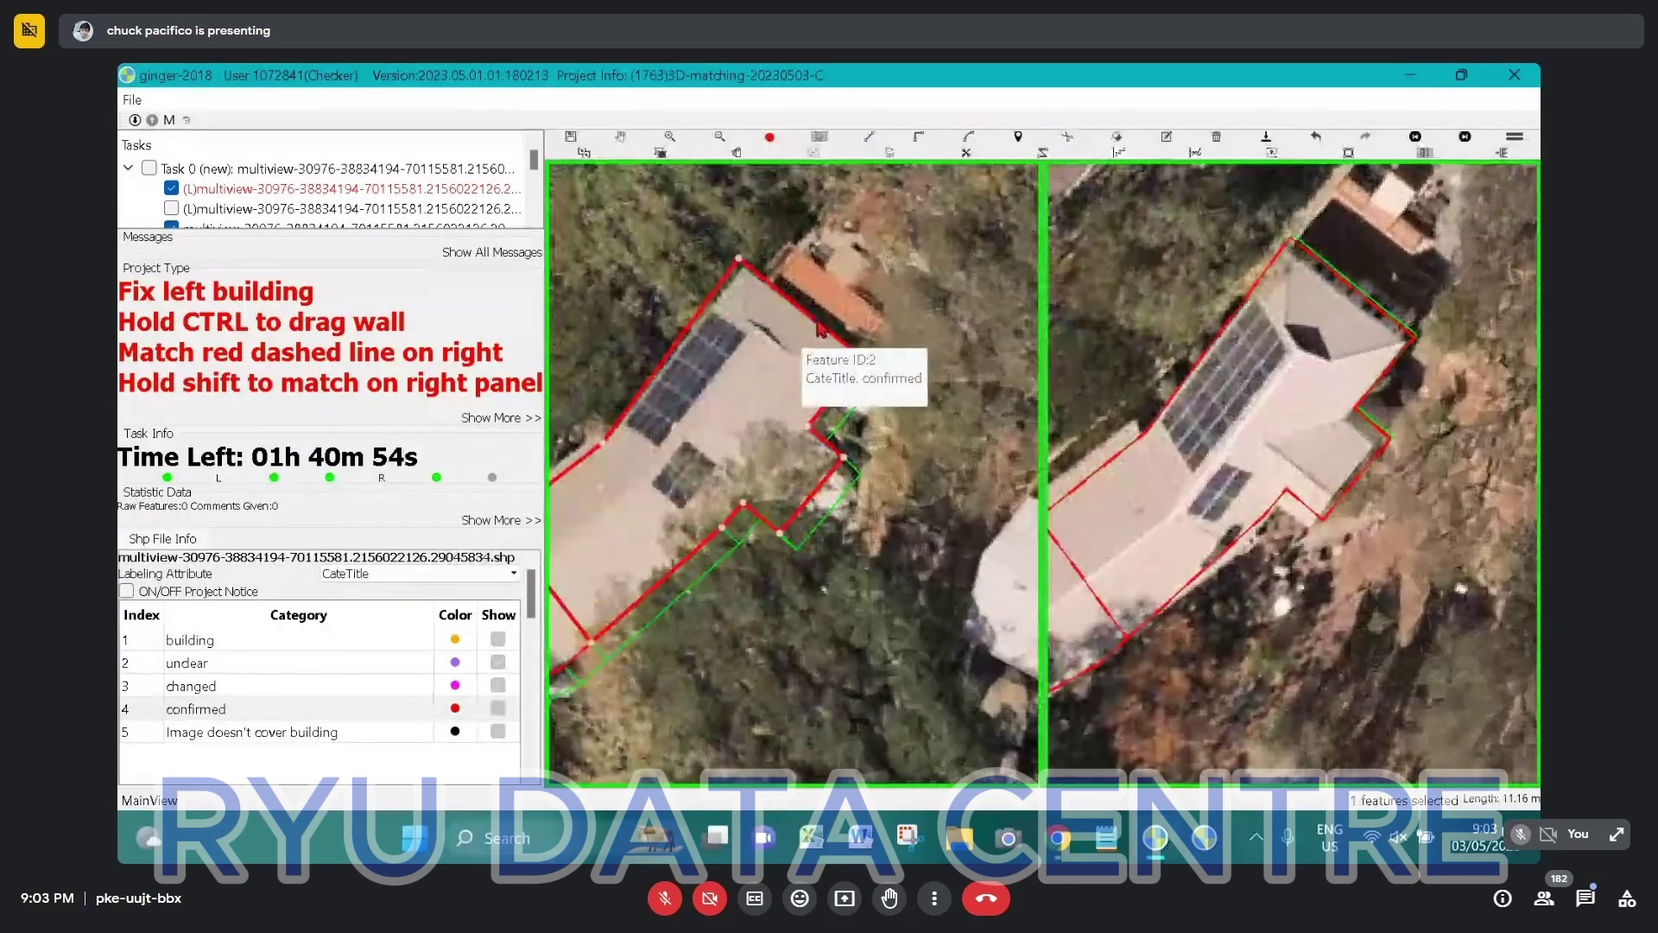
Shift the split house outline's upper part to fit its roof on right image 2 of 4 and confirm its match on image 3 of 4.
{"action": "left_click", "coordinate": [823, 323]}
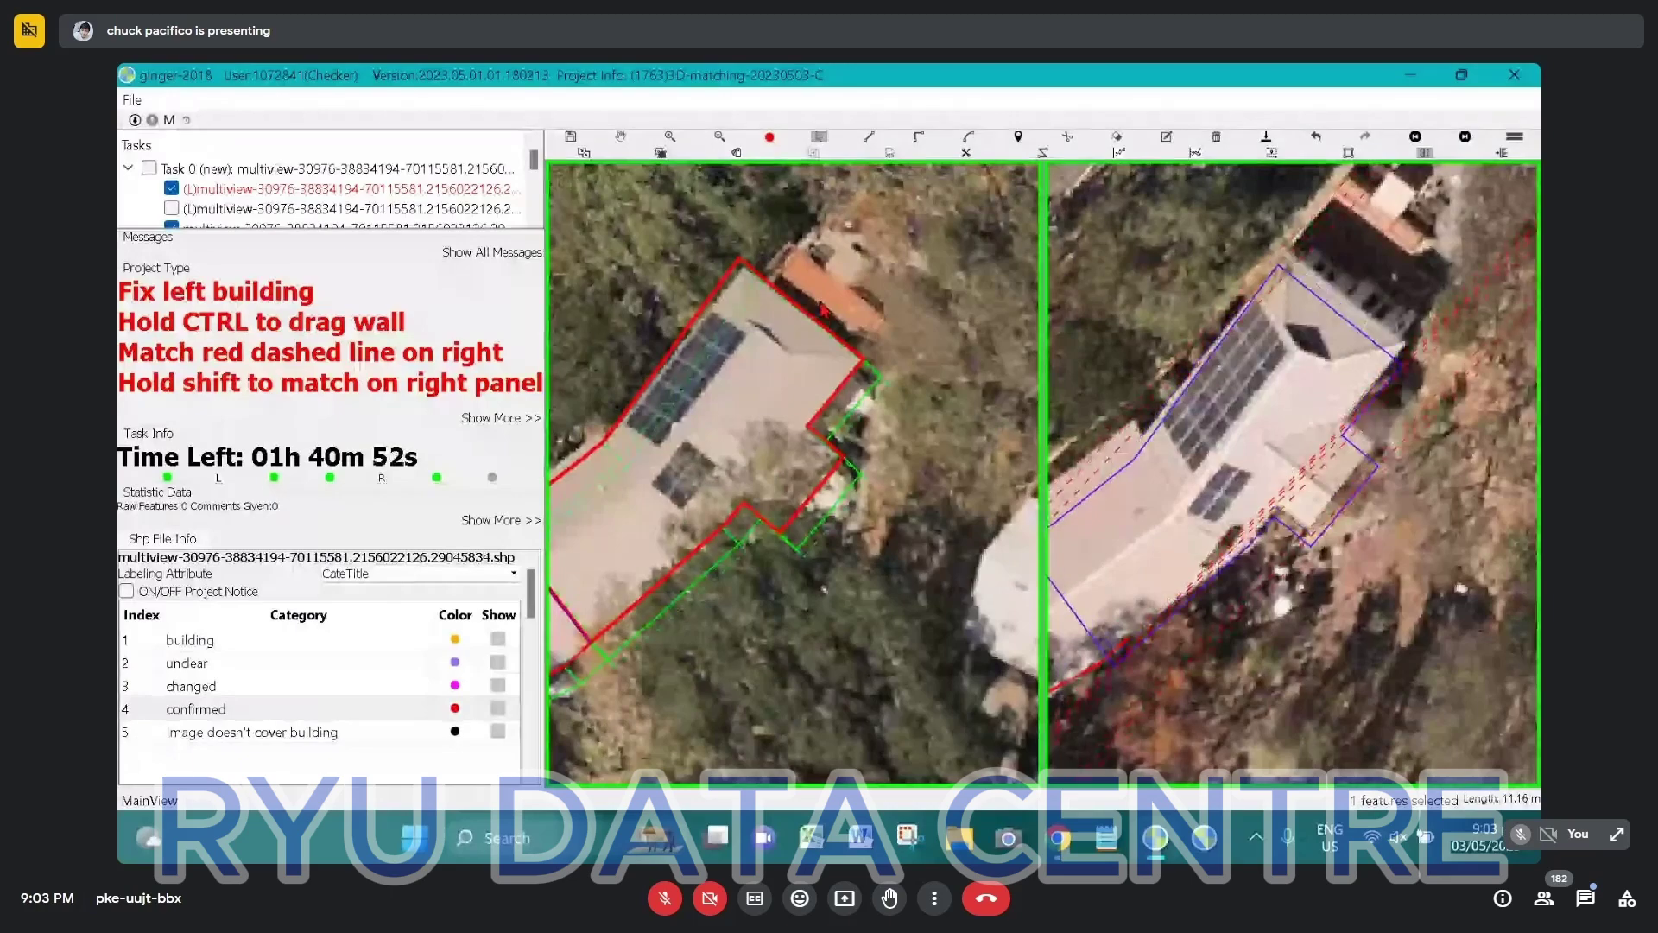
{"action": "left_click", "coordinate": [1412, 325]}
{"action": "scroll", "coordinate": [1413, 324], "scroll_direction": "down", "scroll_amount": 2}
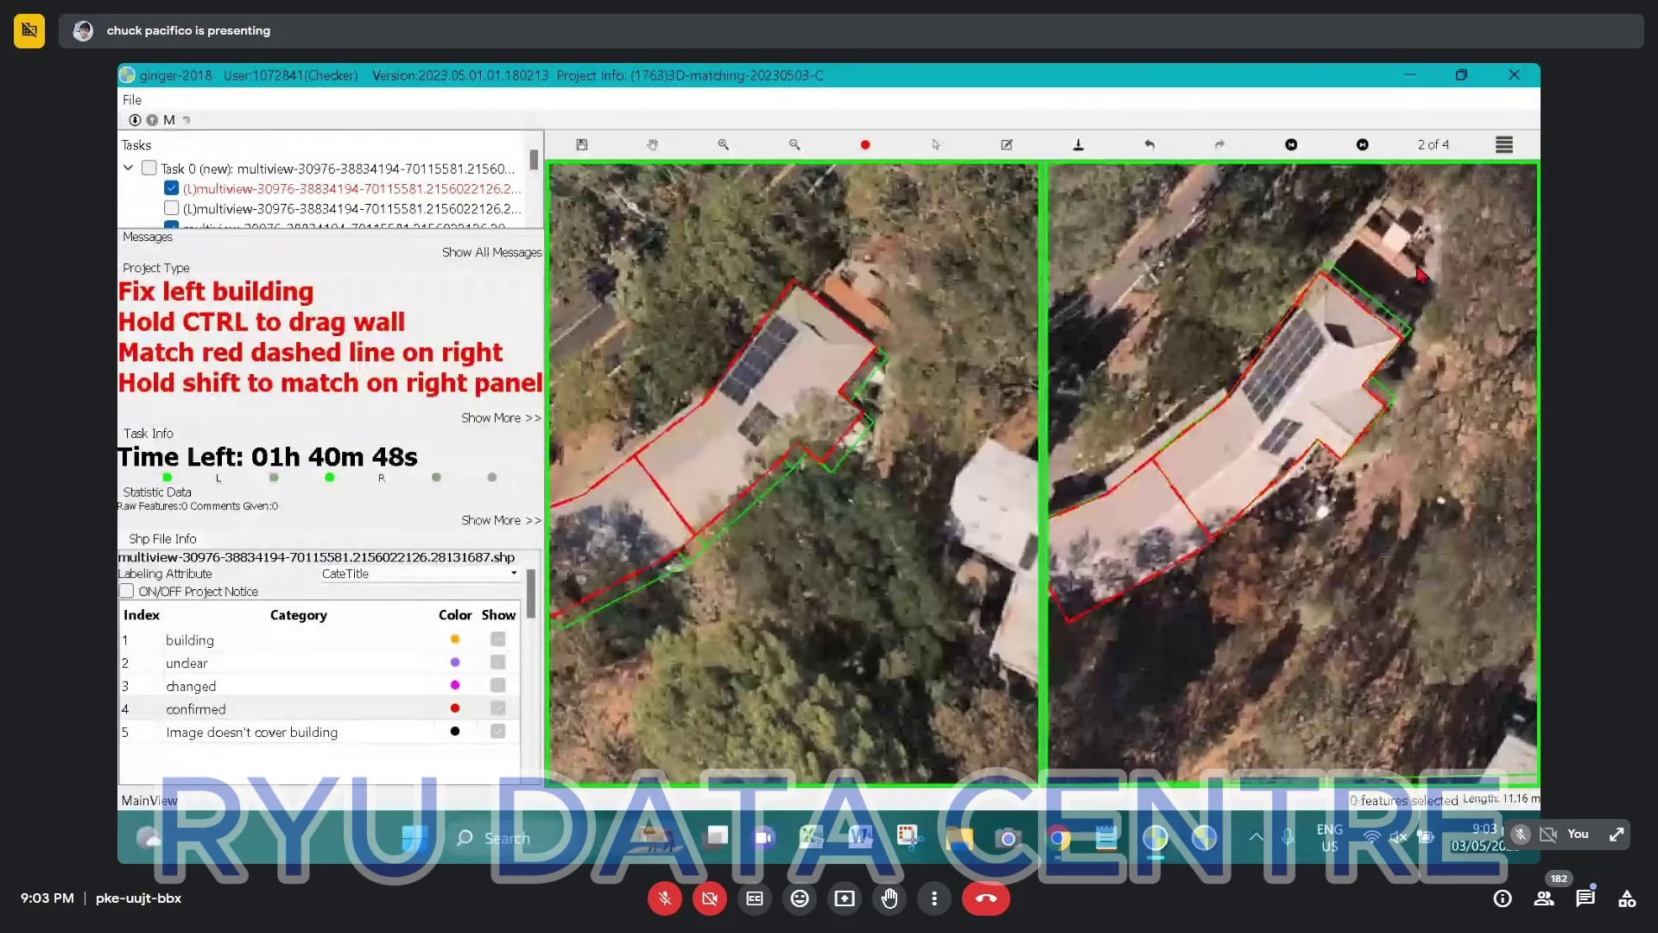
{"action": "key", "text": "Right"}
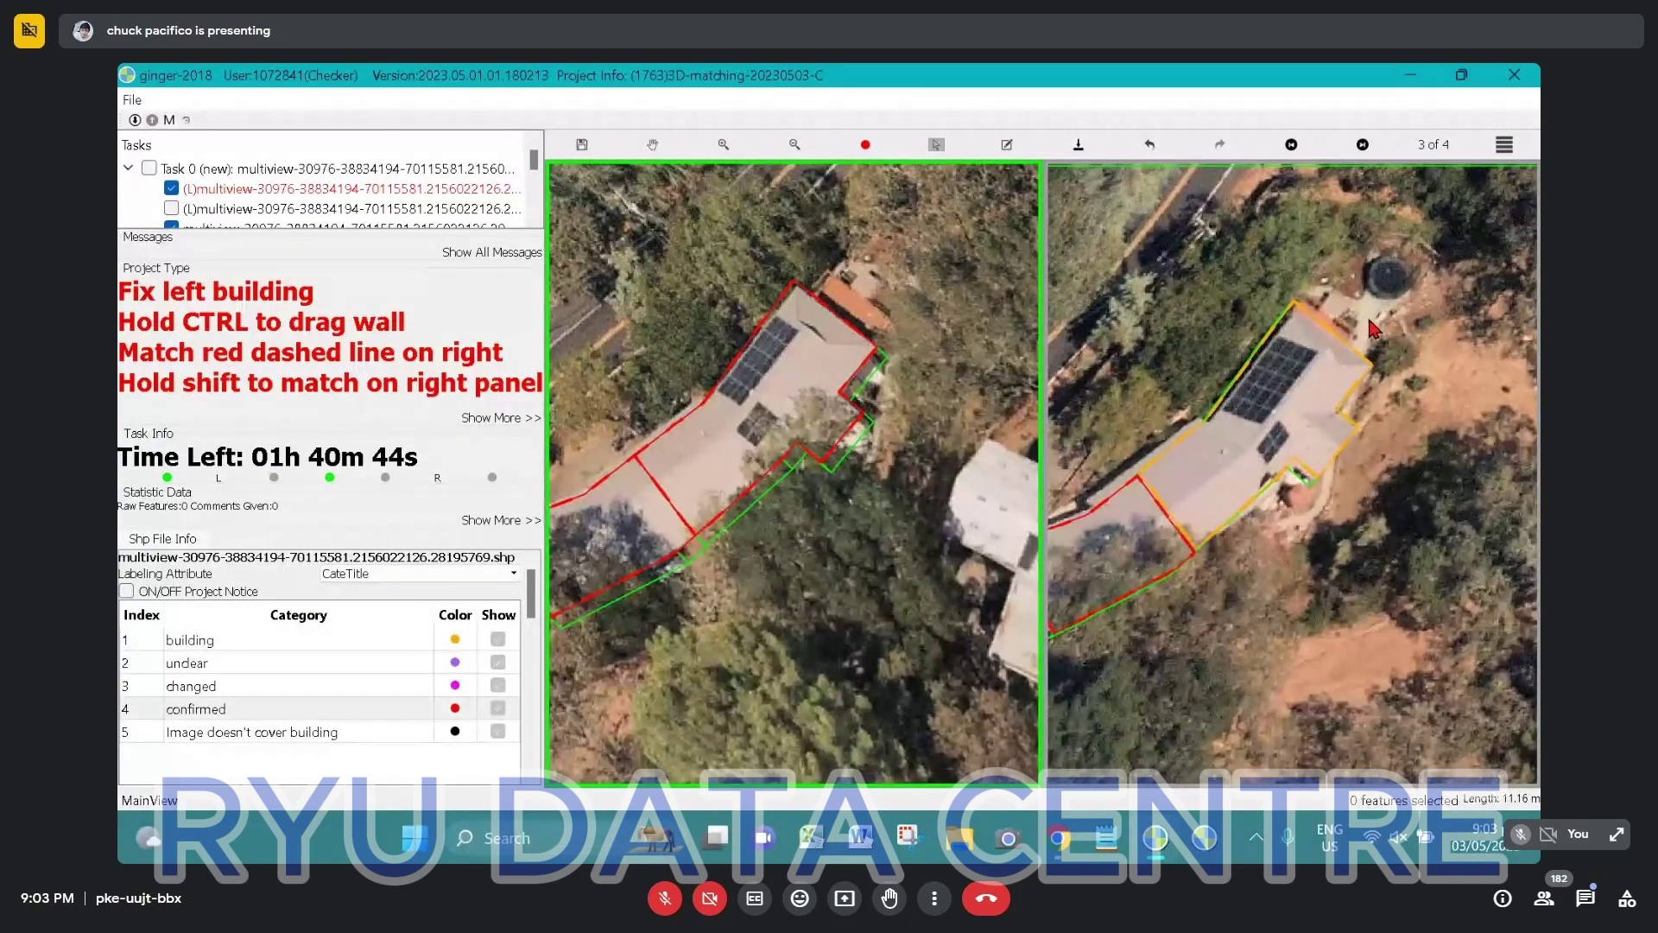
{"action": "key", "text": "space"}
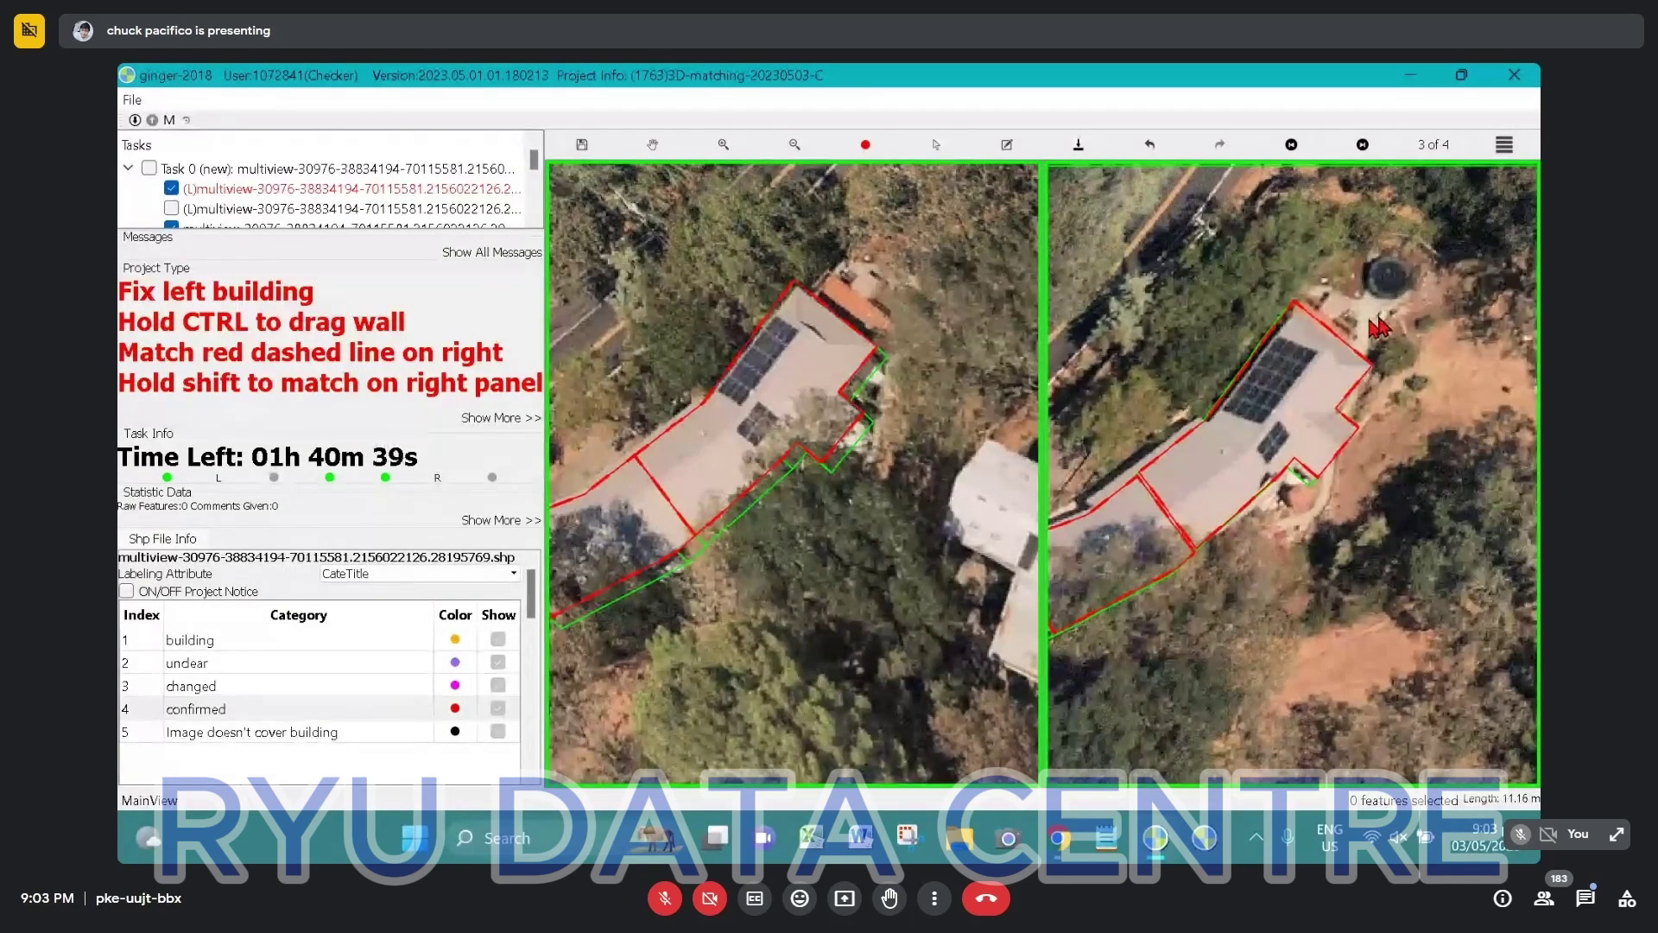
Recheck the split outlines' match on right image 3 of 4 and undo the crosswise split of the curved house outline.
{"action": "left_click", "coordinate": [1380, 327]}
{"action": "left_click", "coordinate": [1105, 409]}
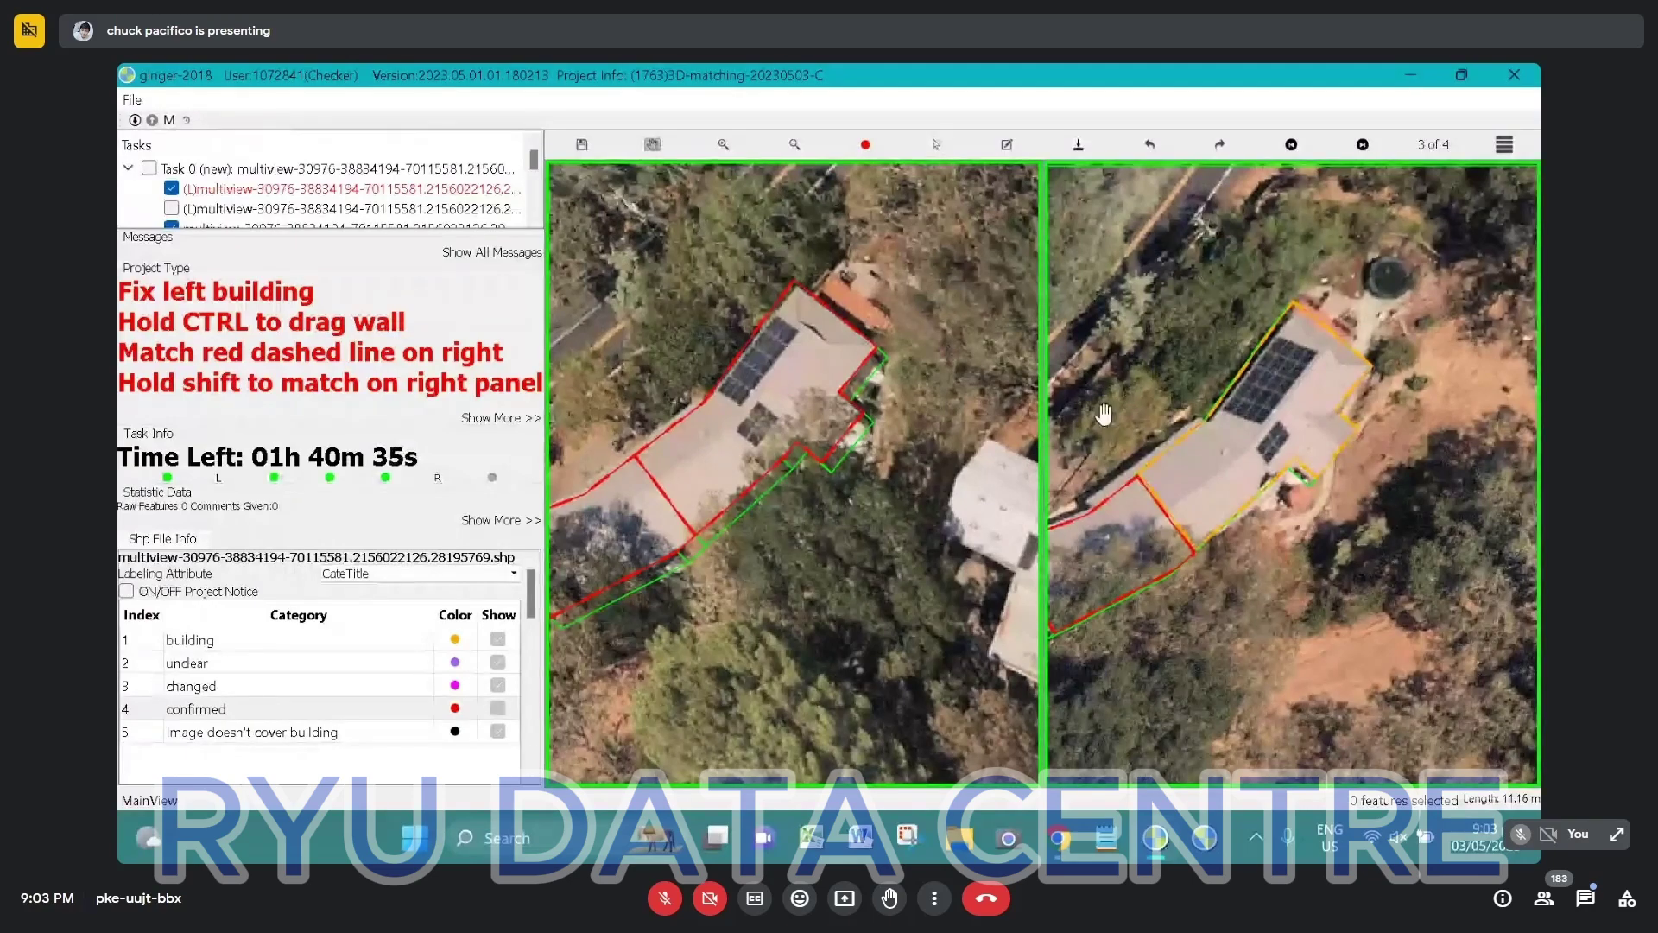
{"action": "left_click", "coordinate": [1199, 554]}
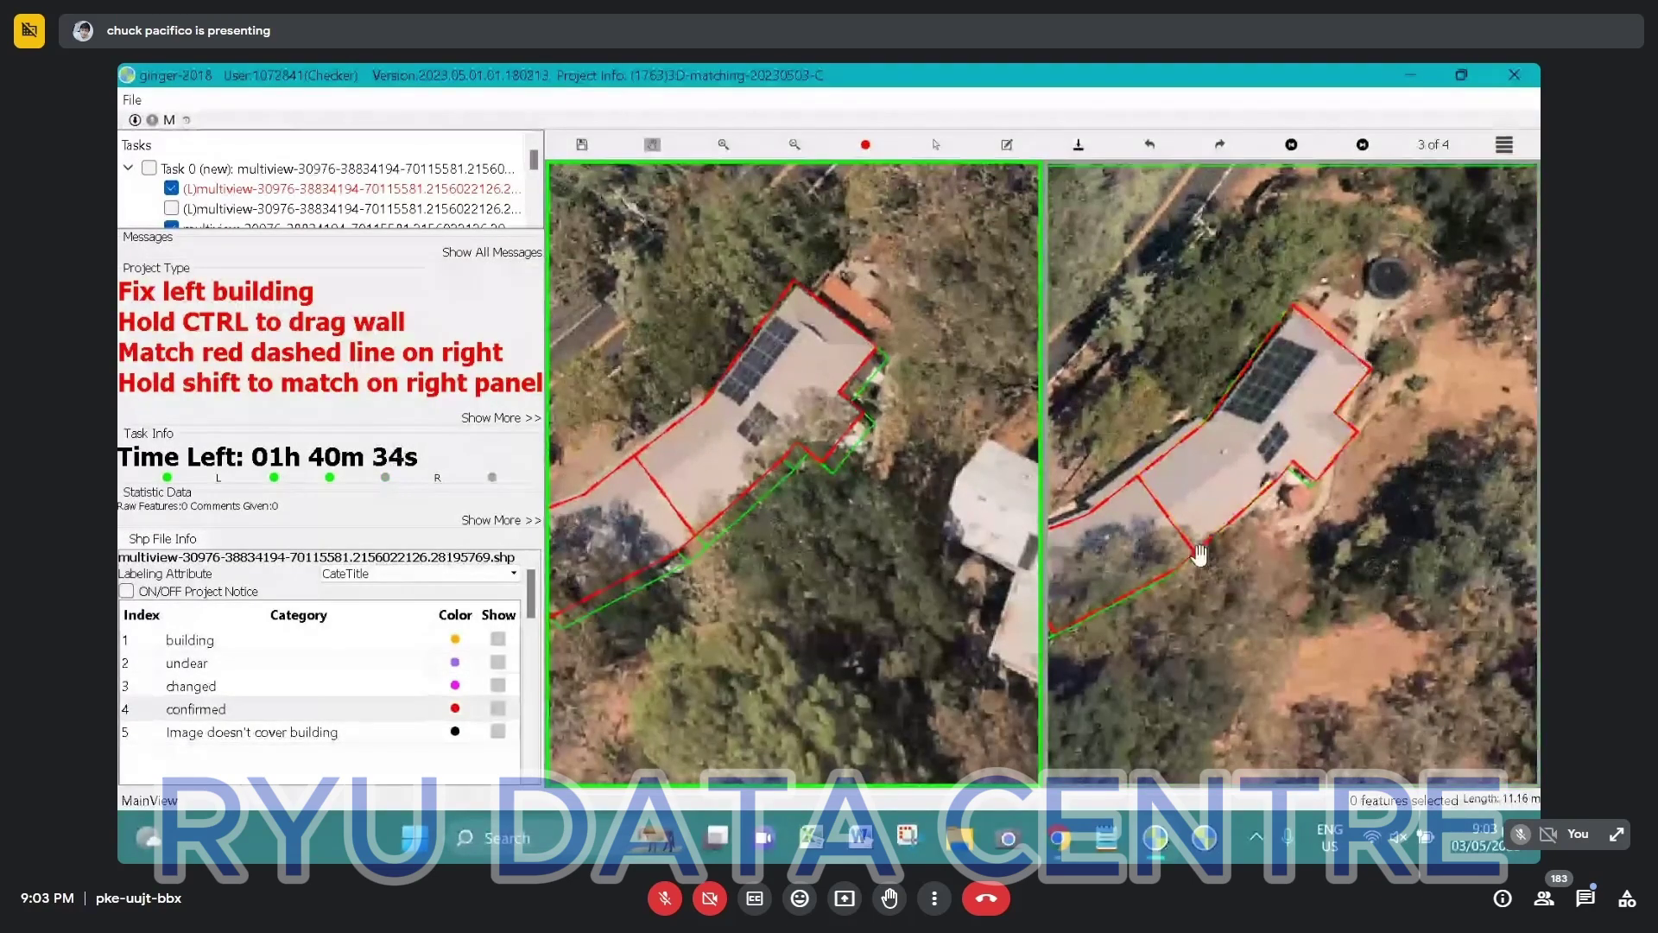
{"action": "left_click", "coordinate": [1200, 554]}
{"action": "key", "text": "ctrl+z"}
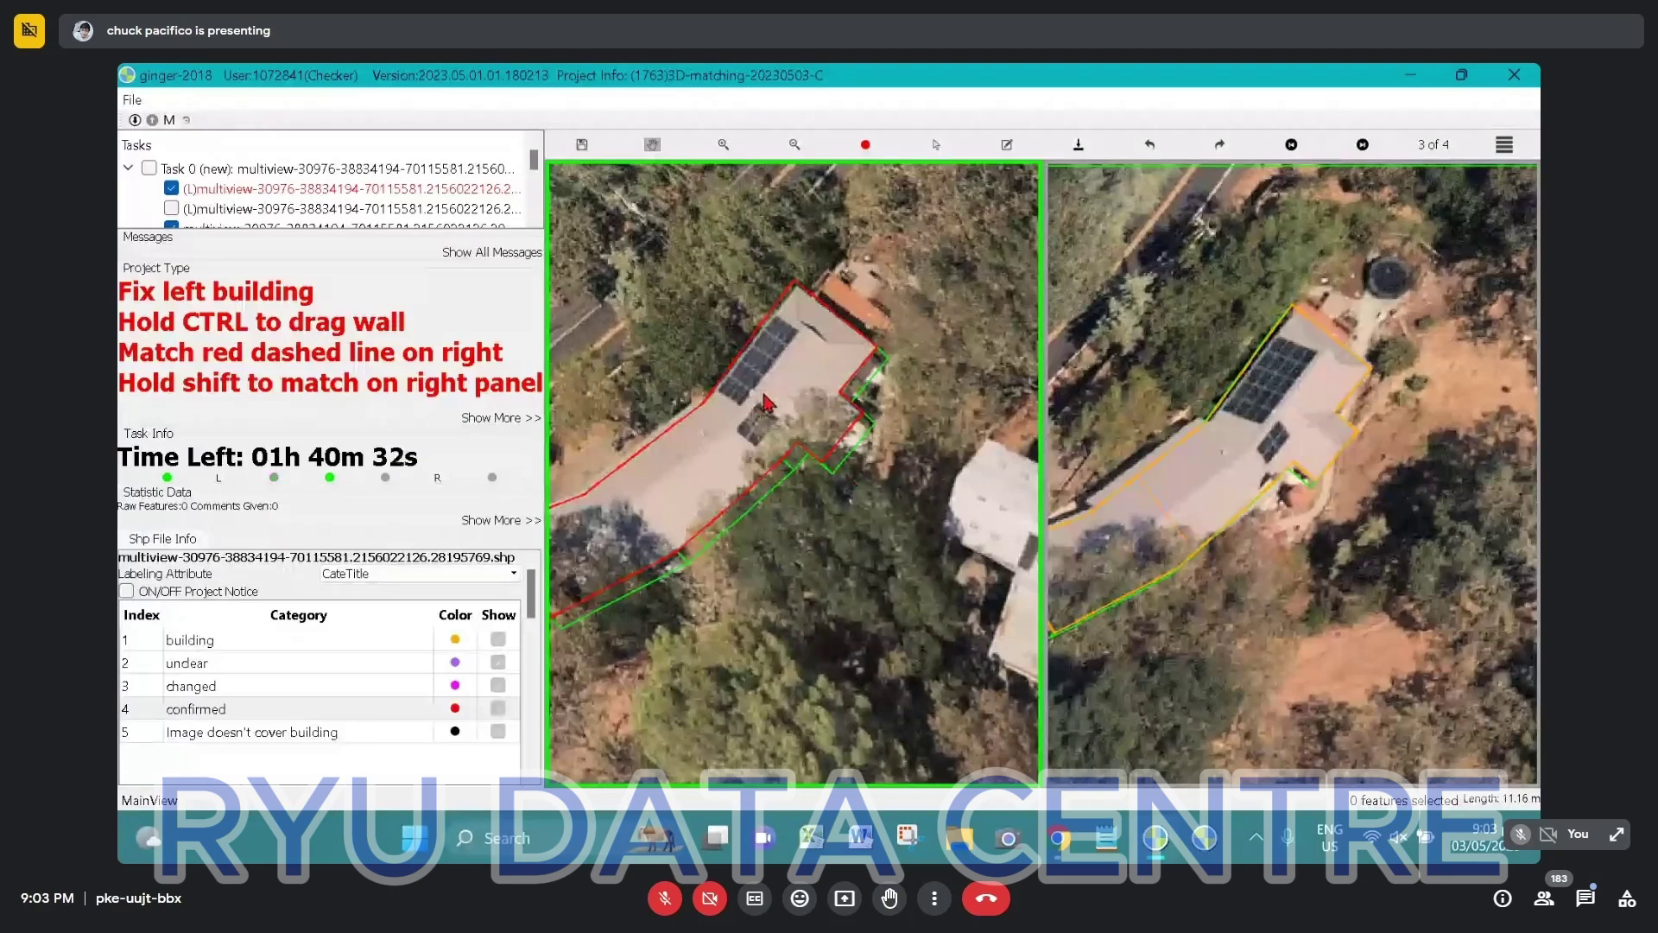
Adjust the topmost corner of the curved house outline in the left image to fit the roof edge.
{"action": "scroll", "coordinate": [748, 336], "scroll_direction": "up", "scroll_amount": 3}
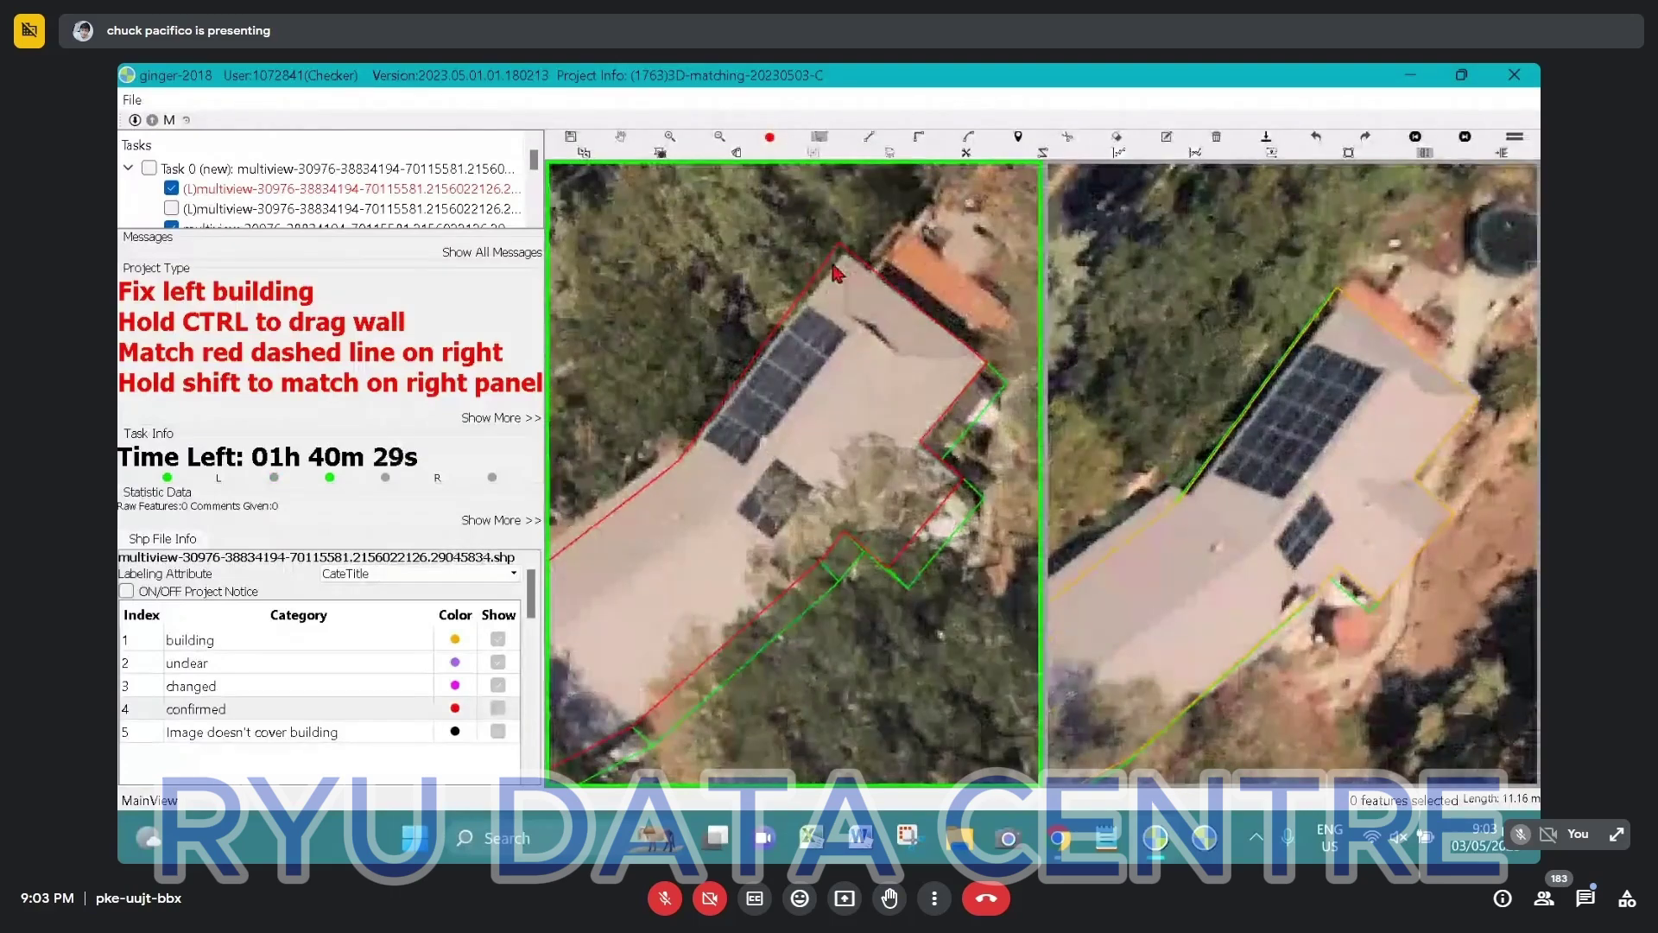
{"action": "left_click", "coordinate": [836, 256]}
{"action": "left_click_drag", "start_coordinate": [840, 251], "coordinate": [847, 263]}
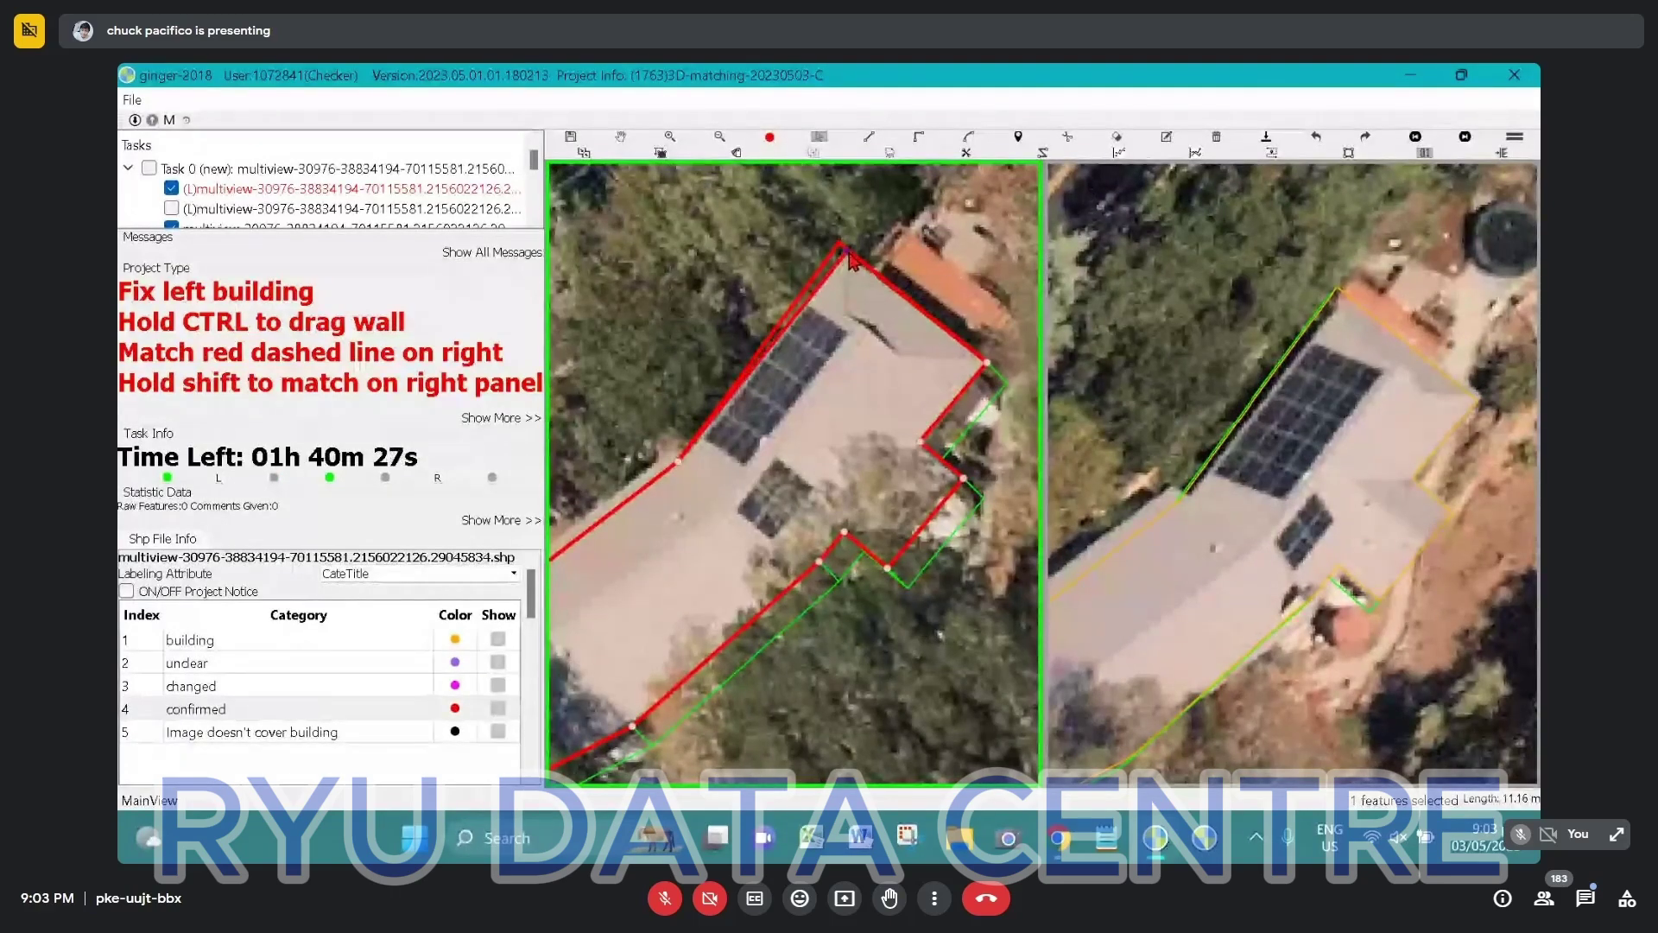
{"action": "scroll", "coordinate": [1277, 434], "scroll_direction": "down", "scroll_amount": 3}
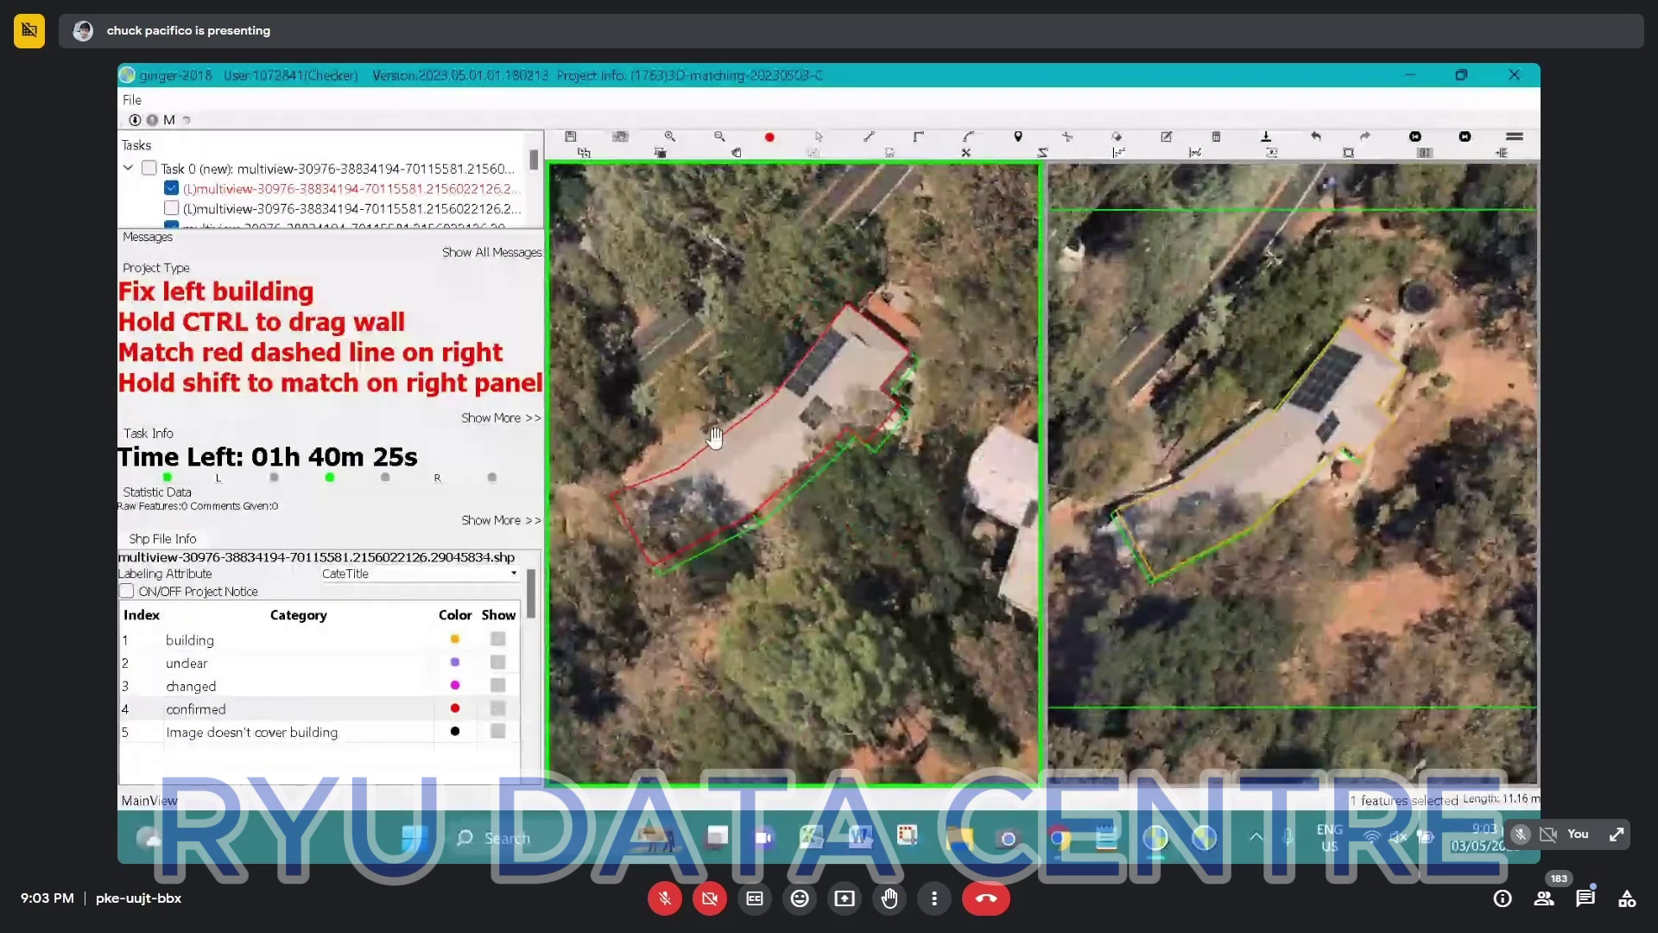
Offset the roughly 15 m upper wall of the curved house outline in the left image, leaving a small step at each end.
{"action": "scroll", "coordinate": [715, 437], "scroll_direction": "up", "scroll_amount": 5}
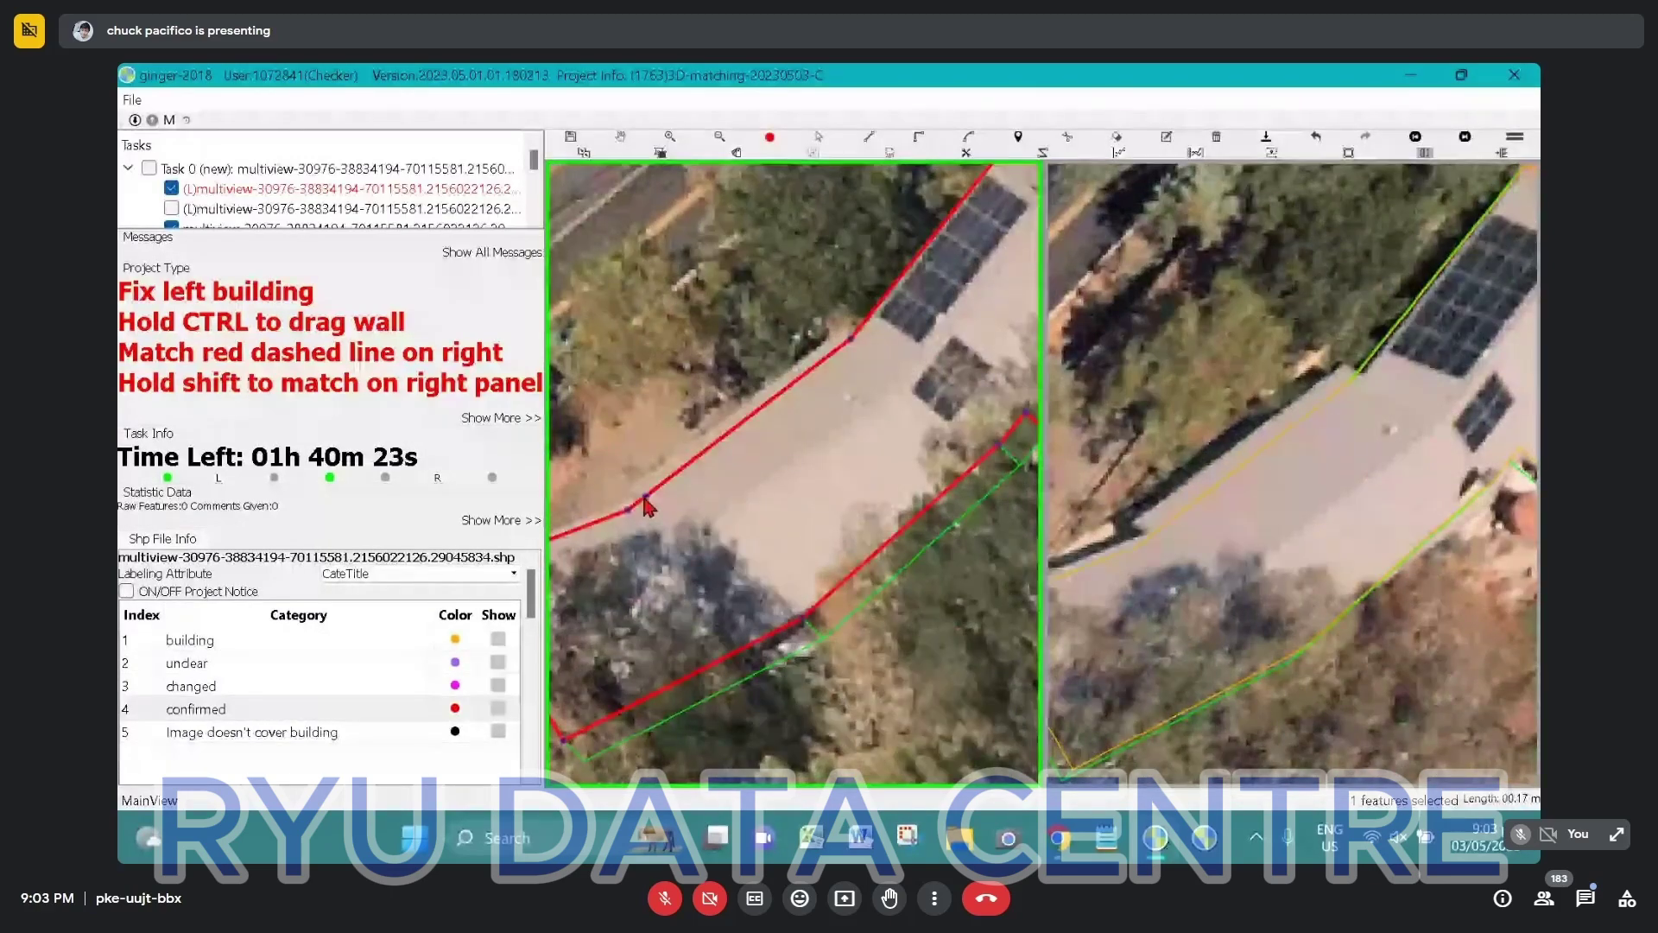
{"action": "left_click_drag", "start_coordinate": [648, 506], "coordinate": [854, 338]}
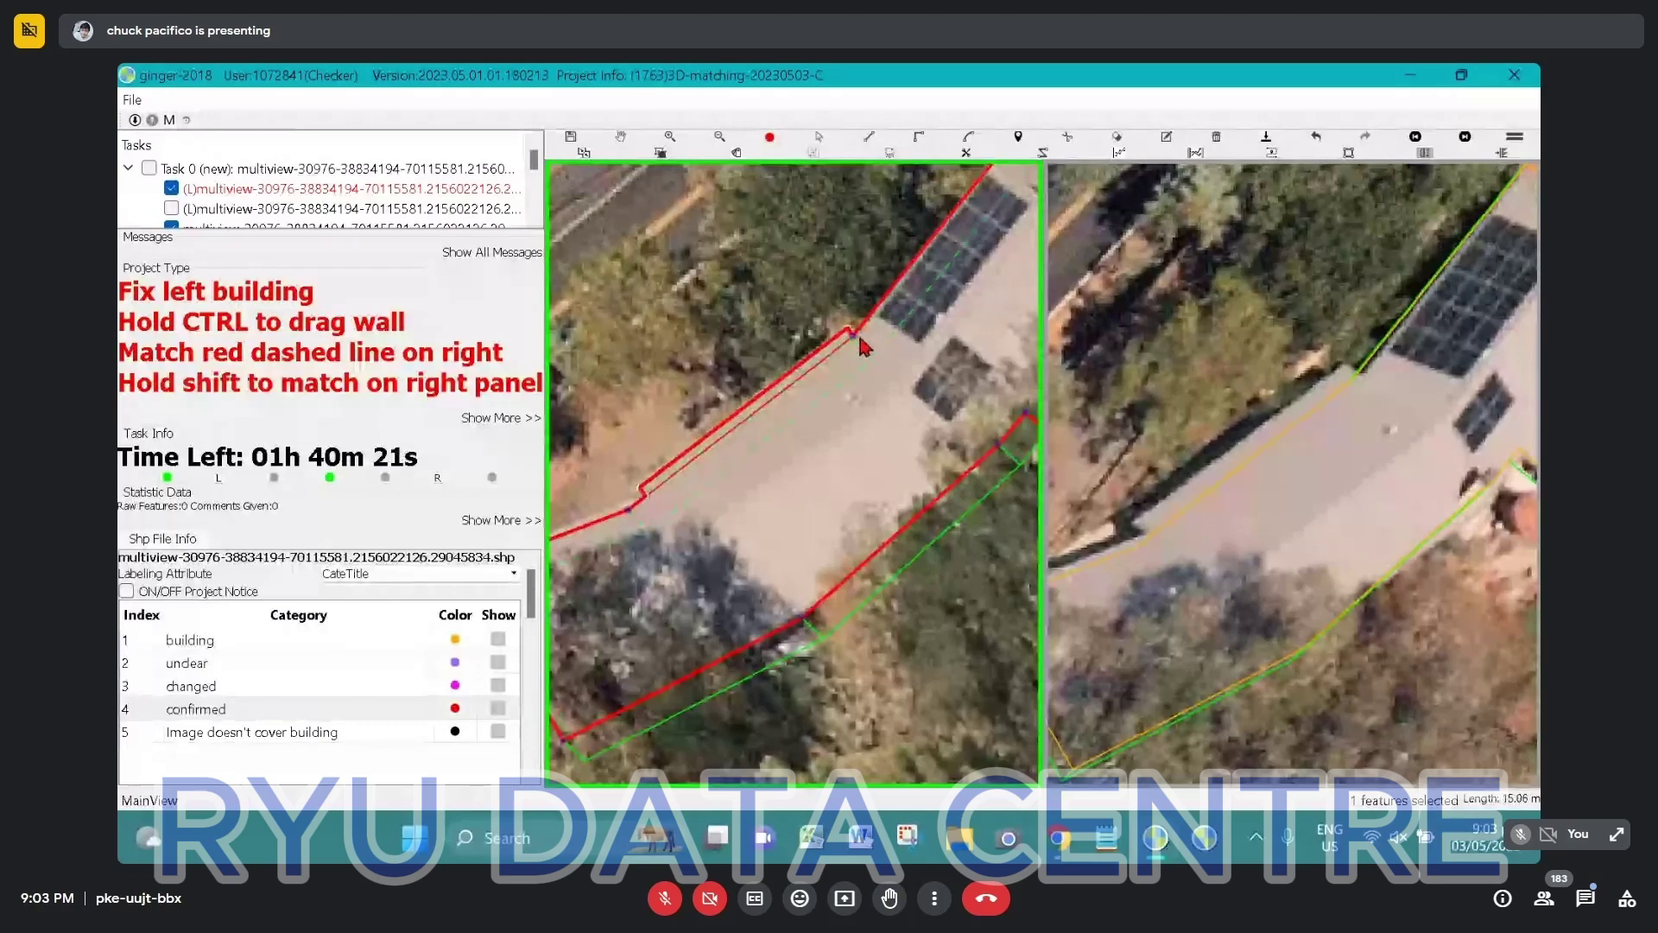
{"action": "scroll", "coordinate": [1287, 400], "scroll_direction": "down", "scroll_amount": 3}
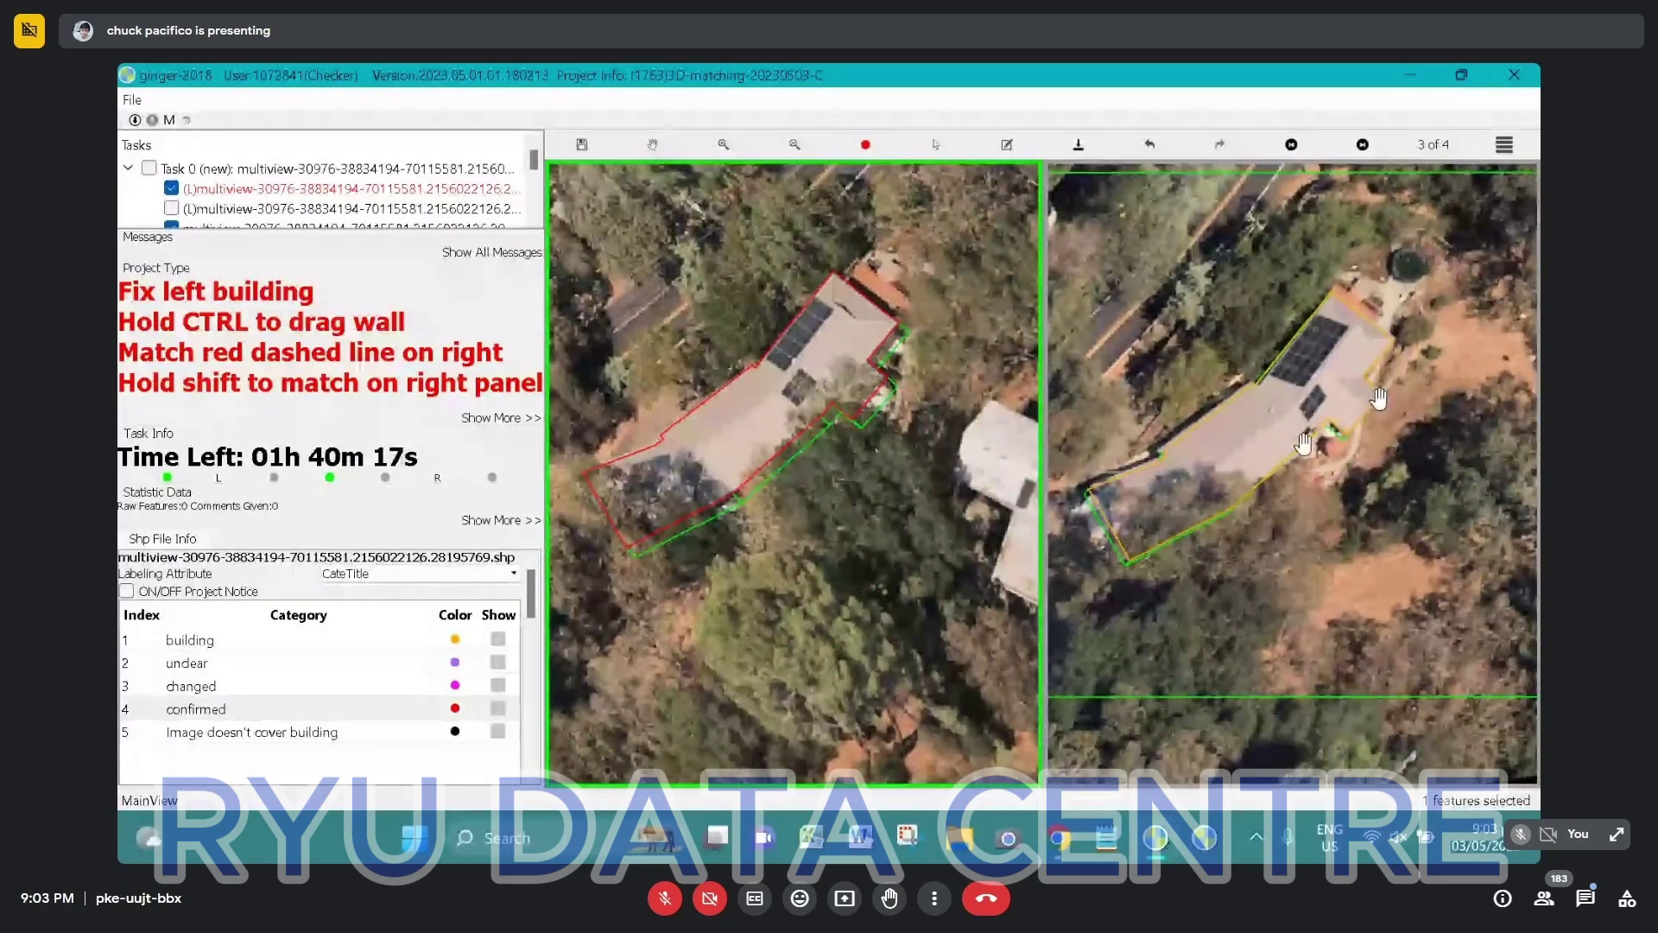
Confirm the reshaped outline's match on right image 3 of 4 and shift the outline onto its roof on right image 2 of 4.
{"action": "key", "text": "4"}
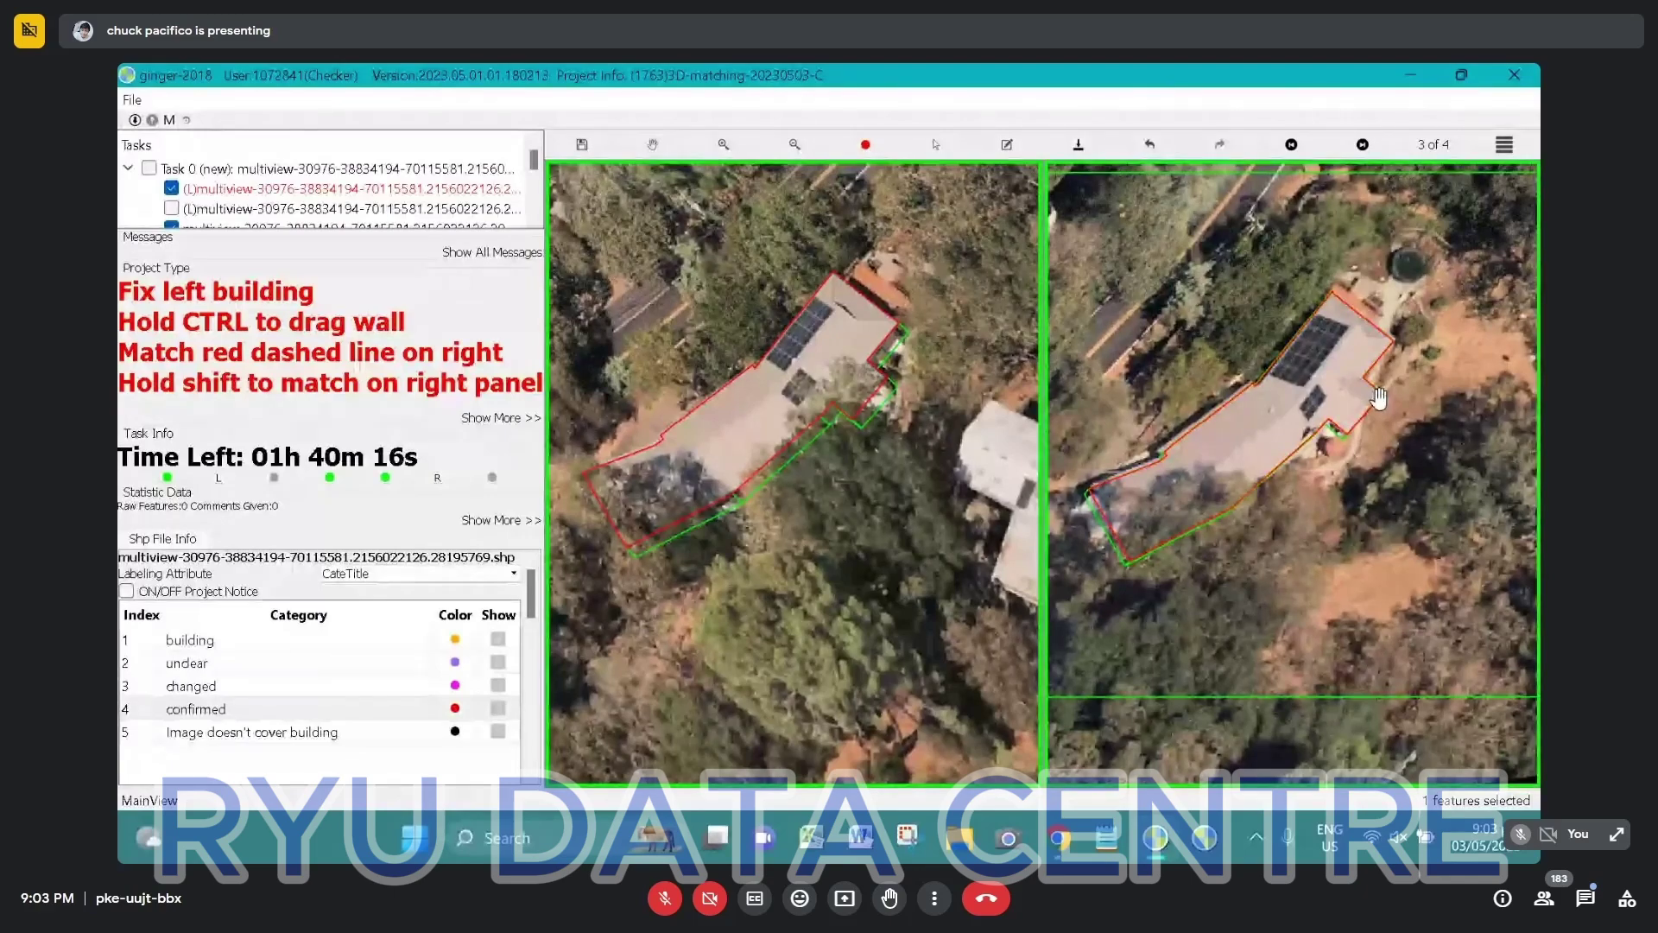
{"action": "key", "text": "Left"}
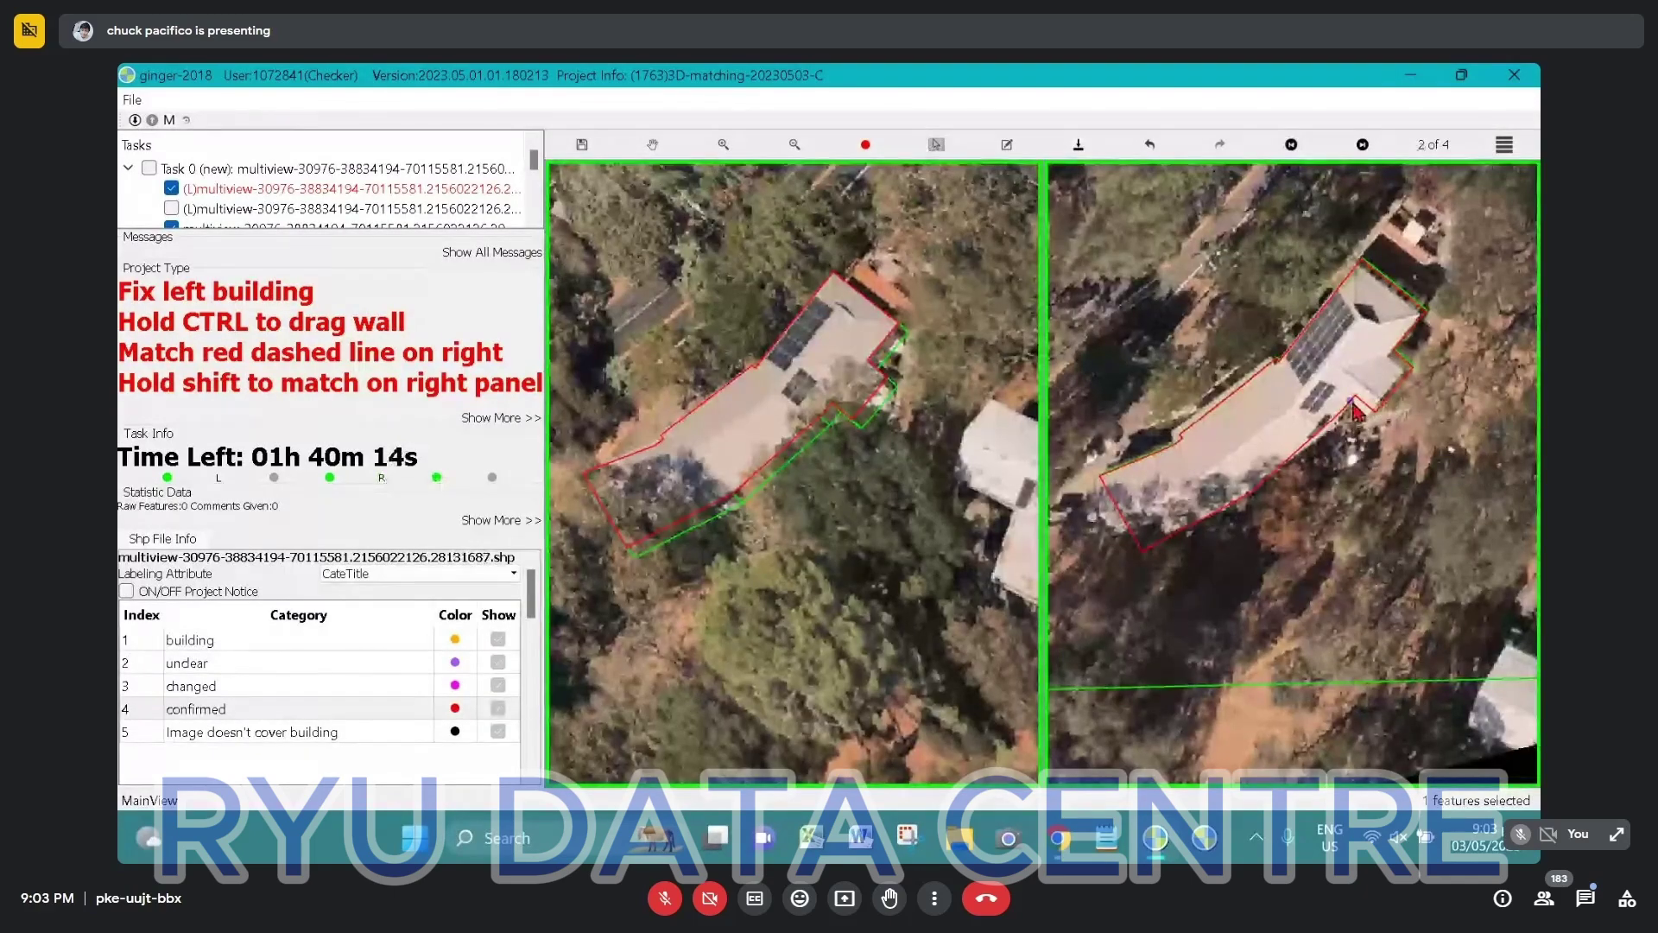
{"action": "left_click_drag", "start_coordinate": [1356, 412], "coordinate": [1416, 307]}
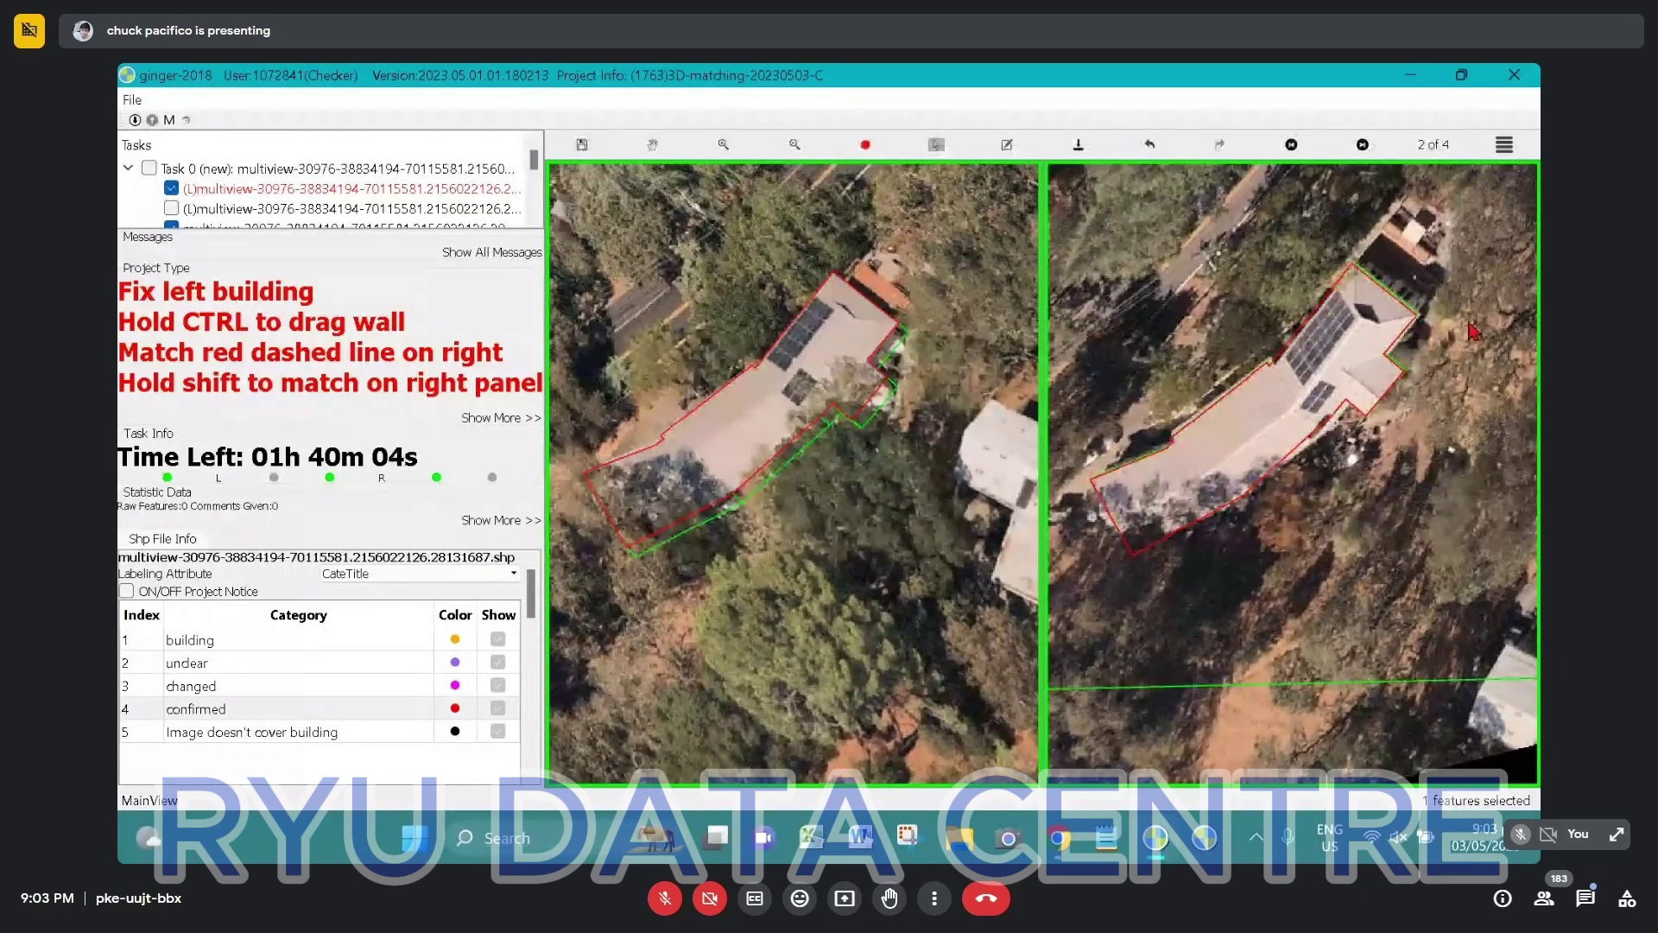
Confirm the reshaped house outline's match on right images 1 and 4 of 4.
{"action": "key", "text": "Left"}
{"action": "left_click", "coordinate": [1434, 319]}
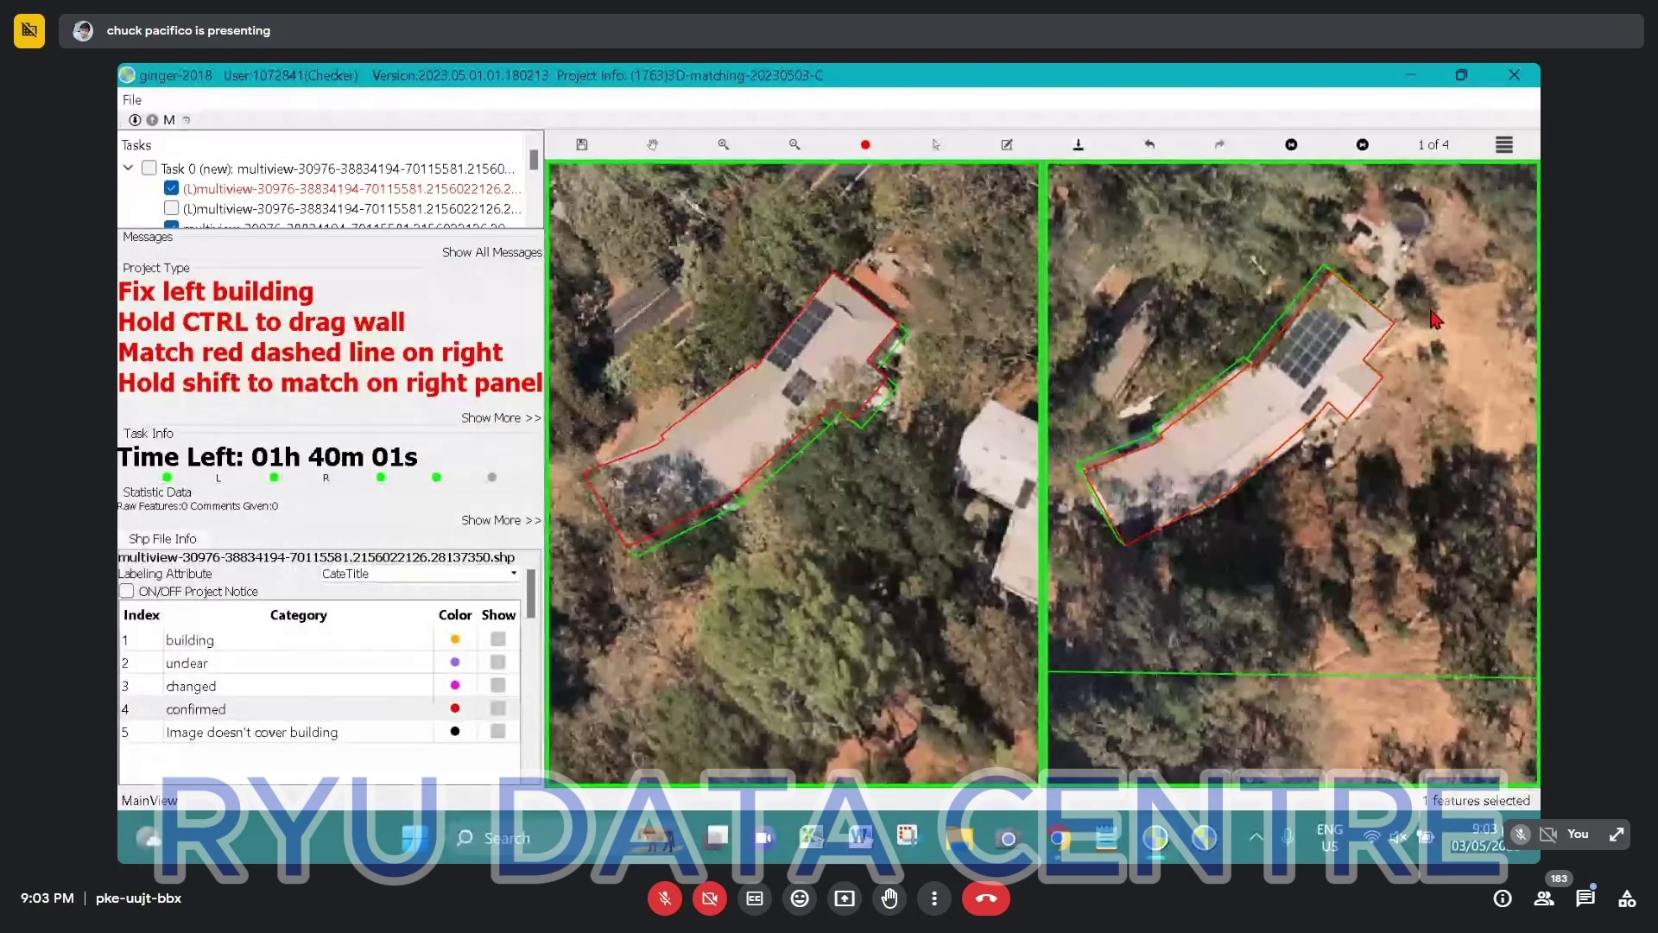
{"action": "key", "text": "Left"}
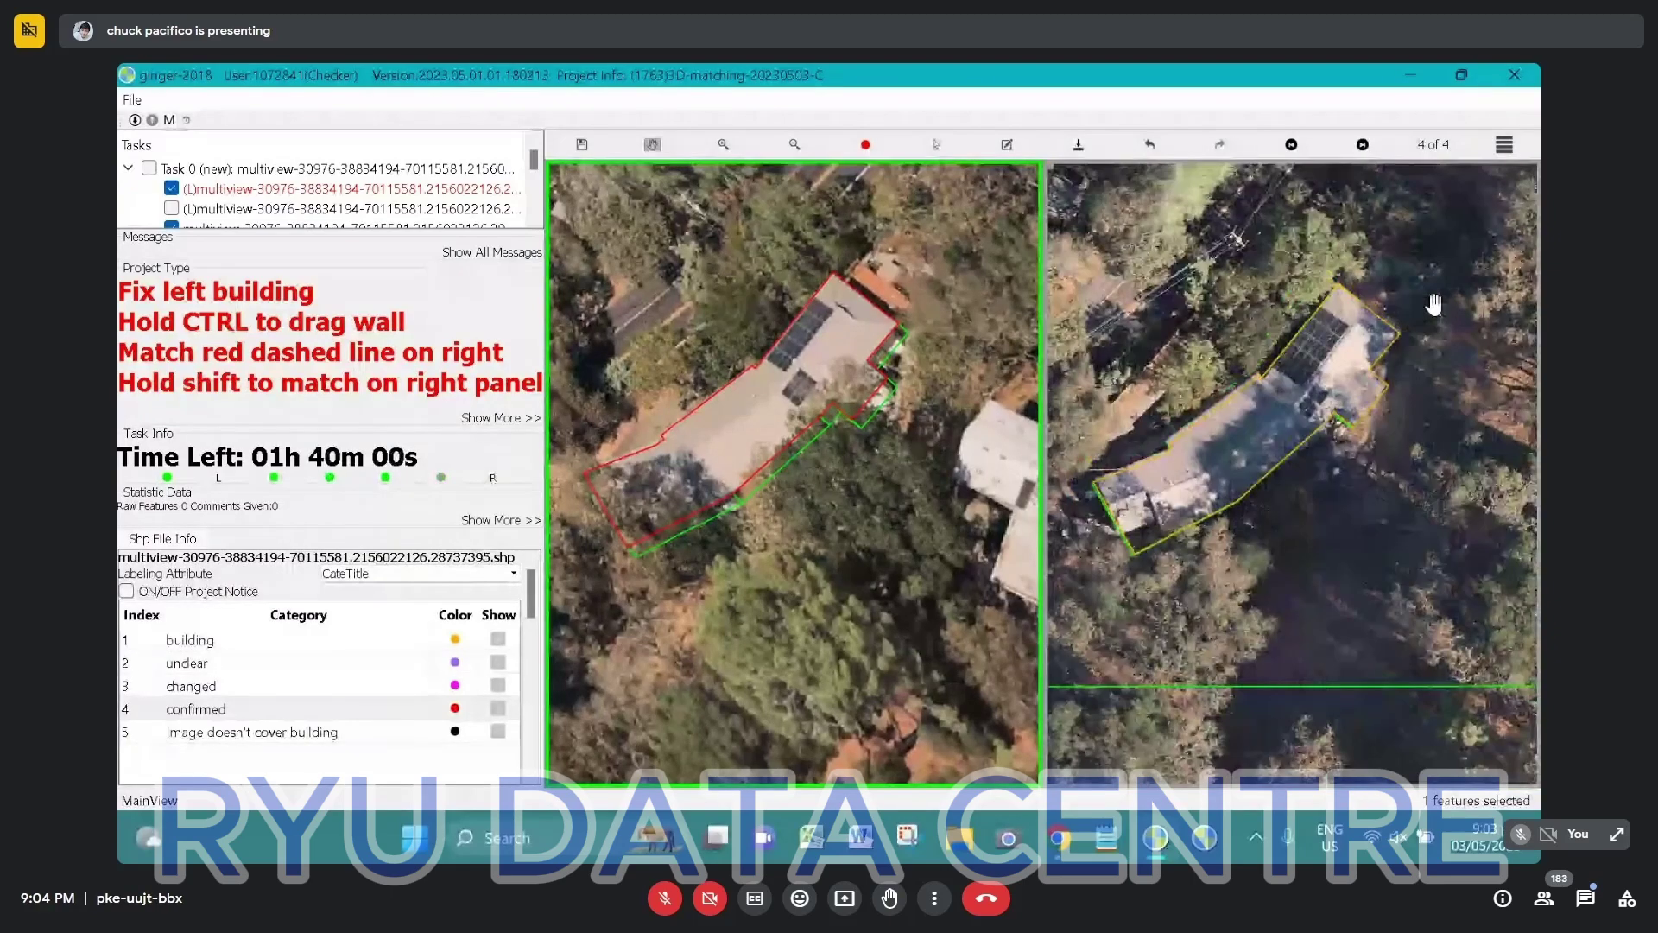
{"action": "left_click", "coordinate": [1433, 304]}
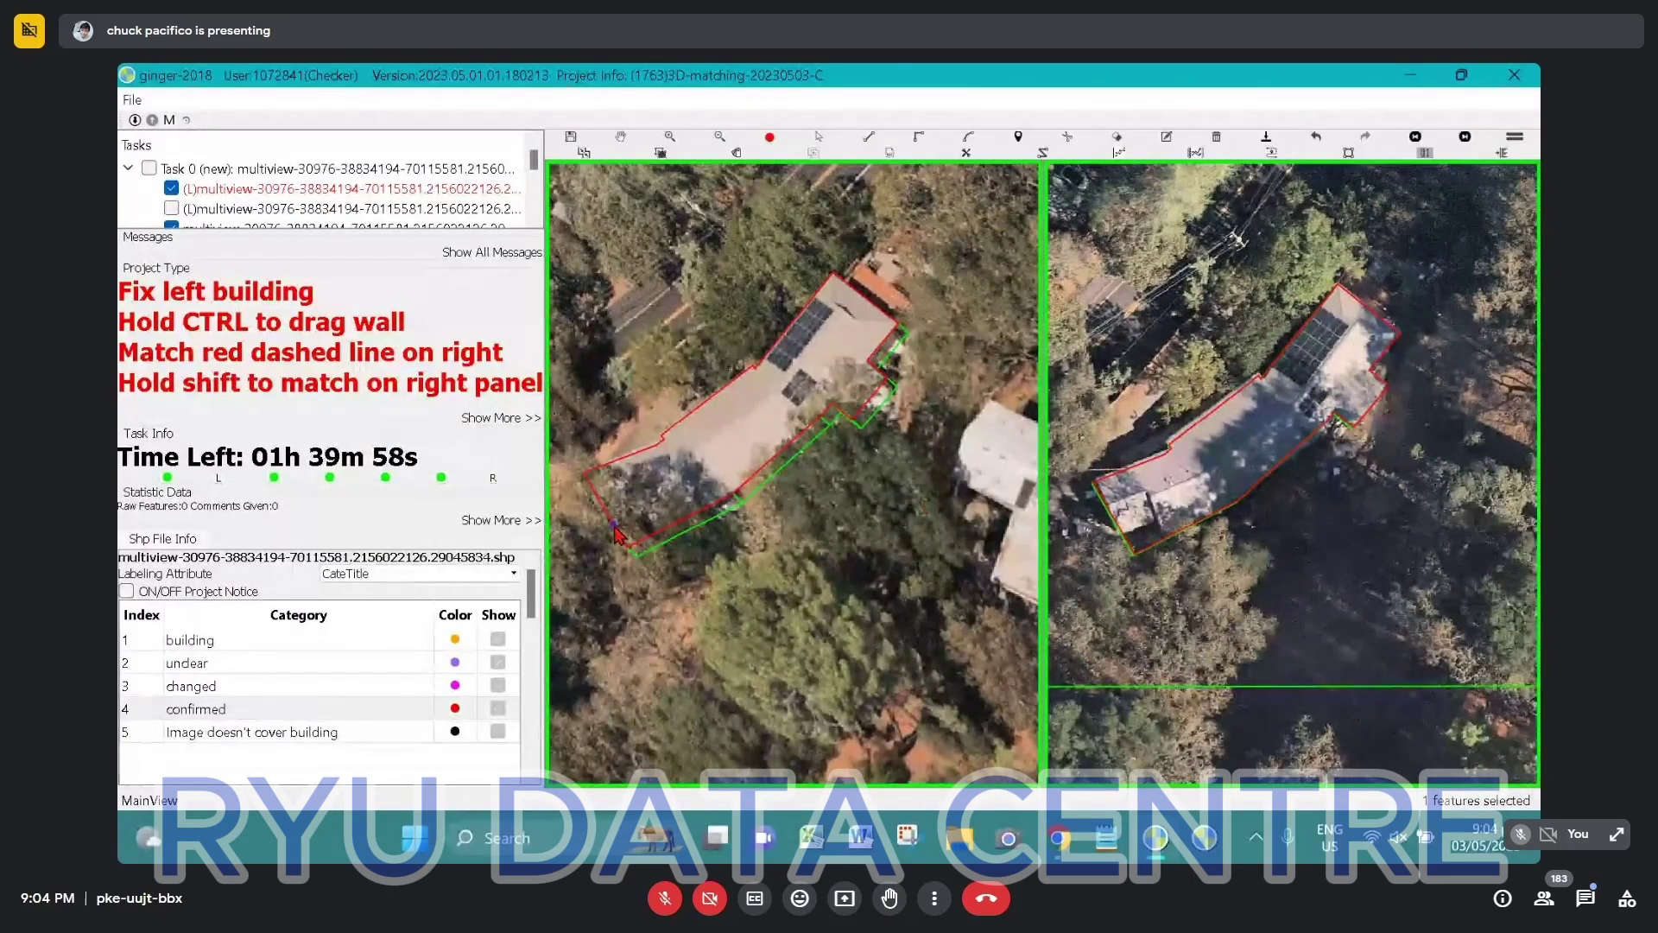
Cut a small notch into the lower corner of the left house outline and check its fit on right image 3 of 4.
{"action": "left_click_drag", "start_coordinate": [618, 534], "coordinate": [656, 518]}
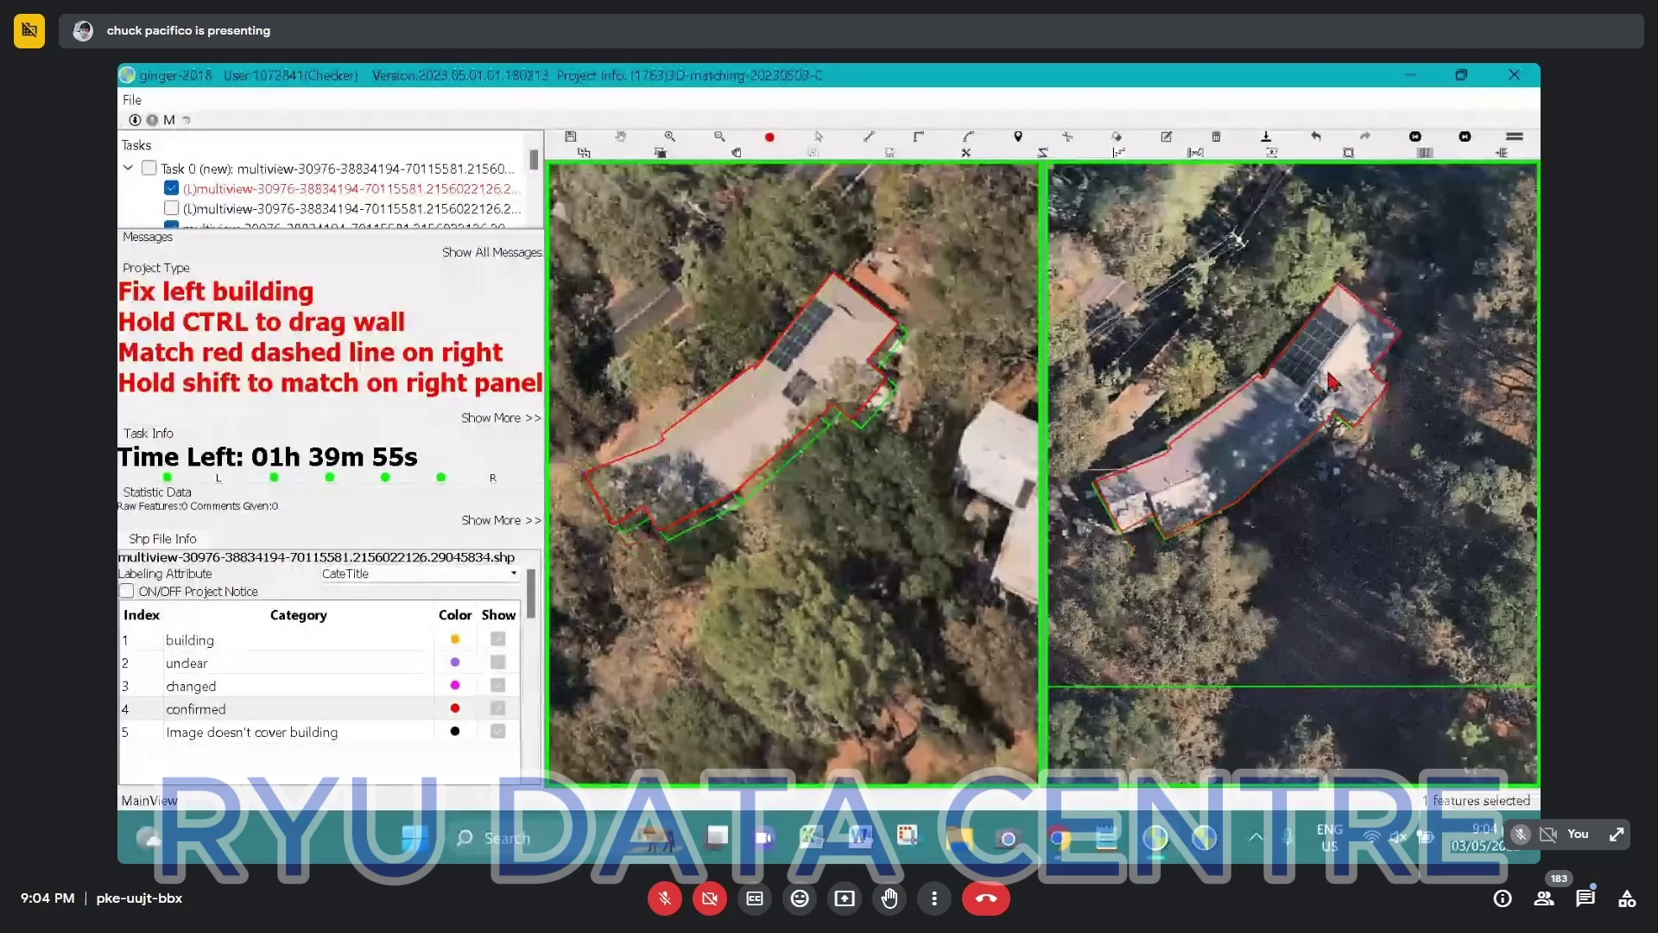
{"action": "key", "text": "space"}
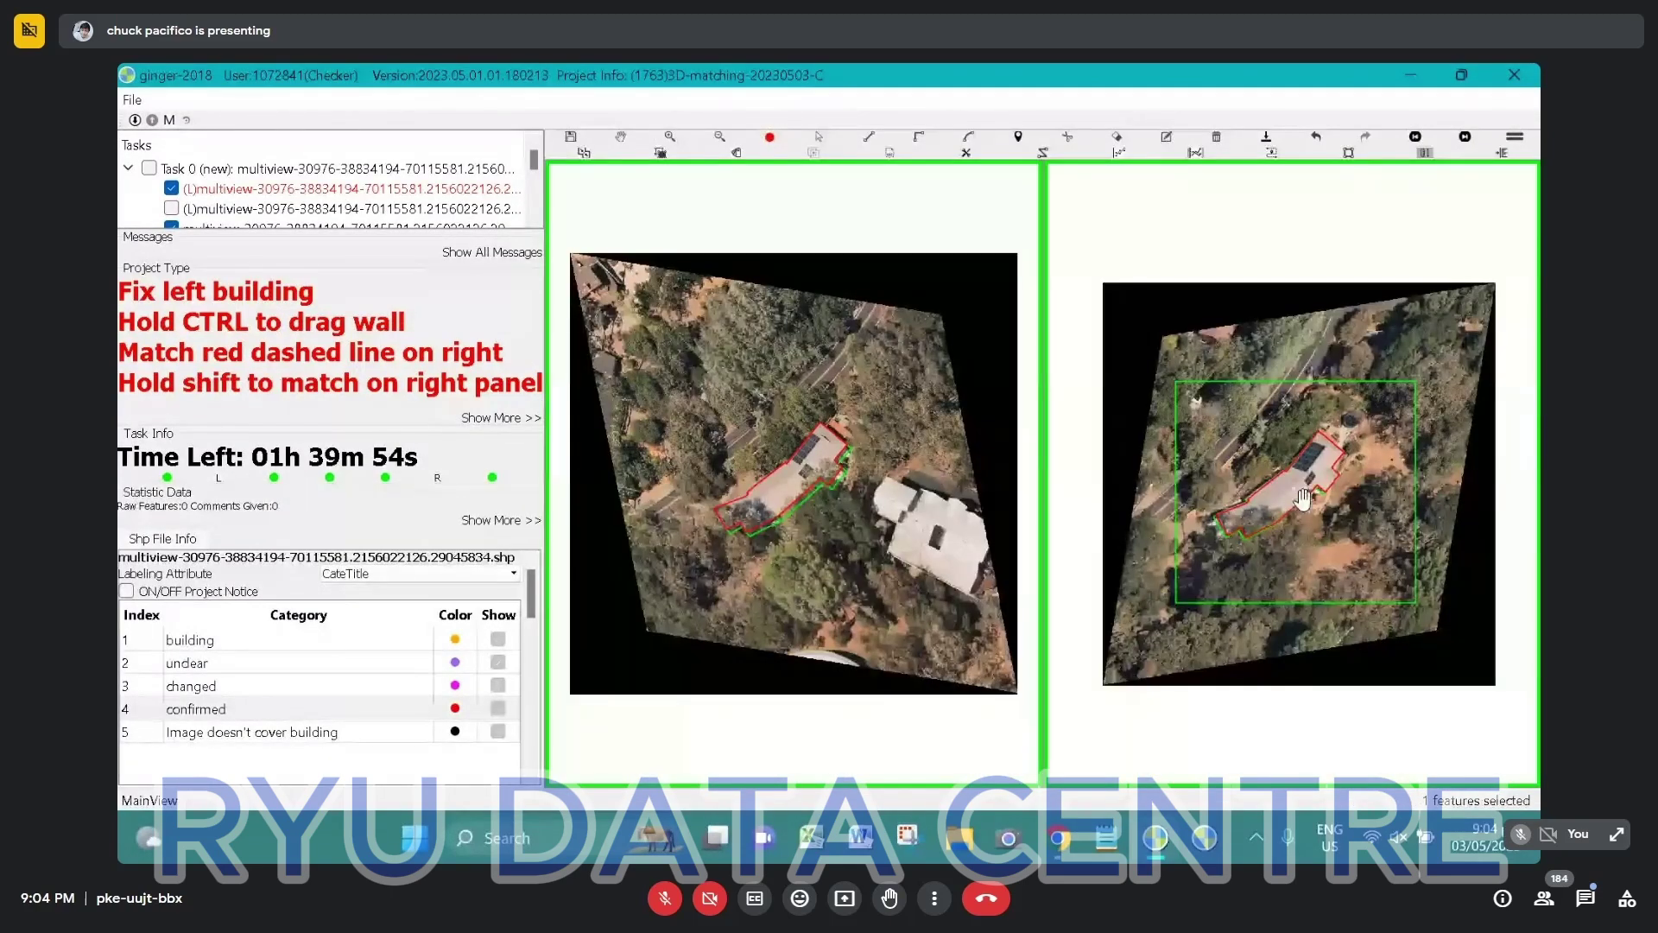
{"action": "scroll", "coordinate": [1302, 499], "scroll_direction": "up", "scroll_amount": 2}
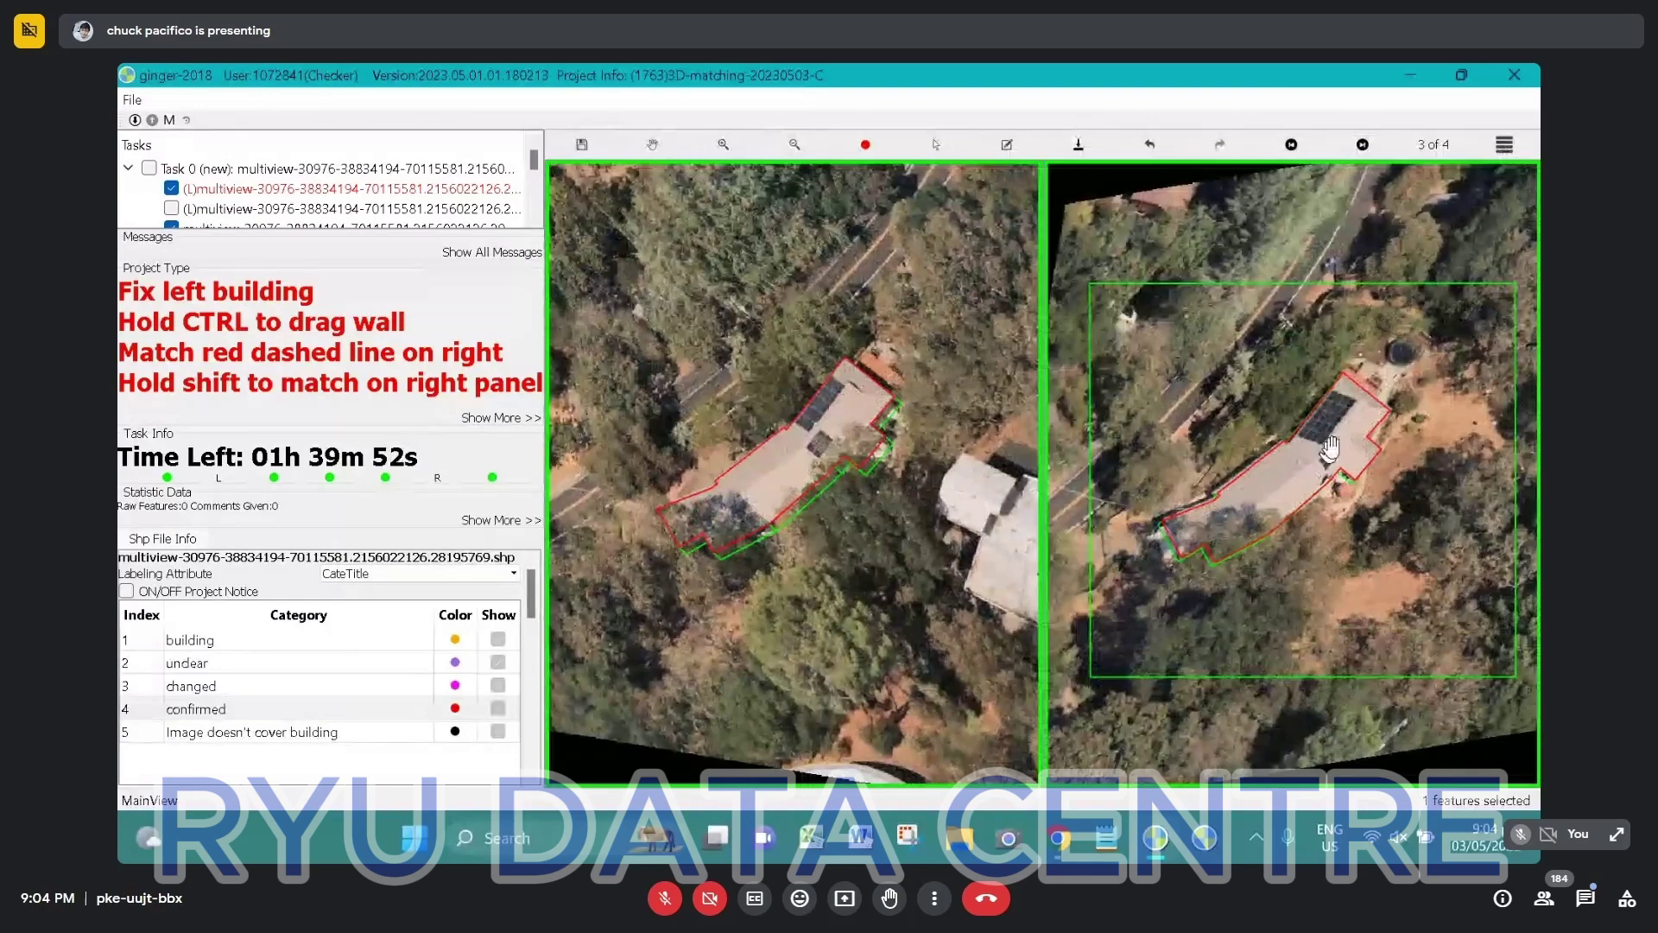